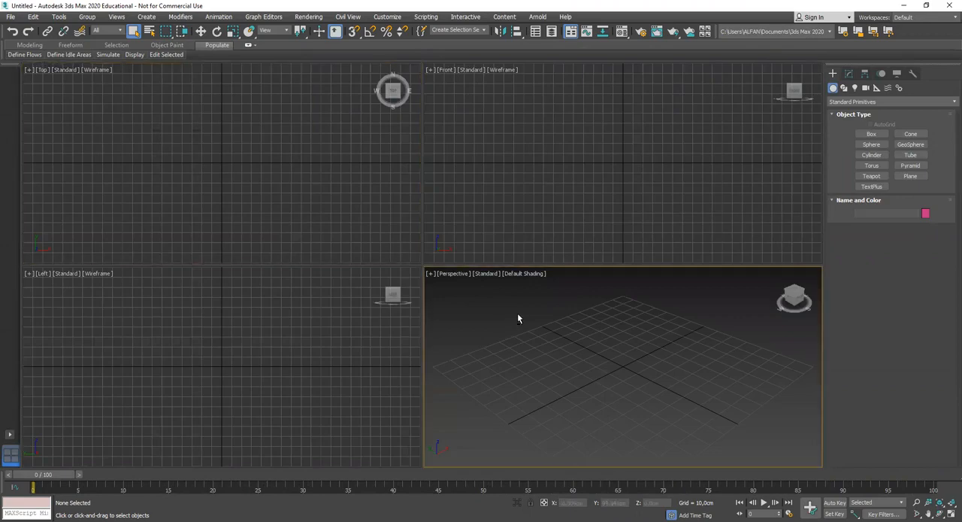
Draw an open curved line with eight points in the Top view, curving around to the right of the origin
scroll(546, 280, down, 1)
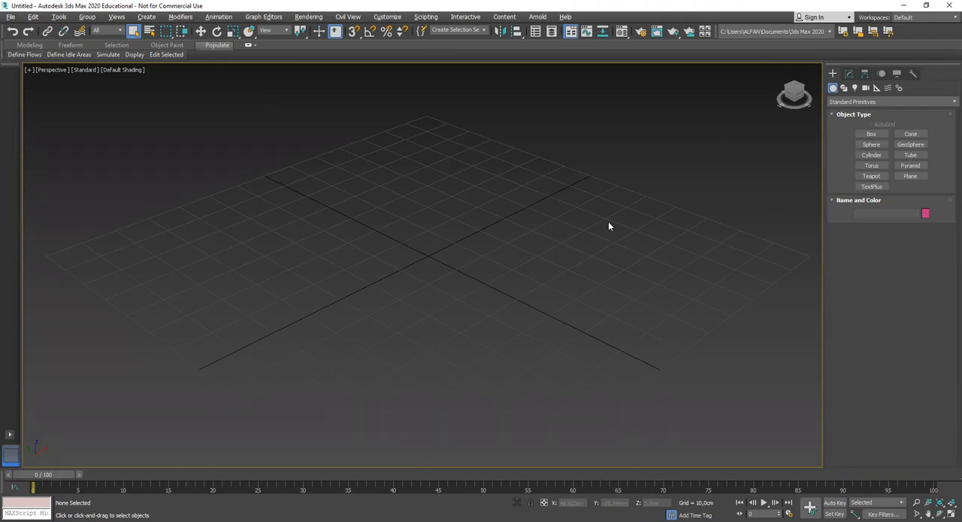
alt+middle_drag(603, 266, 511, 260)
alt+middle_drag(593, 261, 622, 252)
click(844, 87)
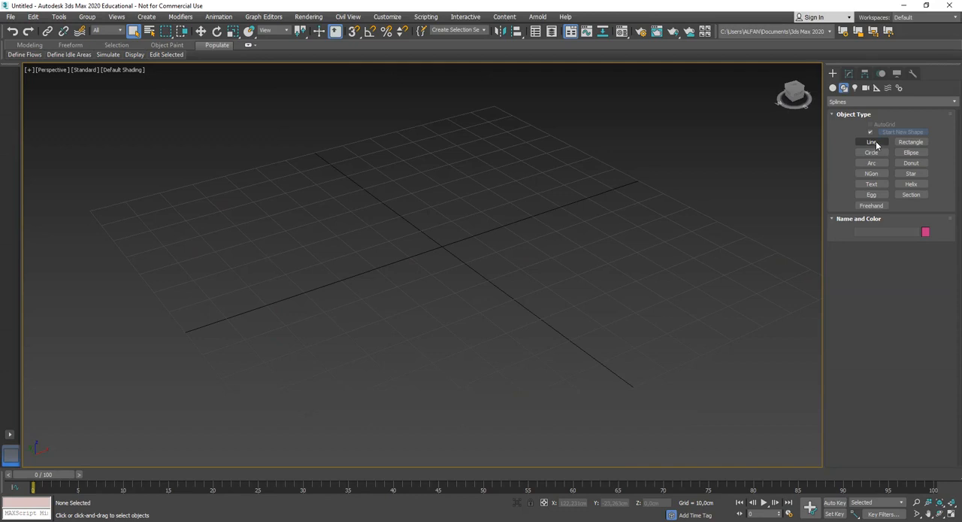
key(f)
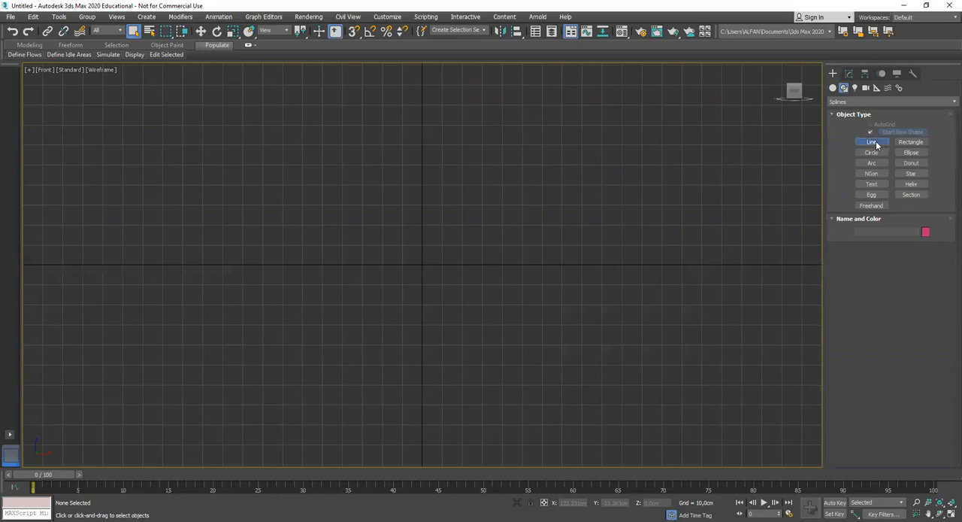
click(876, 140)
middle_drag(418, 279, 414, 319)
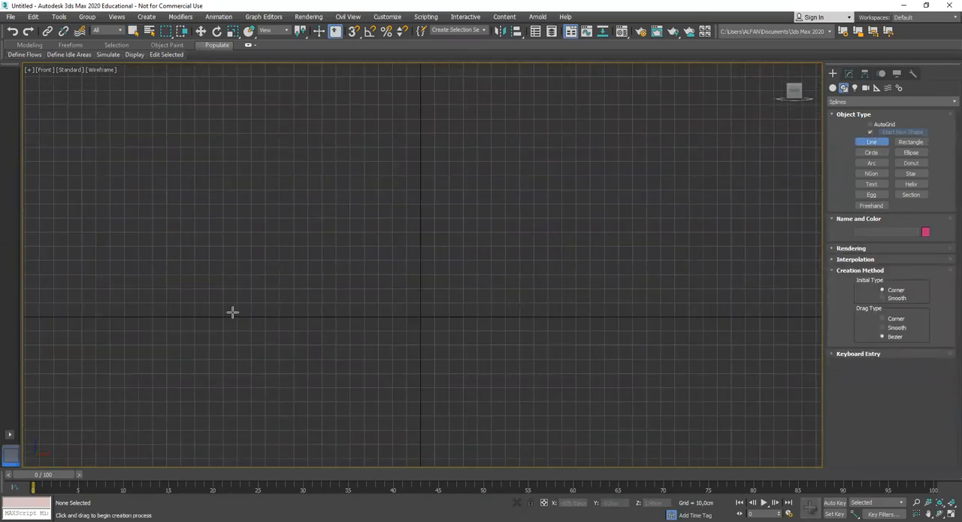
key(t)
middle_drag(406, 288, 400, 301)
scroll(399, 294, down, 5)
click(383, 230)
scroll(533, 205, down, 2)
click(556, 195)
click(646, 266)
click(667, 351)
click(615, 401)
click(513, 396)
click(462, 364)
click(368, 331)
right_click(367, 331)
Examine the curved line's shape in perspective and its available sub-object levels
click(850, 74)
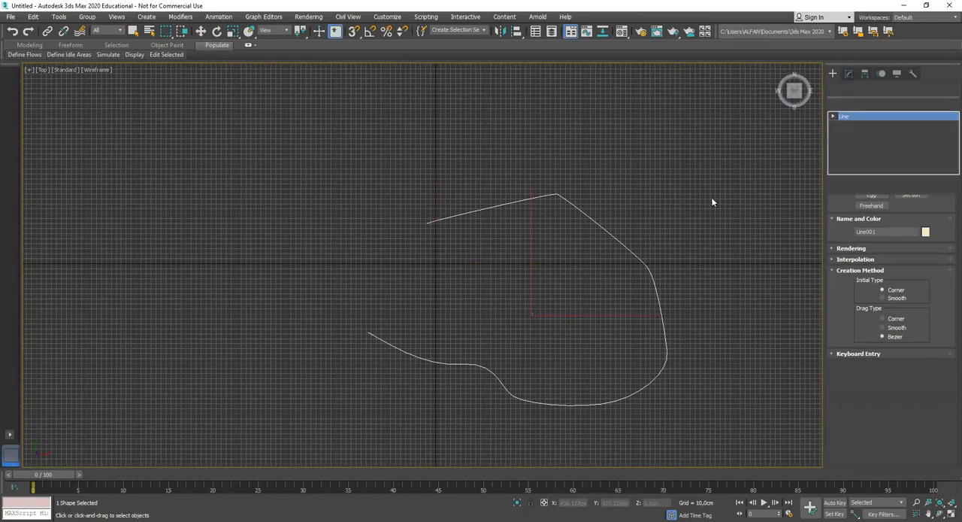
key(p)
alt+middle_drag(451, 284, 454, 239)
scroll(438, 238, up, 2)
click(832, 116)
alt+middle_drag(611, 206, 464, 293)
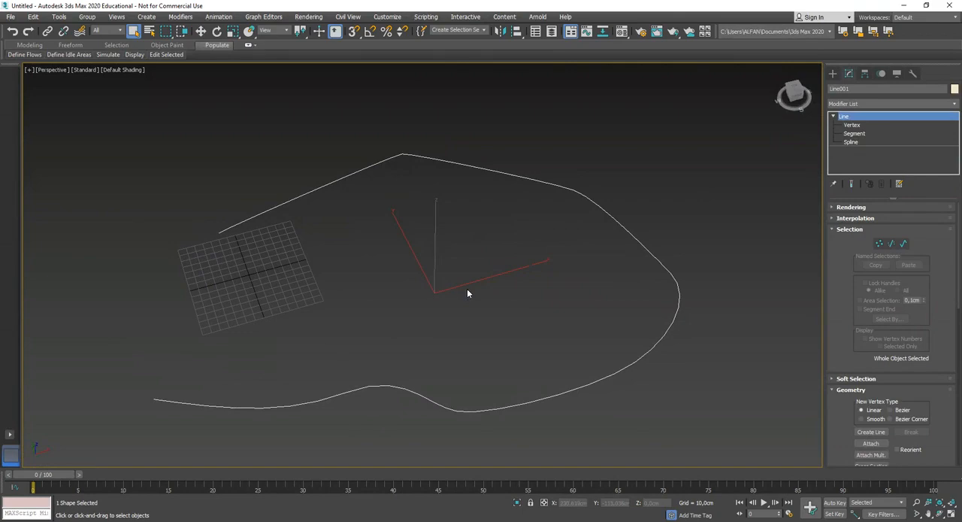
key(t)
scroll(467, 293, up, 2)
middle_drag(523, 296, 556, 306)
scroll(556, 306, down, 4)
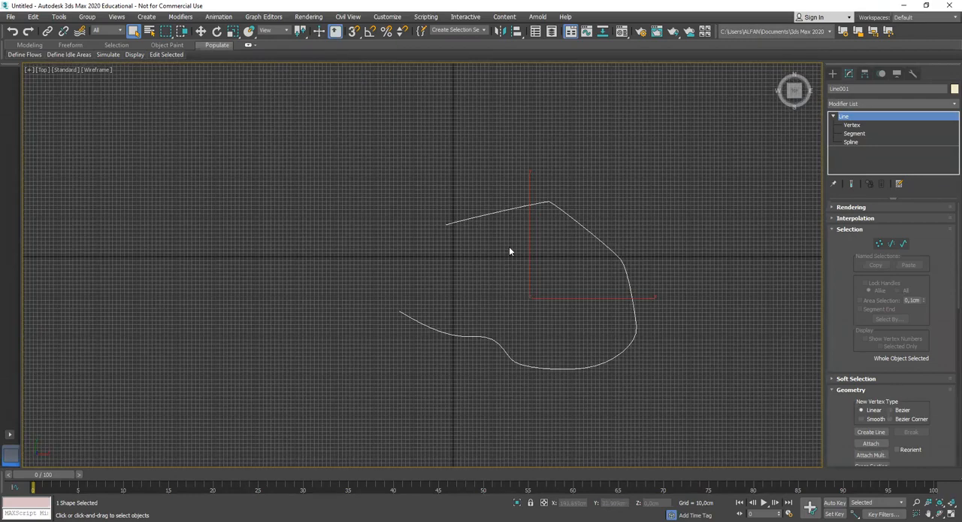
Hide the grid in the Top view
click(833, 73)
click(872, 141)
scroll(451, 225, up, 1)
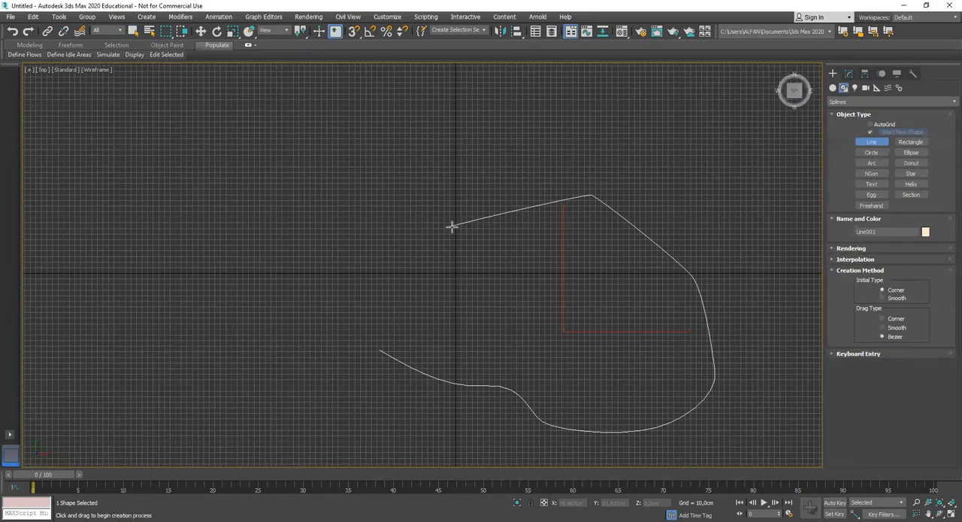
scroll(449, 225, up, 1)
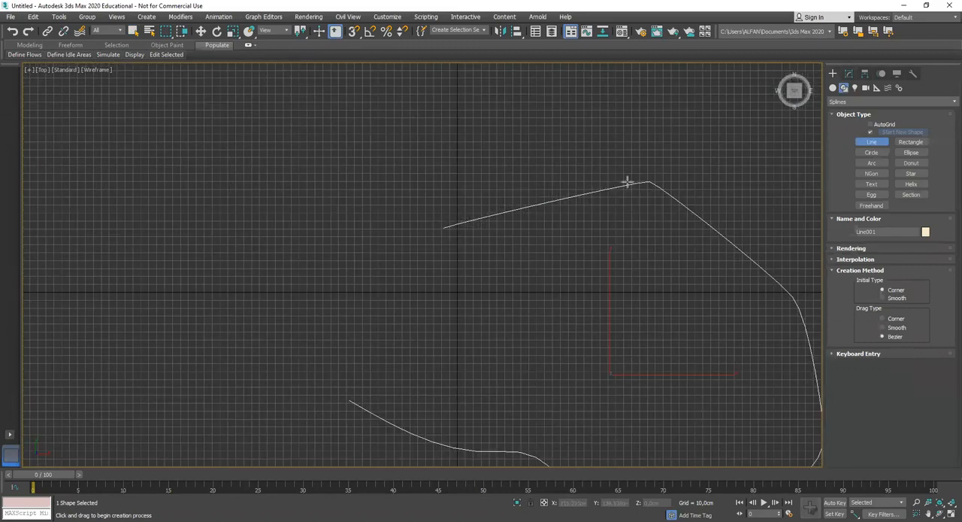
middle_drag(567, 225, 500, 226)
key(g)
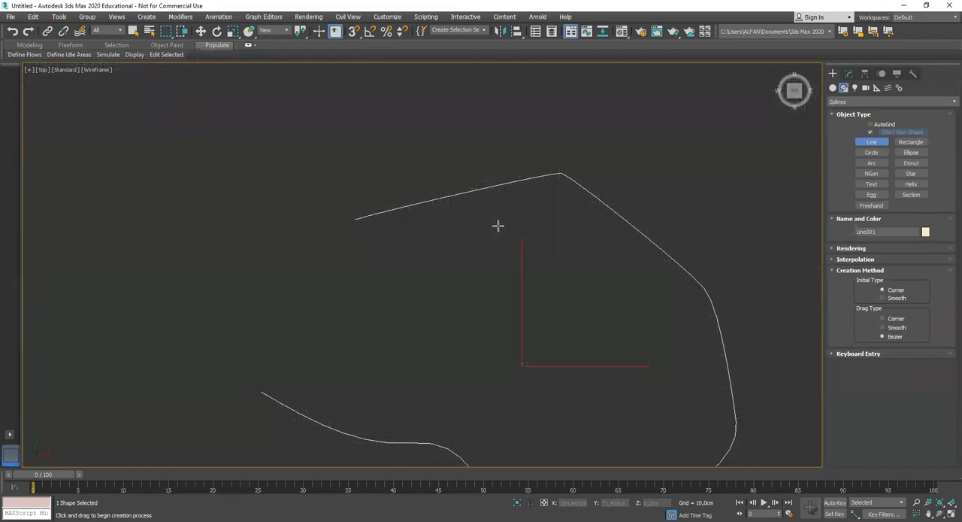
Create a box about 34 by 30 cm and 151 cm high, up and to the left of the curved line's start
click(833, 87)
click(871, 134)
scroll(524, 248, up, 2)
scroll(525, 248, down, 2)
drag(305, 163, 335, 189)
click(324, 188)
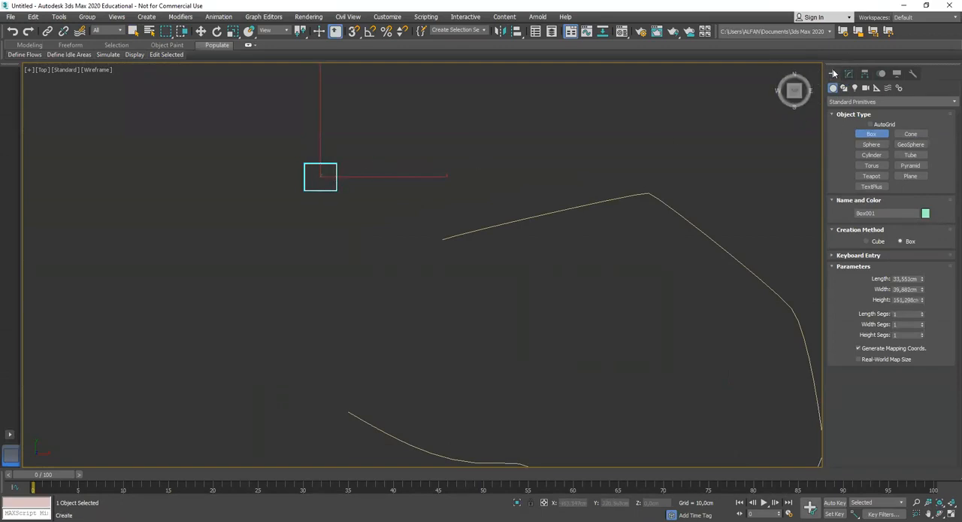
Draw a second open line with six points in the Top view, starting beside the box and running above the first line
click(844, 87)
click(873, 141)
middle_drag(359, 190, 316, 230)
scroll(361, 203, down, 2)
click(309, 233)
click(376, 154)
click(534, 198)
click(697, 176)
drag(747, 220, 755, 232)
click(779, 307)
right_click(780, 308)
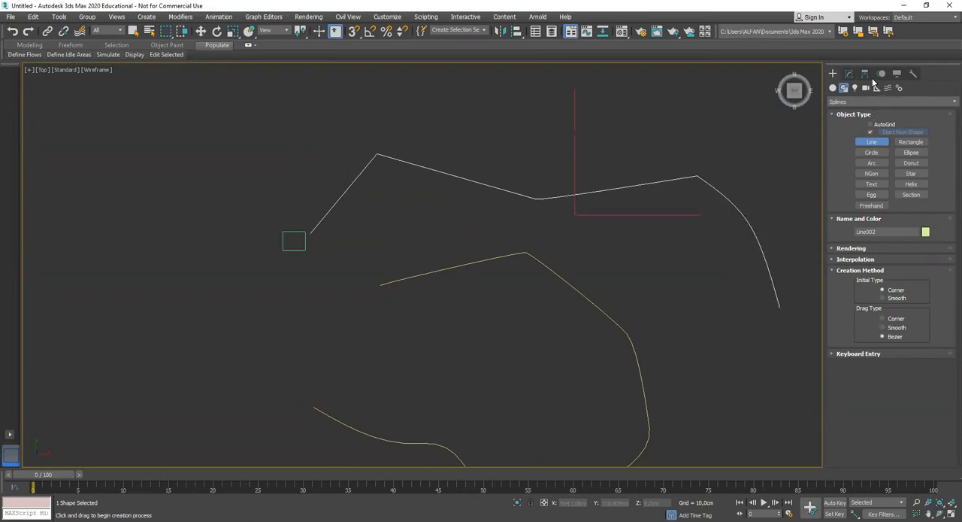
Inspect the second line's vertices in the perspective view
click(848, 73)
key(p)
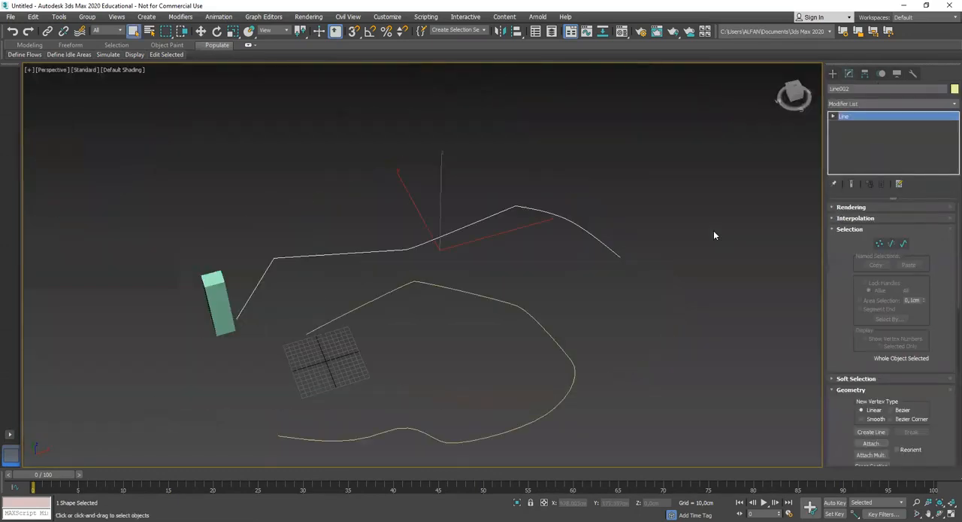
alt+middle_drag(352, 266, 414, 260)
scroll(414, 260, up, 3)
click(833, 115)
click(852, 125)
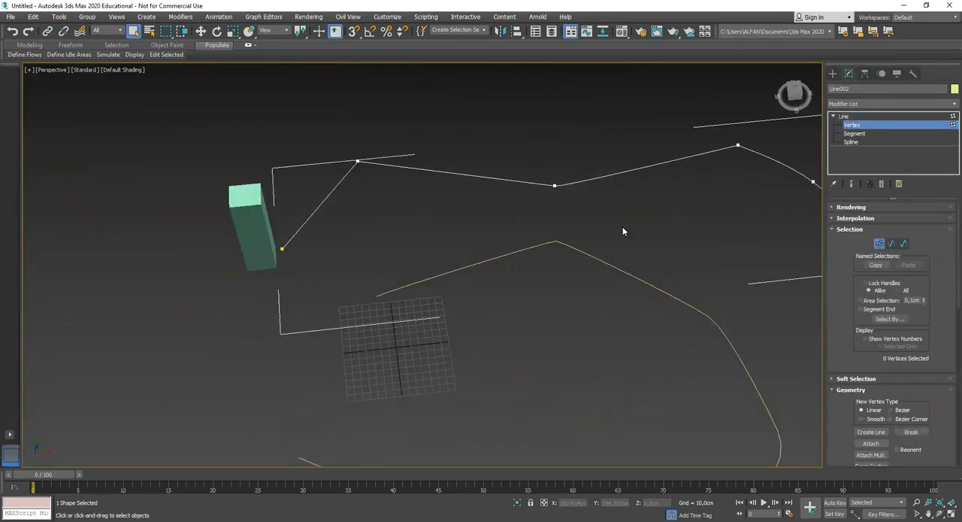
click(844, 117)
click(833, 117)
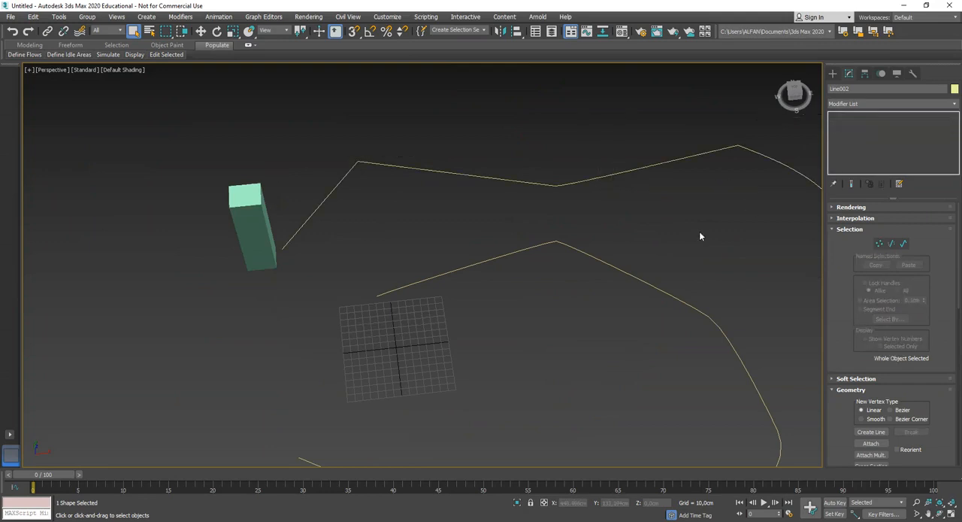
Delete the second line and the box
click(699, 233)
click(603, 262)
click(591, 210)
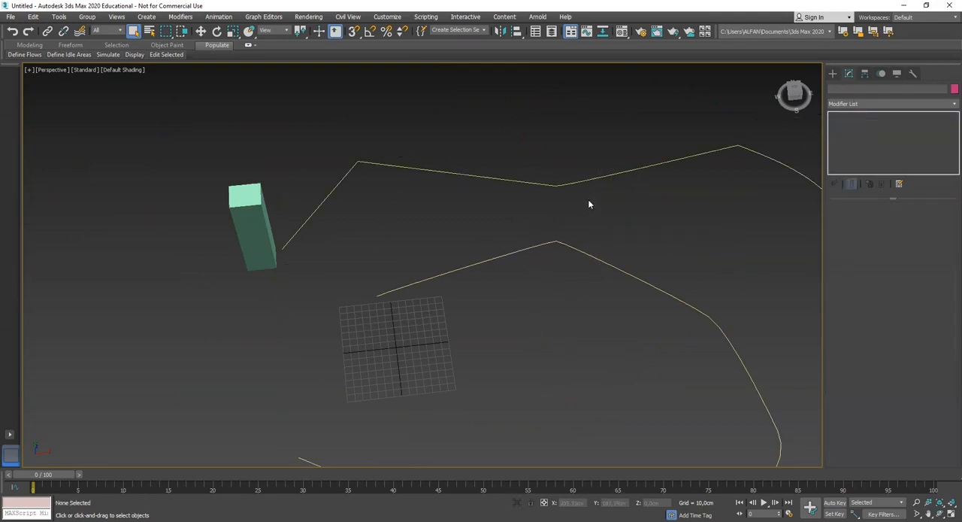
drag(591, 209, 570, 158)
middle_drag(642, 220, 580, 231)
key(Delete)
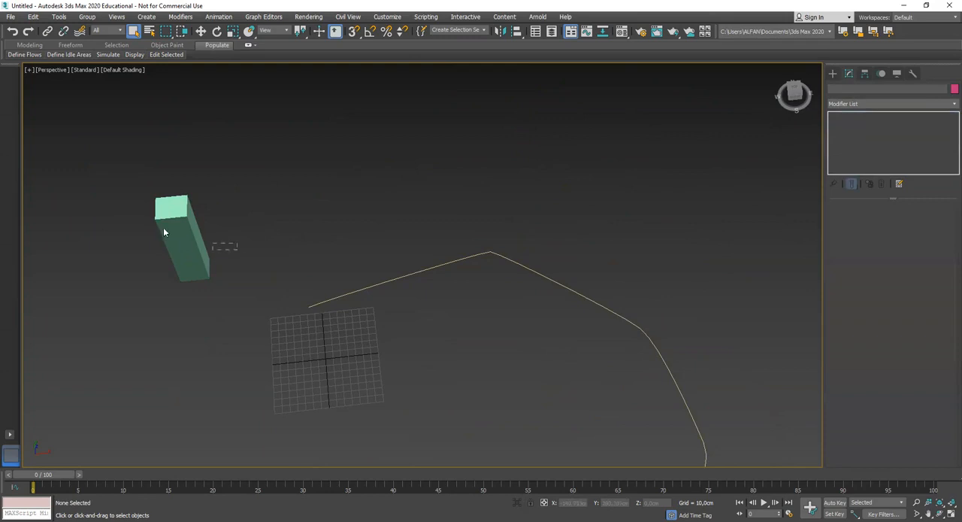
click(197, 243)
key(Delete)
Convert the six inner vertices of the curved line to Smooth
click(440, 265)
middle_drag(481, 282, 436, 240)
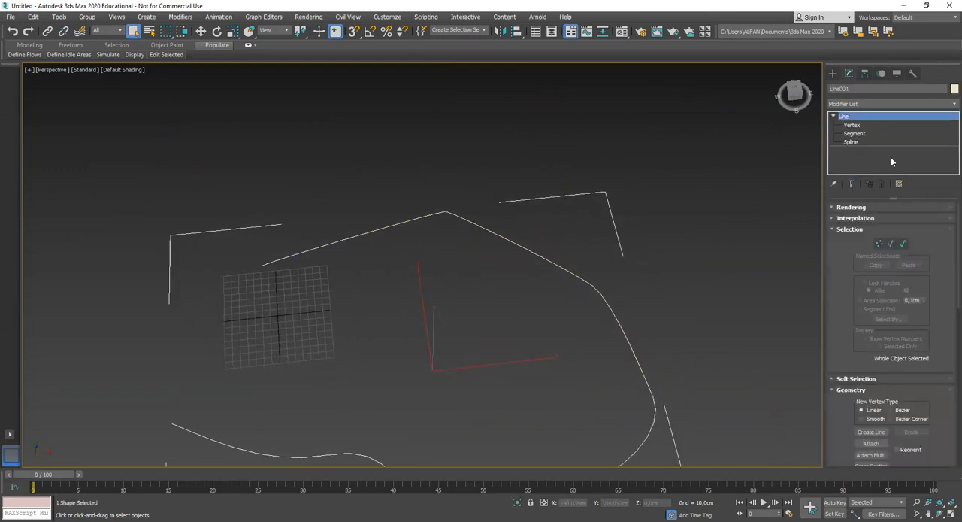
click(854, 125)
middle_drag(517, 241, 553, 217)
drag(445, 175, 529, 231)
middle_drag(595, 276, 586, 245)
ctrl+drag(580, 206, 656, 259)
ctrl+drag(675, 299, 711, 369)
ctrl+drag(343, 353, 382, 409)
middle_drag(456, 400, 438, 354)
ctrl+drag(418, 363, 456, 399)
ctrl+drag(568, 347, 627, 384)
right_click(597, 363)
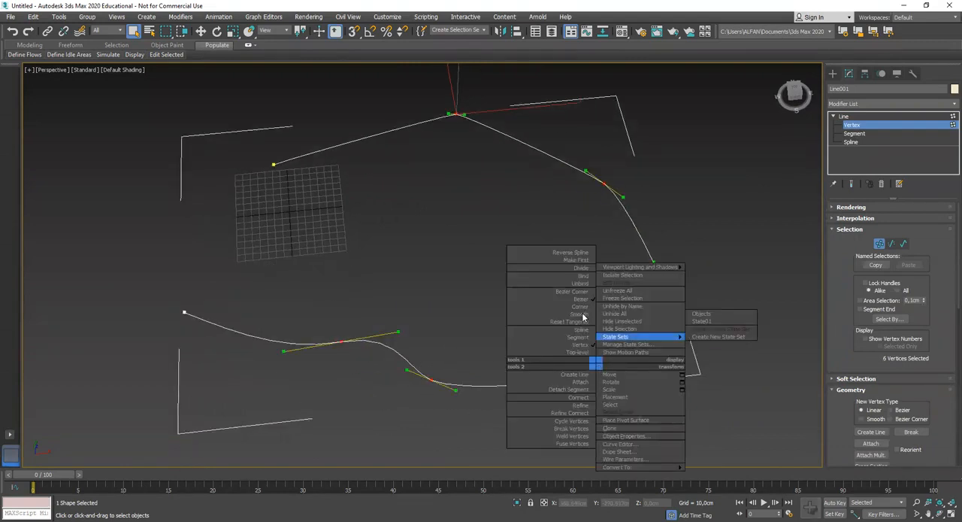
click(581, 315)
right_click(594, 338)
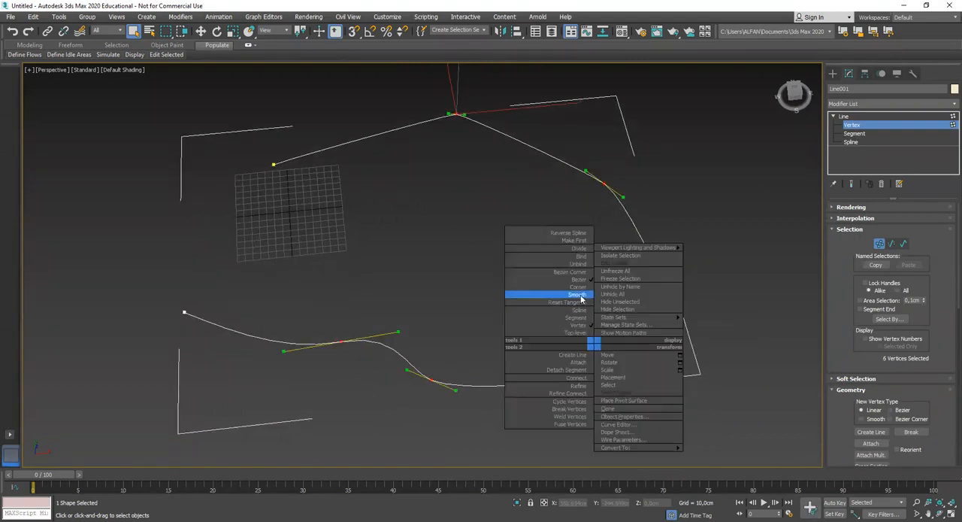
click(581, 295)
Enable adaptive interpolation for the curved line
click(514, 294)
middle_drag(500, 360, 482, 319)
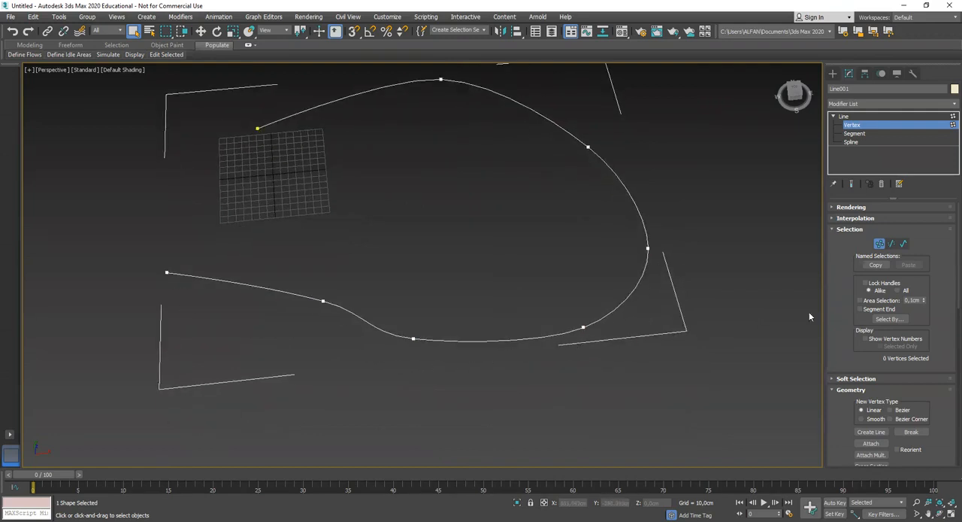
click(857, 218)
click(880, 249)
Move the line's seventh vertex, raising it to a height of about 88 cm
drag(301, 284, 343, 334)
key(w)
middle_drag(343, 351, 322, 279)
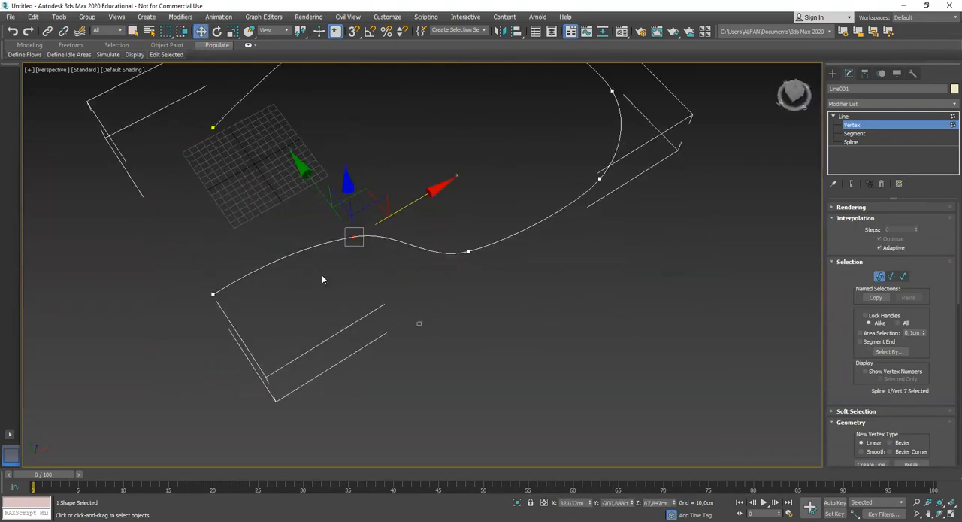
drag(138, 218, 427, 314)
drag(401, 210, 293, 234)
Move the fifth vertex outward at the line's lower bend and delete that vertex
click(483, 263)
scroll(484, 263, down, 4)
alt+middle_drag(483, 263, 448, 245)
click(441, 260)
alt+middle_drag(467, 279, 459, 265)
drag(491, 260, 504, 263)
middle_drag(521, 278, 521, 331)
click(530, 313)
click(483, 273)
drag(519, 246, 569, 265)
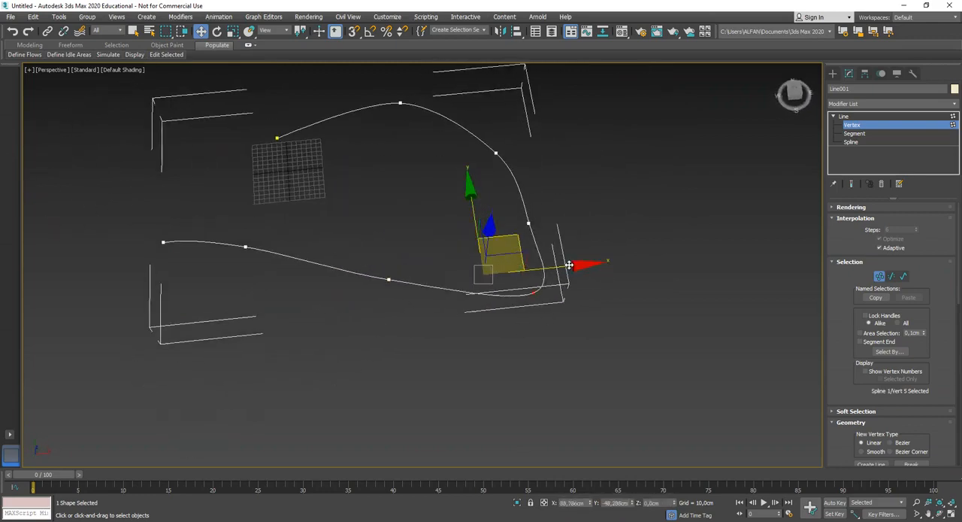
middle_drag(567, 285, 517, 283)
key(Delete)
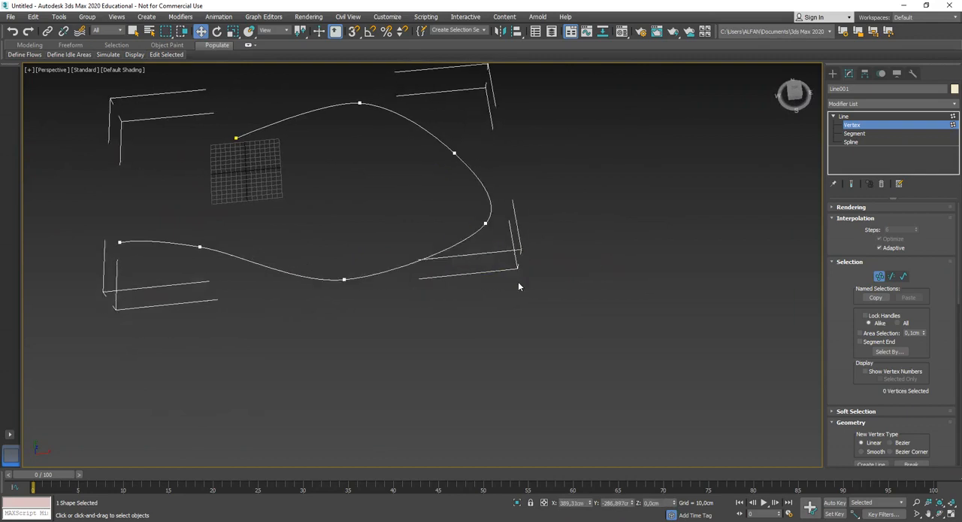
Raise the line's second vertex to a height of about 106 cm and leave vertex editing
click(485, 223)
alt+middle_drag(518, 182, 365, 272)
click(335, 249)
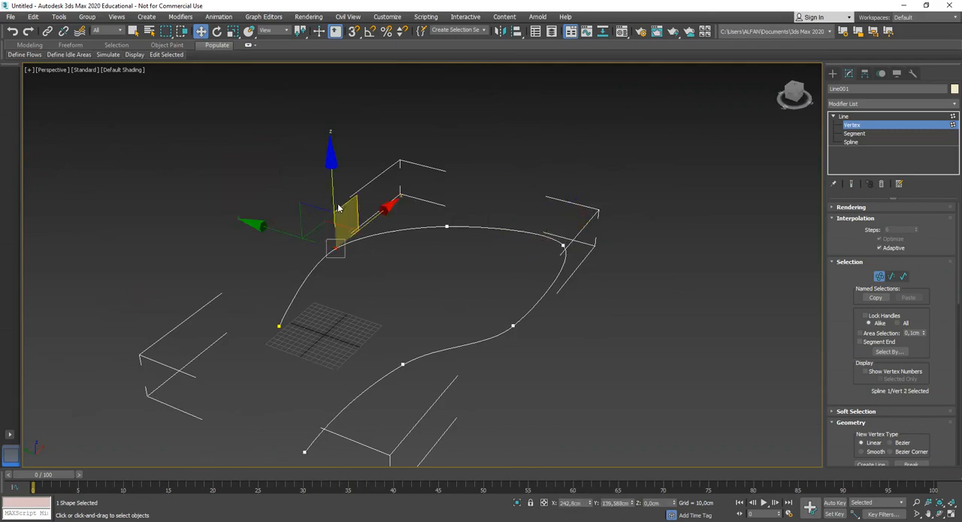
drag(332, 203, 331, 154)
alt+middle_drag(386, 245, 436, 257)
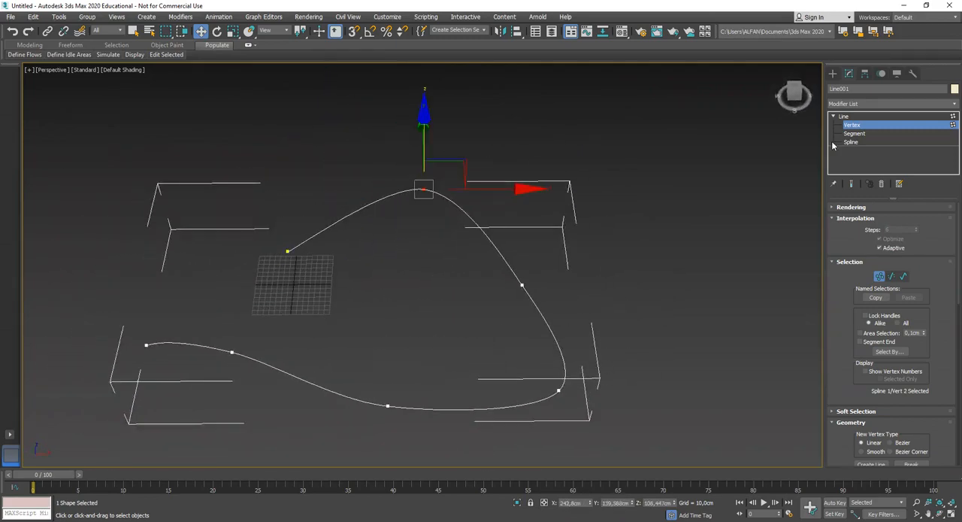
click(844, 117)
click(633, 201)
Create a teapot with a radius of about 8 cm on the grid near the start of the curved line
middle_drag(508, 252, 595, 265)
scroll(468, 243, up, 3)
click(833, 74)
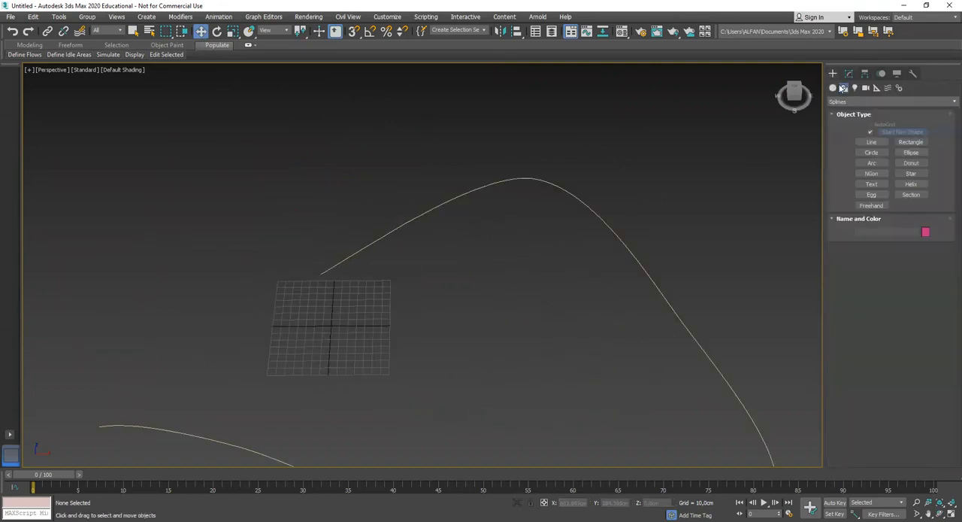
click(833, 88)
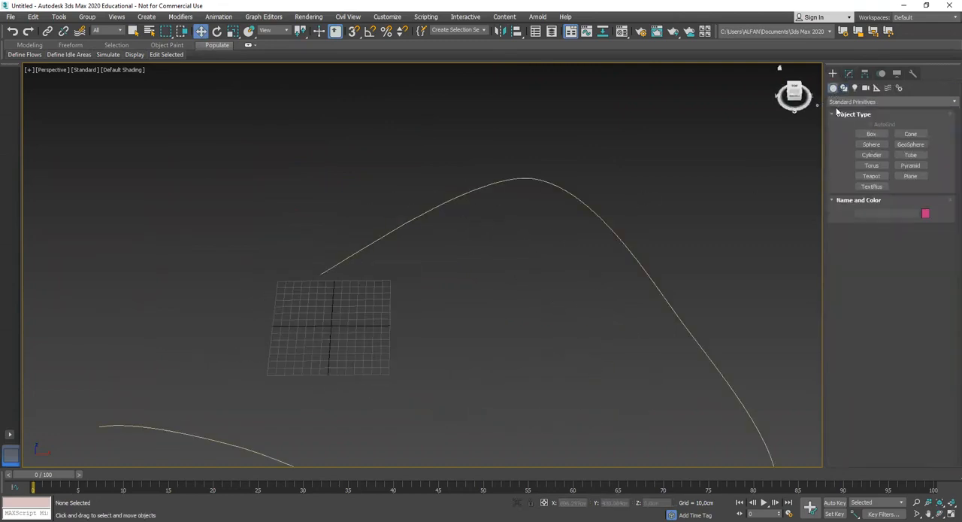
click(876, 179)
middle_drag(296, 314, 411, 308)
scroll(411, 307, up, 3)
drag(419, 301, 425, 309)
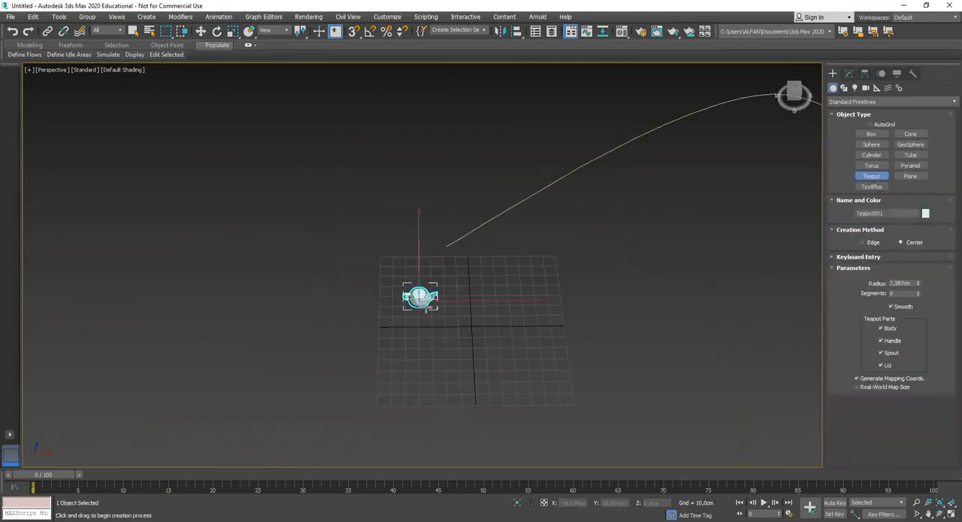
Move the teapot along the Y axis to about 63 cm, next to the start of the curved line
click(849, 73)
scroll(433, 302, up, 3)
scroll(434, 302, up, 4)
scroll(369, 270, down, 4)
alt+middle_drag(369, 270, 401, 287)
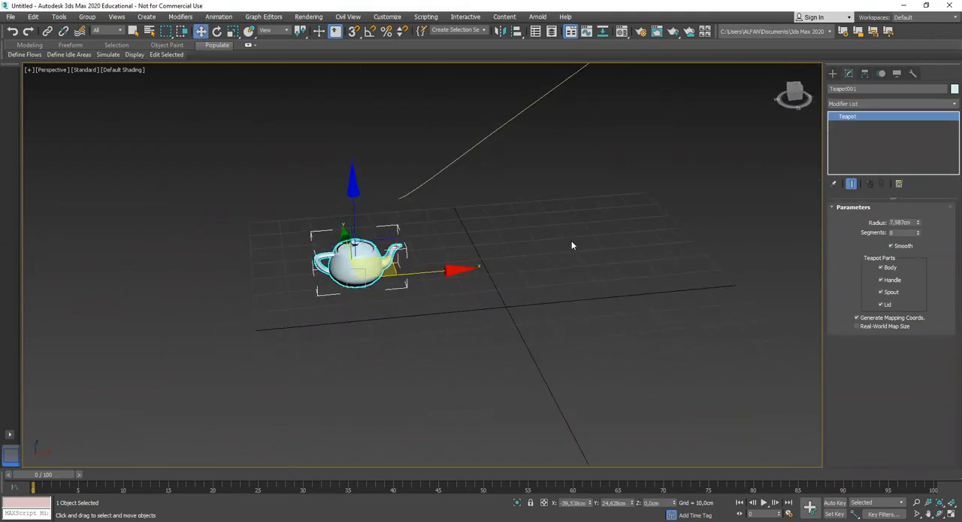
scroll(505, 265, down, 4)
alt+middle_drag(468, 263, 519, 308)
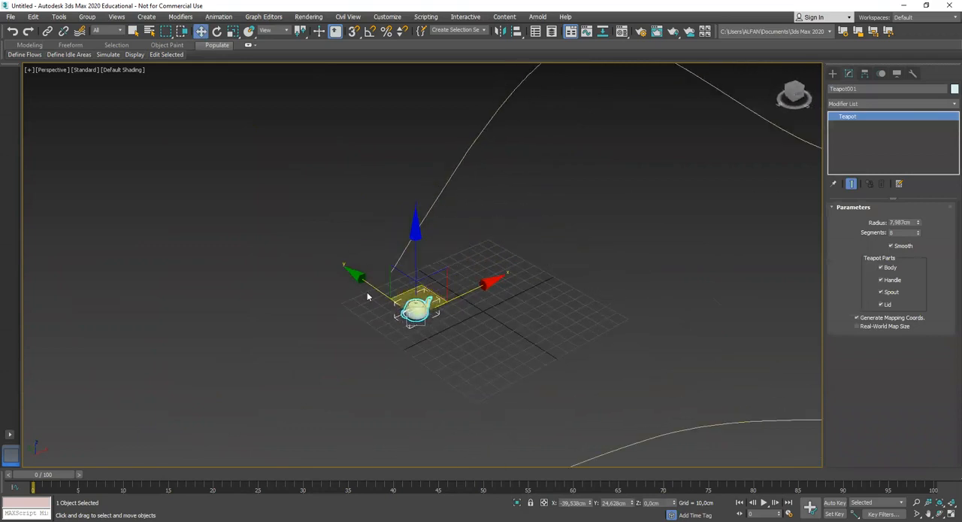
alt+middle_drag(369, 284, 426, 289)
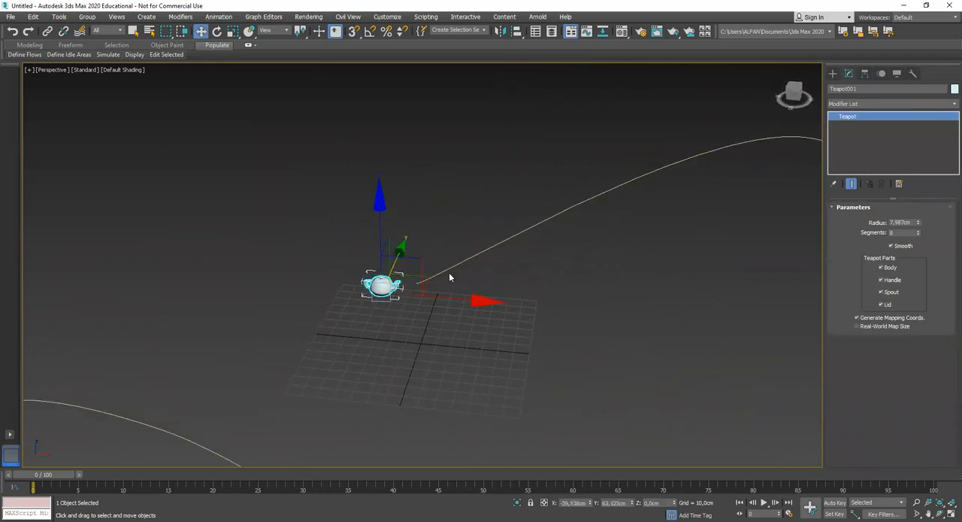
middle_drag(524, 256, 489, 237)
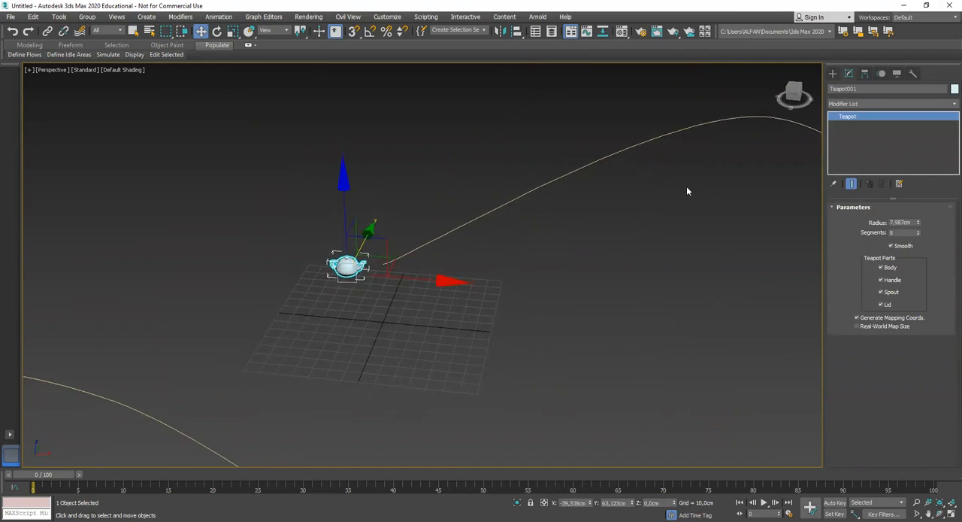
click(882, 73)
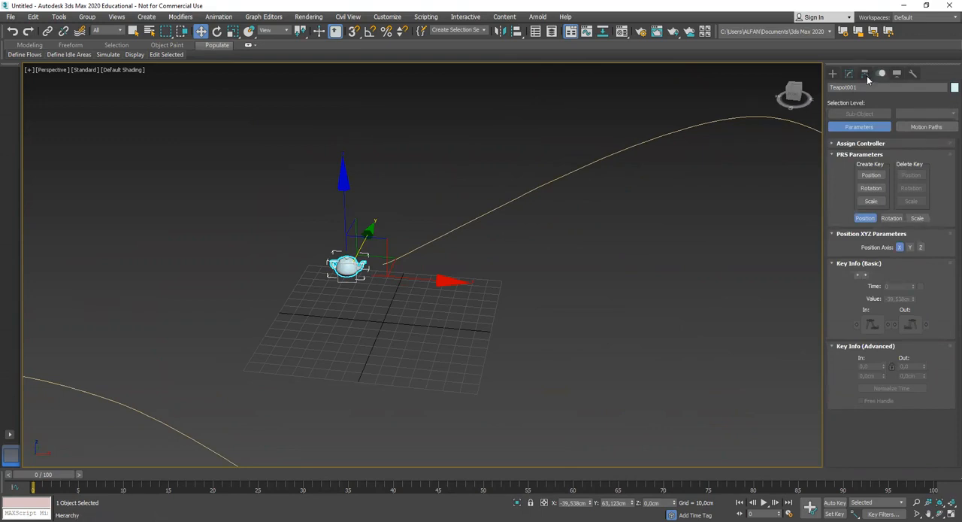
click(833, 73)
click(849, 73)
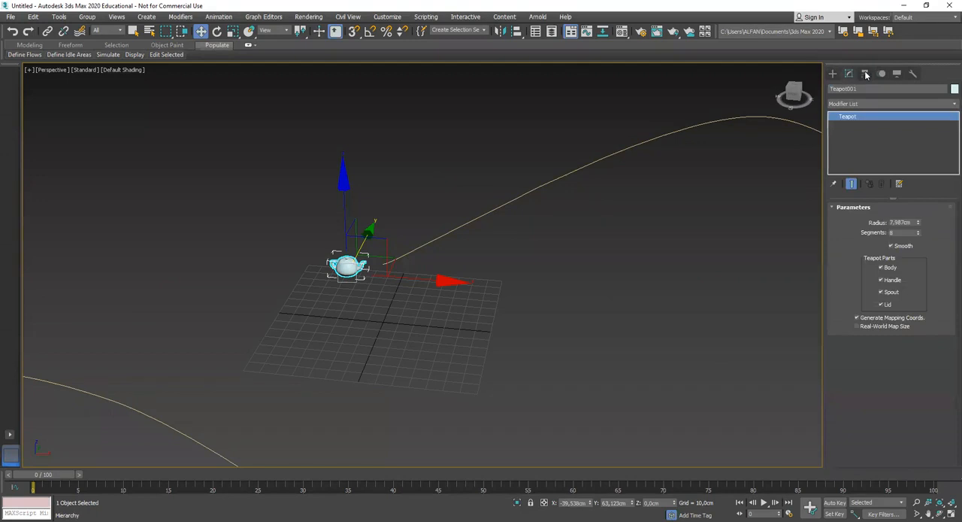
Show the teapot's motion parameters, expand Assign Controller, and select the Position track in a widened command panel
click(865, 74)
click(883, 74)
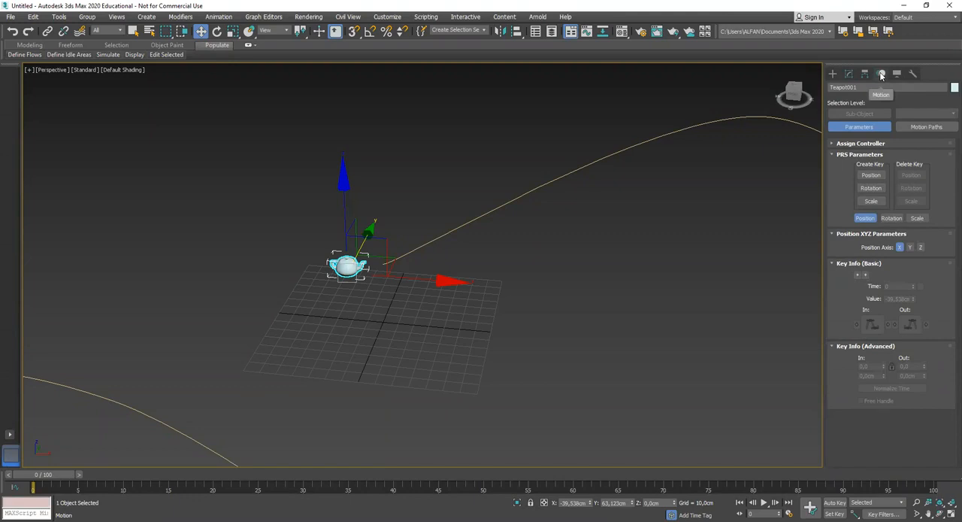
click(862, 144)
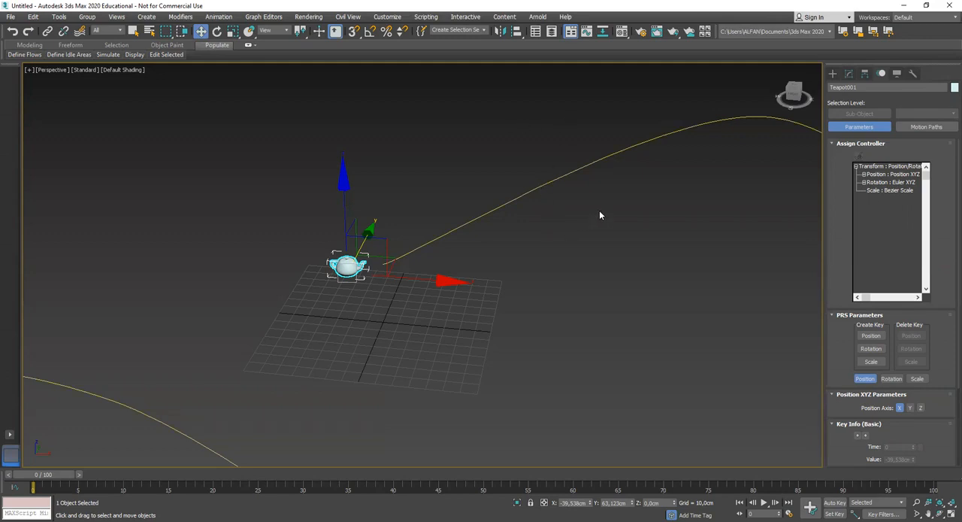
click(877, 175)
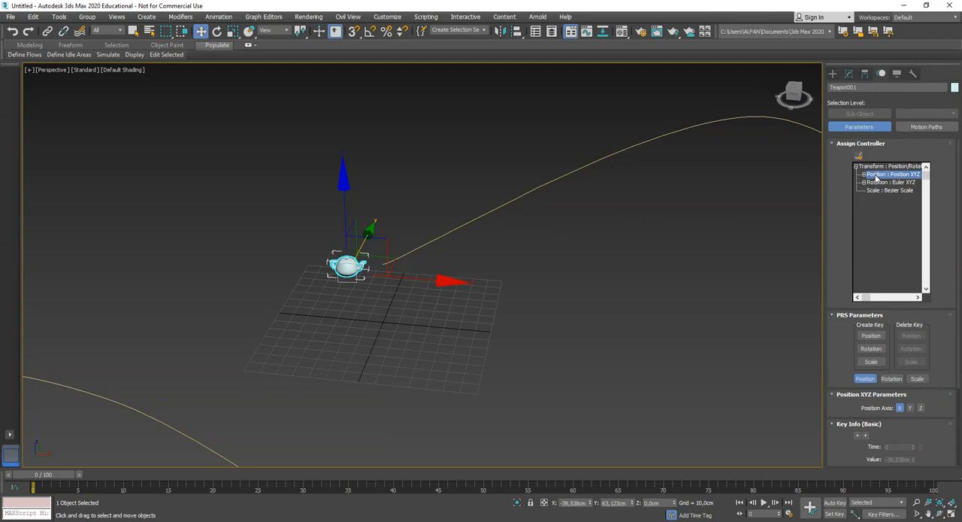
drag(826, 189, 787, 195)
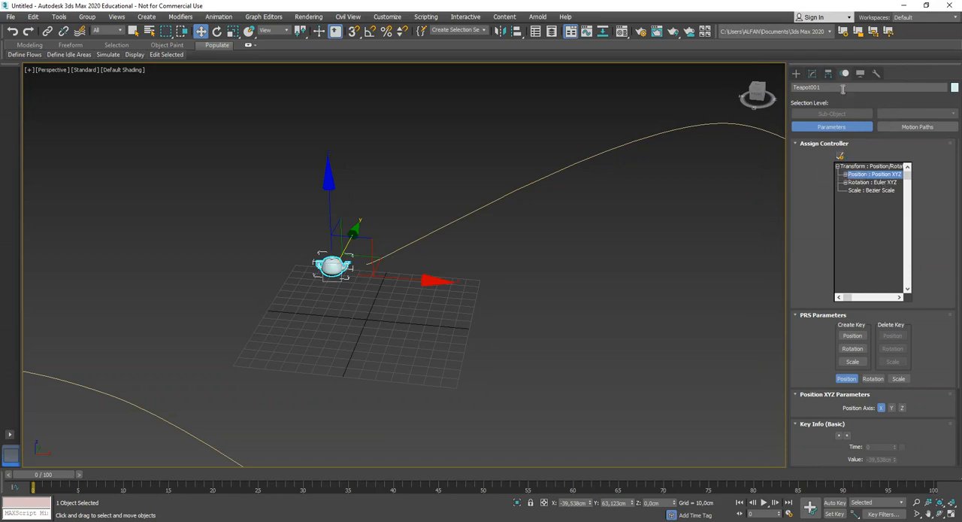
Examine the controller types available for the teapot's position, including Position XYZ
click(840, 156)
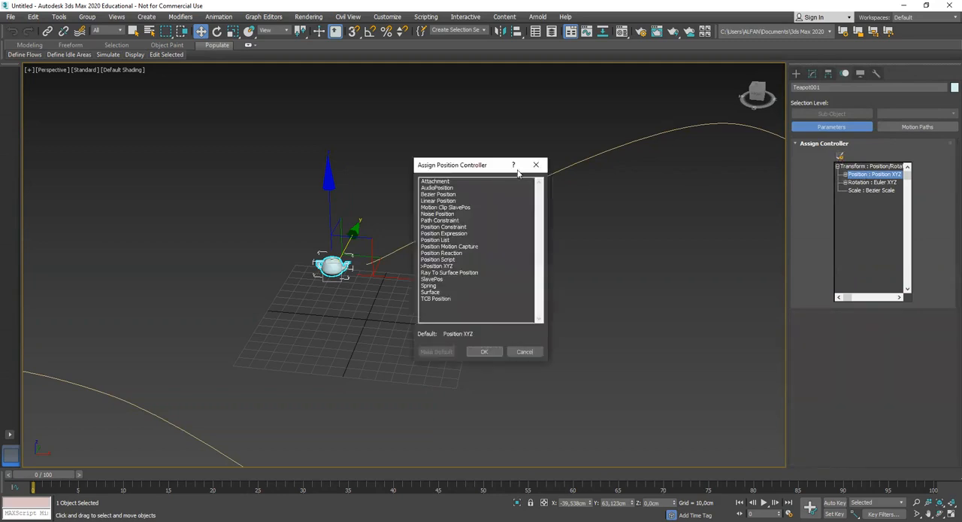
drag(475, 165, 500, 158)
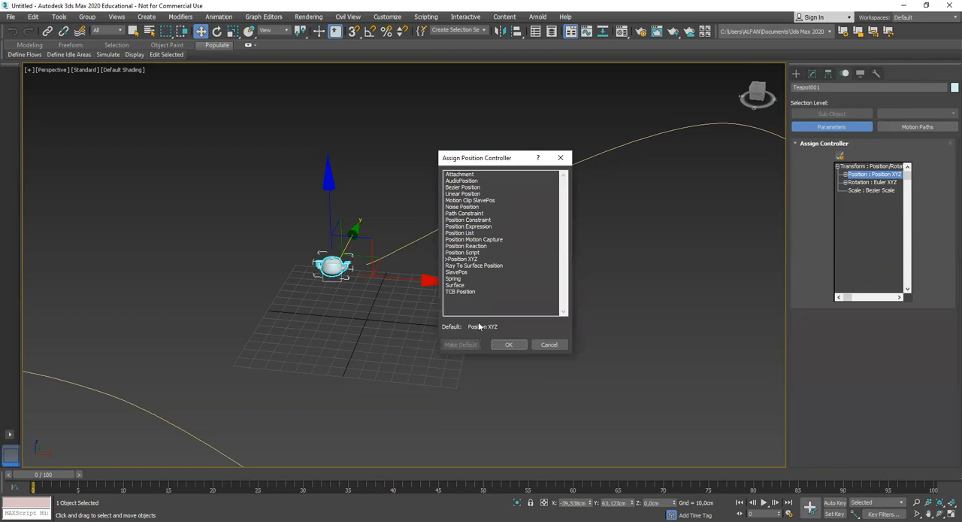
drag(478, 322, 434, 340)
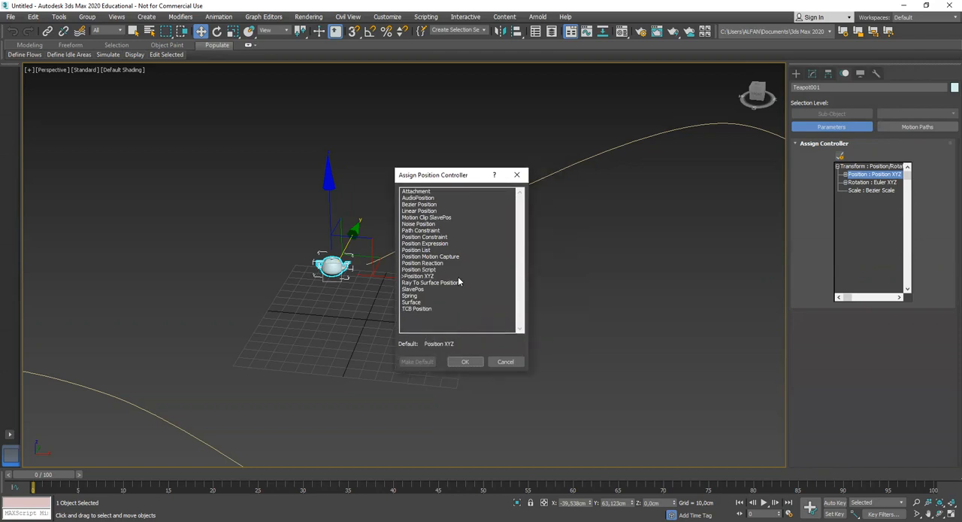
drag(439, 176, 422, 172)
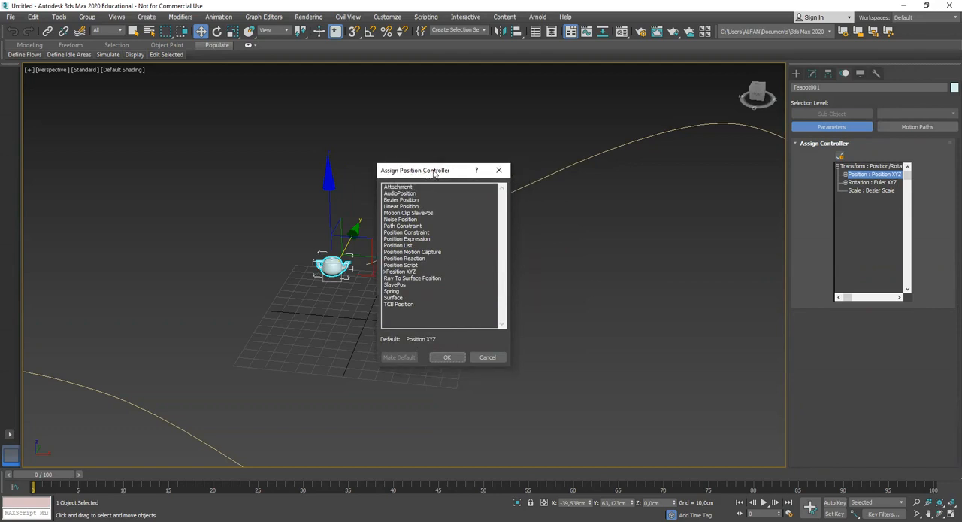
drag(440, 172, 446, 169)
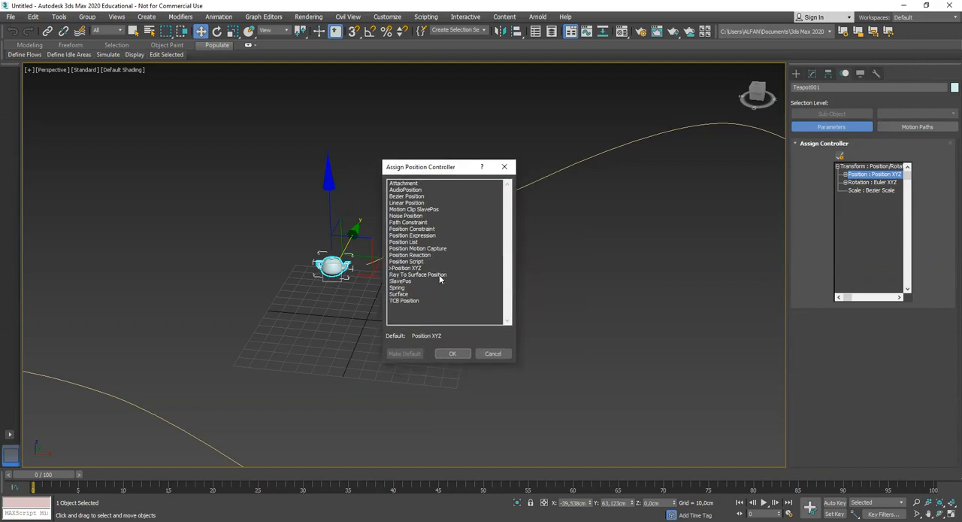
click(404, 269)
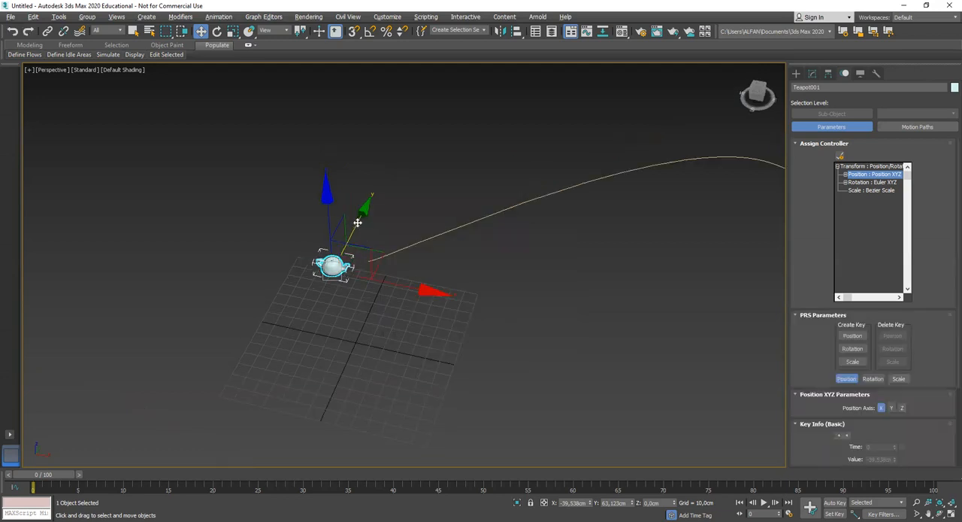
Move the teapot along Y to about 62.6 cm and assign Path Constraint as its position controller
mouse_move(356, 221)
mouse_down()
mouse_move(366, 206)
mouse_move(344, 242)
mouse_move(356, 219)
mouse_up()
click(840, 157)
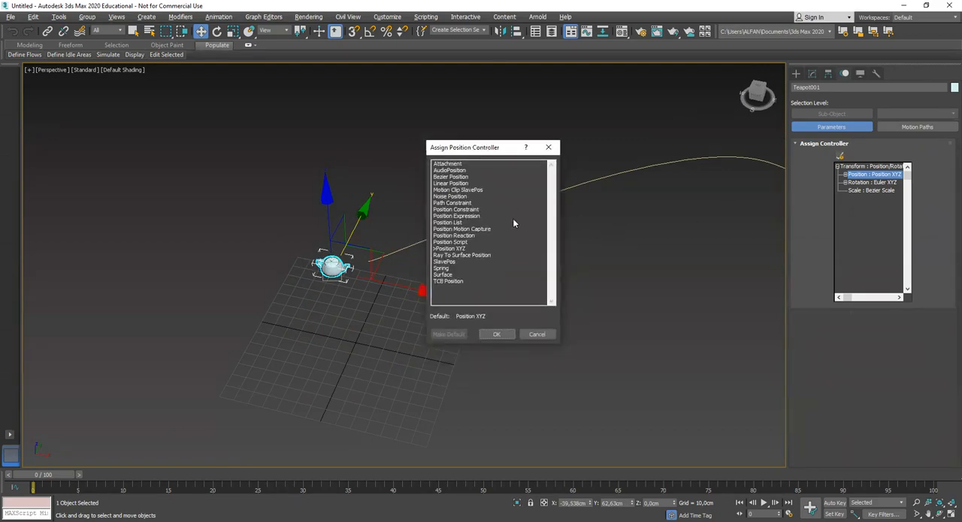
click(460, 203)
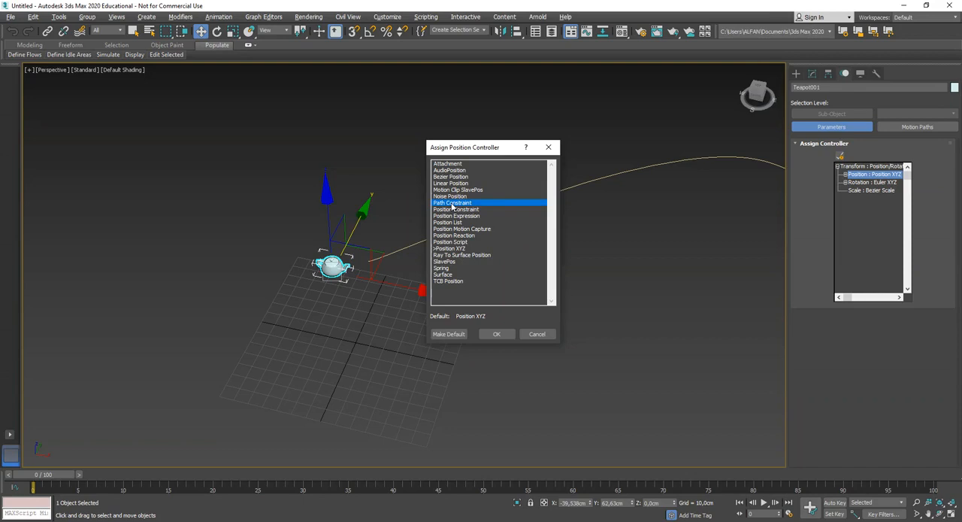
click(497, 334)
mouse_move(556, 306)
alt+middle_down()
mouse_move(561, 289)
mouse_move(560, 299)
alt+middle_up()
middle_drag(508, 316, 561, 321)
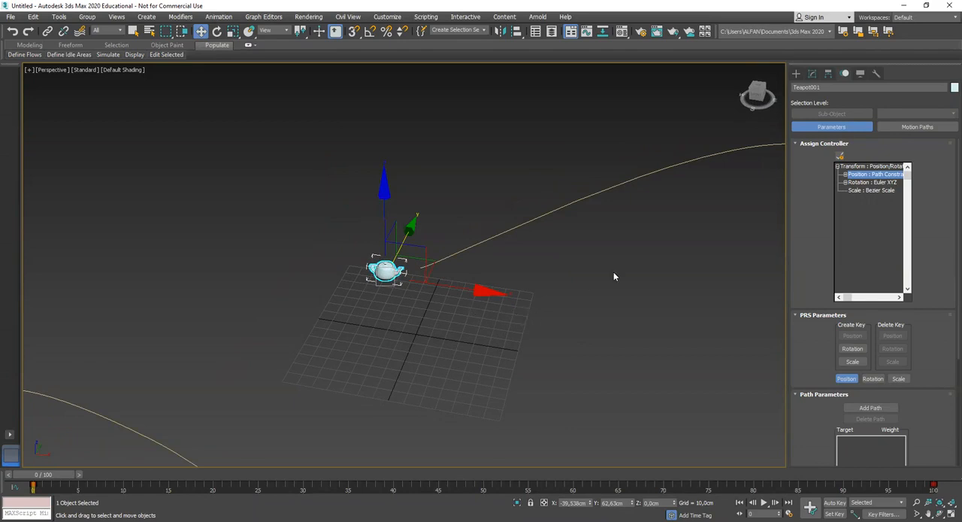
Reselect the teapot and try to move it freely with the path constraint assigned
alt+middle_drag(431, 308, 423, 311)
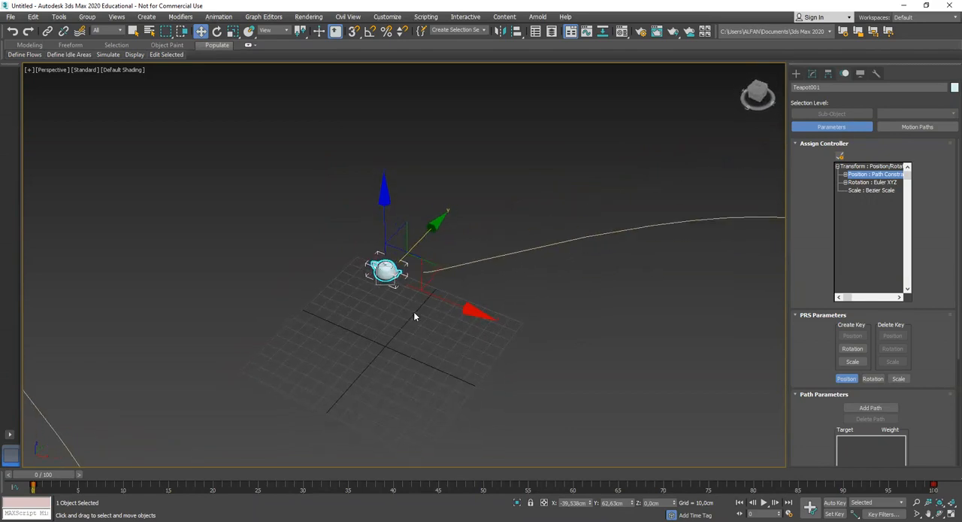
click(475, 211)
click(387, 267)
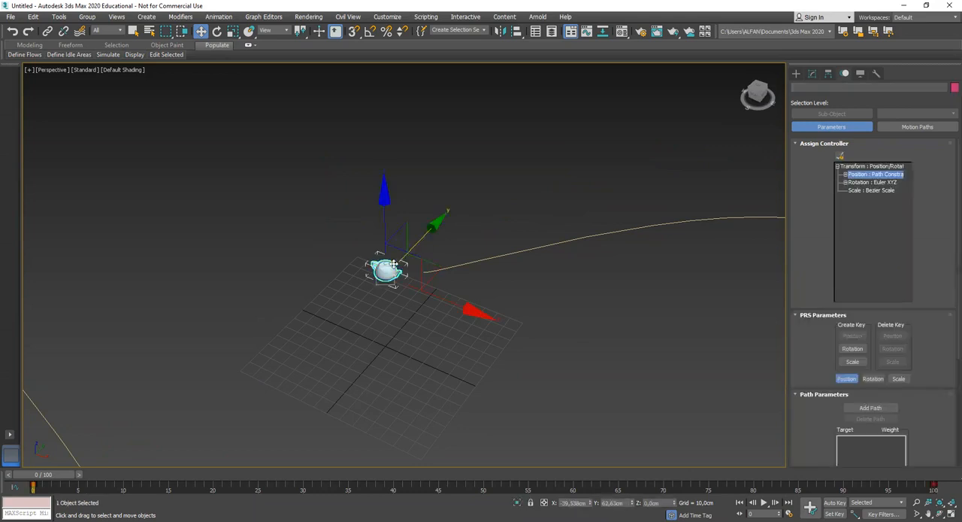
alt+middle_drag(436, 288, 406, 194)
alt+middle_drag(474, 301, 480, 325)
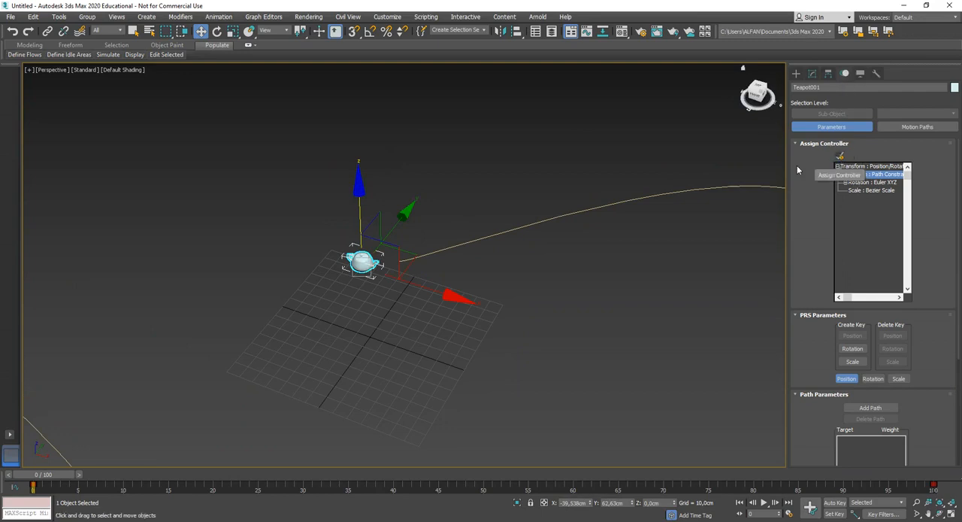
Switch the teapot's position controller back to Position XYZ
click(840, 157)
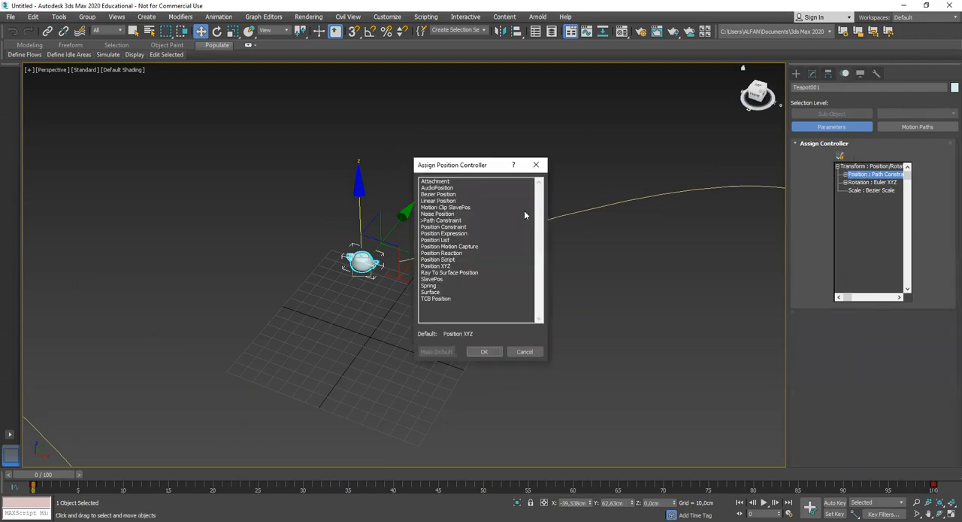
click(438, 266)
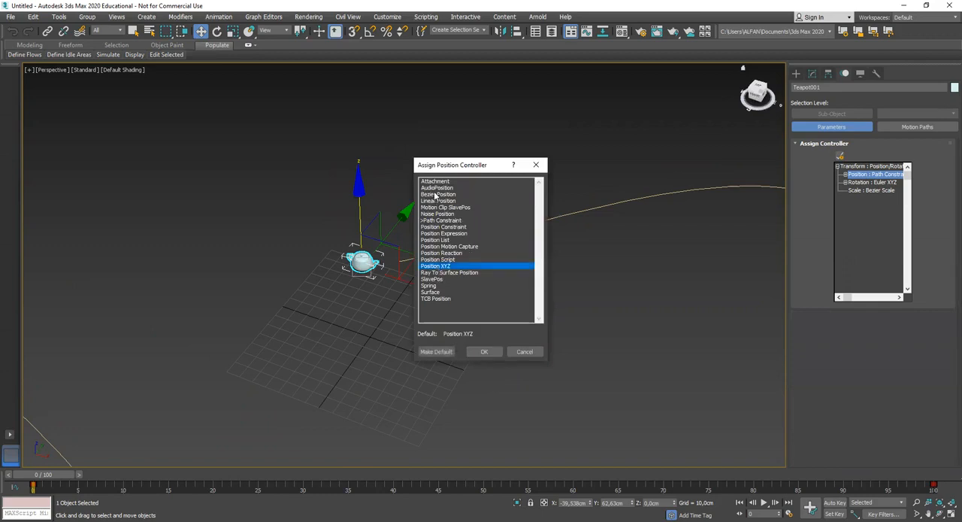
click(448, 220)
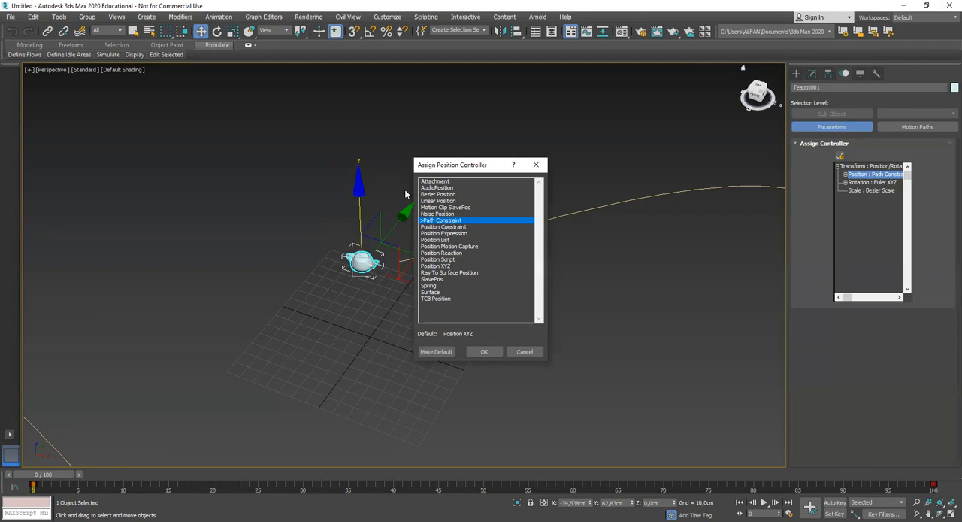
click(441, 267)
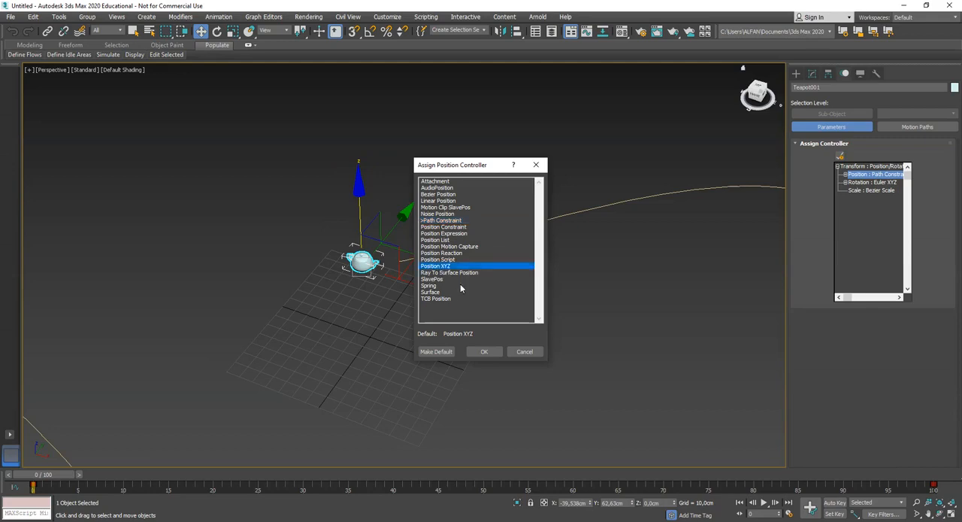
click(484, 353)
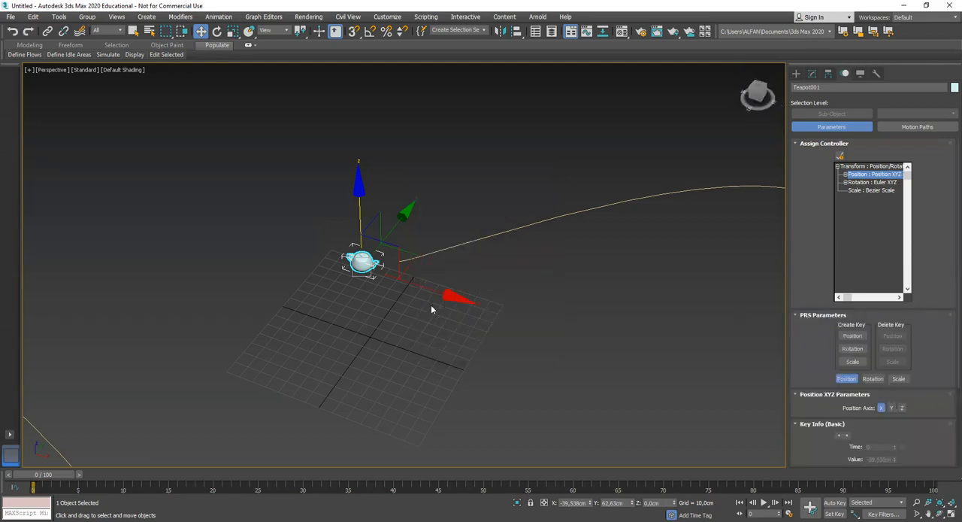
Move the teapot freely to about X -50.6, Y 54.2 and Z 4.5 cm
drag(392, 215, 339, 204)
mouse_move(401, 303)
middle_down()
mouse_move(456, 268)
mouse_move(395, 281)
mouse_move(413, 303)
mouse_move(395, 299)
middle_up()
key(z)
scroll(445, 274, down, 4)
scroll(412, 304, down, 4)
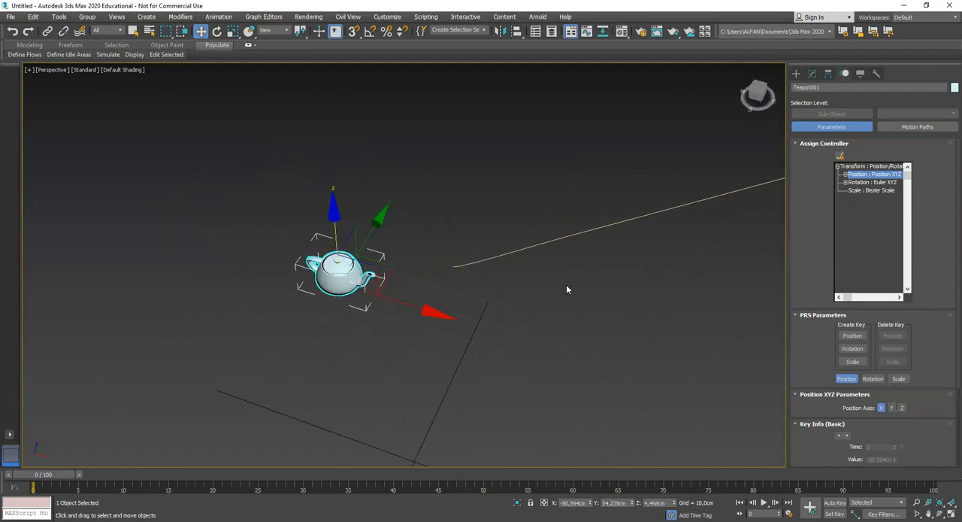
Assign Path Constraint as the teapot's position controller
middle_drag(520, 265, 575, 270)
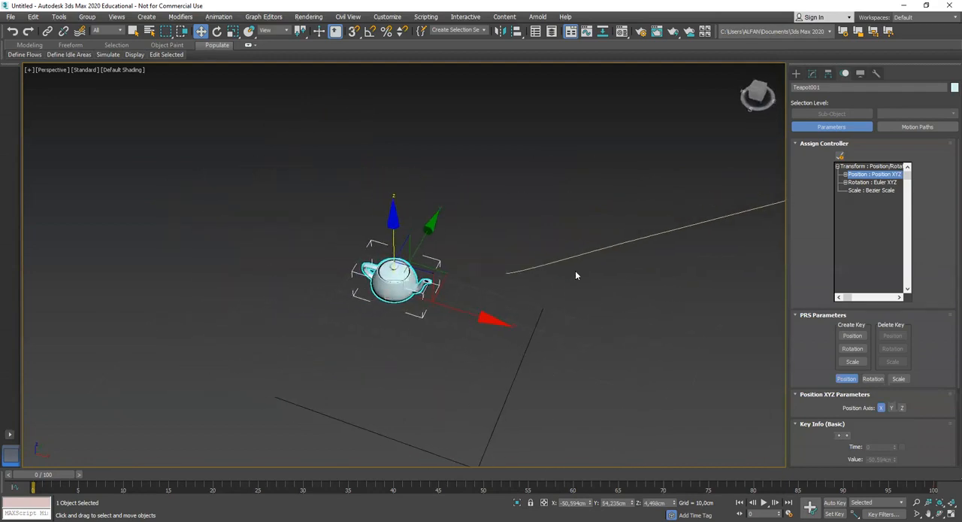
click(841, 155)
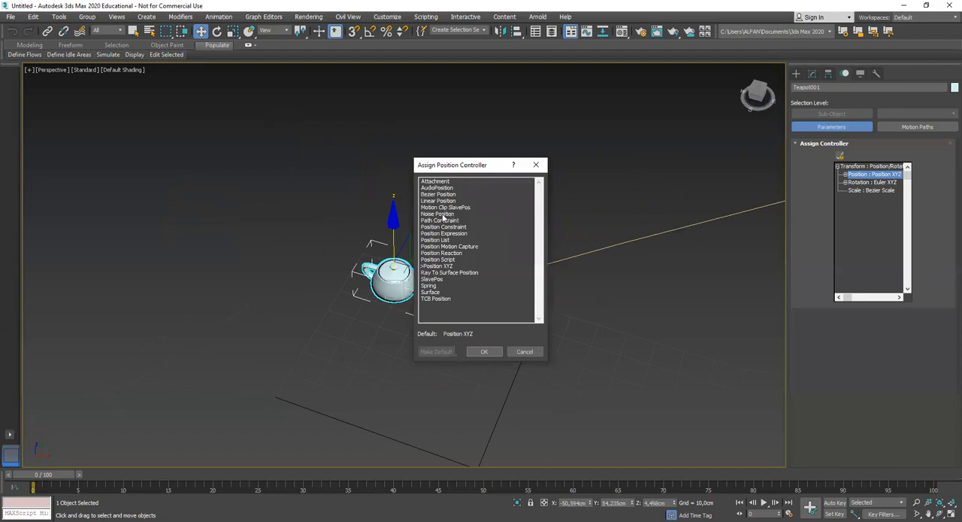
click(441, 221)
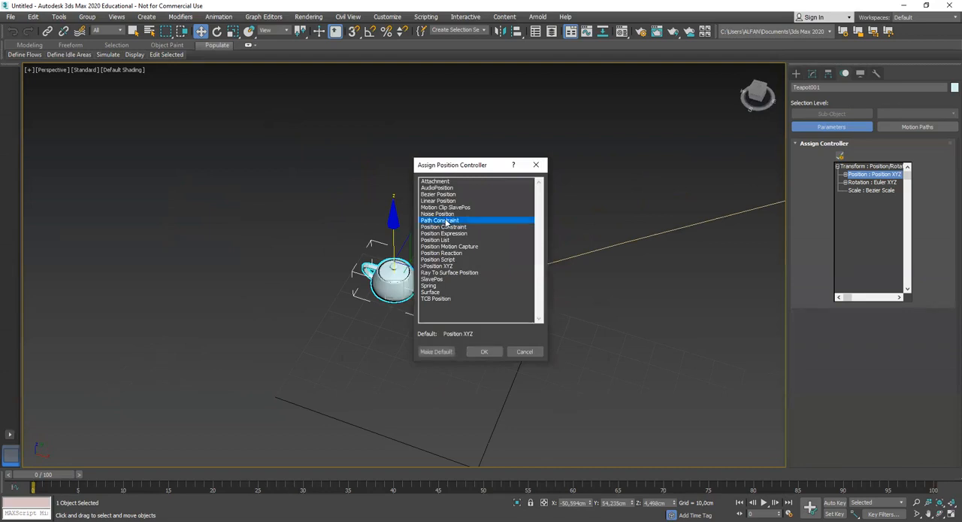
click(485, 351)
middle_drag(614, 344, 506, 341)
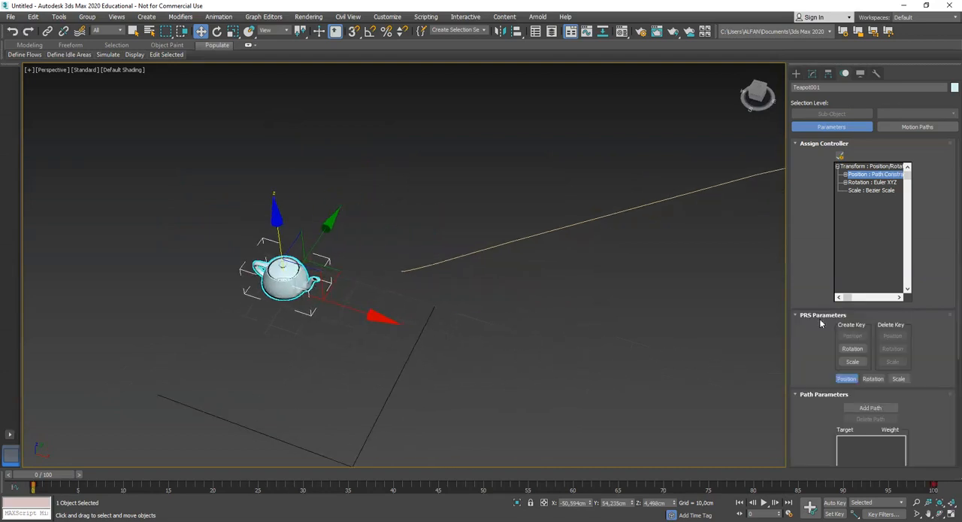
Add the curved line Line001 as the target path of the teapot's path constraint
scroll(929, 356, down, 3)
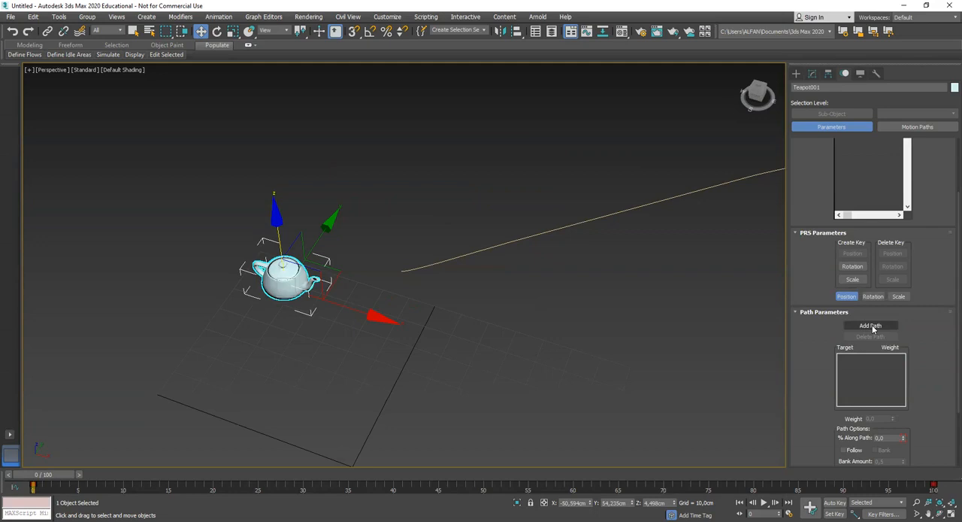
scroll(819, 334, up, 3)
drag(813, 338, 820, 241)
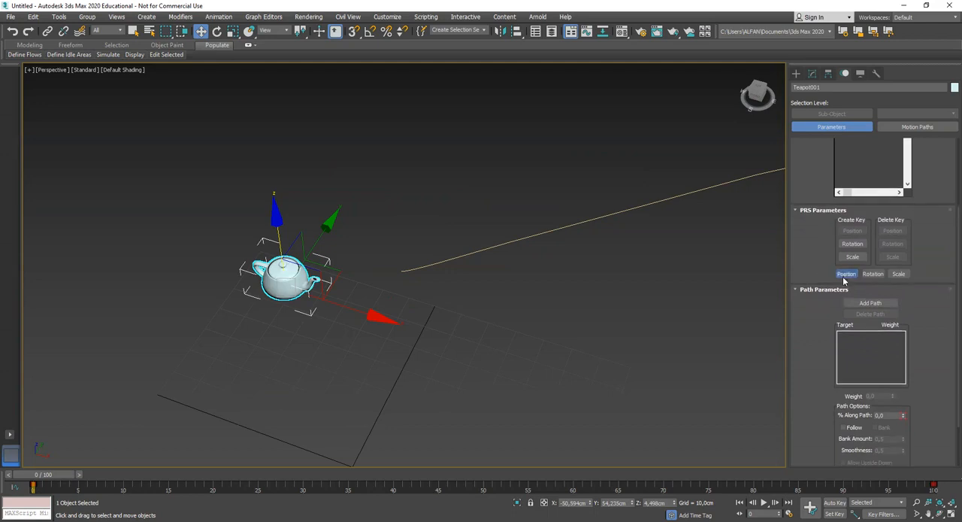
drag(819, 321, 819, 315)
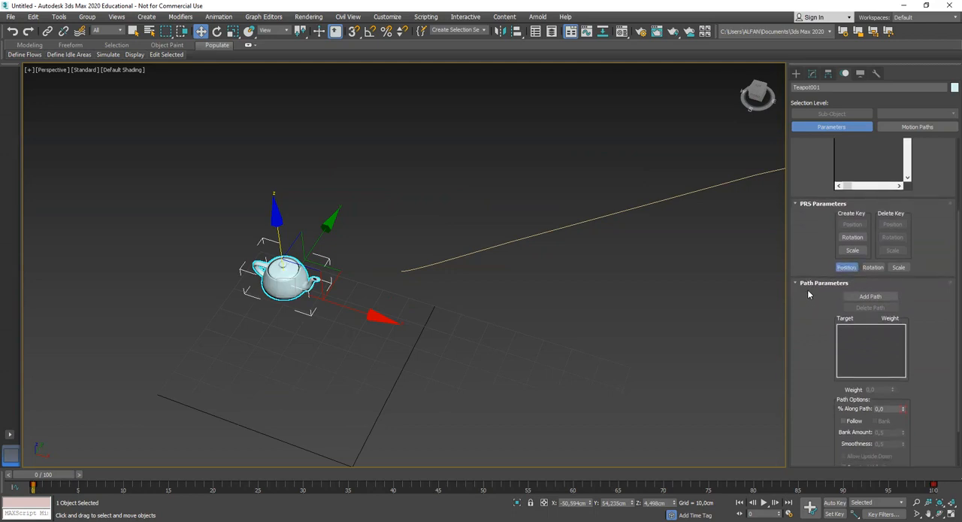
click(865, 298)
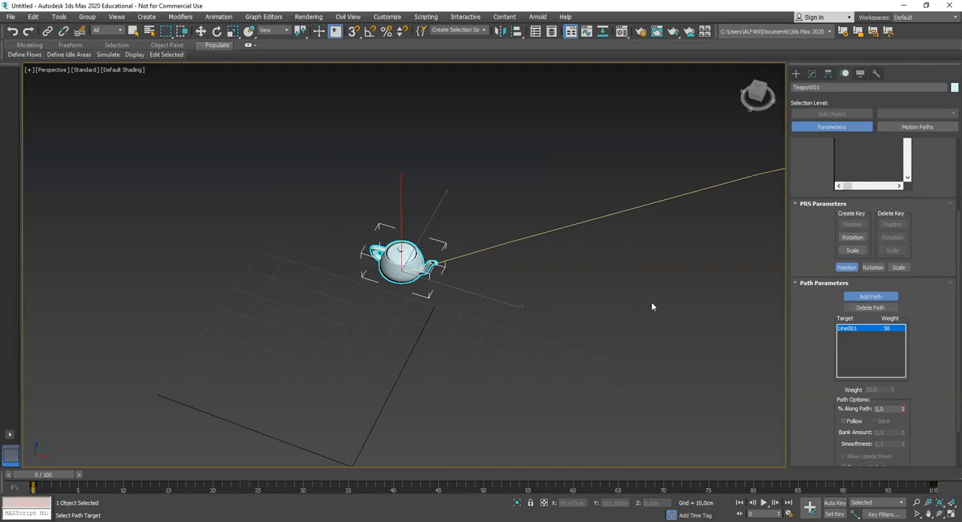
middle_drag(652, 305, 583, 305)
Scrub the timeline through frames 5 and 24 to frame 40, examining how the teapot travels along the curved line
drag(50, 474, 94, 472)
scroll(431, 344, down, 4)
alt+middle_drag(432, 344, 366, 355)
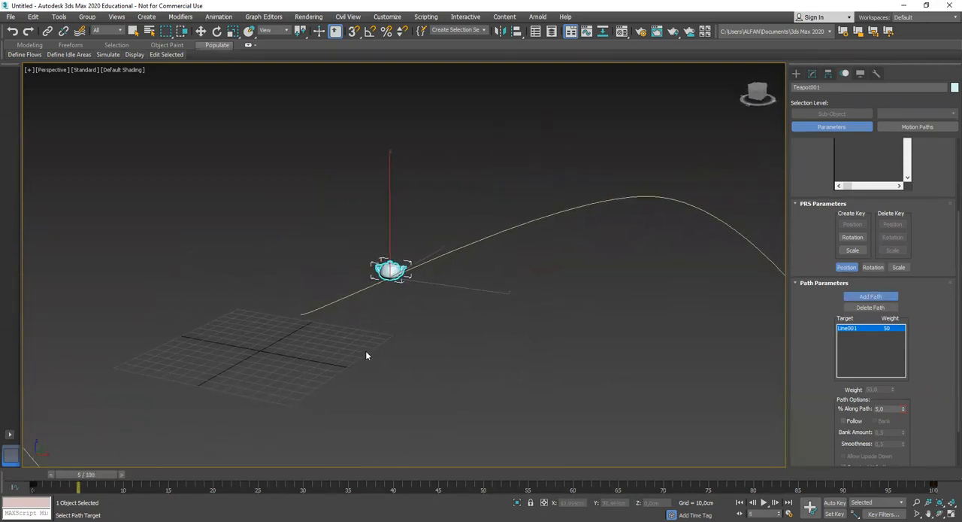
drag(104, 475, 229, 462)
middle_drag(443, 377, 359, 364)
alt+middle_drag(518, 343, 518, 368)
middle_drag(518, 369, 475, 345)
drag(215, 478, 249, 477)
alt+middle_drag(519, 339, 470, 325)
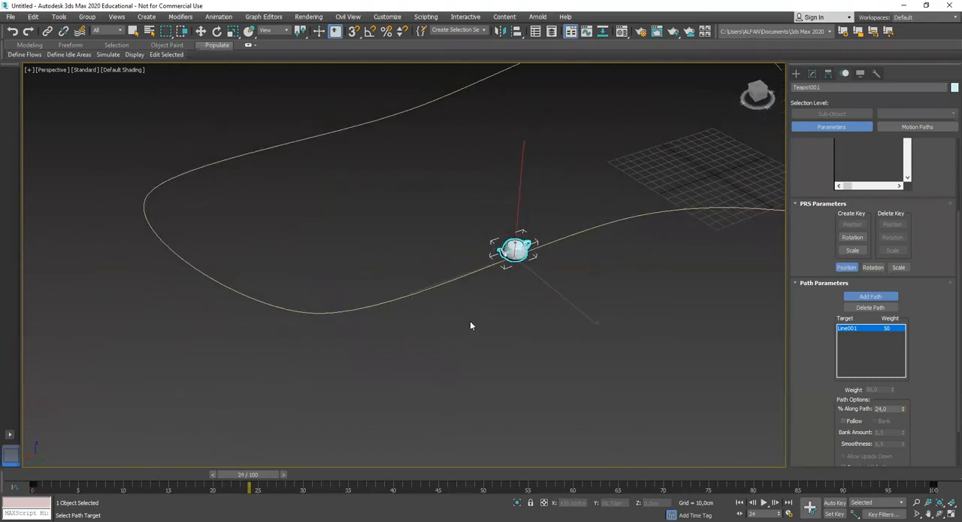
drag(269, 478, 393, 474)
alt+middle_drag(376, 353, 535, 343)
scroll(518, 340, up, 3)
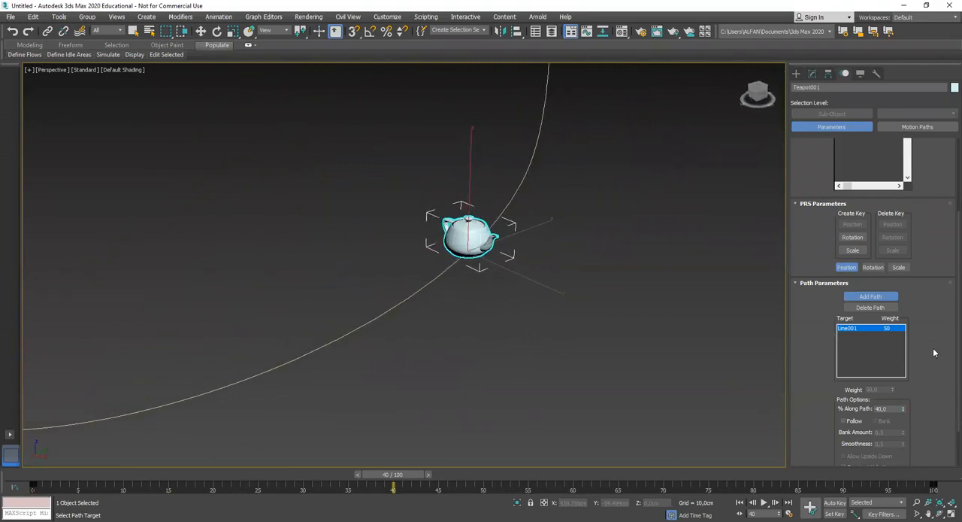
Turn on Follow in the teapot's path constraint and move the animation time to frame 21
drag(932, 348, 926, 282)
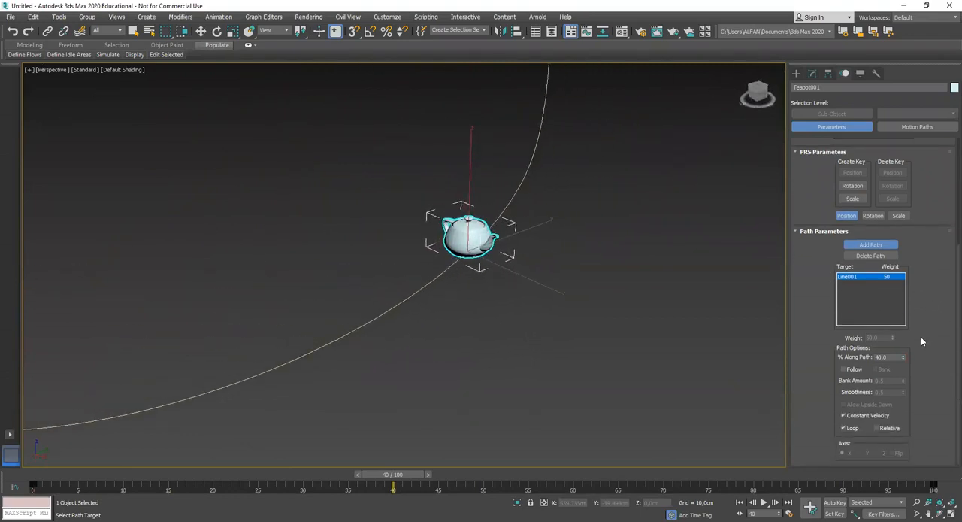
click(844, 369)
alt+middle_drag(494, 353, 424, 460)
drag(404, 480, 226, 478)
mouse_move(353, 421)
alt+middle_down()
mouse_move(494, 332)
mouse_move(490, 364)
mouse_move(457, 430)
alt+middle_up()
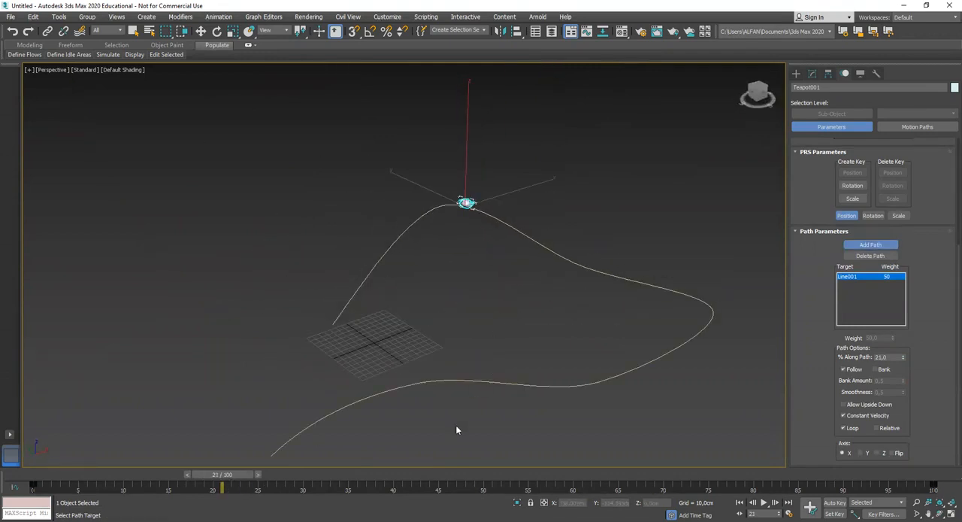
Scrub through frames 41 and 54 to frame 27, examining how the teapot's orientation follows the curve
drag(235, 475, 400, 474)
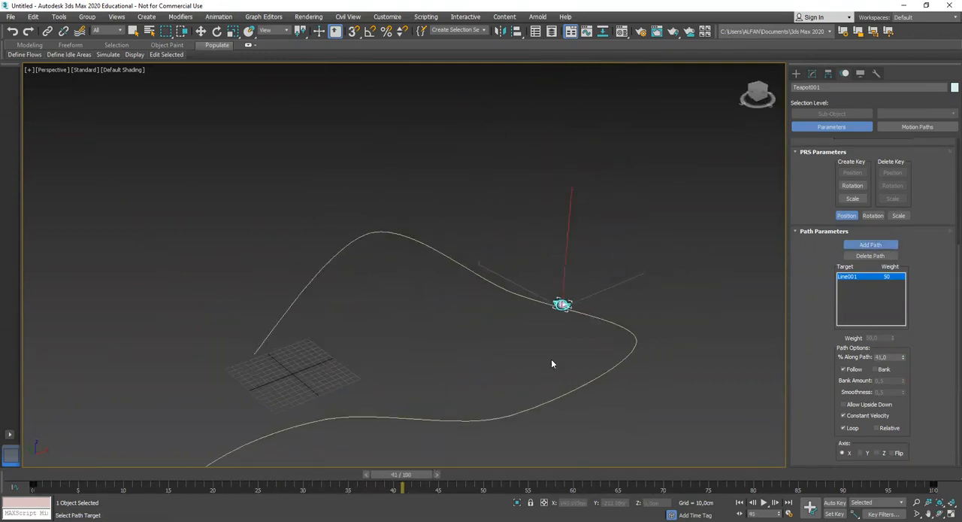
scroll(571, 357, up, 3)
alt+middle_drag(585, 365, 602, 352)
drag(401, 475, 516, 468)
middle_drag(643, 434, 529, 333)
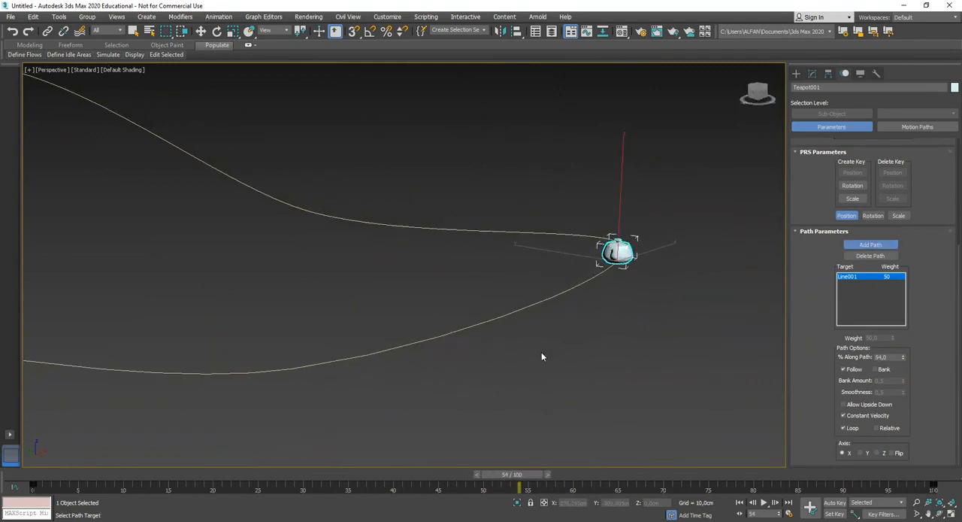
drag(504, 474, 281, 466)
middle_drag(251, 269, 398, 321)
scroll(455, 338, up, 4)
Activate the Move tool for the teapot and set its reference coordinate system to Local
right_click(462, 345)
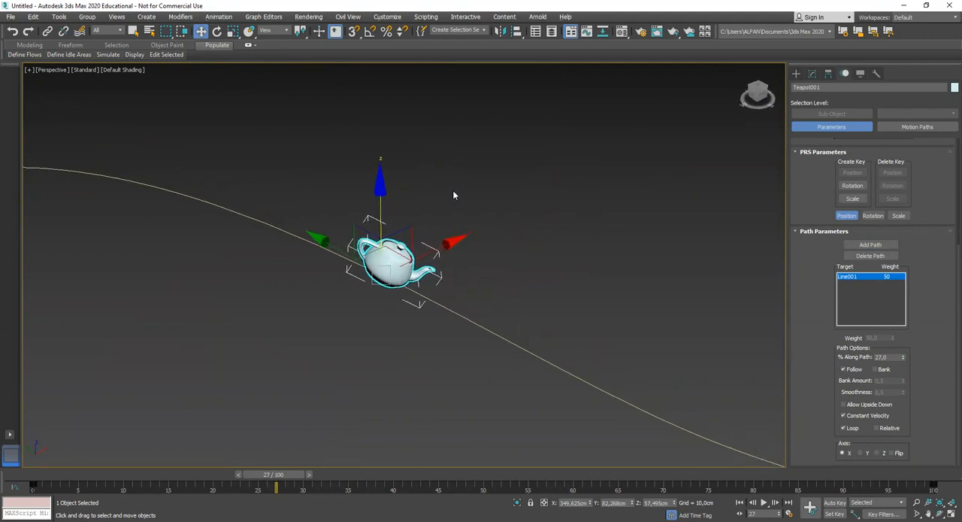
click(287, 32)
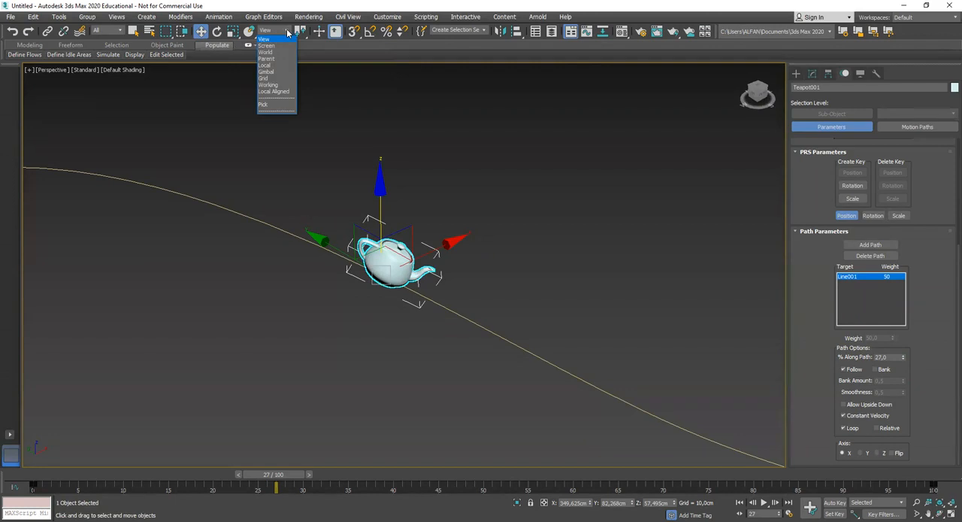
click(267, 65)
alt+middle_drag(434, 227, 441, 268)
drag(396, 293, 415, 305)
scroll(415, 305, down, 3)
alt+middle_drag(415, 304, 437, 302)
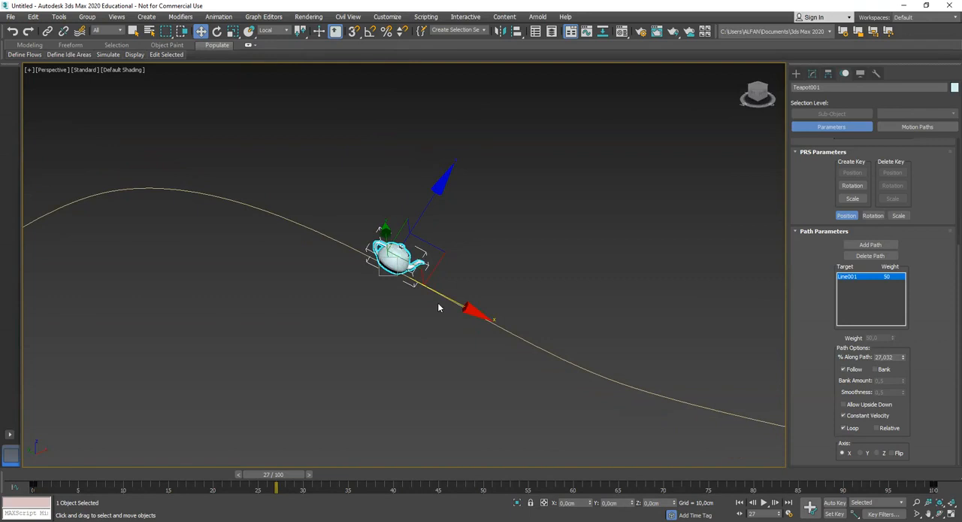
Clone the teapot backward along its local X axis into a chain of four teapots on the curve, and go to frame 44
drag(423, 295, 353, 290)
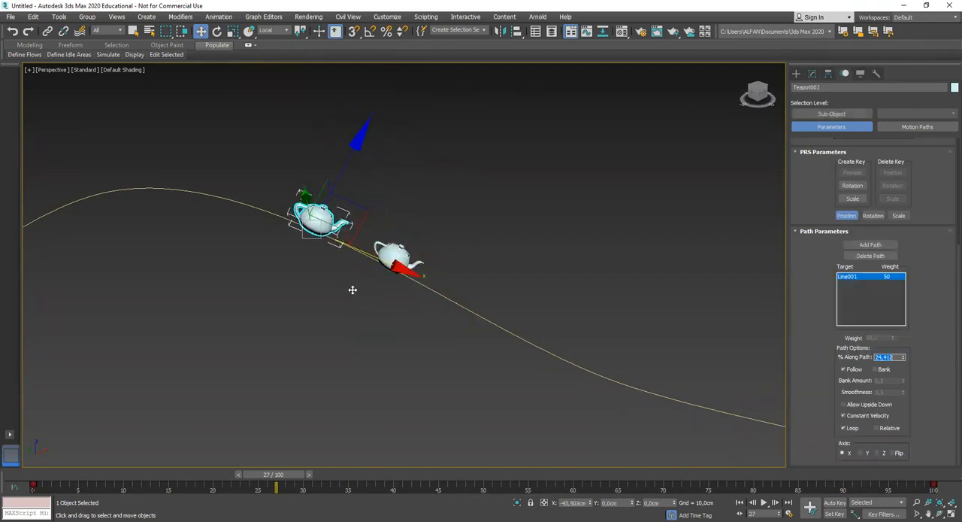
click(488, 309)
drag(286, 479, 419, 392)
alt+middle_drag(420, 392, 473, 372)
mouse_move(486, 355)
shift+mouse_down()
mouse_move(409, 345)
mouse_move(364, 320)
shift+mouse_up()
click(481, 309)
click(485, 308)
mouse_move(358, 474)
mouse_down()
mouse_move(188, 481)
mouse_move(443, 488)
mouse_up()
middle_drag(508, 445, 733, 242)
Select the curved line, enter its Vertex level and raise the fourth vertex just ahead of the teapots
click(812, 73)
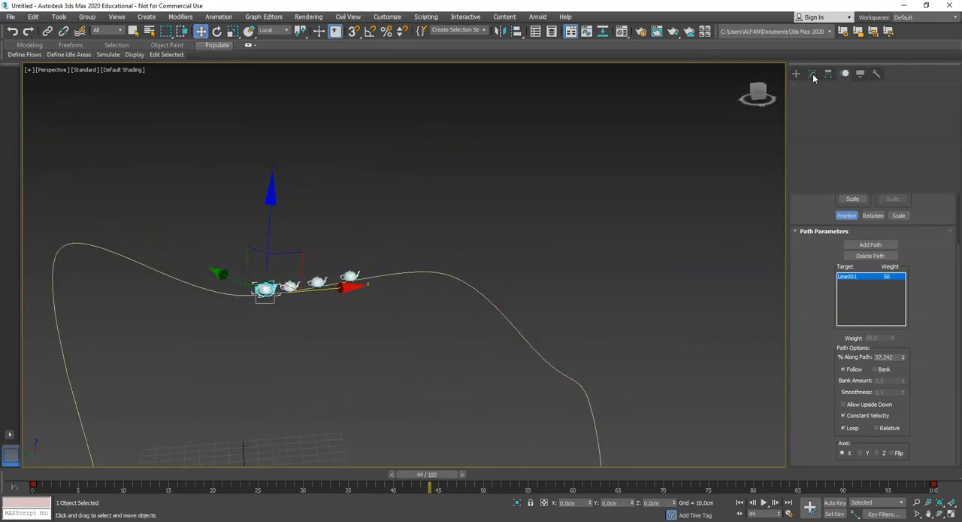
click(511, 234)
click(466, 279)
alt+middle_drag(466, 279, 500, 315)
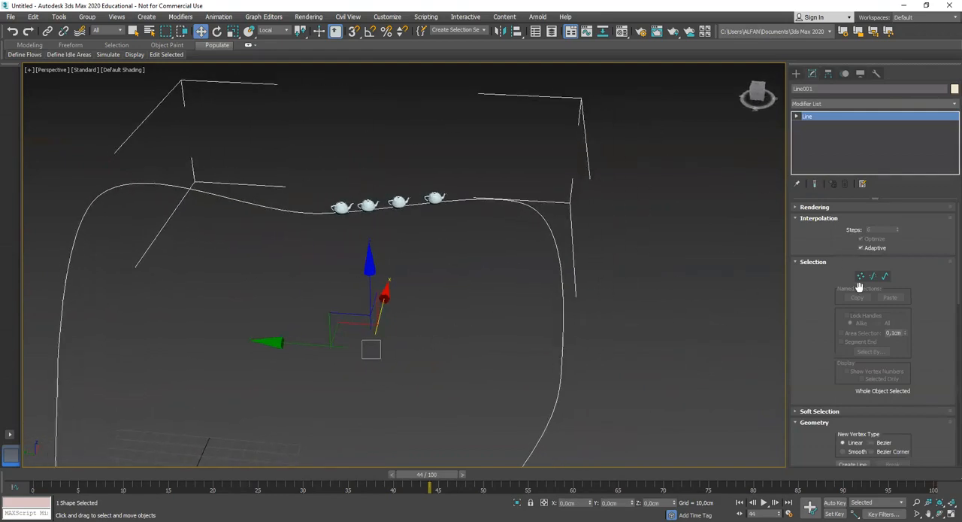
click(812, 125)
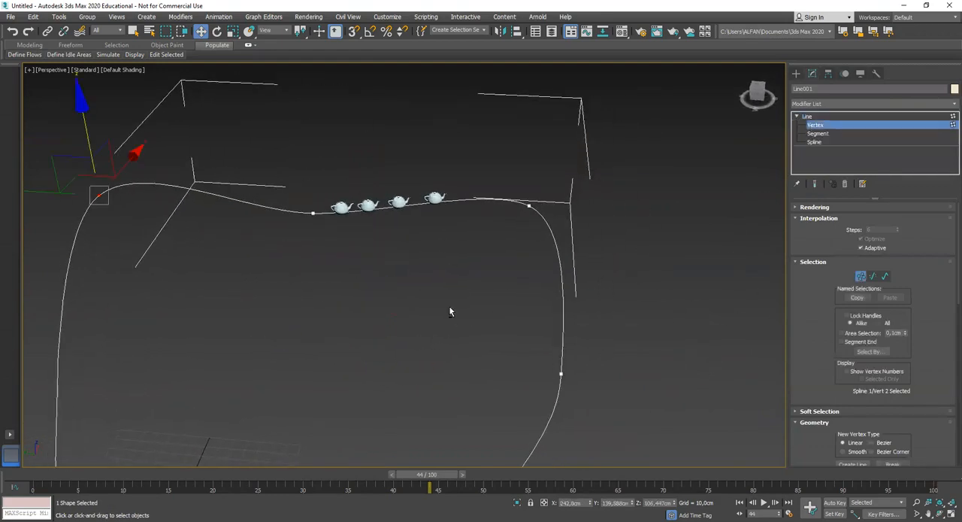
alt+middle_drag(451, 304, 460, 293)
click(505, 239)
drag(507, 182, 508, 130)
Lower the fifth vertex of the curved line along the Z axis
click(571, 339)
alt+middle_drag(605, 358, 581, 297)
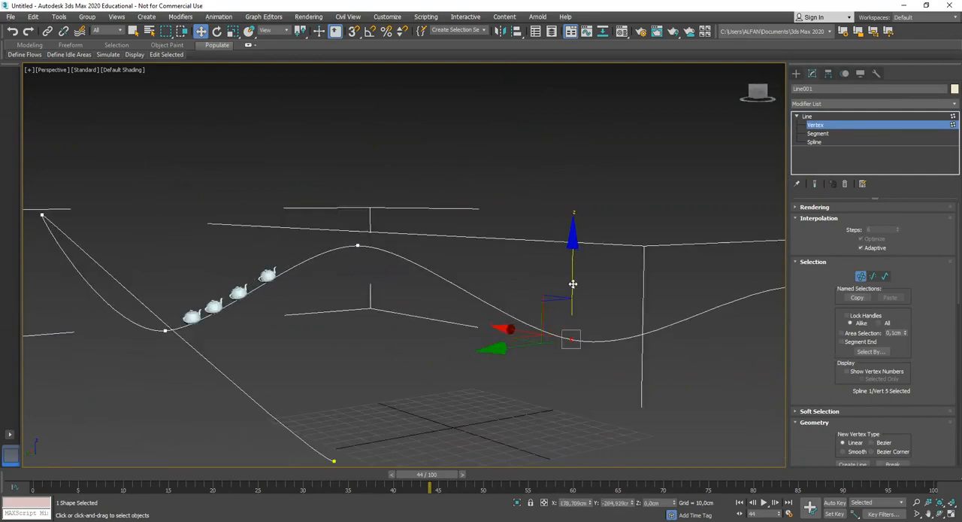
alt+middle_drag(574, 382, 304, 259)
drag(304, 257, 303, 255)
alt+middle_drag(307, 265, 334, 299)
drag(331, 296, 297, 232)
Raise the line's second vertex to a Z of about 210.4 cm, return to frame 0 and leave vertex editing
click(419, 171)
middle_drag(435, 208, 434, 284)
drag(420, 152, 414, 107)
drag(428, 476, 32, 482)
middle_drag(394, 340, 445, 309)
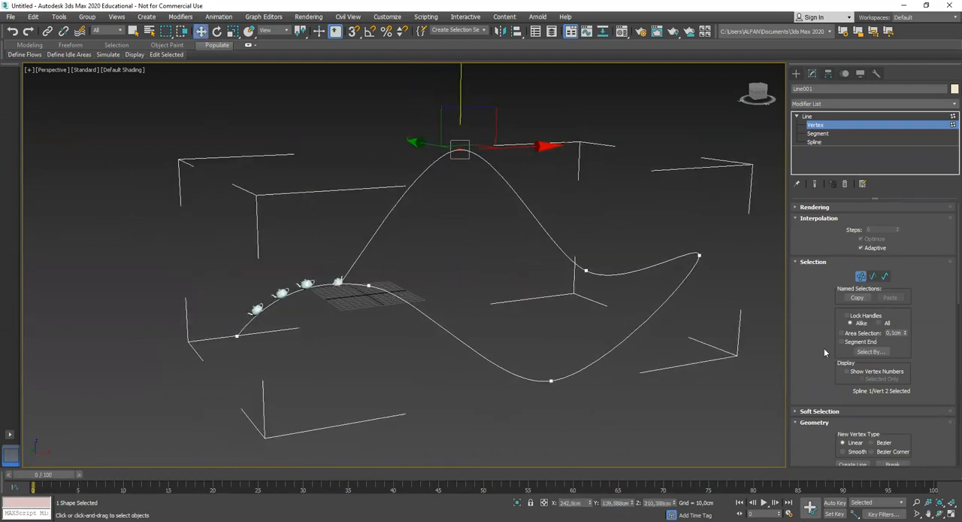
scroll(811, 338, down, 3)
scroll(830, 345, down, 7)
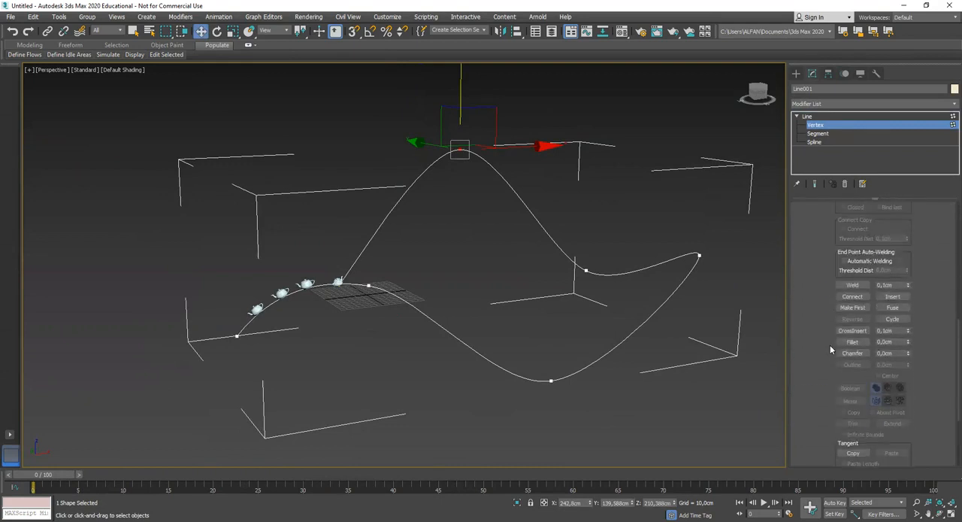
scroll(830, 345, up, 2)
click(805, 116)
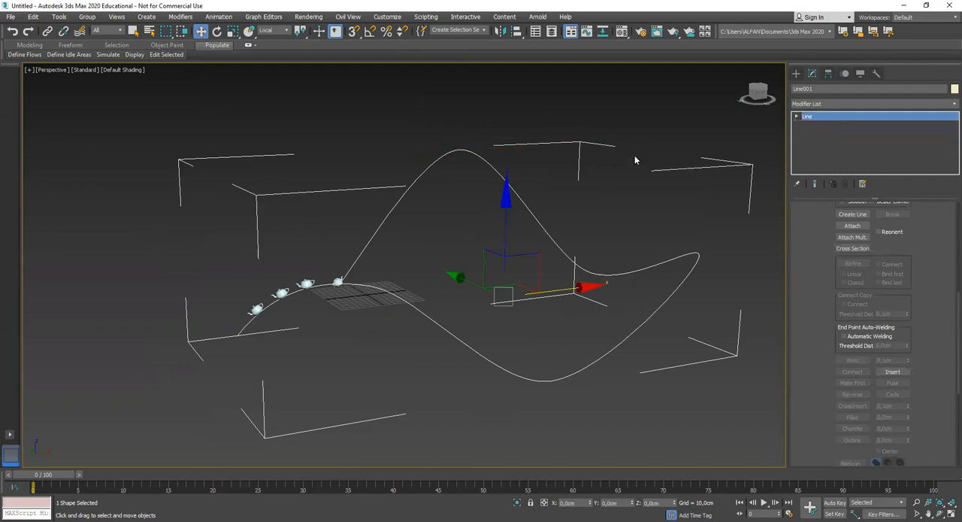
Turn off Loop in the path constraint of the rearmost teapot, Teapot004, and scrub to frame 4
click(390, 259)
click(306, 284)
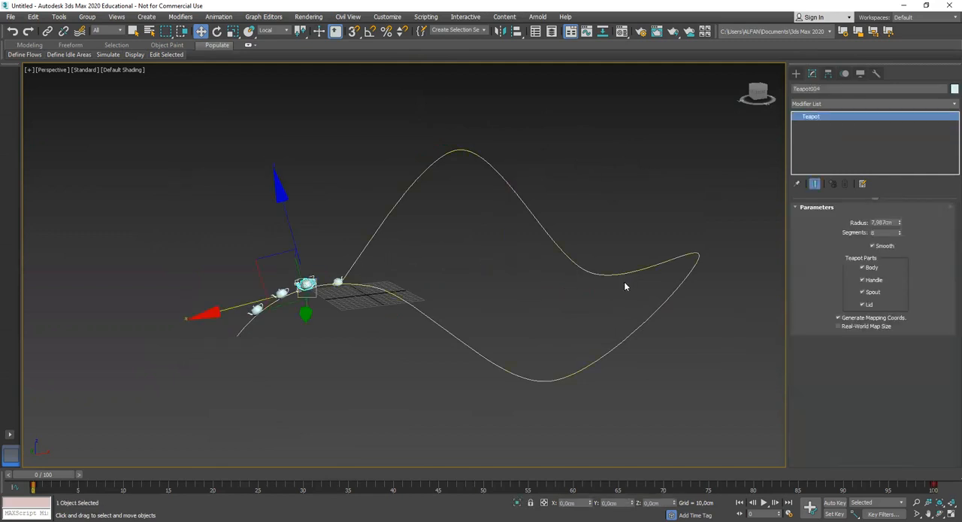
click(844, 73)
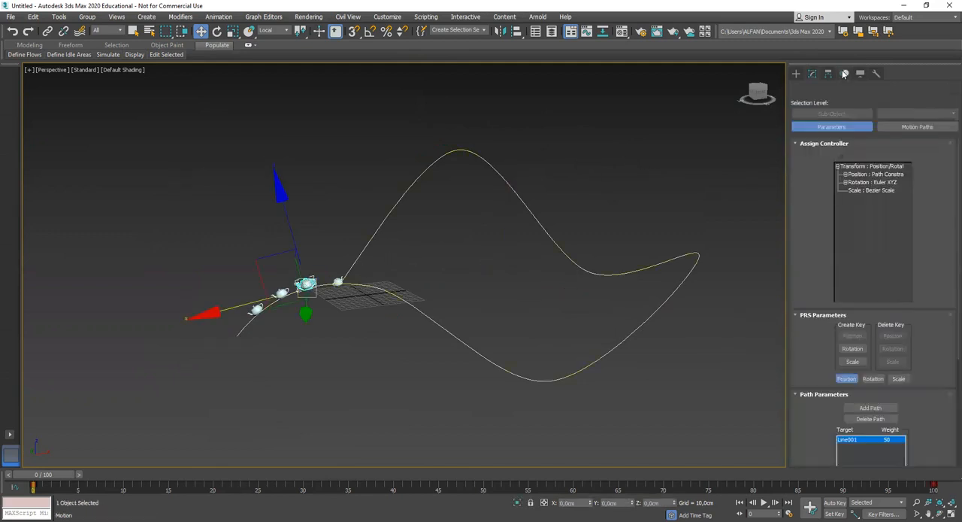
scroll(930, 183, down, 5)
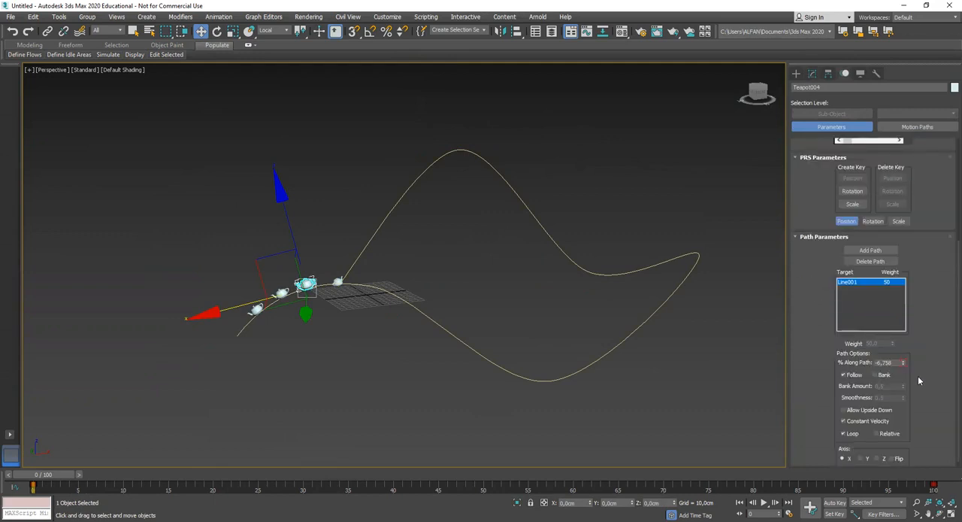
scroll(918, 376, down, 1)
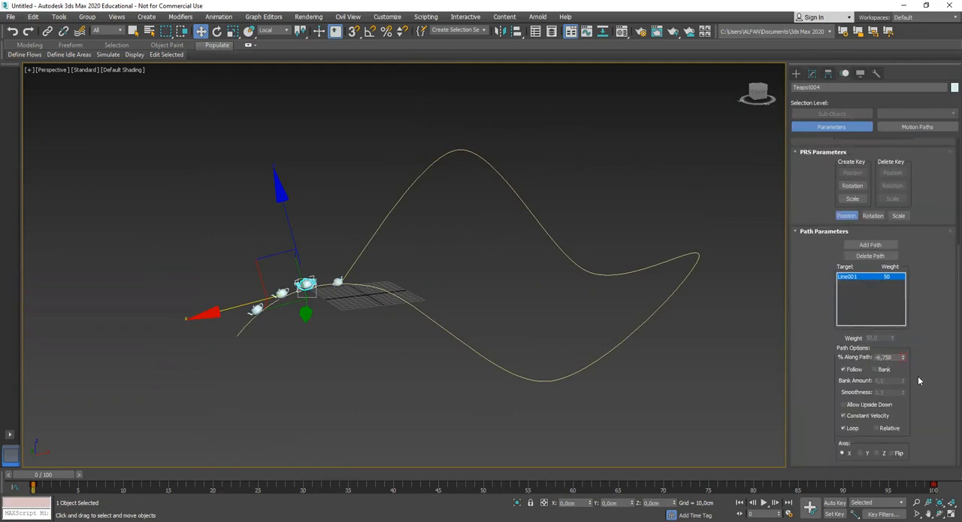
click(843, 428)
alt+middle_drag(524, 385, 501, 386)
scroll(451, 385, up, 3)
mouse_move(382, 383)
middle_down()
mouse_move(442, 345)
mouse_move(375, 383)
middle_up()
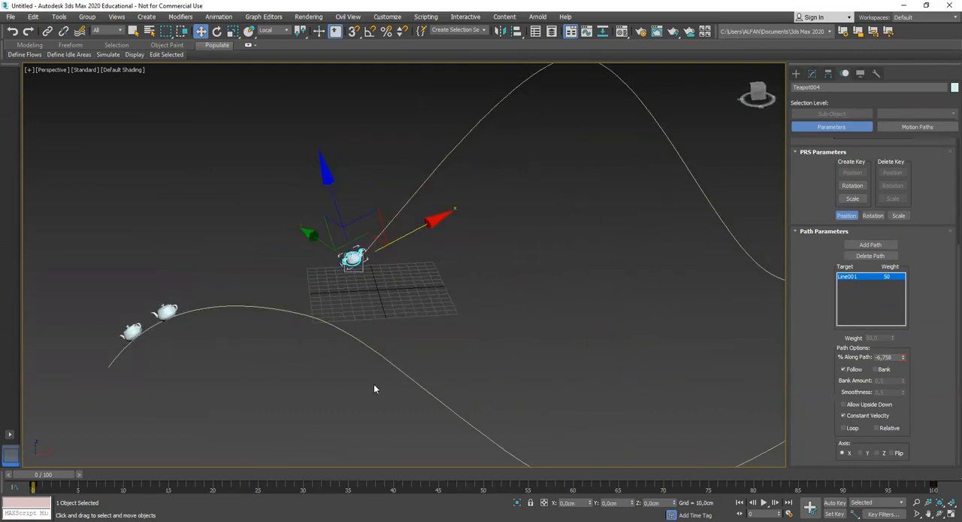
mouse_move(70, 478)
mouse_down()
mouse_move(210, 464)
mouse_move(79, 472)
mouse_move(149, 466)
mouse_move(88, 473)
mouse_up()
key(w)
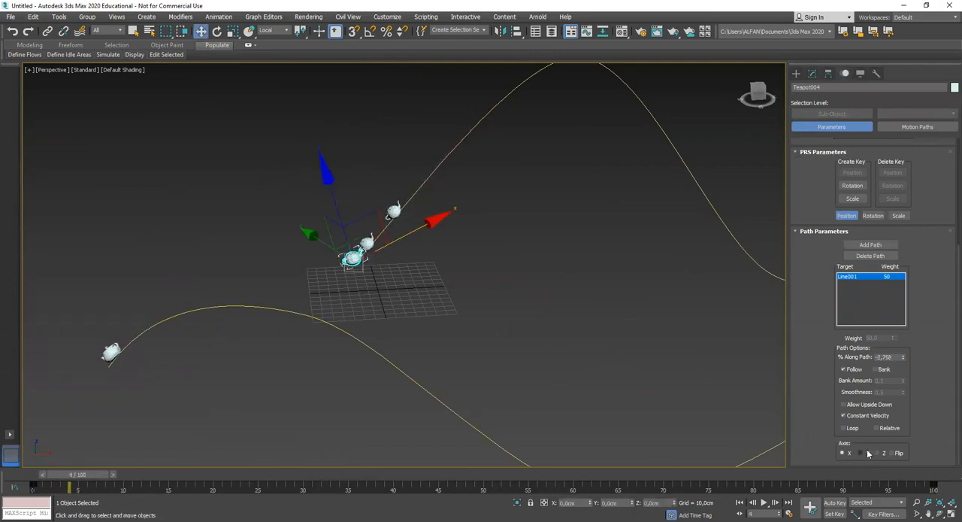
Turn Loop back on for Teapot004, scrub to frame 8 and return to frame 0
click(844, 427)
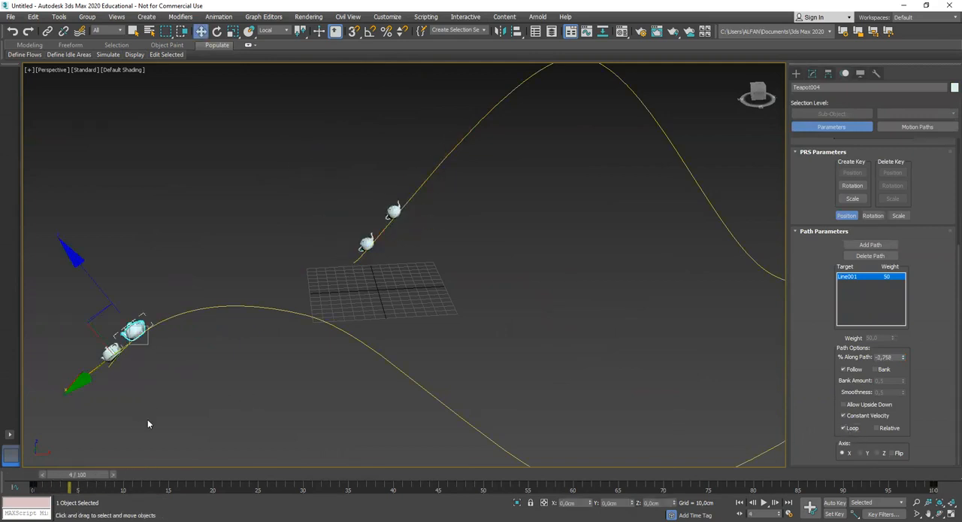
drag(82, 478, 121, 463)
key(w)
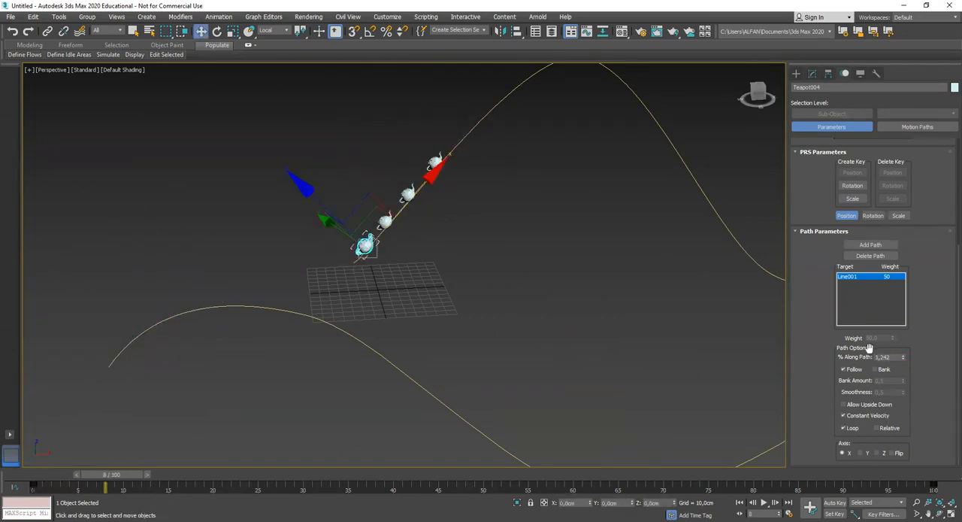
alt+middle_drag(682, 374, 378, 382)
drag(115, 476, 34, 476)
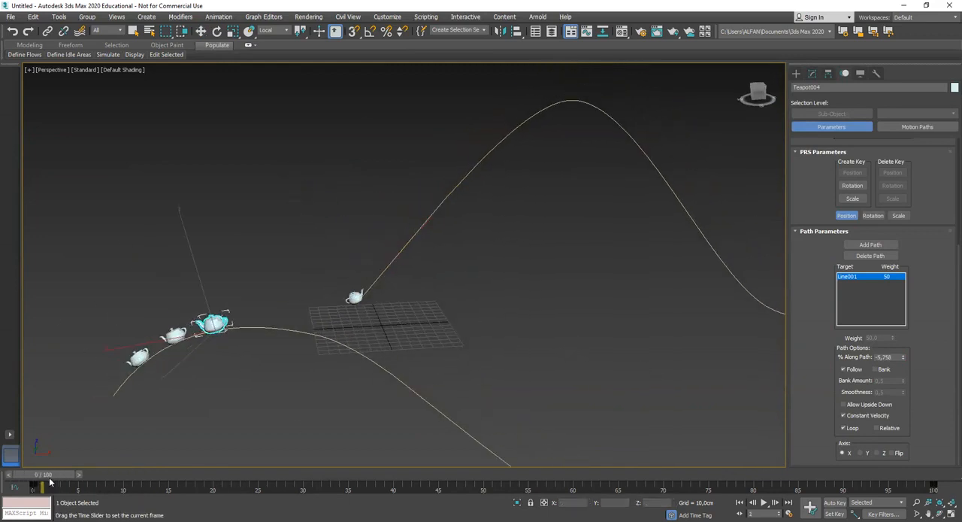
Play the animation twice, stopping at frame 55, to examine how the four teapots travel along the curve
click(764, 504)
click(764, 504)
middle_drag(579, 316, 485, 308)
scroll(445, 263, down, 4)
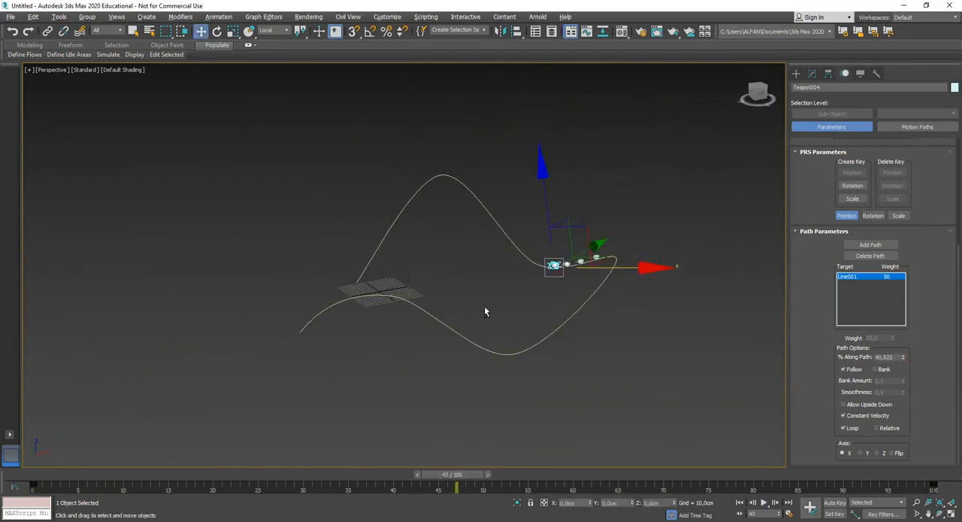
click(764, 503)
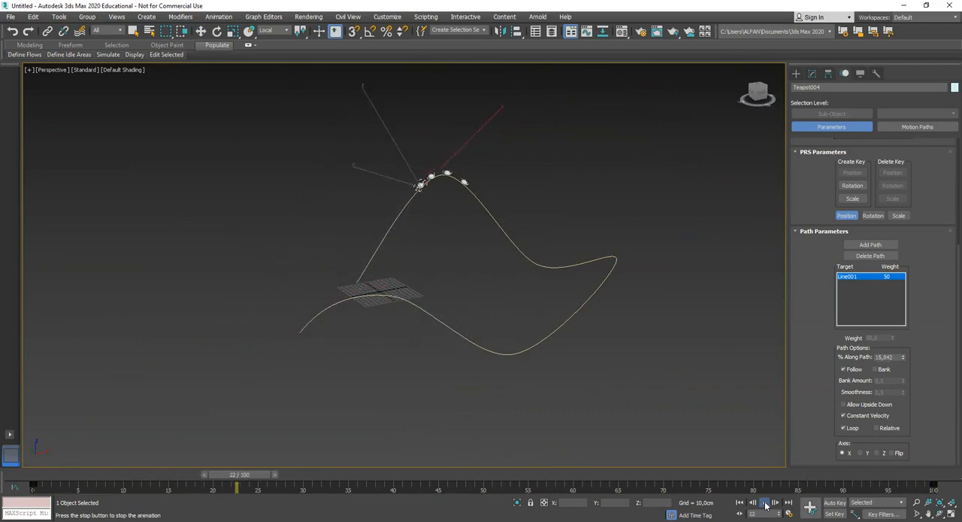
click(765, 504)
key(w)
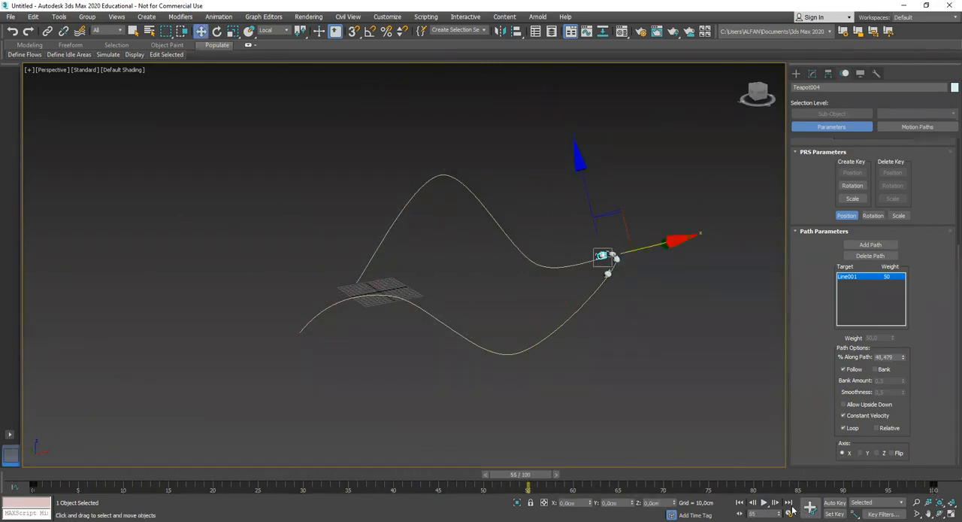
Set the animation's end time to 150 and return to frame 0
drag(454, 295, 427, 294)
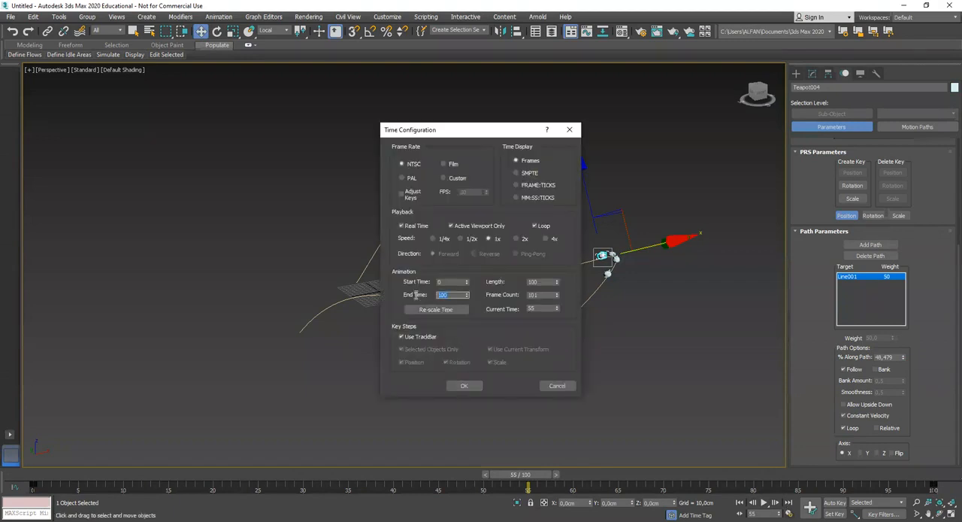
click(464, 385)
drag(373, 479, 59, 481)
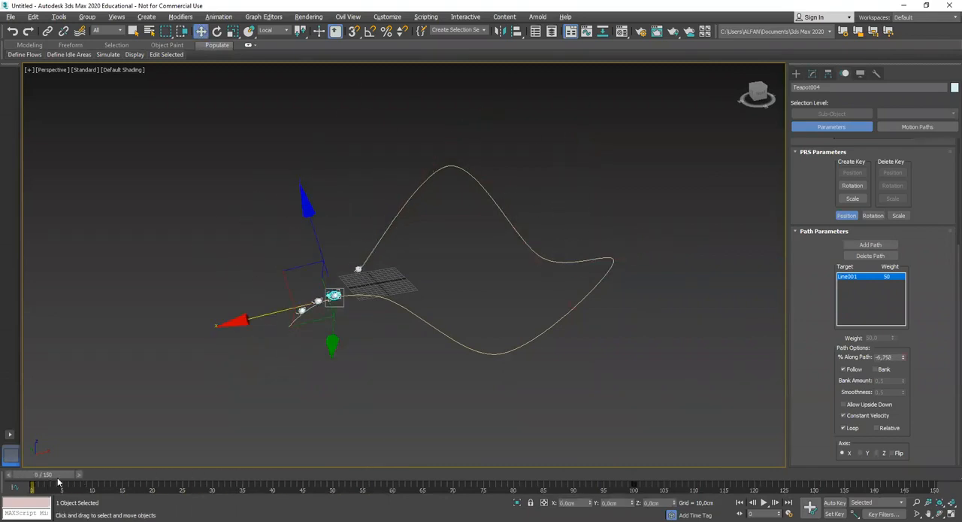
Play the extended animation, stop it and scrub to frame 45 to view the teapots up close
click(765, 506)
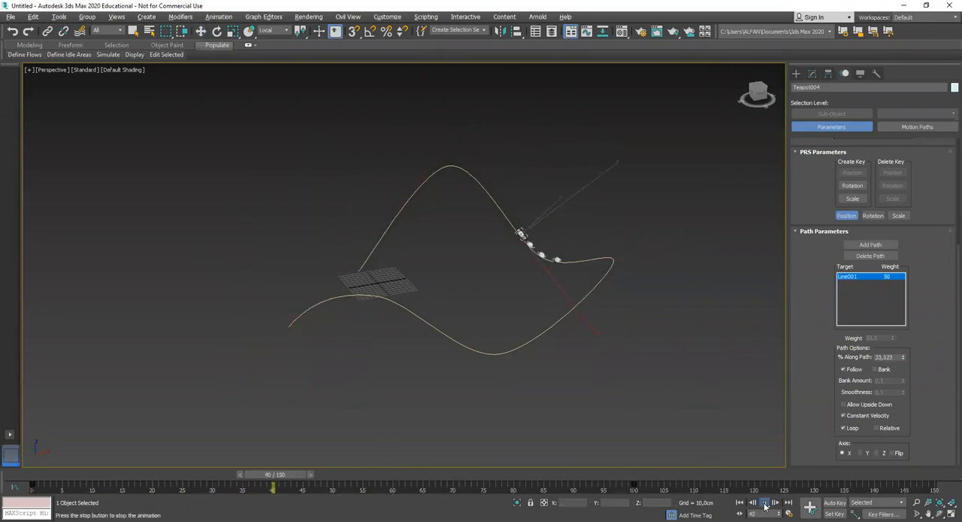
click(765, 505)
alt+middle_drag(519, 339, 454, 456)
drag(449, 478, 315, 481)
key(w)
alt+middle_drag(353, 451, 374, 336)
Select the second teapot in the chain and try to move it off the path along its local Z axis
click(320, 218)
alt+middle_drag(323, 225, 365, 274)
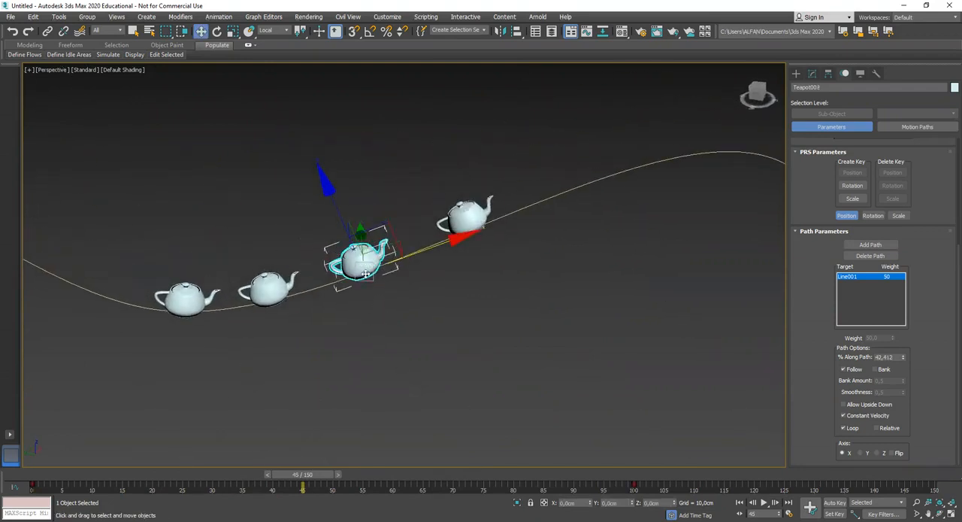
drag(313, 178, 307, 216)
drag(382, 270, 376, 273)
scroll(391, 301, down, 5)
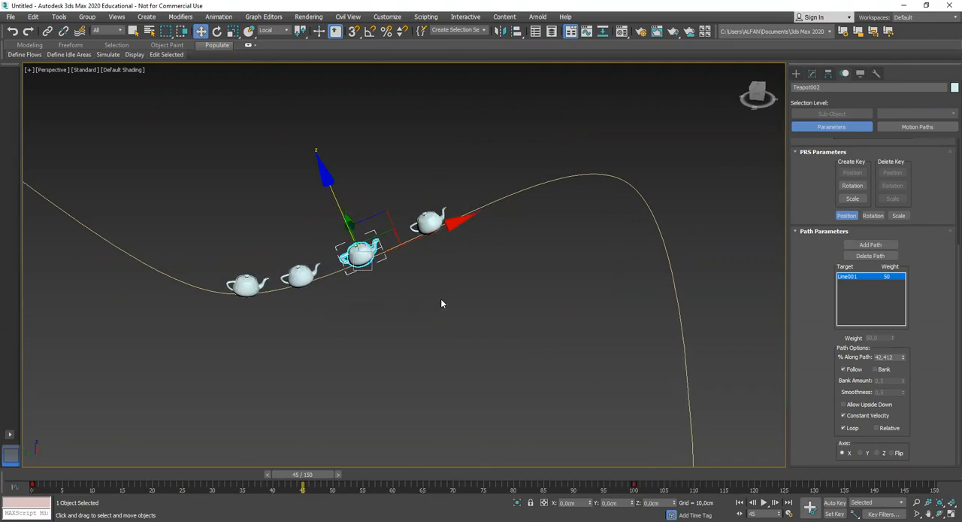
Set a key for the second teapot at frame 37 and turn on Auto Key for recording its rotation
drag(309, 475, 285, 476)
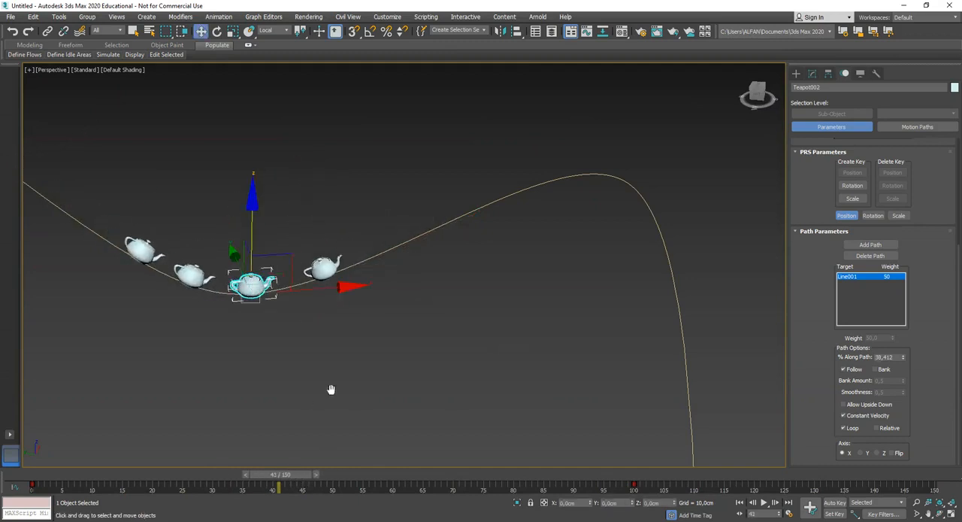
middle_drag(311, 396, 345, 384)
key(e)
click(810, 508)
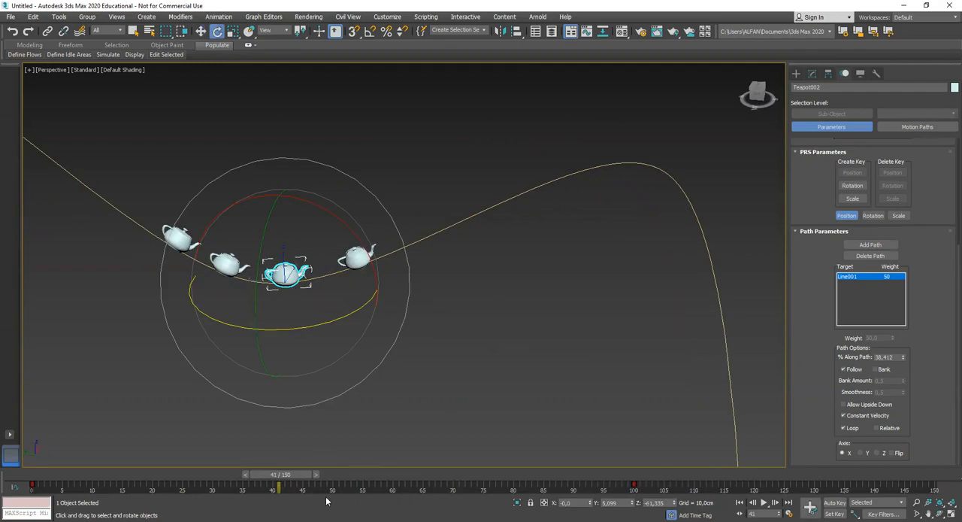
drag(291, 478, 254, 475)
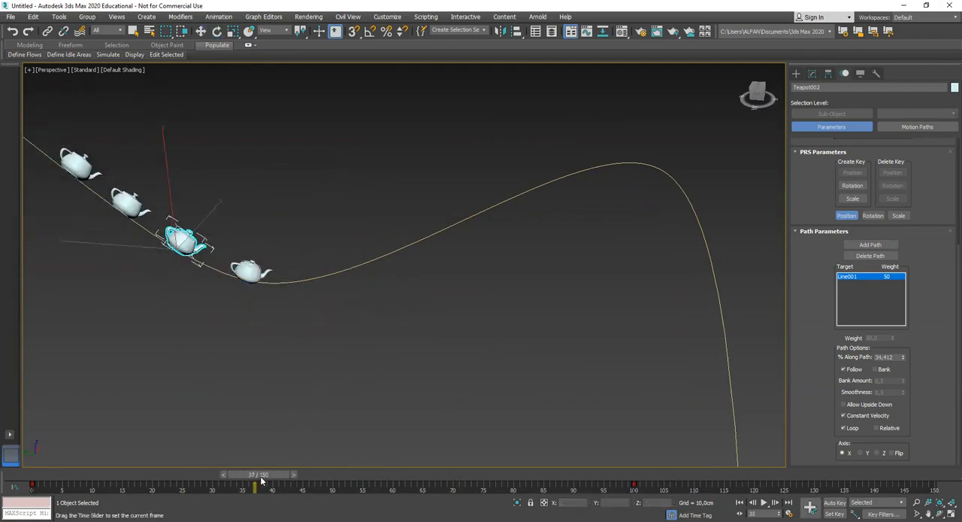
click(835, 502)
At frame 42, switch the reference coordinate system to Local and roll the second teapot about the path direction
drag(263, 475, 290, 475)
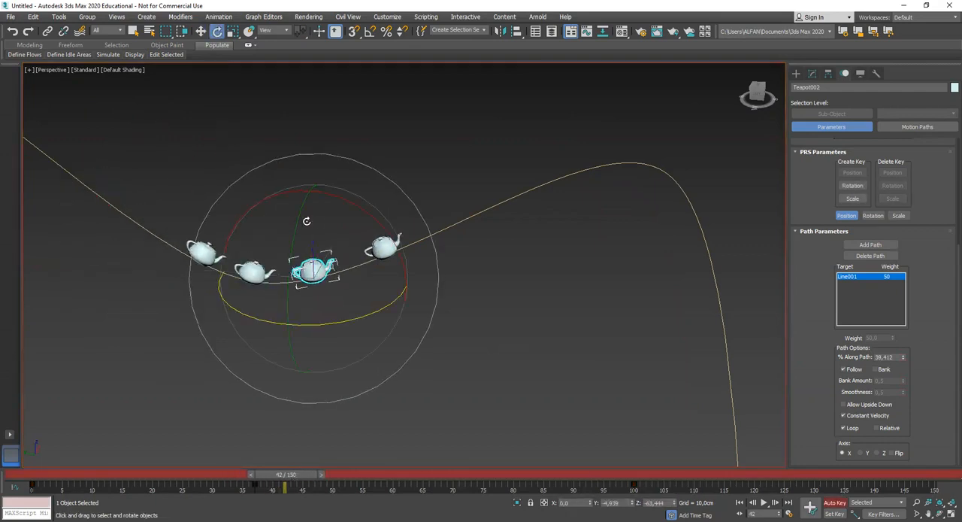
drag(297, 214, 297, 260)
key(ctrl+z)
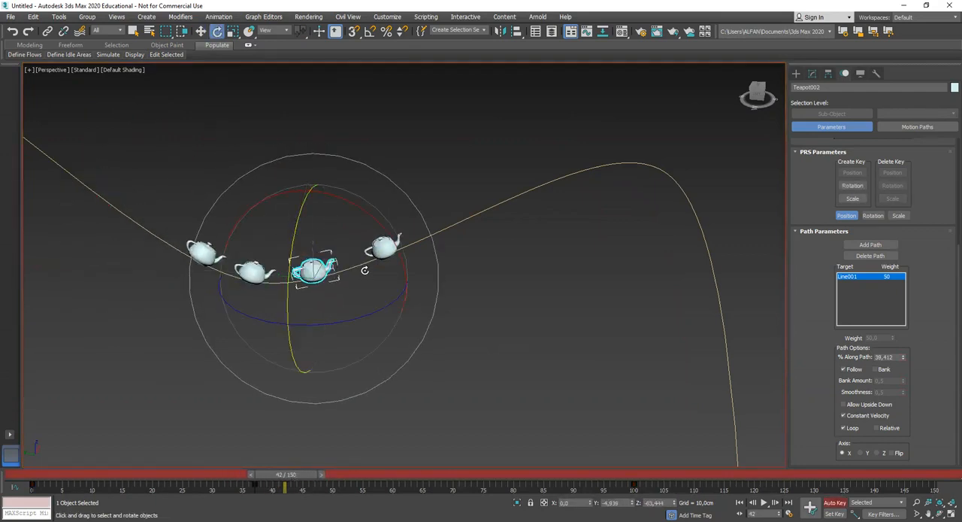
click(278, 33)
click(269, 62)
alt+middle_drag(322, 218, 318, 228)
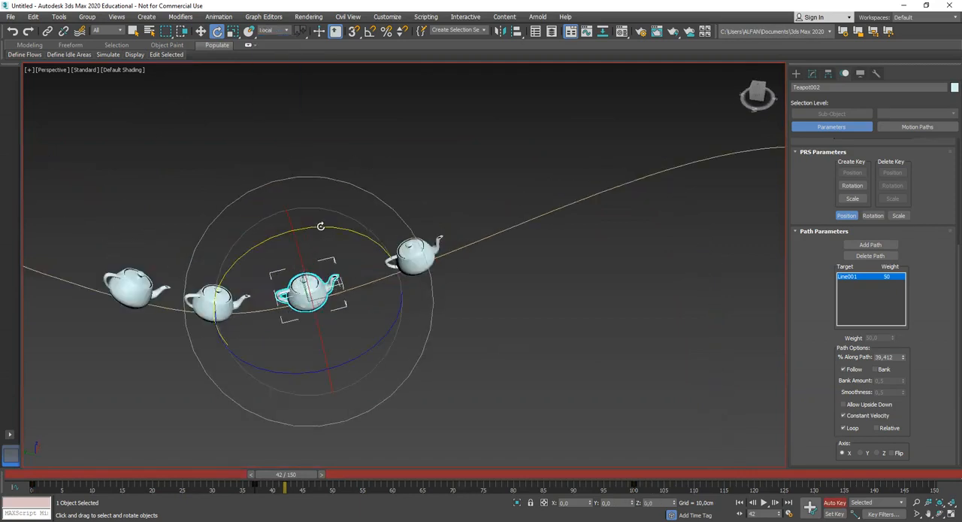
middle_drag(364, 309, 347, 255)
drag(294, 245, 308, 286)
Advance to frame 47 and rotate the second teapot further about its local X axis
drag(290, 478, 333, 485)
key(e)
middle_drag(479, 348, 386, 368)
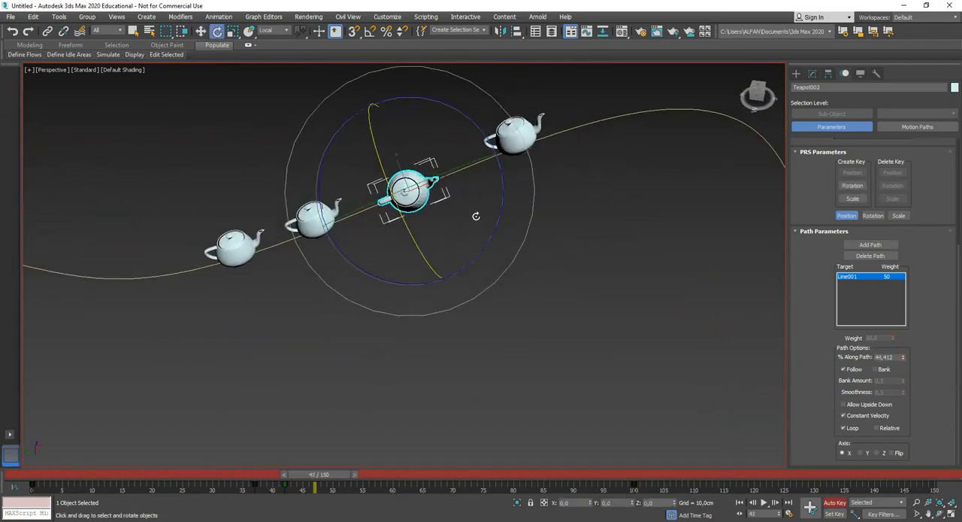
drag(417, 248, 374, 112)
Rotate the second teapot again at frame 58, then scrub back to frame 54 to check its orientation on the bend
drag(337, 477, 403, 467)
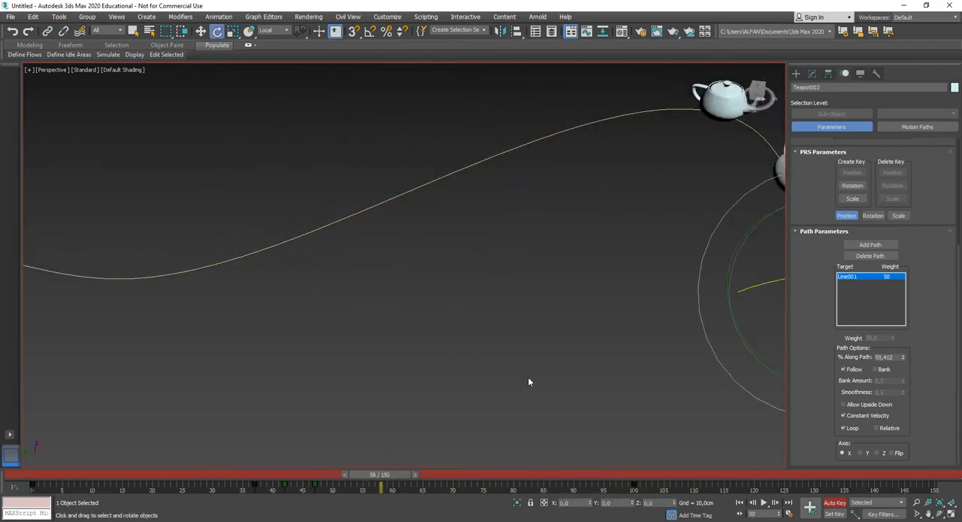
scroll(579, 353, down, 3)
middle_drag(579, 354, 434, 360)
drag(623, 322, 537, 330)
mouse_move(389, 483)
mouse_down()
mouse_move(275, 483)
mouse_move(375, 475)
mouse_up()
middle_drag(466, 274, 451, 305)
scroll(458, 310, up, 3)
scroll(464, 322, down, 3)
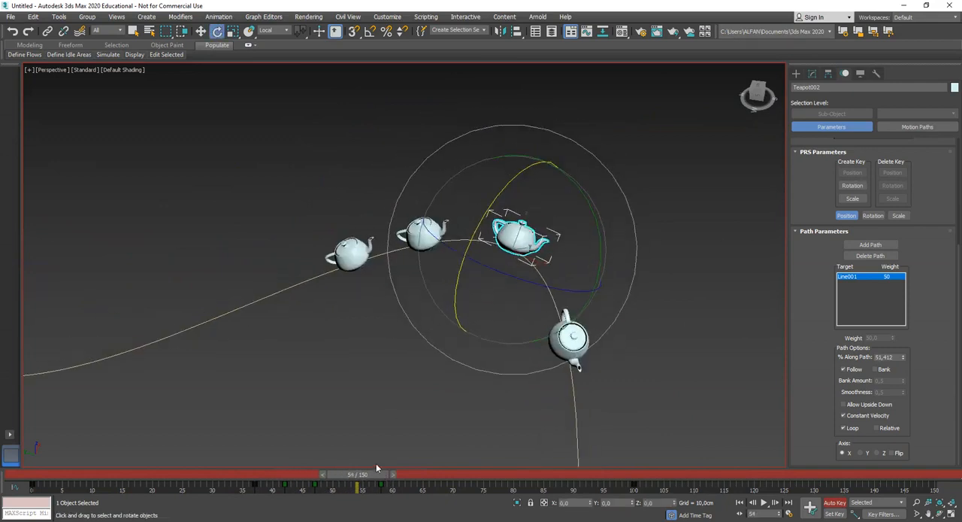
Scrub through the bend to frame 61 and set a key there for the second teapot
drag(360, 481, 384, 484)
key(e)
middle_drag(614, 319, 519, 283)
middle_drag(509, 340, 486, 315)
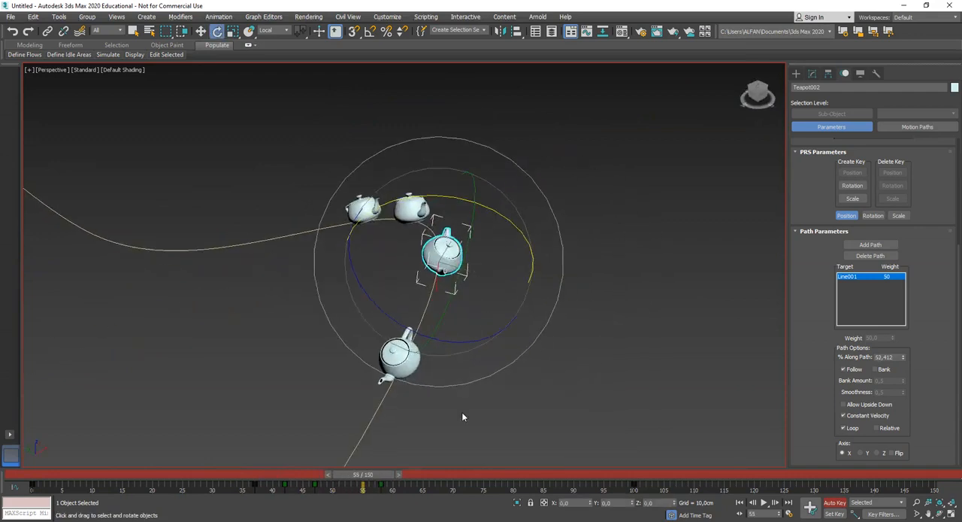
drag(382, 478, 420, 480)
middle_drag(453, 454, 504, 329)
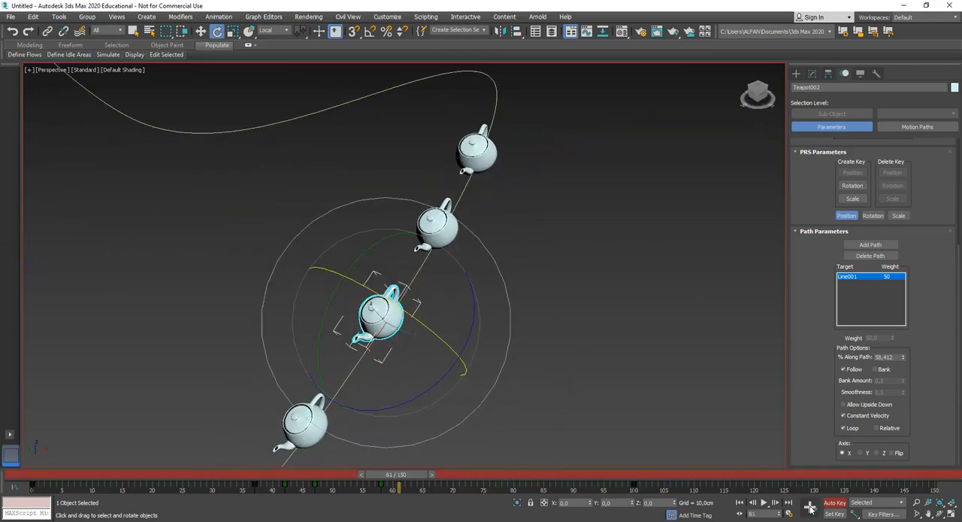
click(811, 509)
Move the second teapot's frame 61 key to frame 68 and rotate the teapot at frame 72
middle_drag(513, 452, 495, 373)
drag(407, 476, 487, 476)
click(400, 486)
middle_drag(483, 314, 509, 291)
drag(372, 247, 427, 317)
Slow the second teapot by moving its last key to frame 145, and review the chain at frame 72
drag(476, 476, 521, 476)
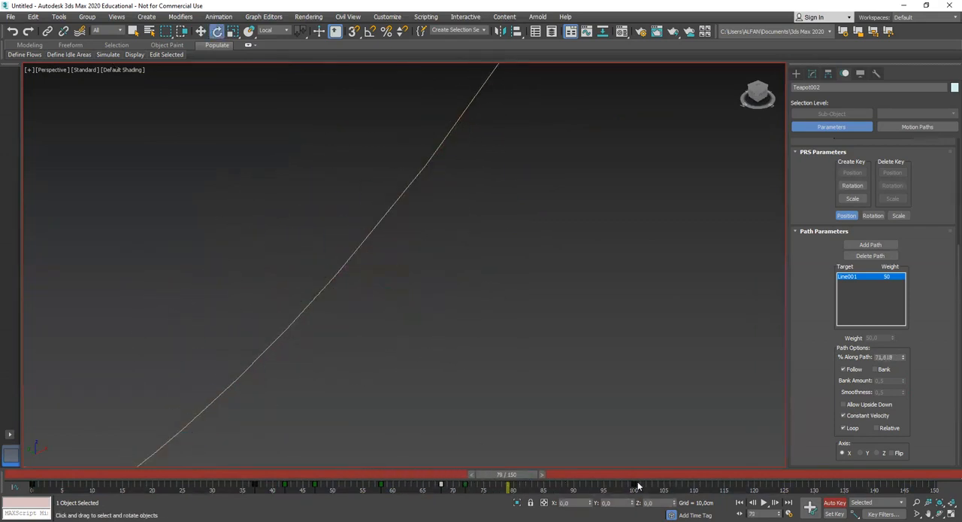
drag(638, 487, 905, 486)
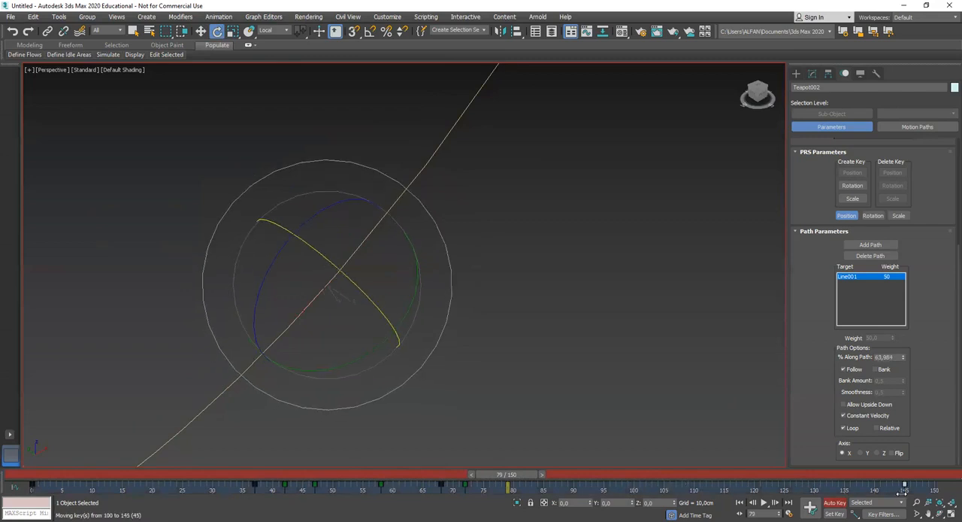
alt+middle_drag(470, 348, 546, 452)
drag(481, 485, 464, 474)
key(e)
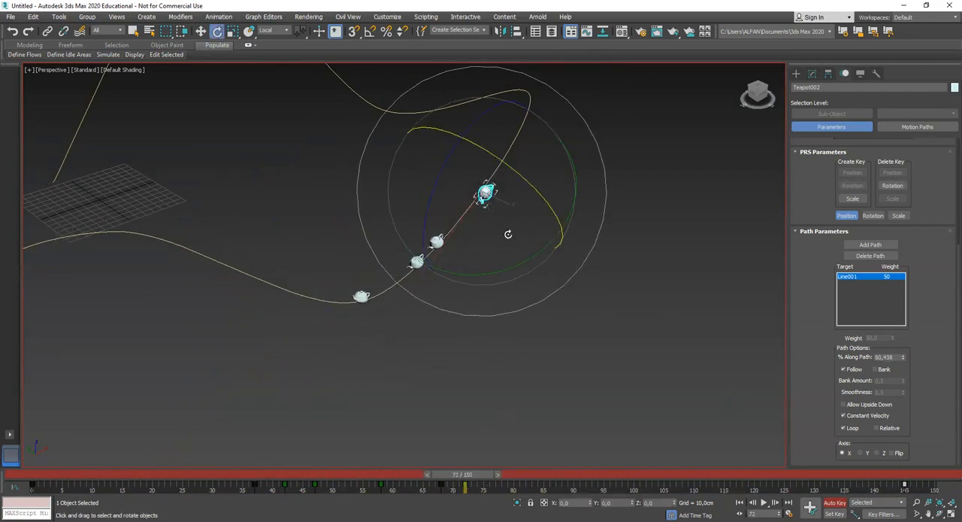
click(641, 386)
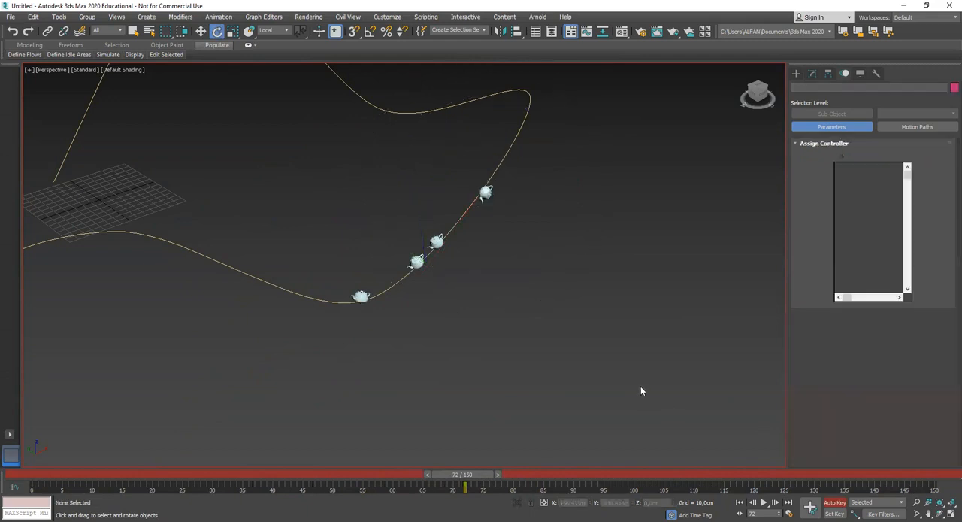
Select Teapot004 and move its end key to frame 50 so it travels the path faster
click(436, 241)
drag(457, 476, 473, 478)
drag(632, 491, 333, 490)
middle_drag(350, 457, 490, 387)
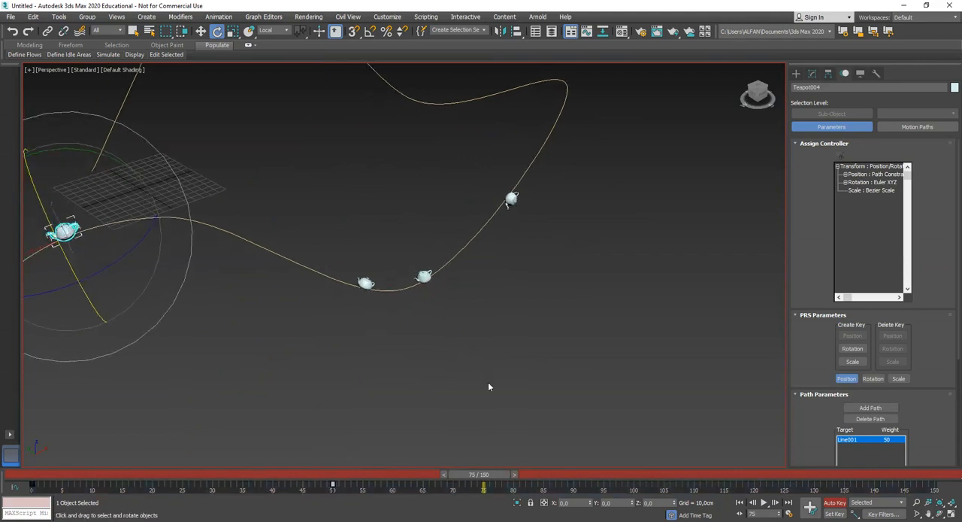
Scrub back to frame 13 and change Teapot004's object color to red
scroll(490, 386, down, 4)
drag(478, 481, 130, 463)
scroll(332, 364, up, 3)
middle_drag(427, 298, 418, 395)
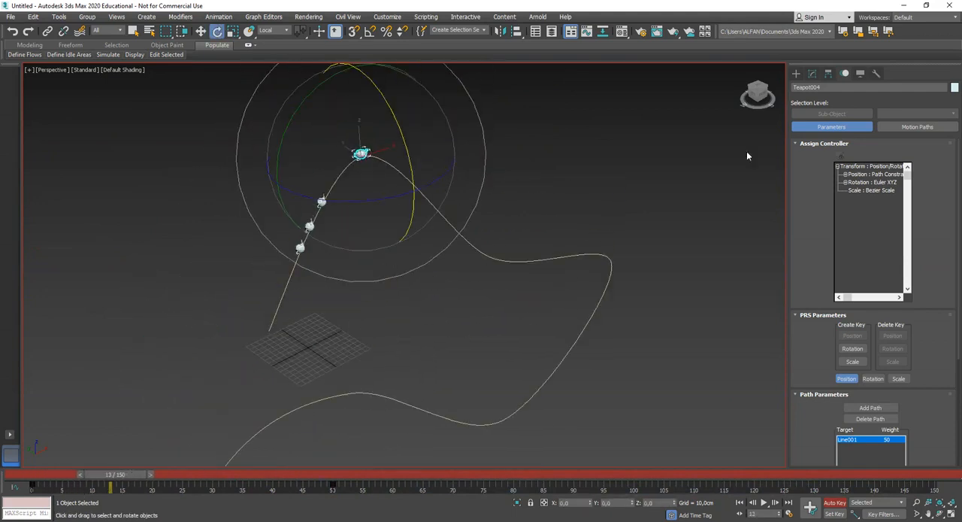
click(954, 88)
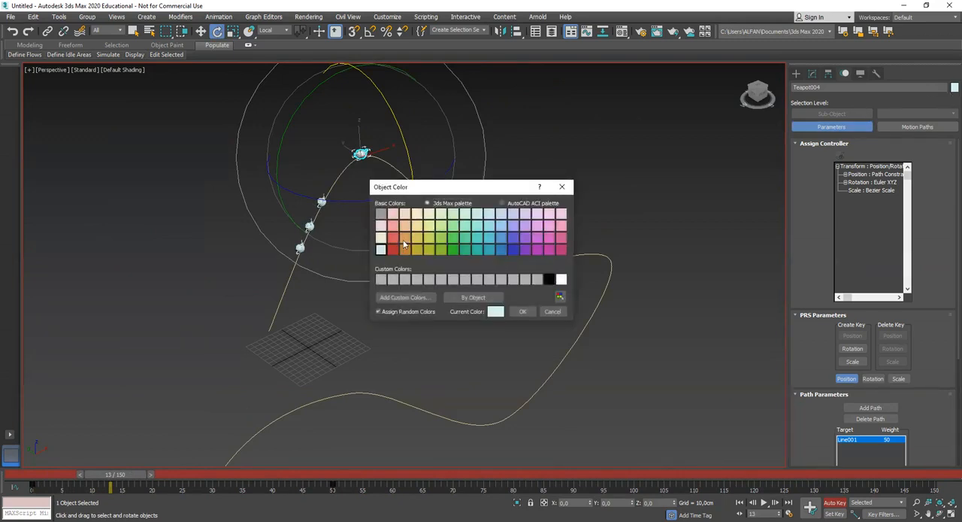
click(390, 249)
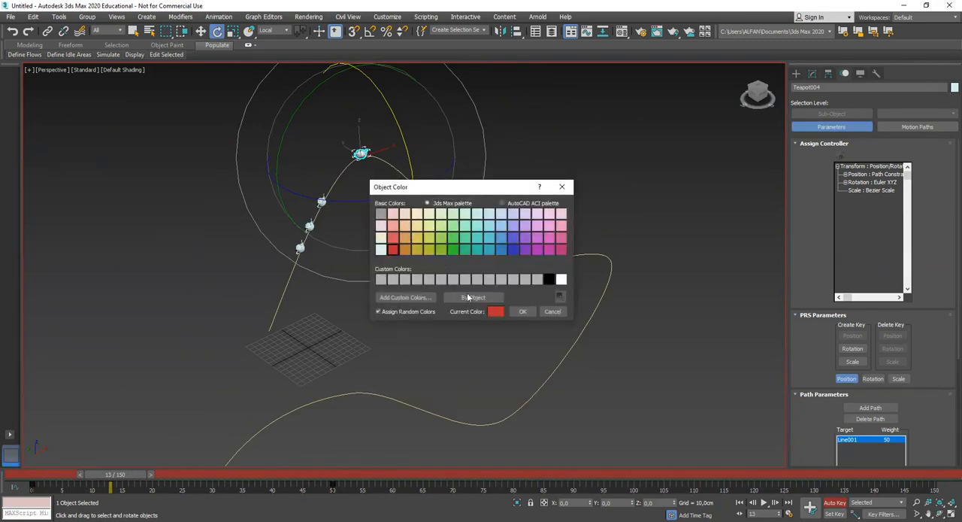
click(522, 312)
Scrub to frame 39, select Teapot001 at the front of the three pale teapots, and change its object color to blue
drag(139, 479, 287, 485)
click(533, 336)
scroll(532, 336, up, 4)
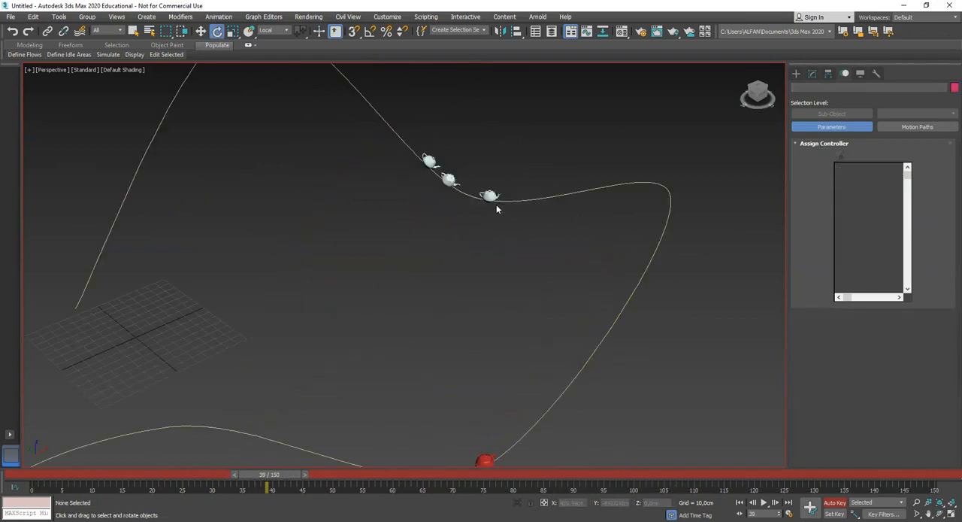
click(490, 195)
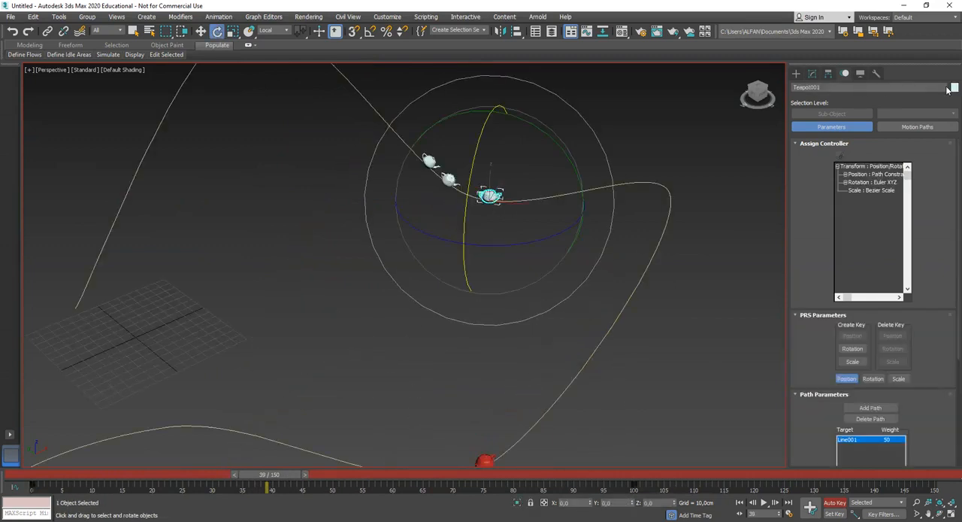
click(952, 88)
click(513, 251)
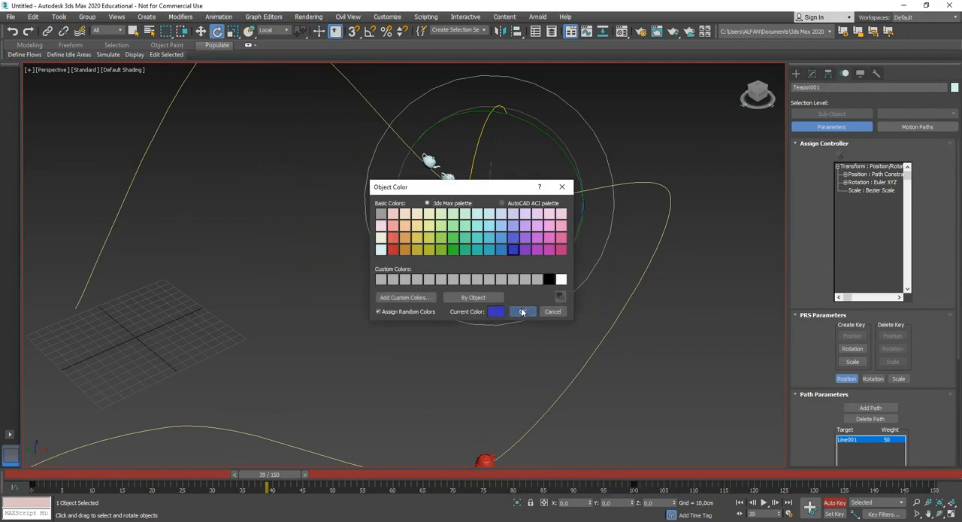
click(522, 312)
Scrub back to frame 7 and examine the red and blue teapots up close near the start of the path
drag(279, 478, 97, 474)
middle_drag(306, 284, 364, 316)
middle_drag(262, 273, 436, 316)
scroll(456, 325, up, 3)
middle_drag(561, 350, 476, 351)
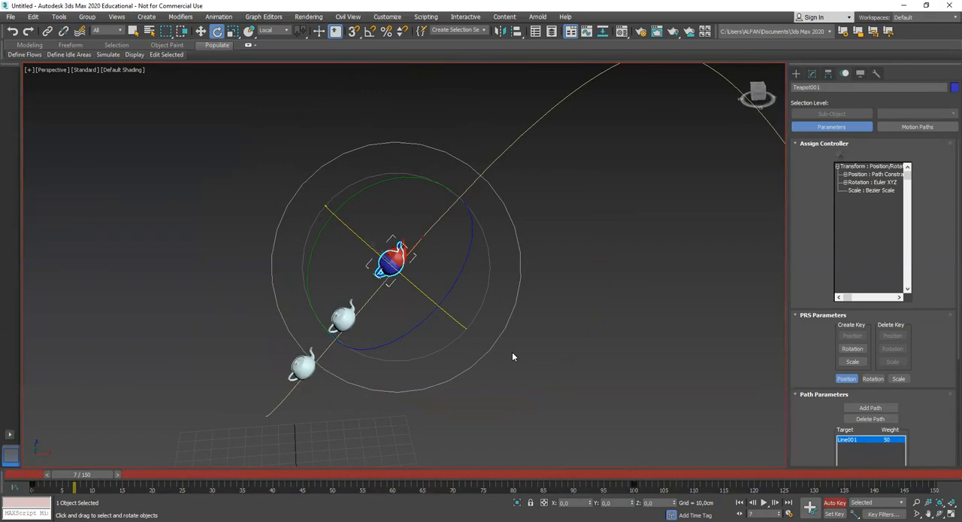
mouse_move(507, 314)
alt+middle_down()
mouse_move(509, 301)
mouse_move(523, 310)
alt+middle_up()
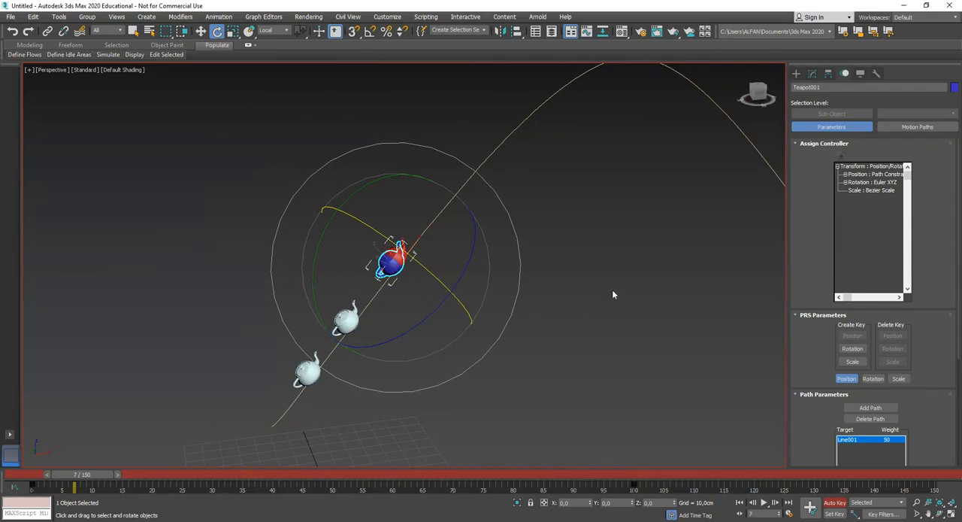
middle_drag(616, 324, 574, 309)
Turn off Auto Key, return to frame 0 and deselect the blue teapot
click(833, 508)
middle_drag(599, 374, 599, 364)
scroll(495, 377, down, 5)
drag(98, 475, 56, 471)
middle_drag(428, 410, 481, 382)
alt+middle_drag(548, 366, 589, 341)
click(589, 342)
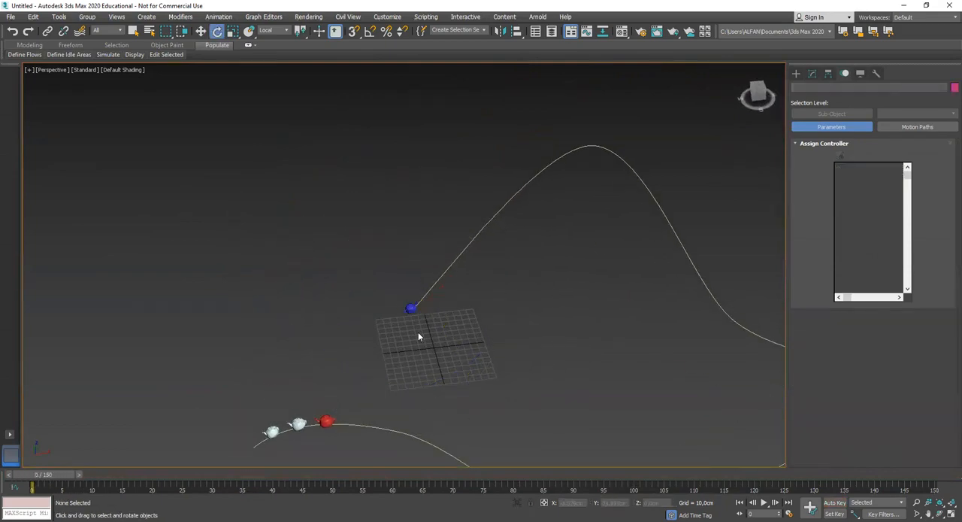
scroll(418, 335, up, 3)
scroll(532, 331, down, 5)
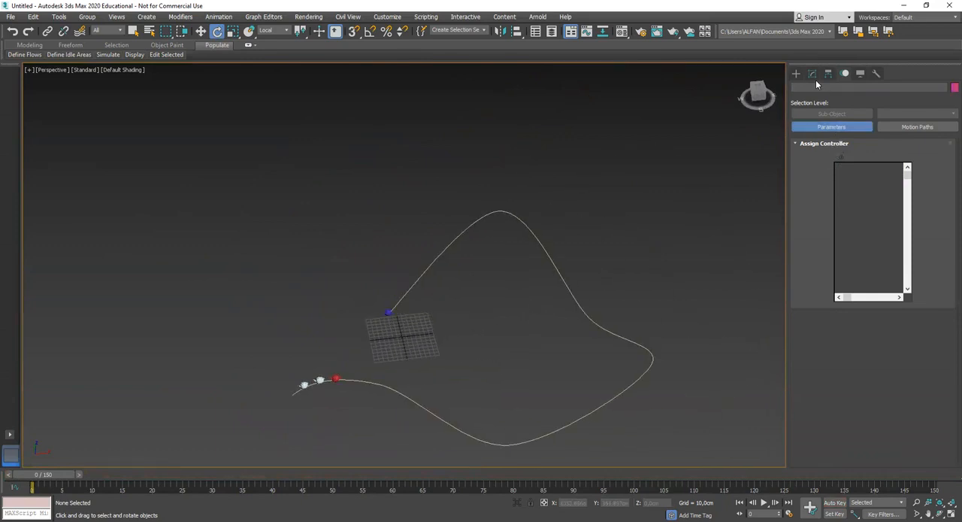
Create a small Dummy helper on the grid beside the blue teapot
click(797, 73)
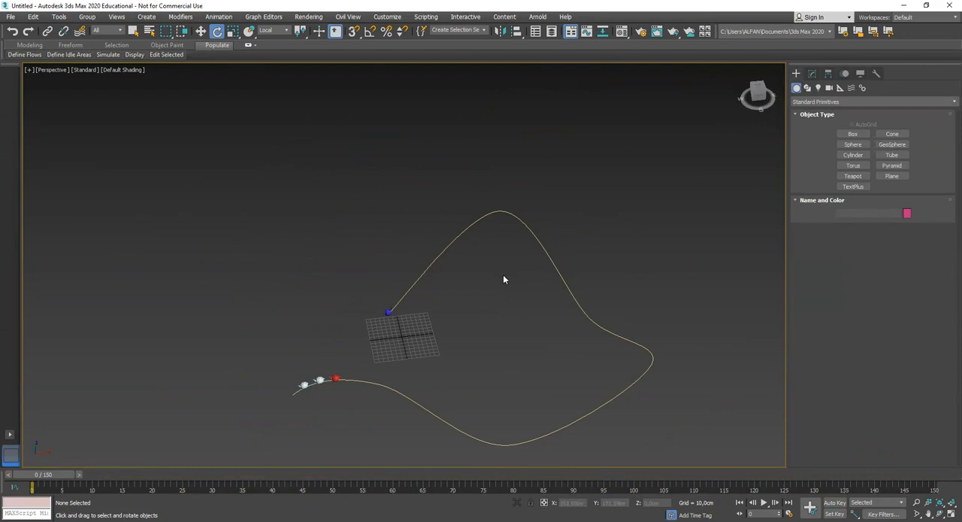
alt+middle_drag(521, 286, 527, 271)
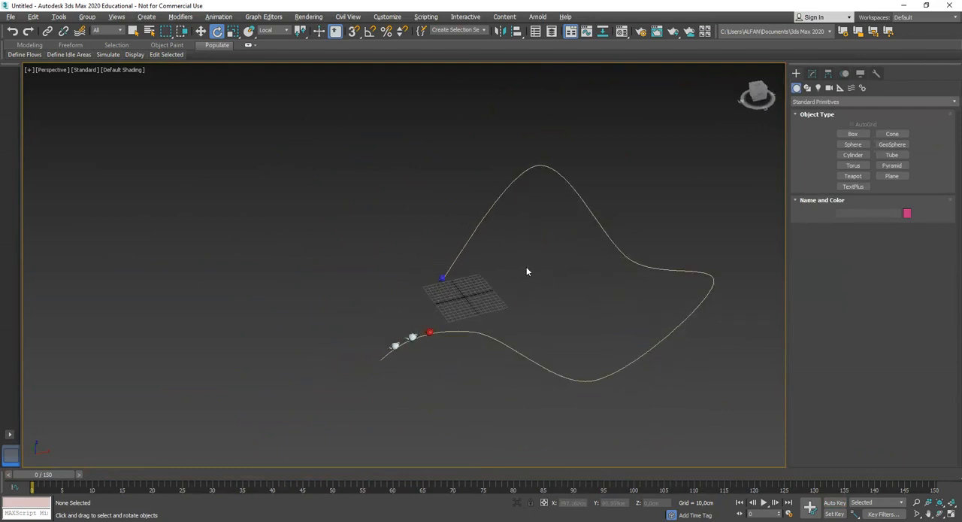
scroll(496, 289, up, 5)
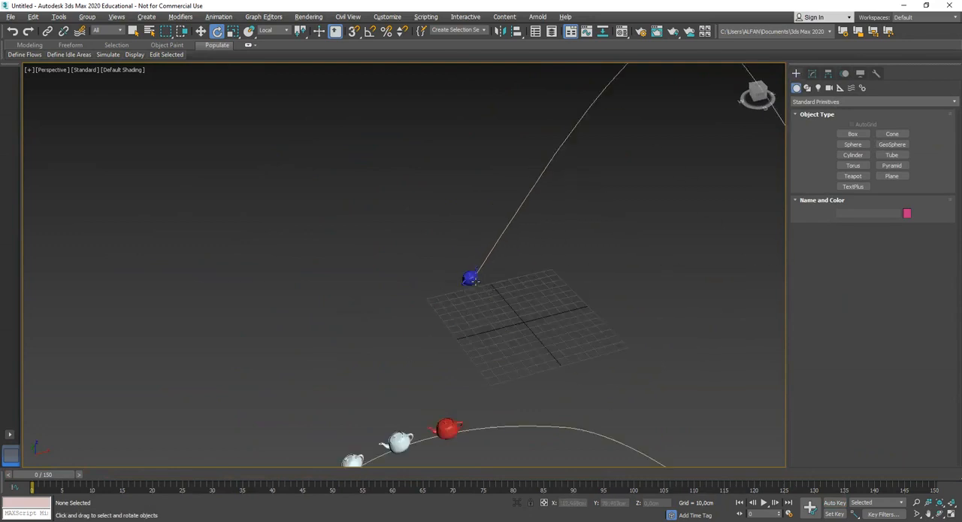
scroll(469, 286, up, 2)
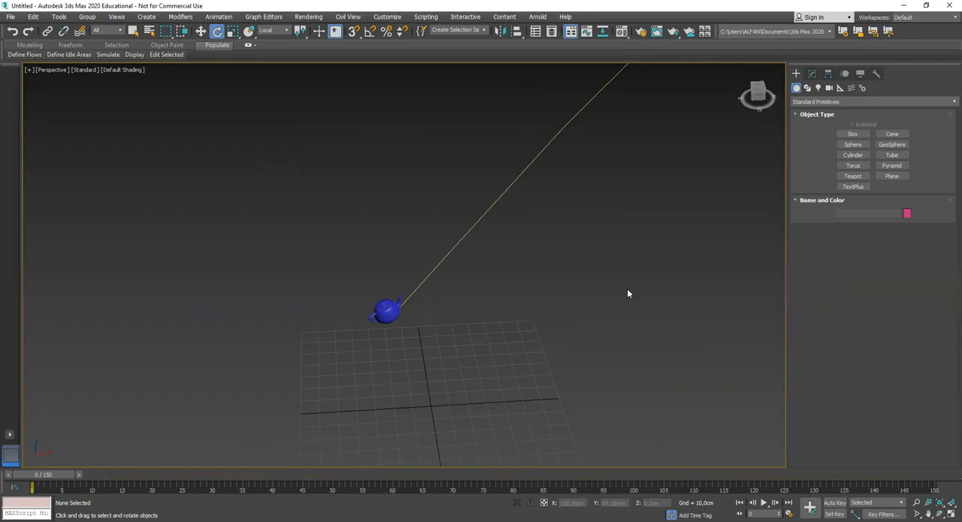
click(850, 87)
click(840, 87)
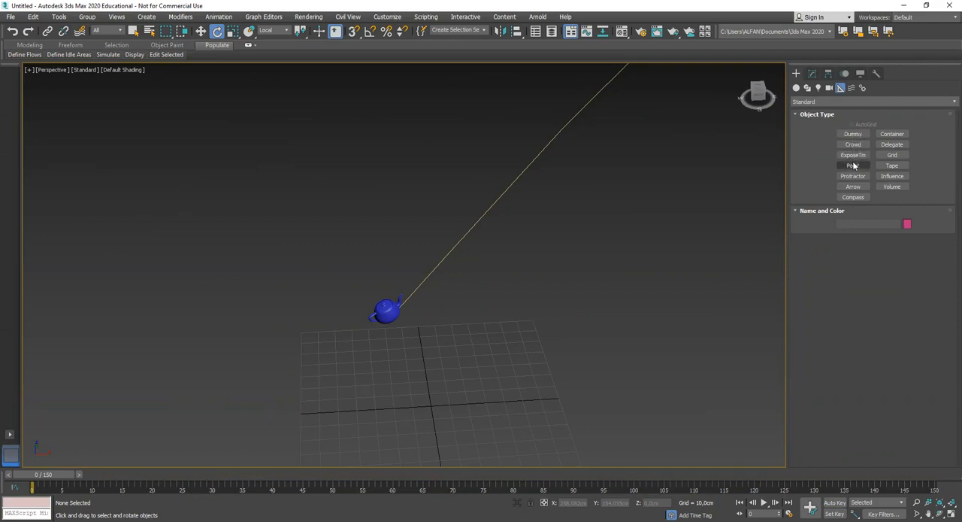
click(855, 135)
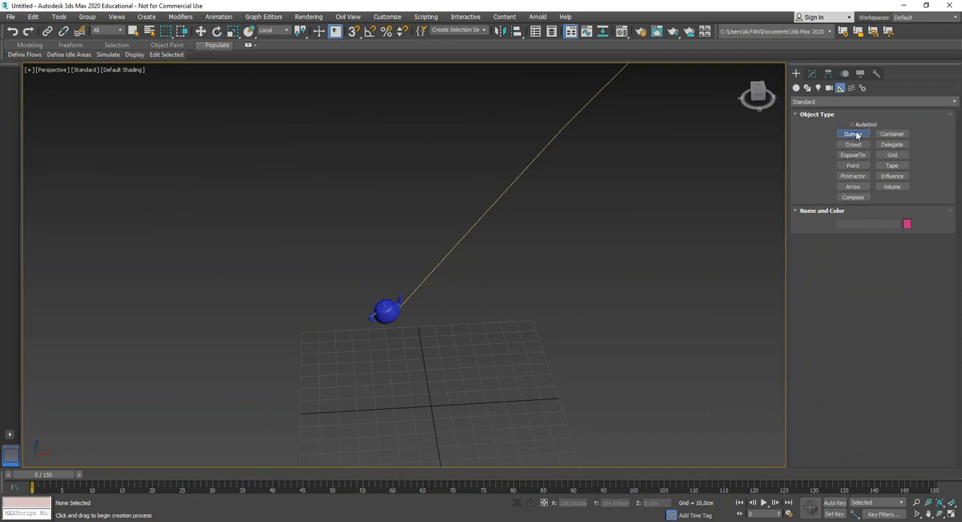
drag(367, 348, 384, 360)
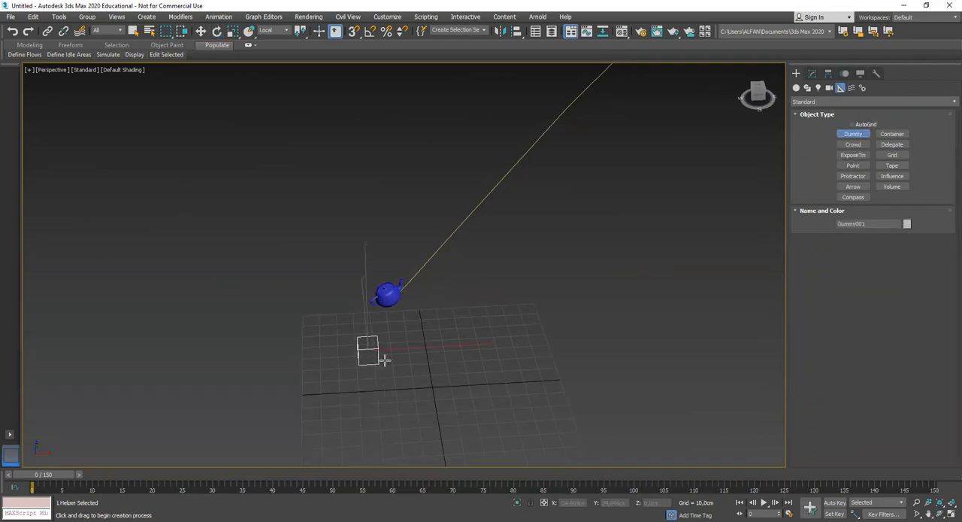
middle_drag(381, 362, 436, 328)
scroll(437, 329, up, 3)
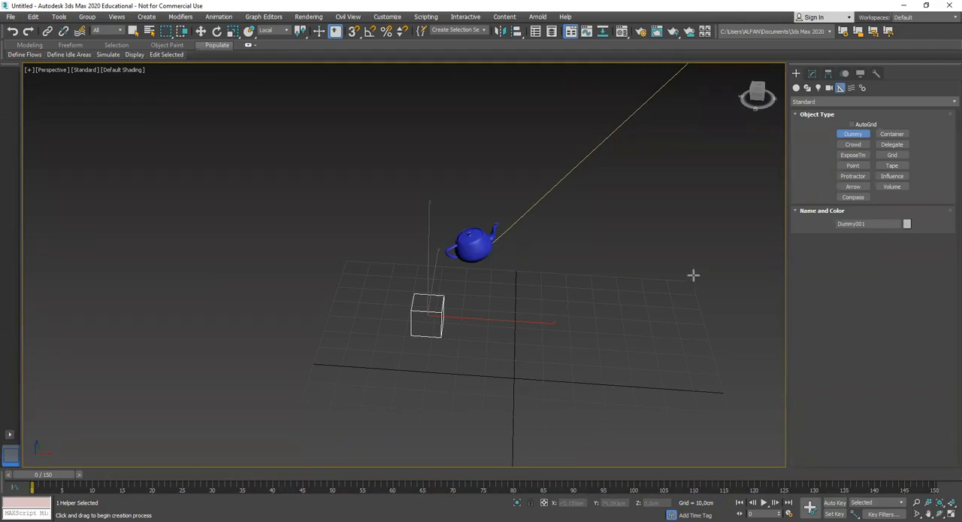
scroll(571, 293, down, 2)
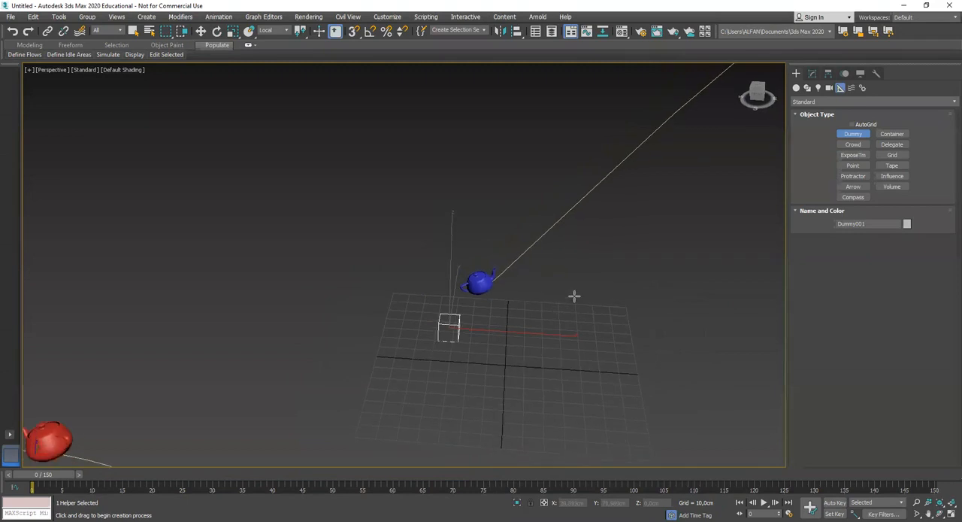
Delete the blue teapot, the red teapot and the two pale teapots from the scene
key(e)
click(673, 270)
click(481, 284)
alt+middle_drag(482, 283, 534, 313)
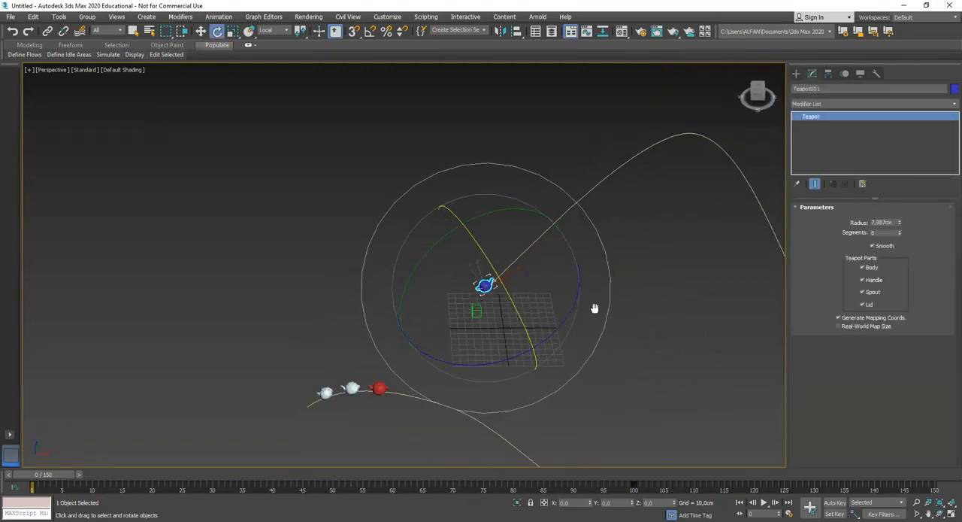
middle_drag(661, 318, 612, 278)
click(612, 278)
click(439, 244)
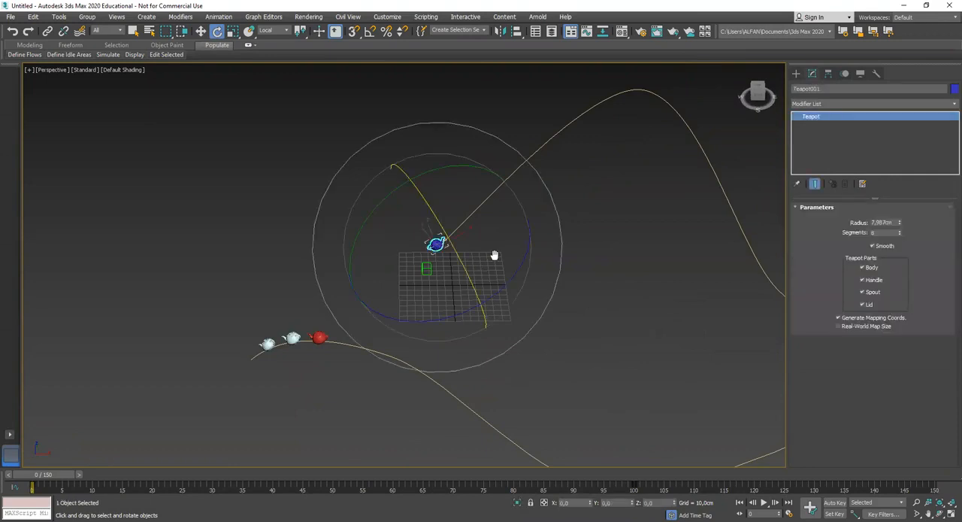
middle_drag(482, 265, 503, 247)
scroll(503, 246, up, 3)
key(Delete)
click(240, 361)
key(Delete)
click(196, 362)
key(Delete)
click(159, 370)
key(Delete)
Select the Dummy helper and assign a Path Constraint controller to its position
middle_drag(416, 264, 362, 285)
scroll(405, 291, up, 3)
click(427, 282)
key(w)
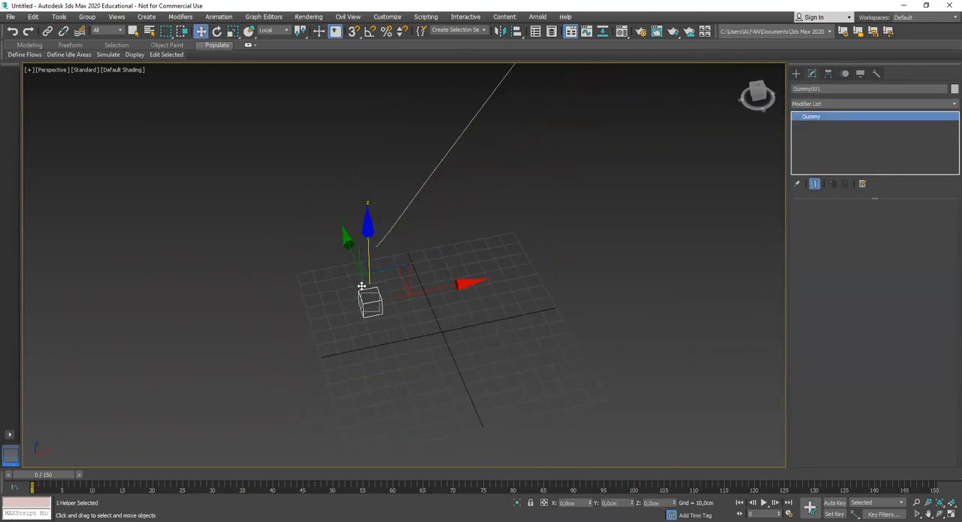
drag(353, 261, 335, 219)
alt+middle_drag(381, 273, 351, 323)
scroll(365, 281, up, 4)
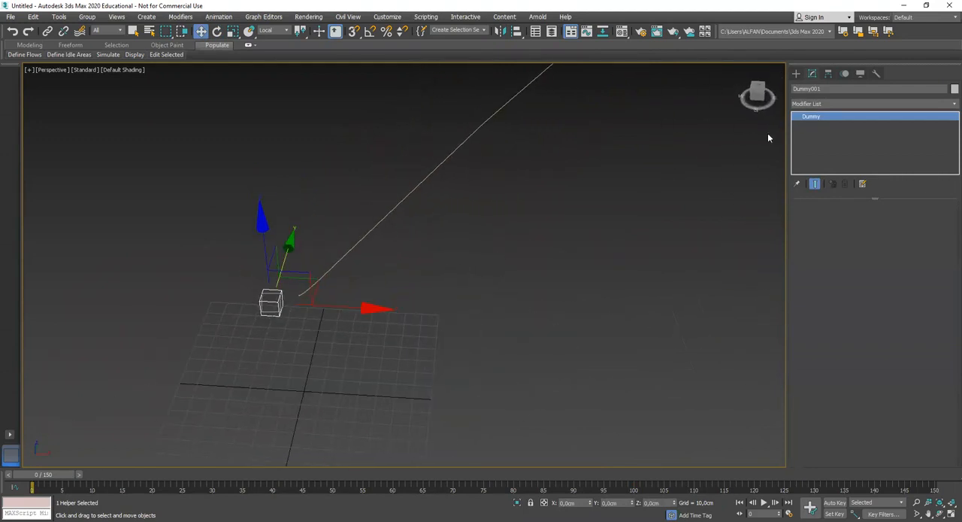
click(796, 73)
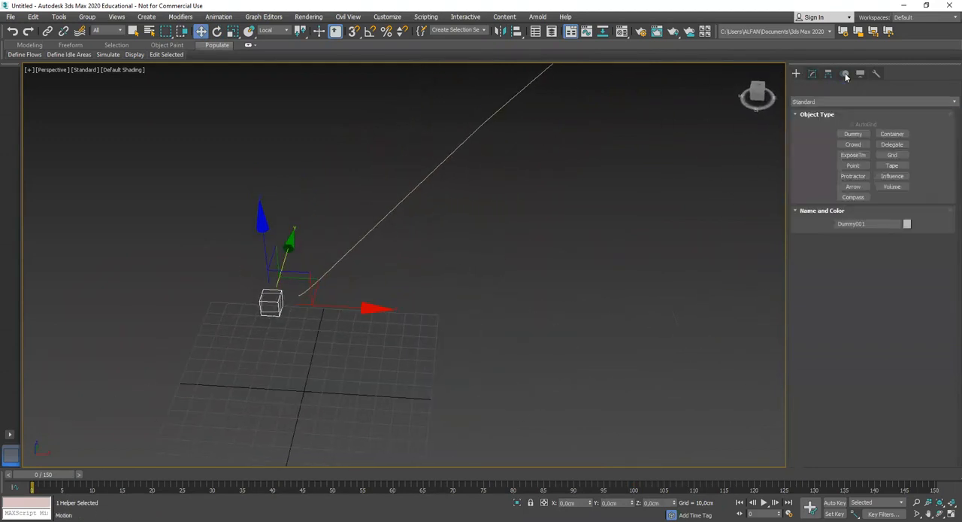
click(845, 74)
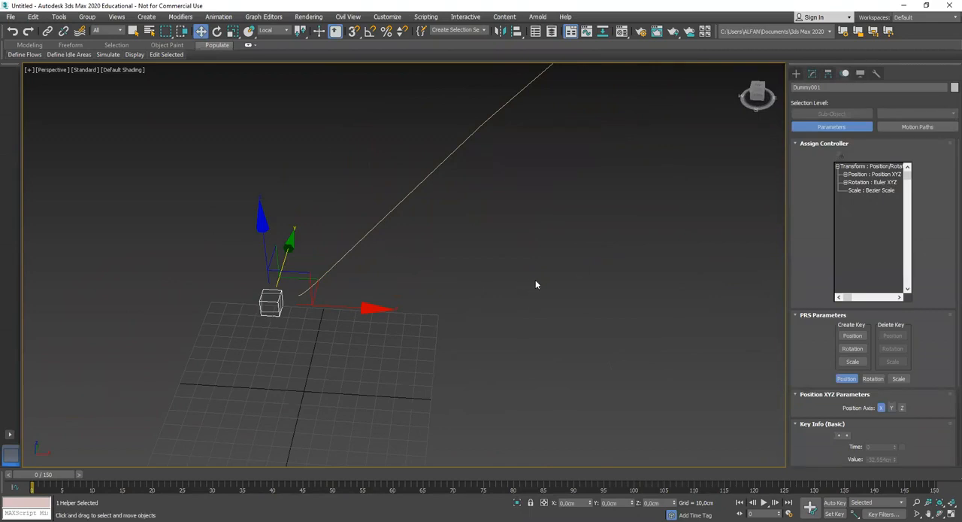
click(873, 175)
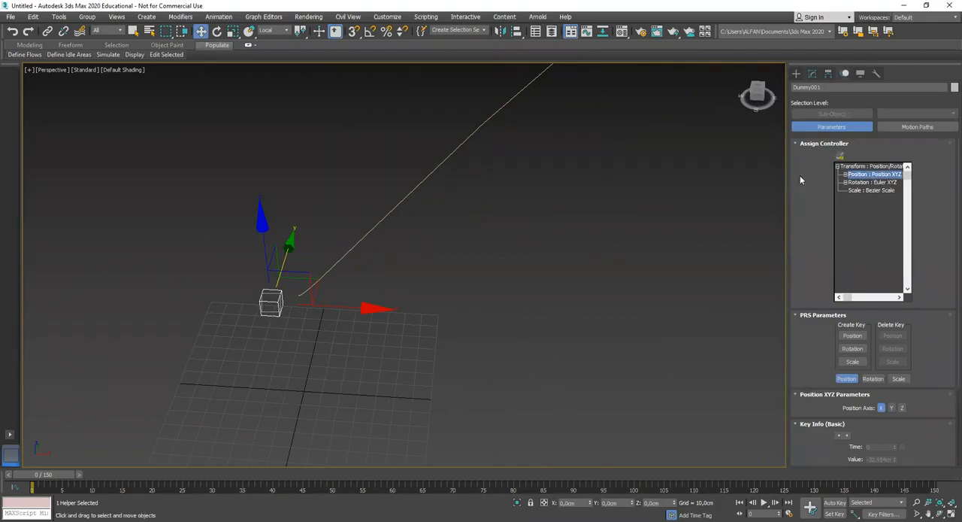
click(840, 159)
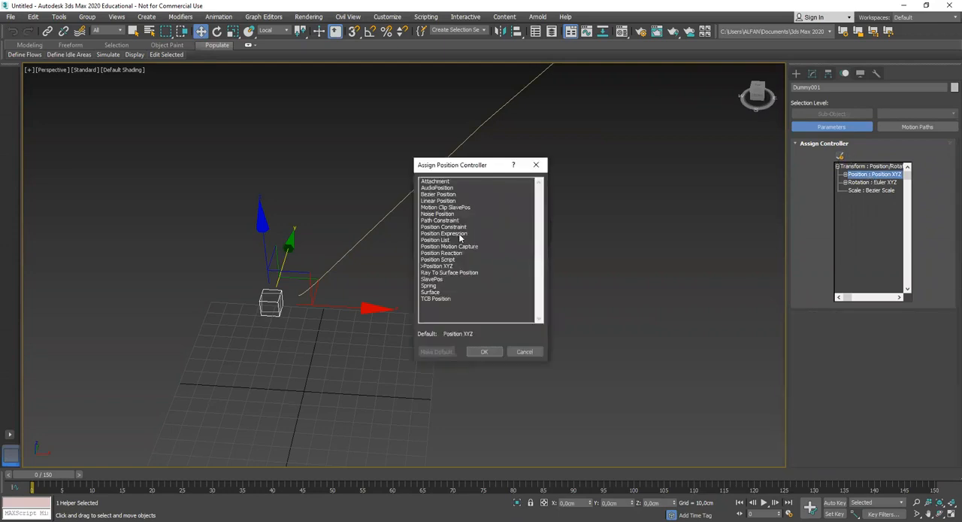
click(442, 220)
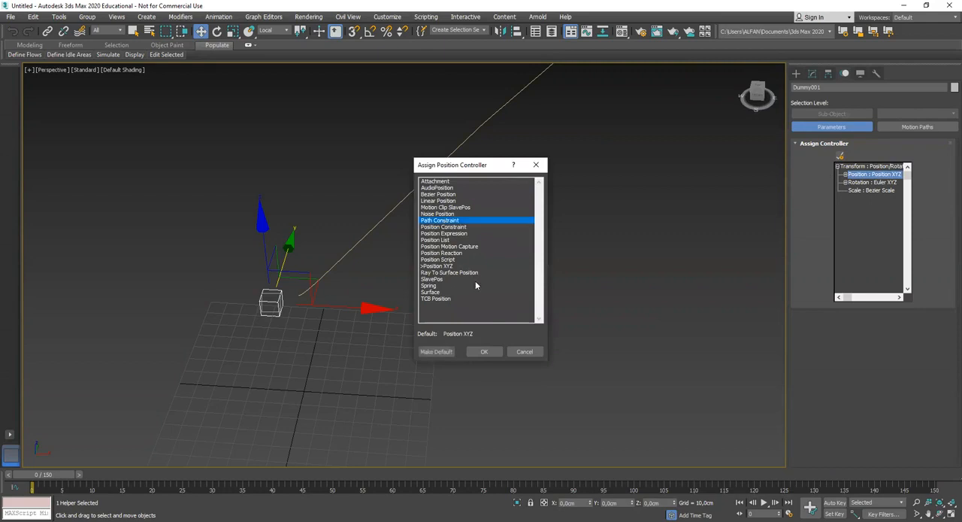
click(484, 351)
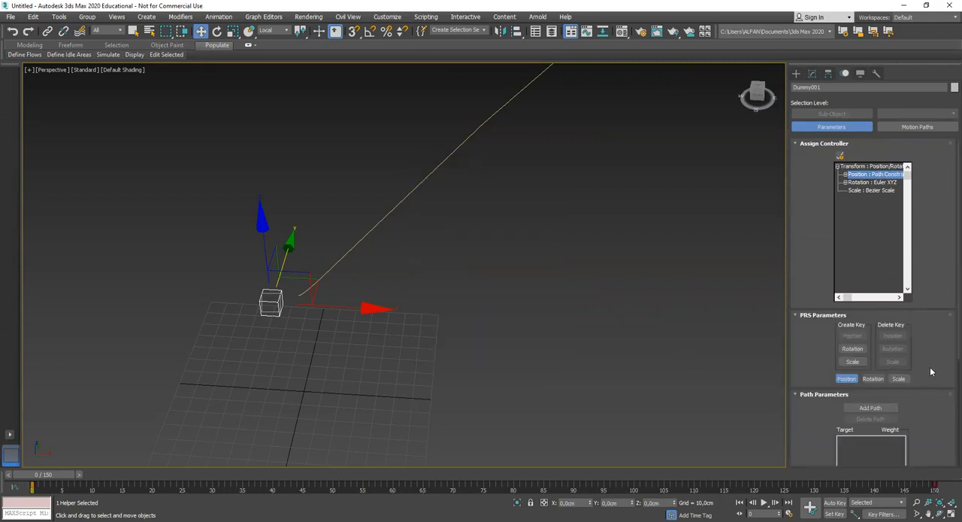
Add the curved line as the Dummy's path target and enable Follow
click(871, 408)
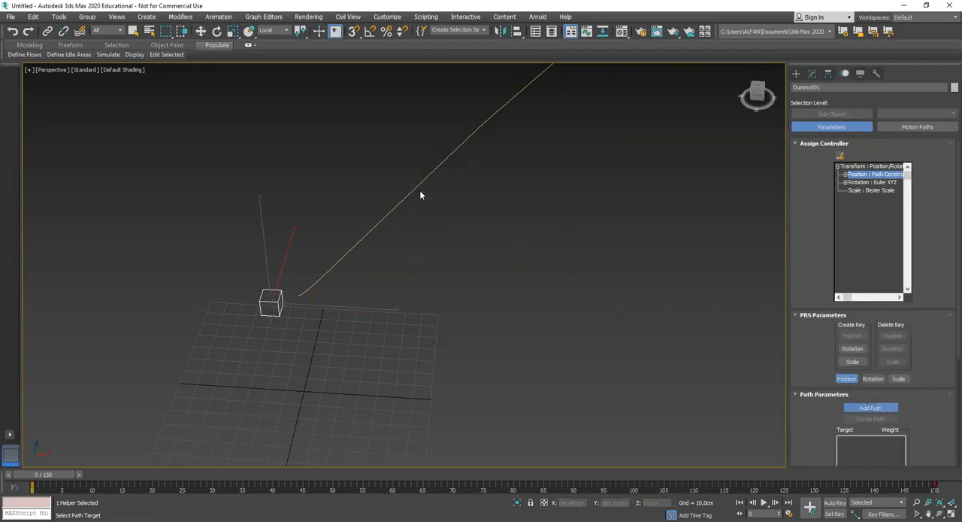
scroll(542, 278, up, 3)
click(543, 269)
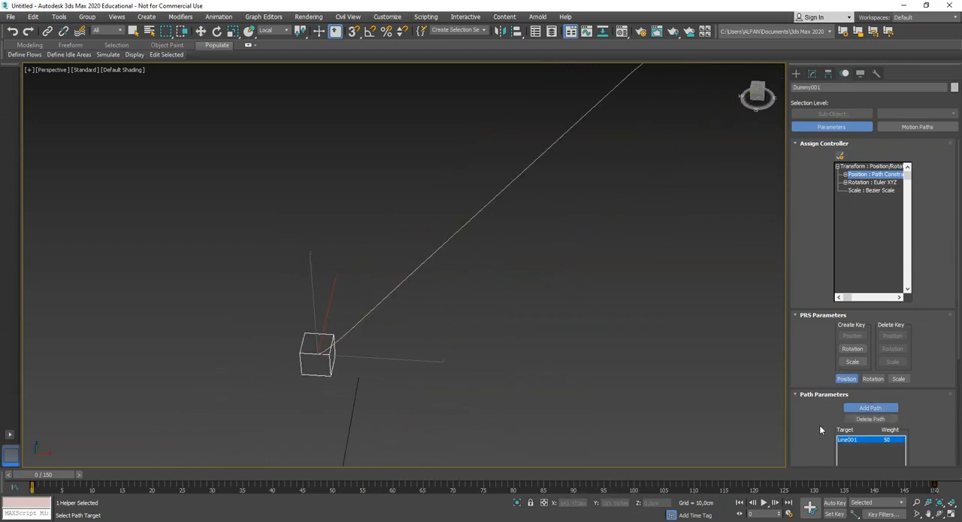
scroll(820, 425, down, 5)
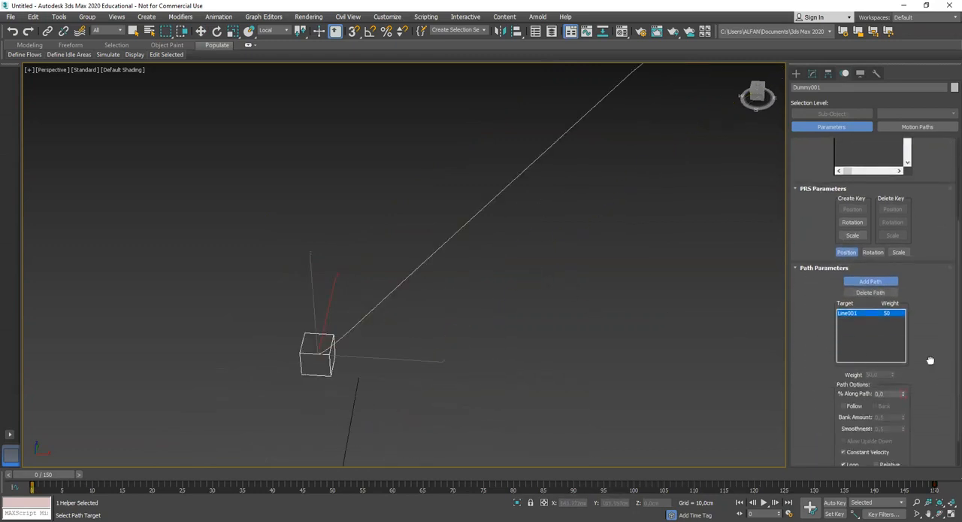
scroll(930, 380, down, 1)
click(844, 370)
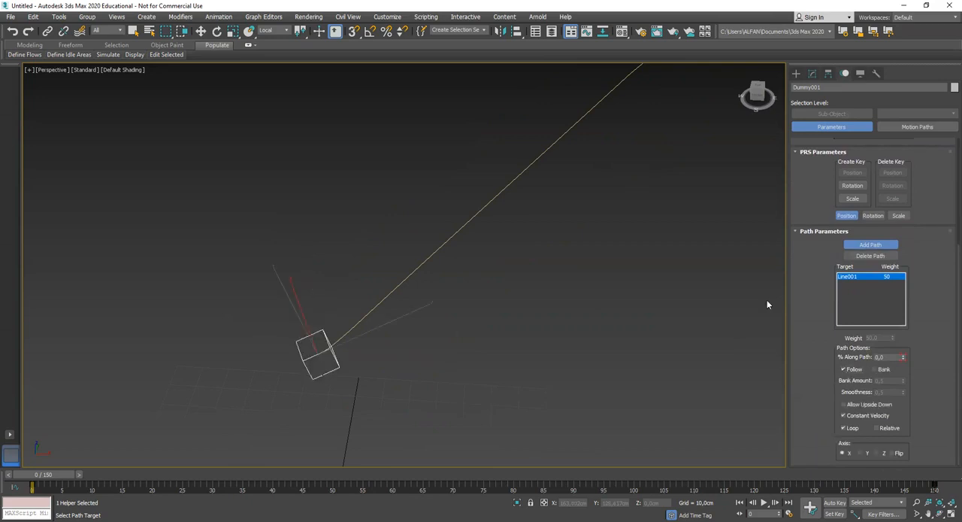
click(812, 73)
Scrub the timeline to check how the Dummy travels along the curve, stopping at frame 4
middle_drag(575, 273, 518, 269)
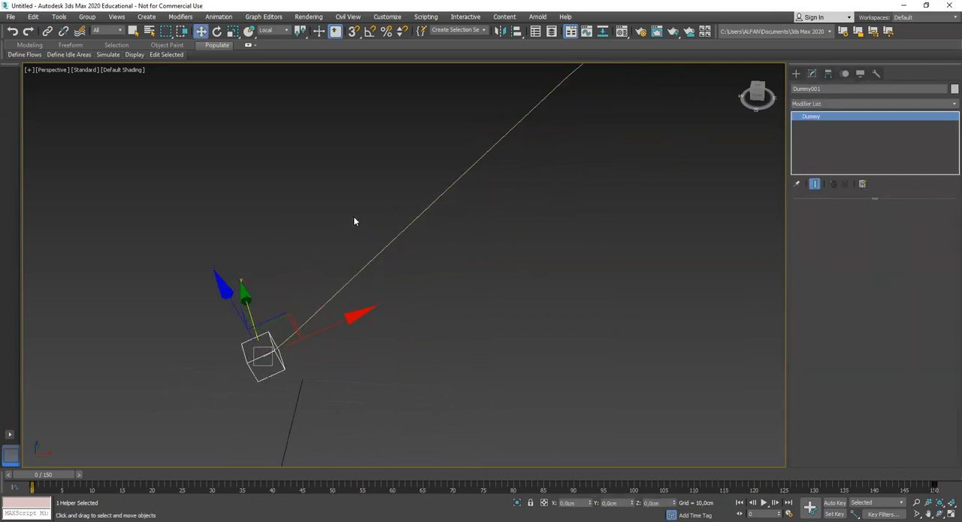
alt+middle_drag(299, 290, 155, 427)
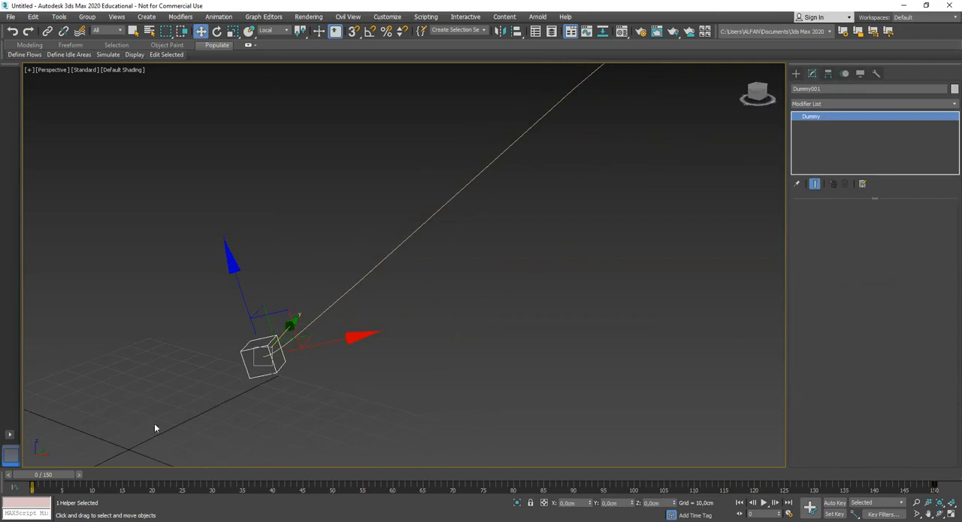
drag(52, 477, 80, 478)
alt+middle_drag(357, 297, 421, 297)
drag(73, 479, 129, 479)
scroll(406, 308, down, 5)
middle_drag(406, 309, 343, 370)
drag(127, 478, 74, 473)
key(w)
scroll(331, 376, up, 4)
alt+middle_drag(406, 351, 384, 356)
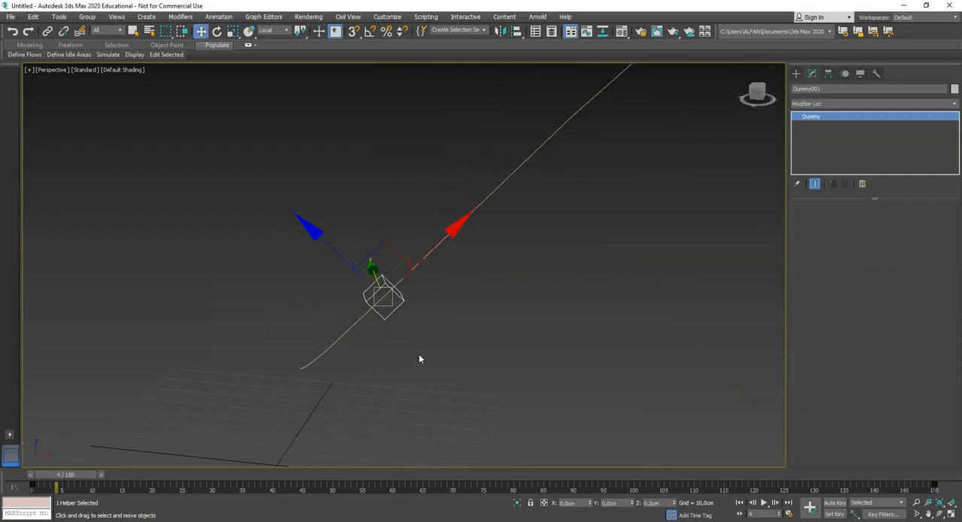
Create a teapot with a radius of about 5.76 cm on the grid below the Dummy
click(796, 73)
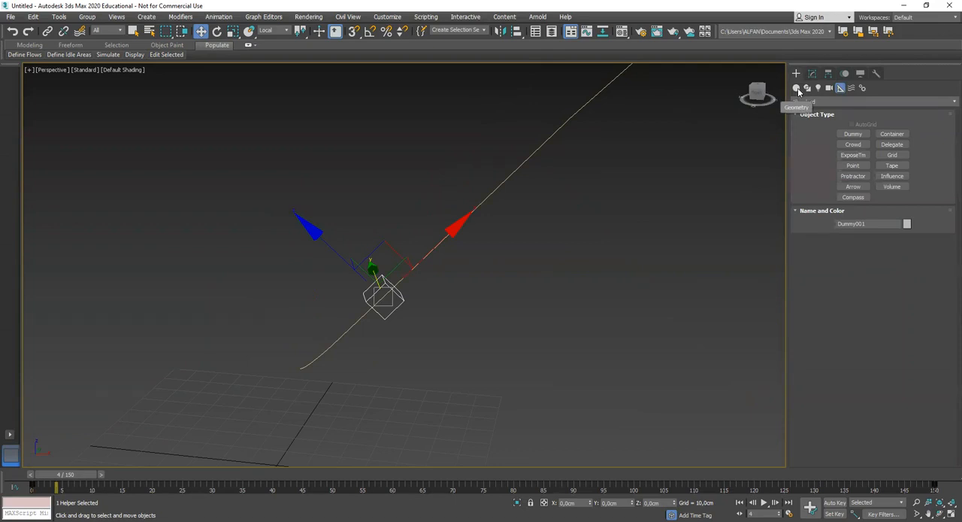
click(798, 89)
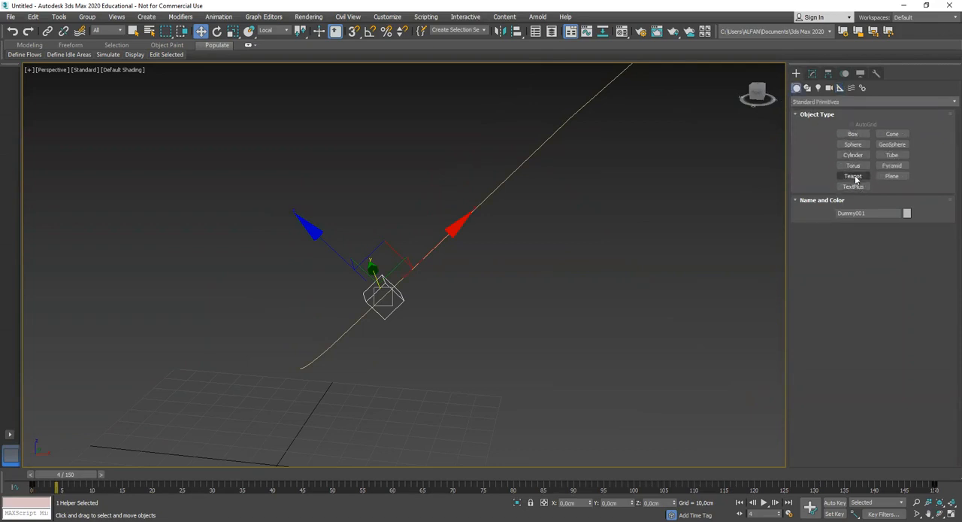
click(856, 179)
middle_drag(392, 380, 436, 328)
drag(386, 367, 389, 373)
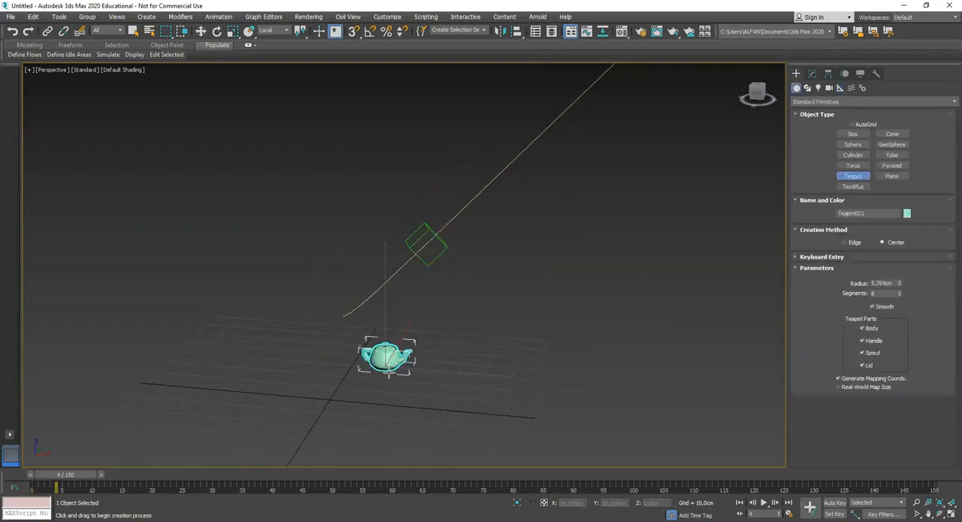
Move the teapot up onto the Dummy in the Front view
click(813, 75)
middle_drag(454, 348, 495, 324)
alt+middle_drag(495, 324, 419, 334)
key(f)
key(z)
scroll(433, 289, down, 8)
scroll(422, 339, up, 3)
drag(441, 319, 466, 152)
middle_drag(466, 198, 467, 251)
scroll(467, 249, up, 2)
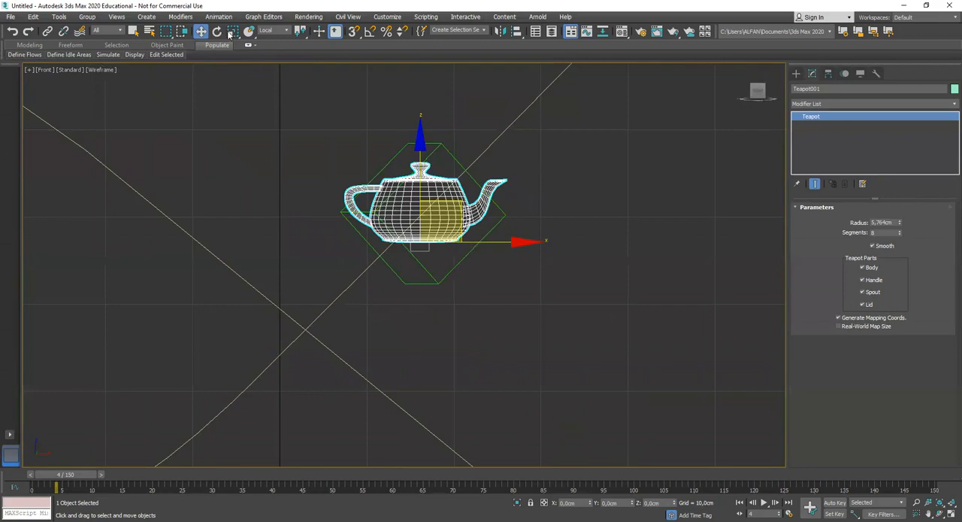
Tilt the teapot to the slope of the curve in the Front view and recenter it inside the Dummy
key(e)
drag(383, 150, 353, 199)
key(w)
drag(429, 197, 445, 189)
key(p)
alt+middle_drag(445, 189, 444, 248)
drag(321, 222, 148, 232)
alt+middle_drag(150, 232, 356, 301)
scroll(347, 293, up, 6)
Rotate the teapot in the Top view to point its spout along the curve, and check the fit in perspective
key(t)
key(z)
scroll(359, 301, down, 5)
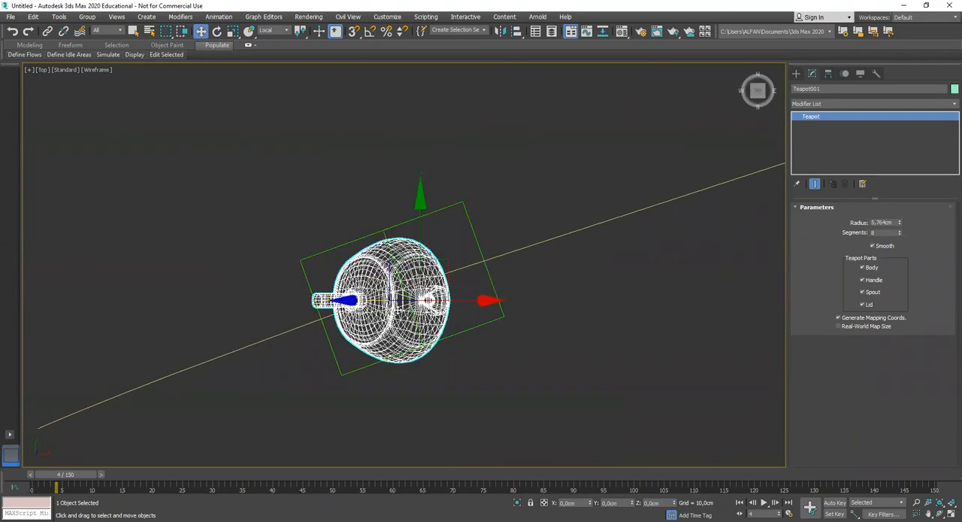
click(216, 31)
drag(481, 287, 478, 261)
key(w)
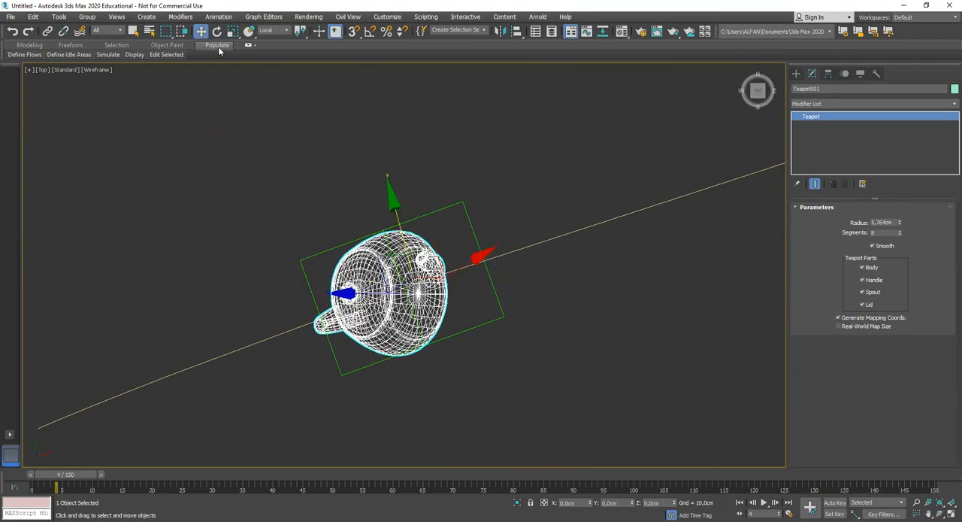
click(217, 31)
drag(457, 221, 463, 220)
key(p)
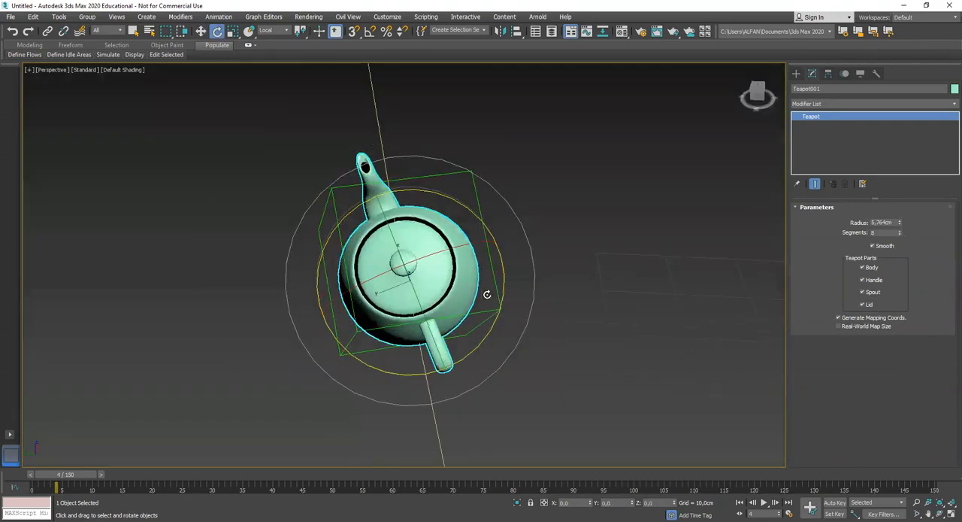
scroll(475, 351, down, 5)
alt+middle_drag(475, 351, 432, 331)
scroll(461, 348, up, 3)
scroll(473, 331, up, 3)
drag(393, 271, 412, 286)
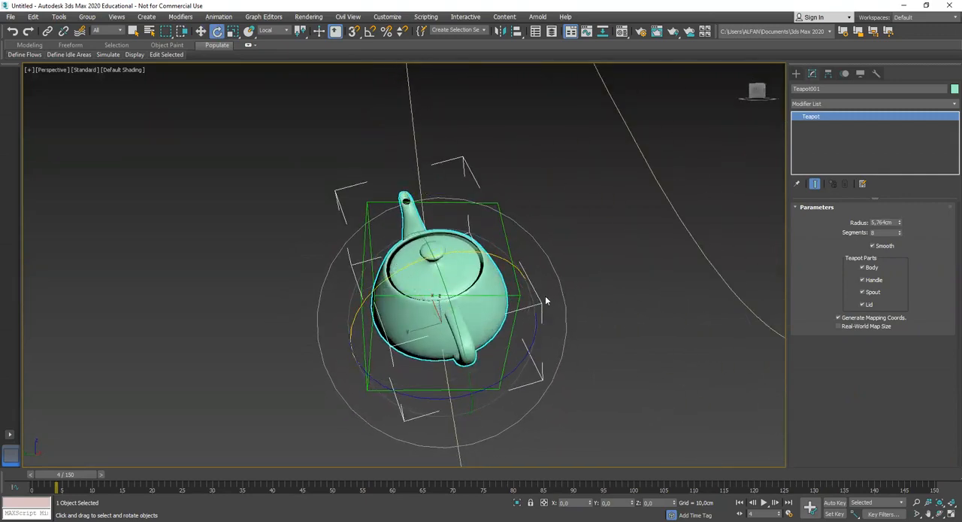
Undo the last four teapot adjustments and reframe the perspective view on the teapot and Dummy
key(ctrl+z)
key(ctrl+z)
key(ctrl+z)
key(ctrl+z)
key(ctrl+z)
scroll(576, 302, down, 8)
key(z)
alt+middle_drag(578, 325, 509, 295)
scroll(421, 303, down, 2)
scroll(482, 328, down, 2)
scroll(488, 325, down, 2)
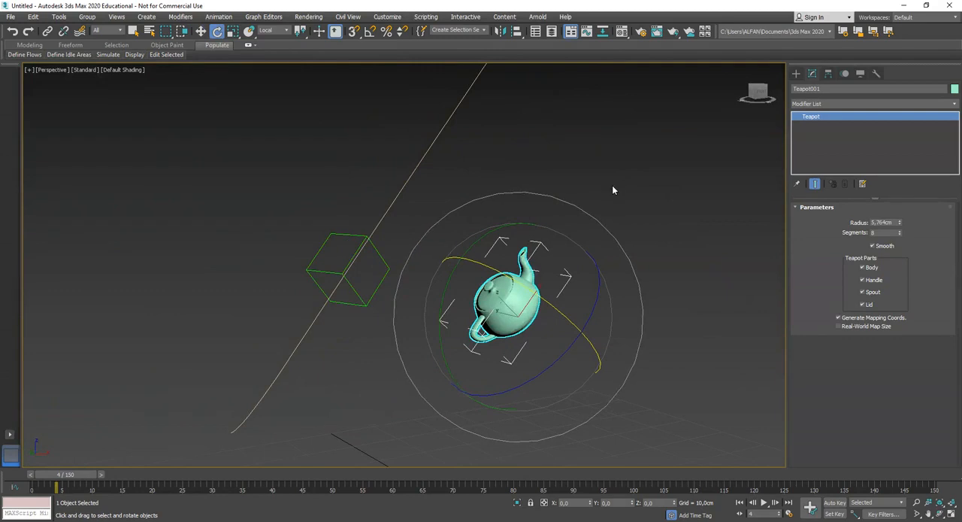
Align the teapot to the Dummy, center to center, in X and Y position, and deselect it
click(517, 31)
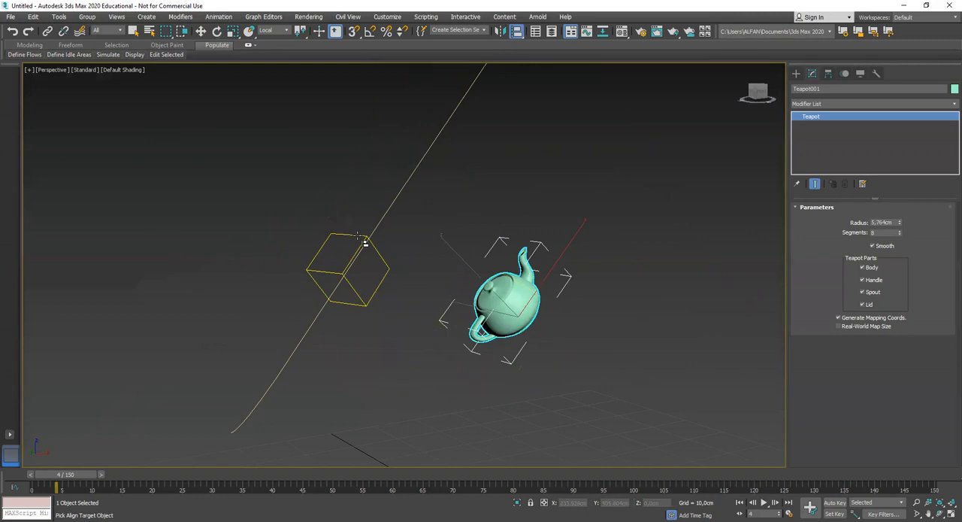
click(356, 236)
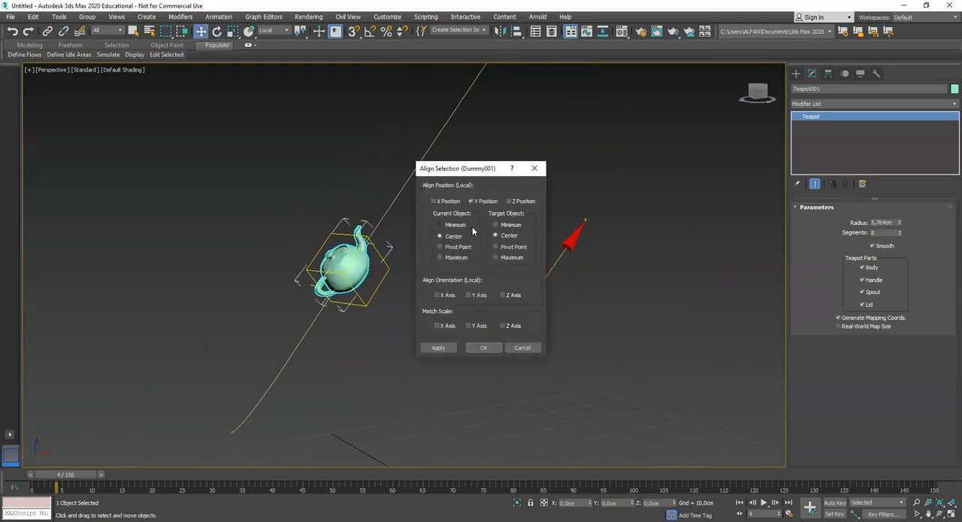
click(434, 201)
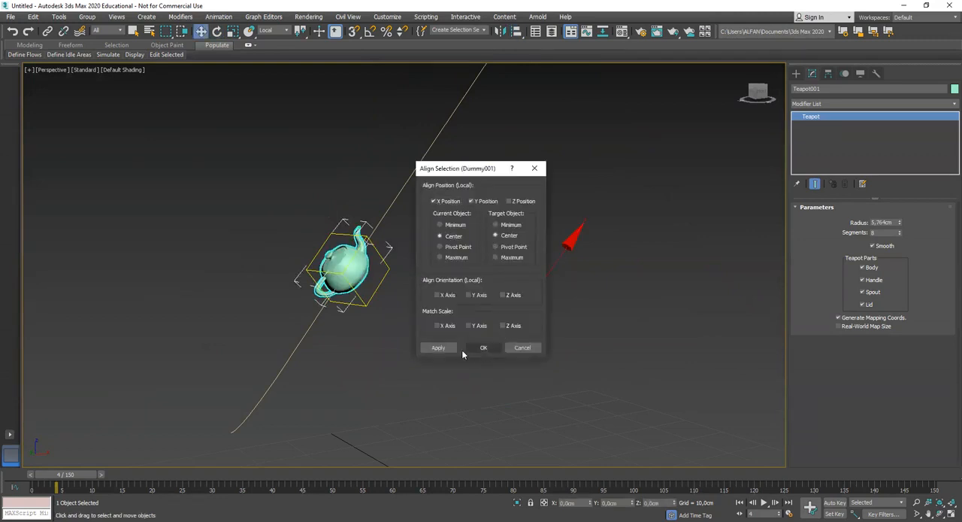
click(484, 347)
click(451, 314)
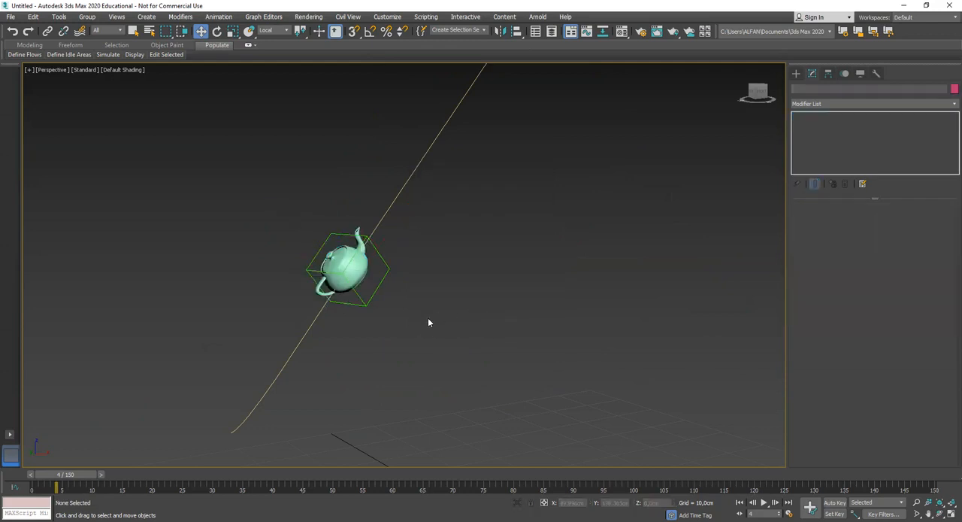
Undo the alignment and delete the tilted teapot beside the Dummy
key(ctrl+z)
key(ctrl+z)
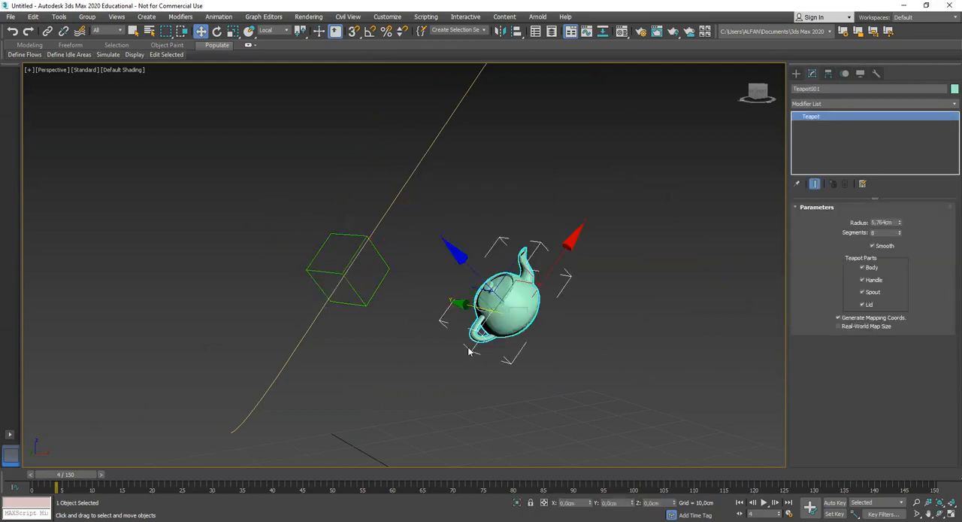
click(525, 369)
scroll(525, 369, down, 5)
click(518, 343)
scroll(538, 367, up, 2)
middle_drag(537, 367, 509, 344)
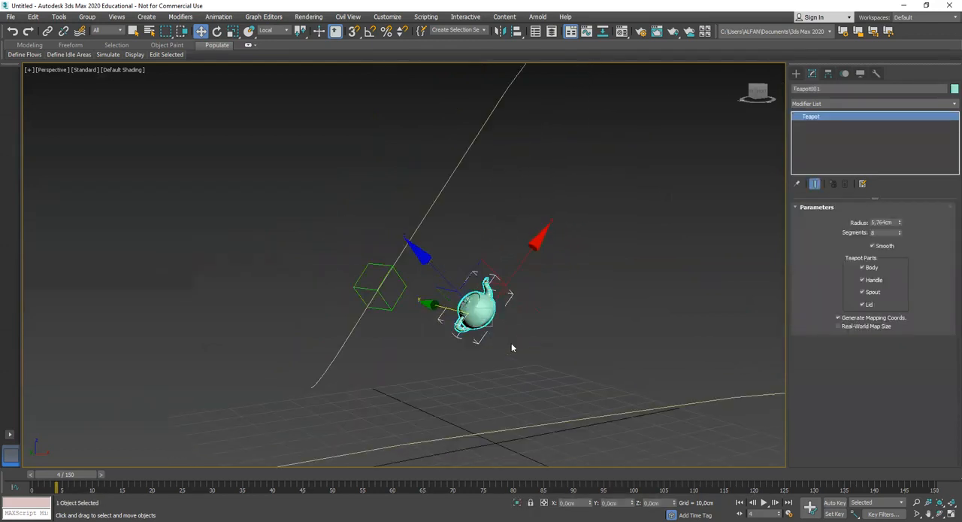
key(Delete)
Create a new teapot with a radius of about 7.19 cm on the grid below the Dummy and activate the Move tool
click(797, 73)
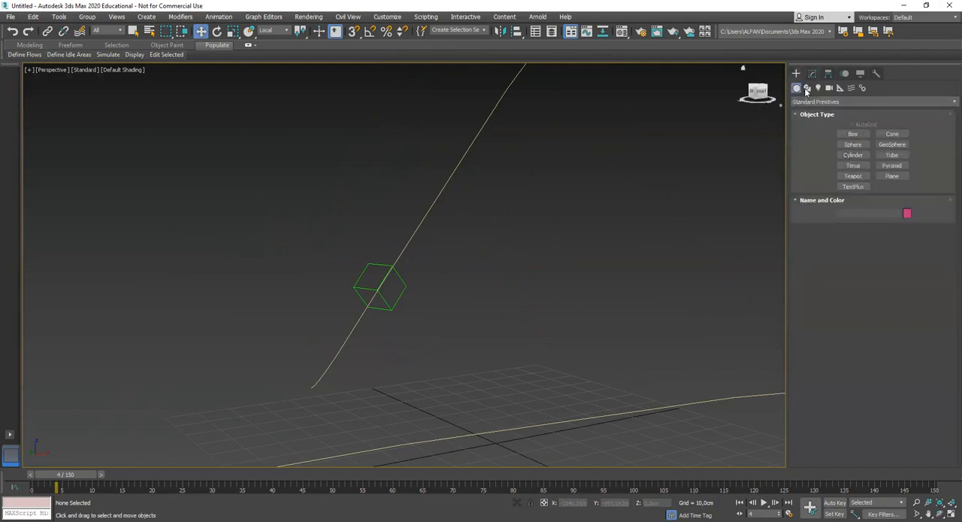
click(853, 176)
alt+middle_drag(436, 328, 414, 333)
drag(413, 333, 448, 334)
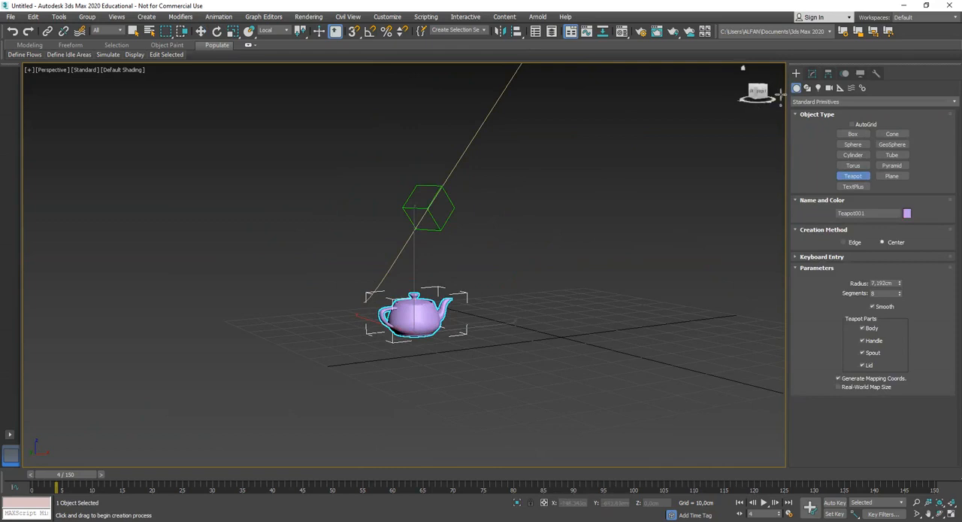
click(813, 73)
key(w)
mouse_move(473, 301)
alt+middle_down()
mouse_move(446, 307)
mouse_move(456, 301)
alt+middle_up()
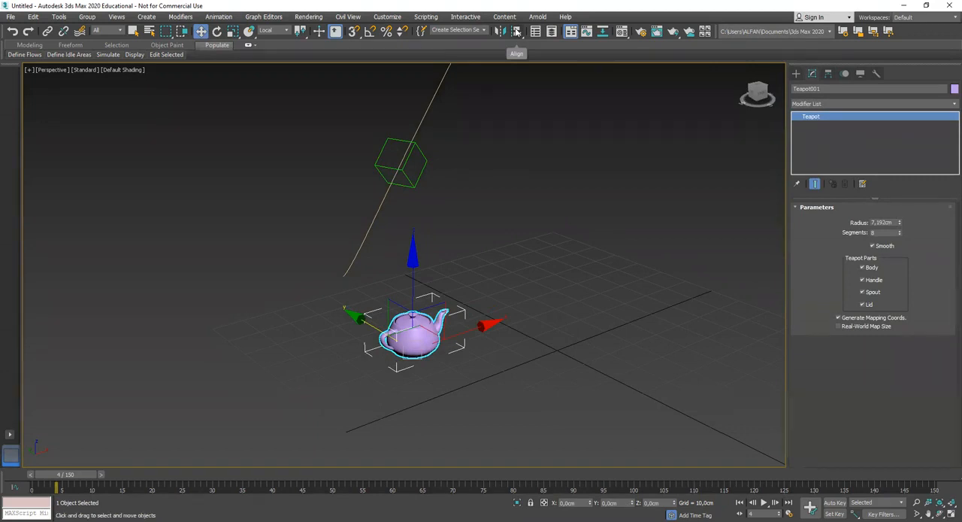
Align the teapot to the Dummy, center to center in X, Y and Z position, matching orientation on the X, Y and Z axes
click(516, 31)
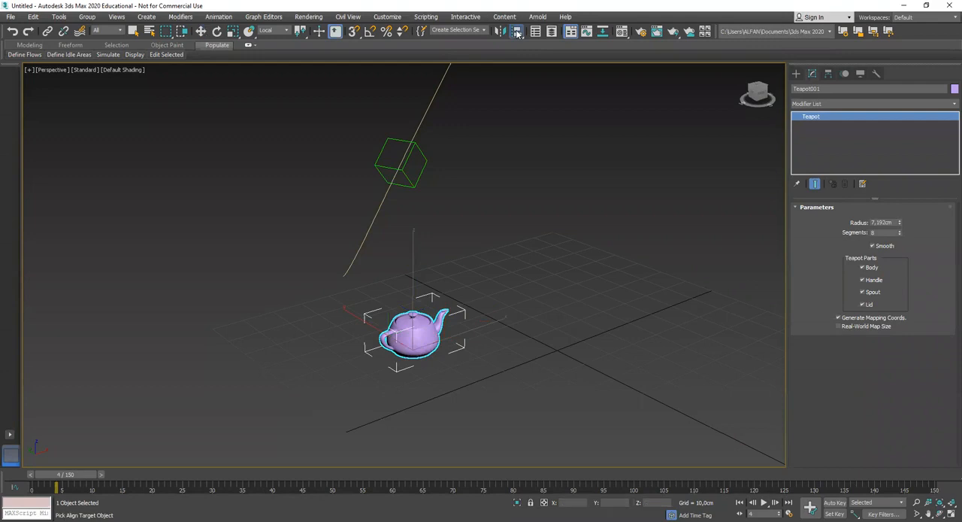
click(425, 159)
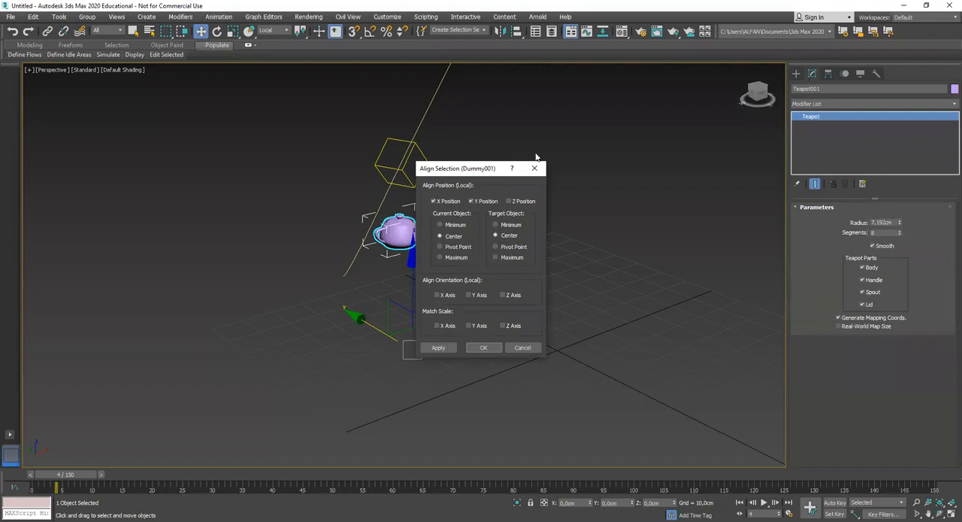
drag(474, 172, 536, 154)
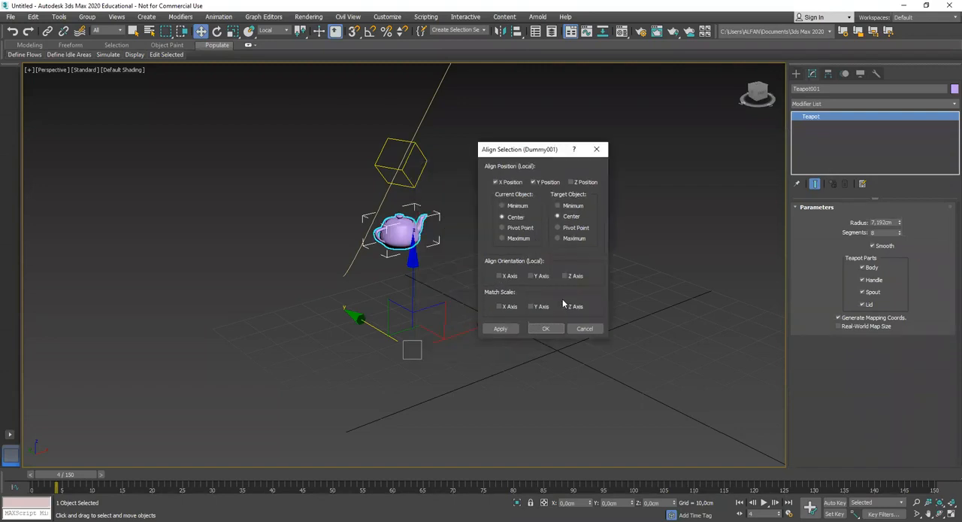
click(569, 182)
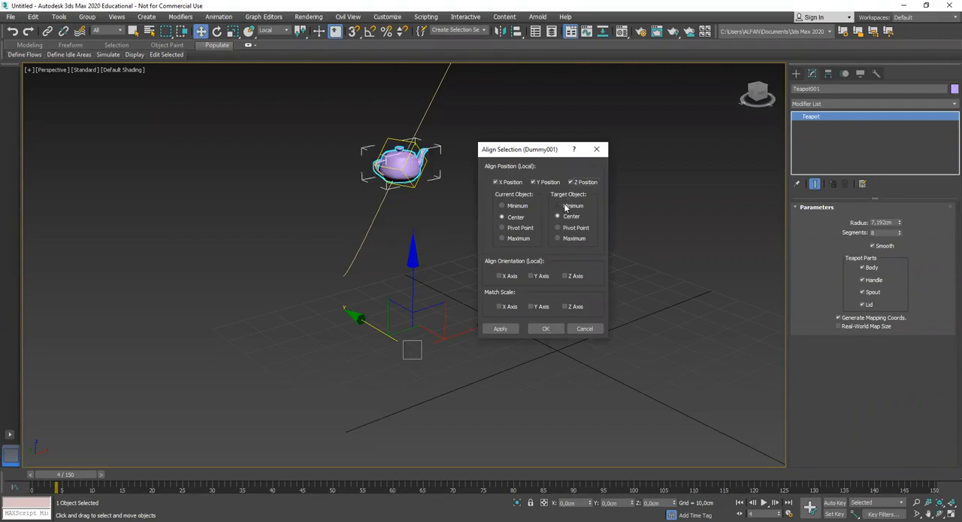
click(500, 276)
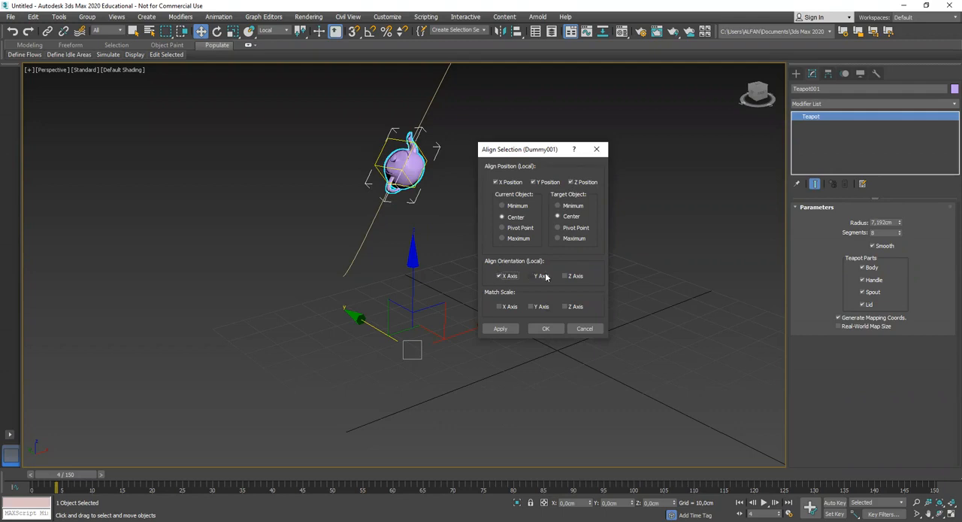
click(531, 276)
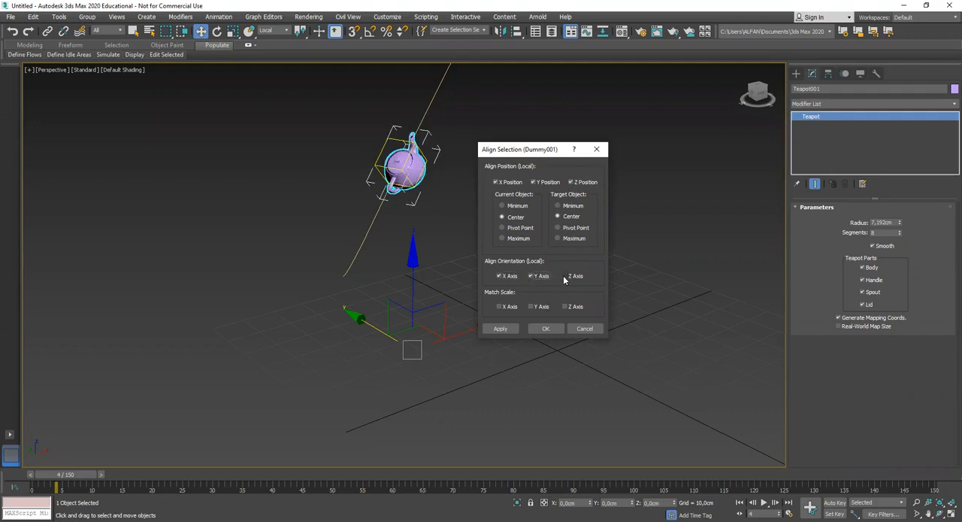
click(566, 276)
click(565, 306)
click(546, 331)
Deselect the teapot and examine its fit inside the Dummy and along the spline from several angles
alt+middle_drag(491, 281, 478, 341)
alt+middle_drag(462, 214, 329, 275)
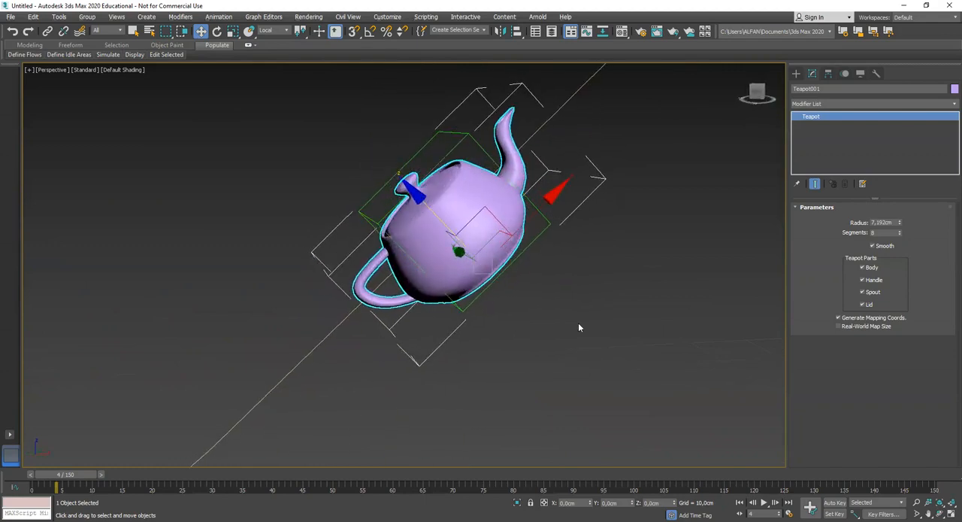
click(575, 324)
scroll(575, 324, down, 6)
alt+middle_drag(583, 338, 485, 291)
middle_drag(485, 292, 403, 298)
scroll(514, 324, up, 3)
scroll(492, 310, up, 3)
scroll(497, 313, down, 3)
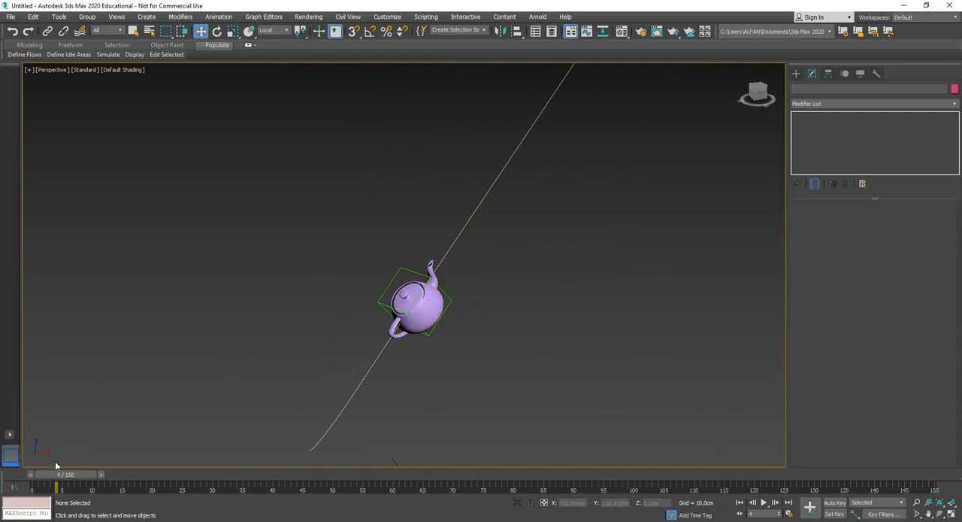
drag(76, 478, 124, 468)
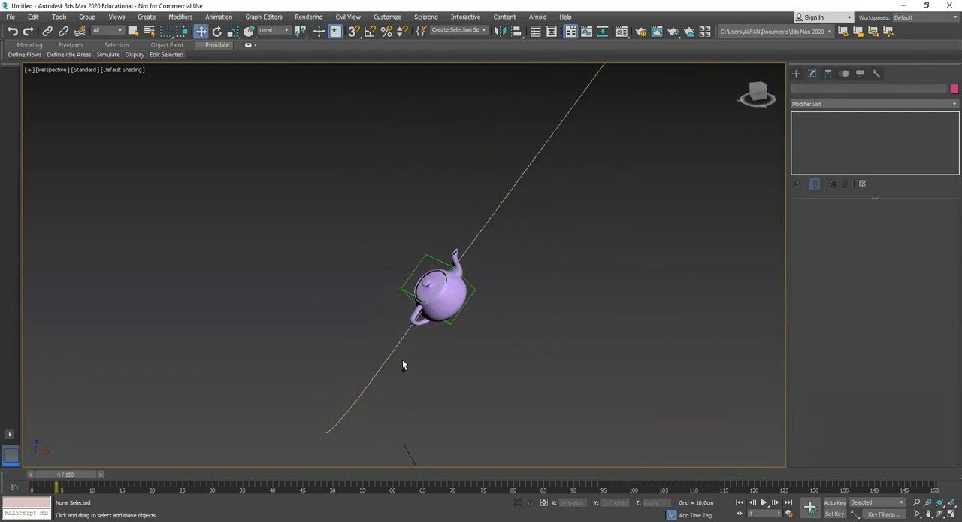
scroll(406, 367, up, 3)
middle_drag(370, 361, 382, 381)
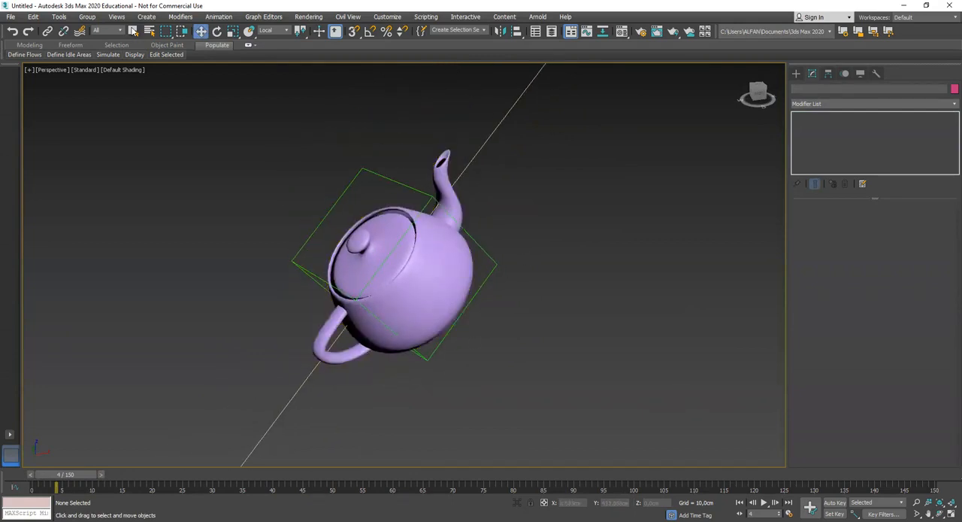
Link the teapot to the Dummy as its parent with Select and Link
click(133, 31)
click(428, 257)
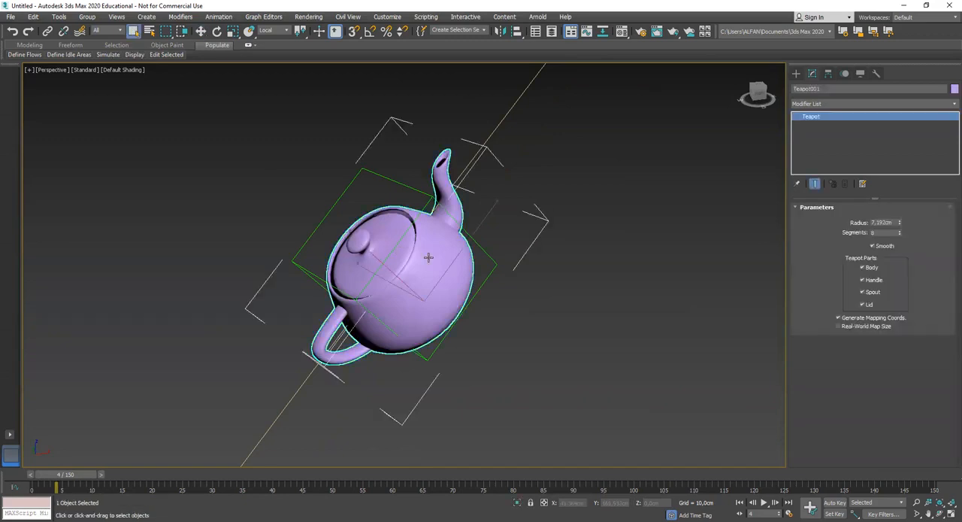
click(48, 32)
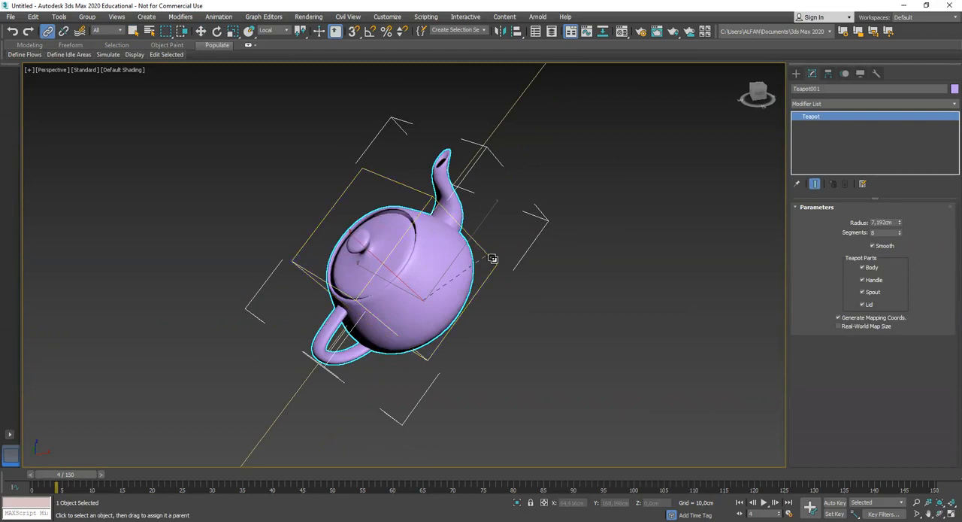
right_click(577, 249)
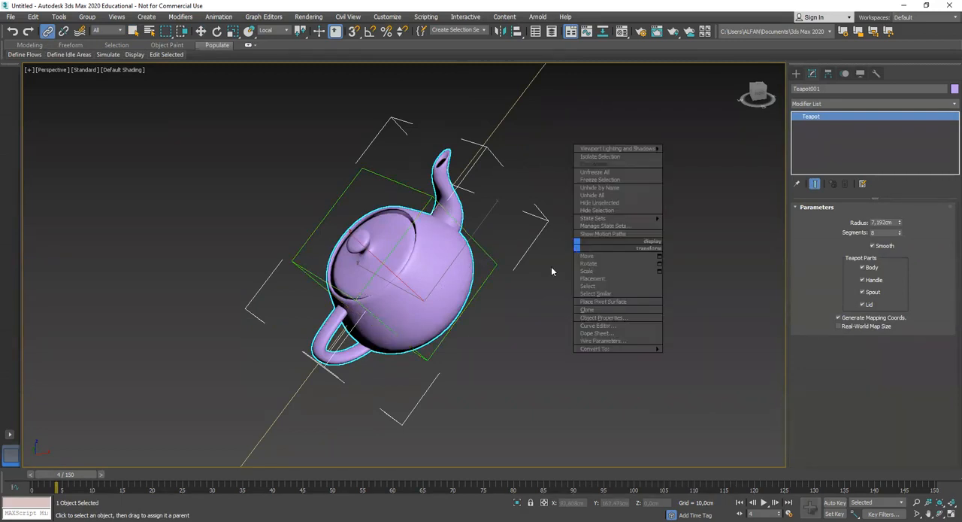
Play the animation from frame 0, check how the teapot travels with the Dummy along the spline, and stop at frame 101
scroll(374, 393, down, 5)
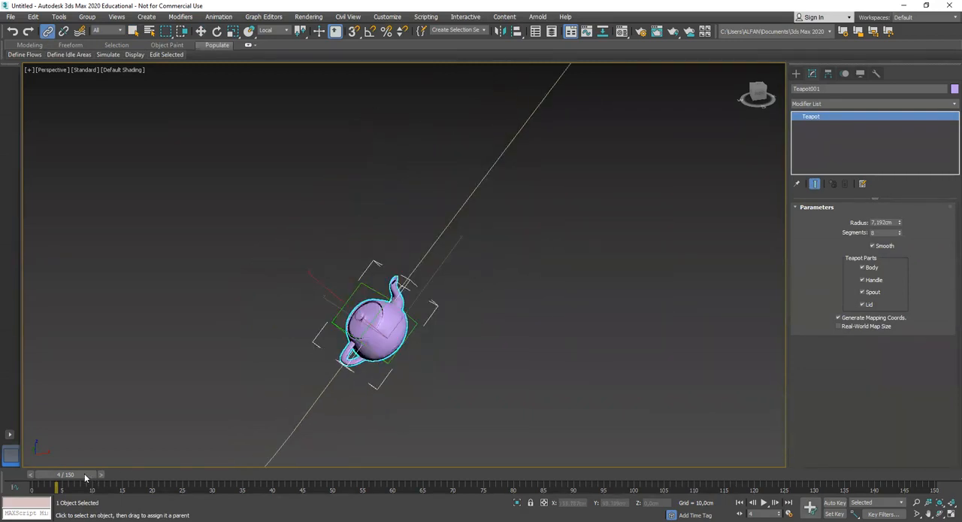
drag(85, 472, 57, 475)
middle_drag(340, 349, 324, 281)
scroll(281, 421, down, 1)
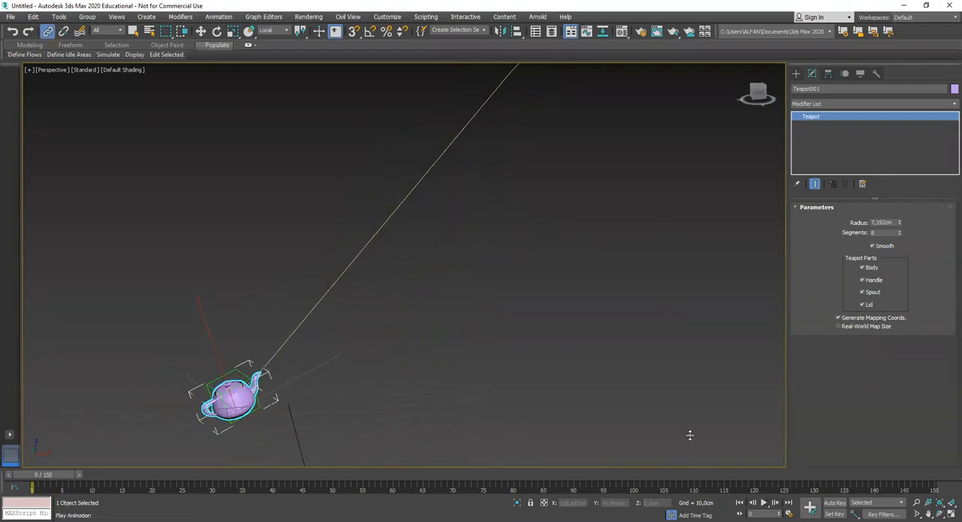
key(slash)
scroll(578, 386, up, 5)
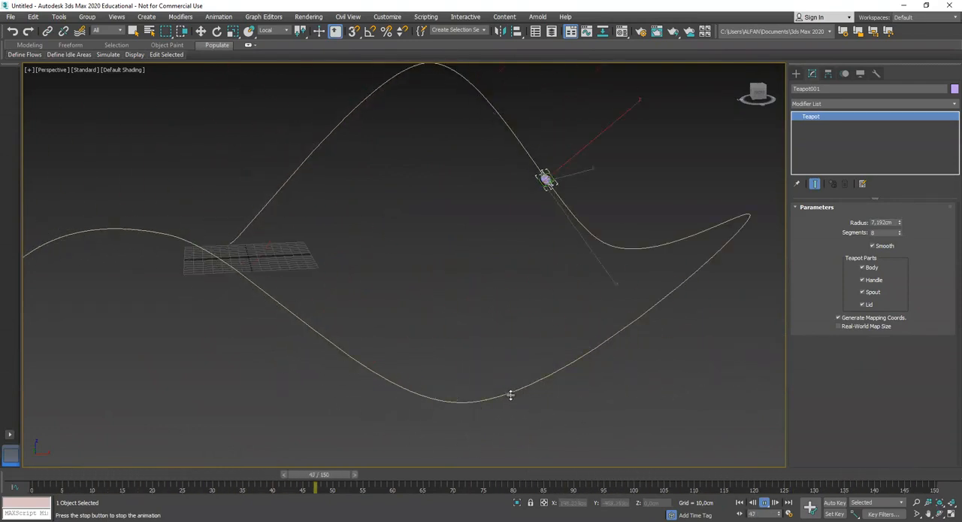
click(764, 503)
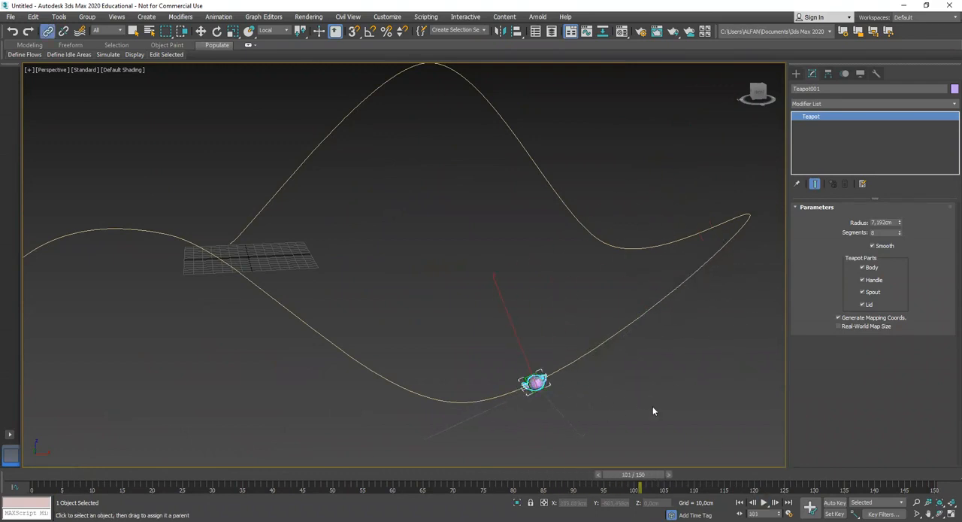
scroll(586, 397, up, 8)
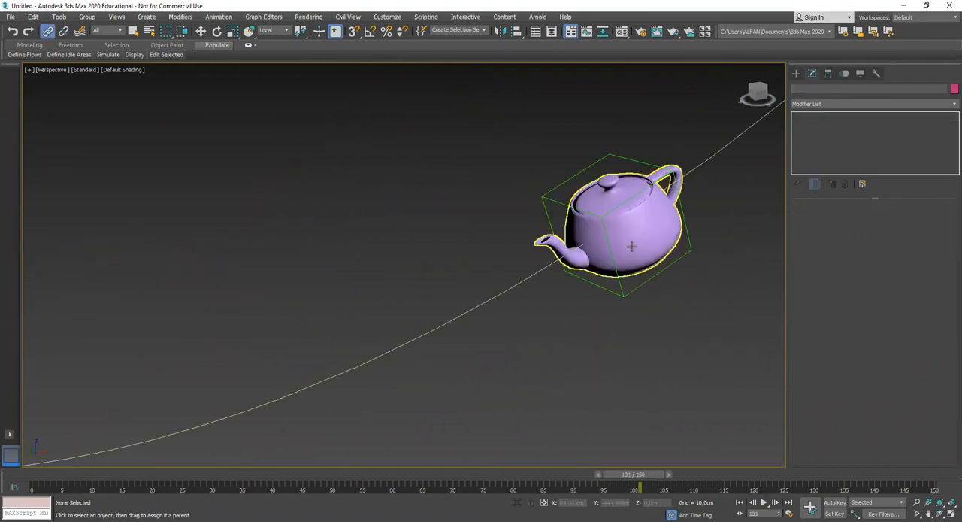
scroll(617, 317, down, 4)
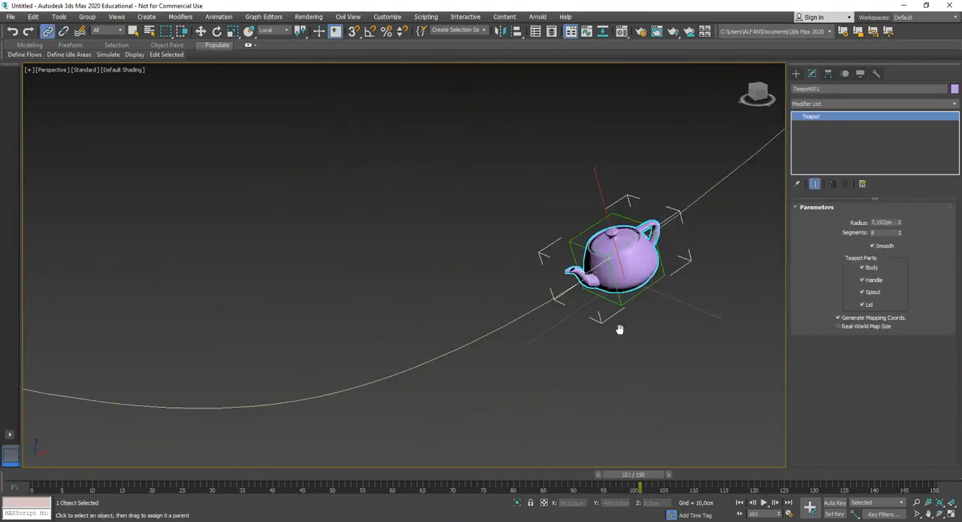
Activate the Move tool, turn on Auto Key and set a key for the teapot at frame 48
click(134, 32)
scroll(376, 284, down, 5)
key(w)
scroll(424, 331, up, 3)
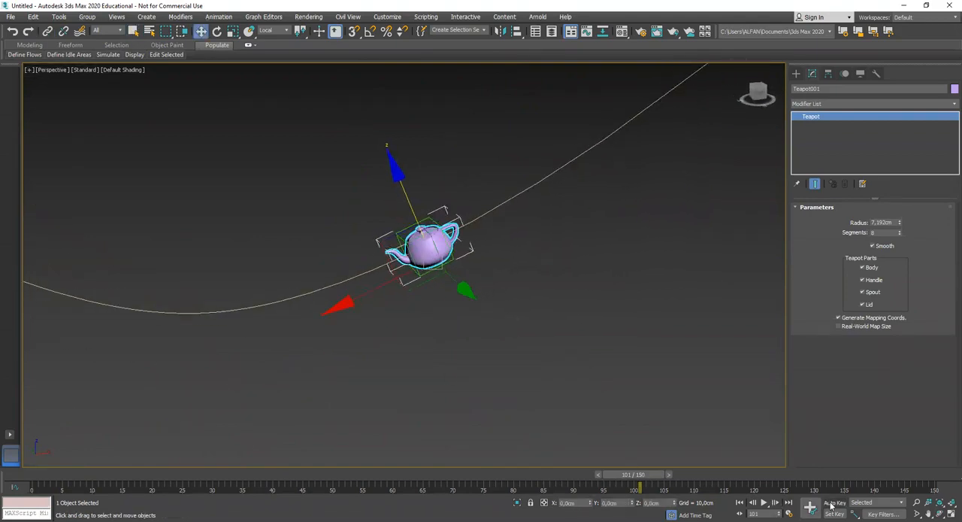
key(n)
drag(639, 475, 508, 477)
scroll(429, 379, down, 5)
alt+middle_drag(429, 379, 451, 372)
scroll(440, 376, up, 2)
drag(524, 475, 329, 474)
key(w)
mouse_move(303, 367)
alt+middle_down()
mouse_move(323, 374)
mouse_move(302, 365)
alt+middle_up()
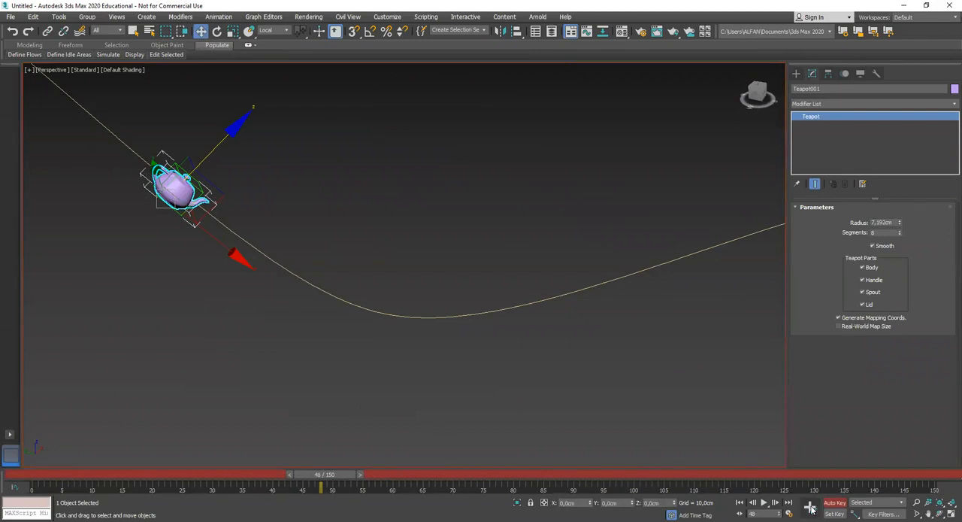
At frame 52, raise the teapot off the Dummy along its local Z axis, and set a holding key at frame 65
drag(350, 476, 374, 478)
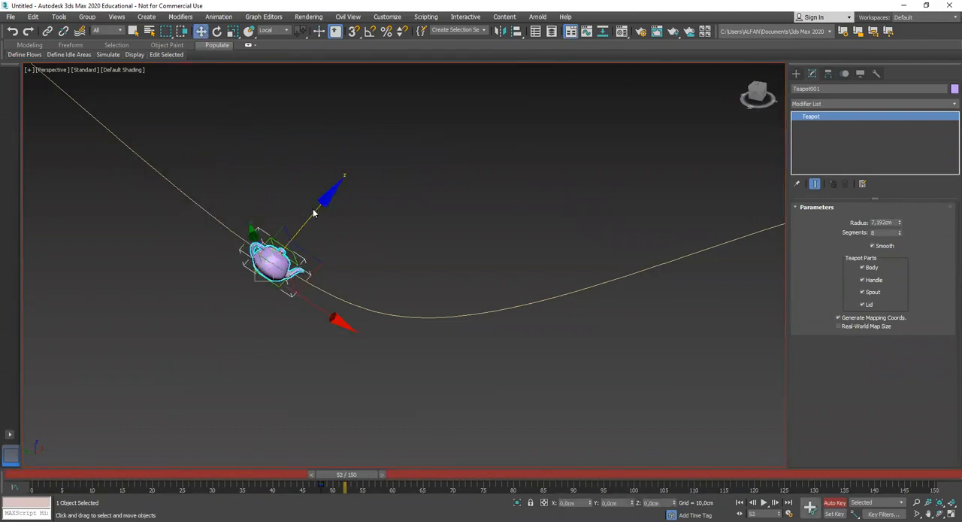
drag(315, 211, 354, 179)
drag(351, 479, 441, 480)
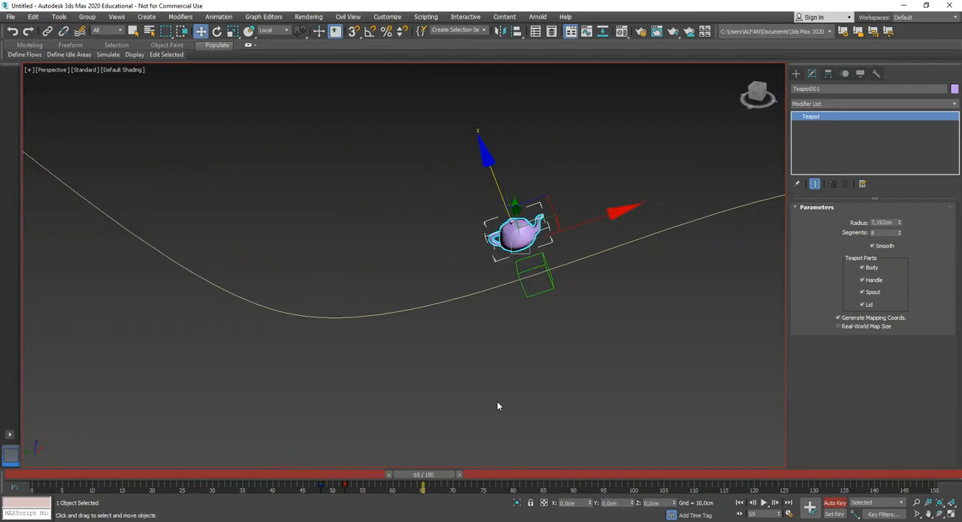
alt+middle_drag(487, 403, 491, 384)
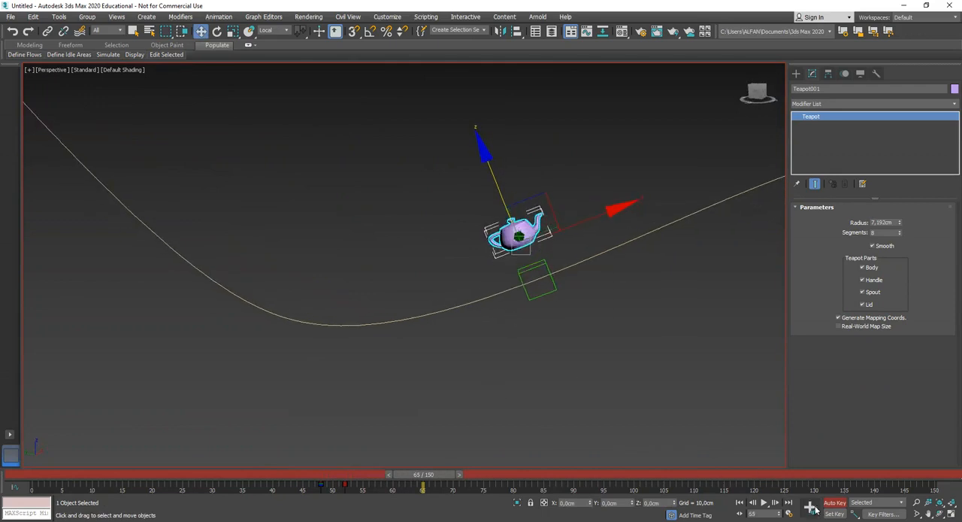
At frame 69, lower the teapot back into the Dummy, and set a holding key at frame 76
drag(441, 480, 463, 478)
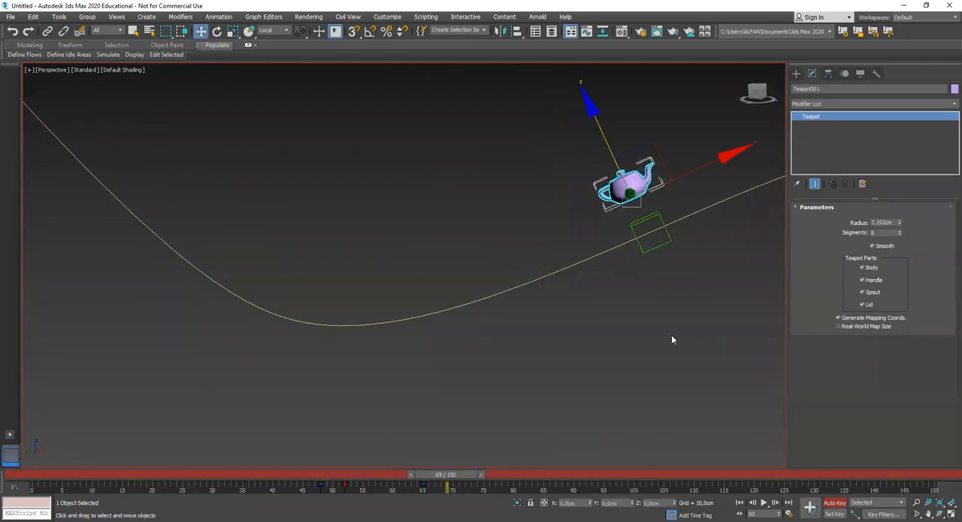
middle_drag(677, 324, 558, 336)
drag(482, 161, 504, 200)
alt+middle_drag(556, 285, 490, 372)
drag(461, 479, 492, 484)
middle_drag(626, 368, 520, 358)
scroll(503, 368, down, 4)
drag(486, 478, 507, 477)
middle_drag(559, 415, 519, 409)
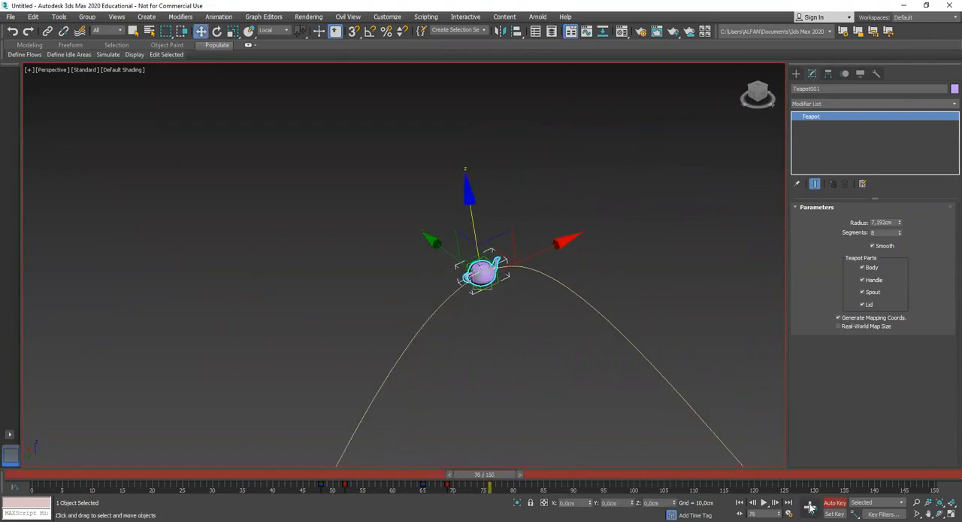
At frame 81, move the teapot sideways out of the Dummy, and set a holding key at frame 88
drag(516, 478, 545, 478)
middle_drag(574, 410, 476, 407)
alt+middle_drag(476, 408, 489, 409)
drag(544, 274, 594, 268)
drag(517, 479, 548, 483)
key(w)
alt+middle_drag(531, 335, 483, 311)
At frame 95, move the teapot back into the Dummy along its local Y axis and turn off Auto Key
drag(549, 478, 623, 478)
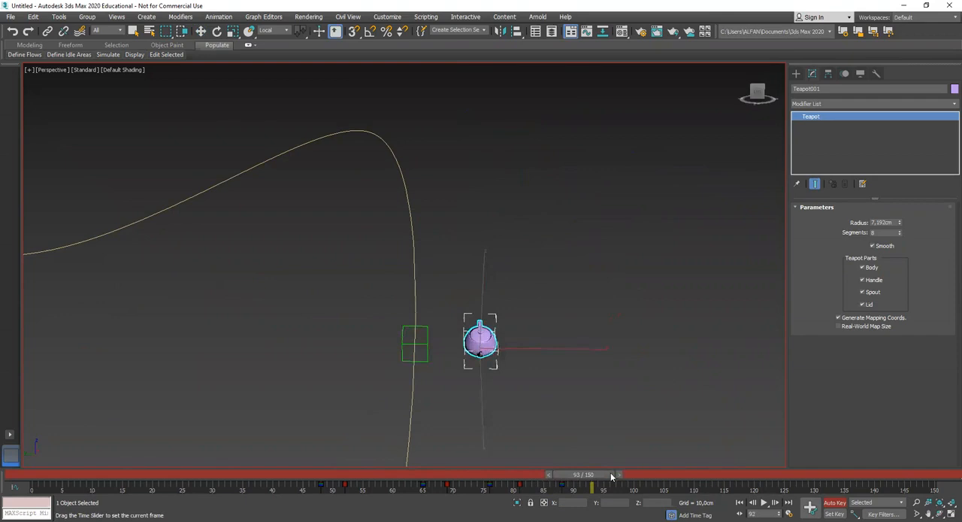
alt+middle_drag(610, 322, 555, 288)
drag(546, 263, 480, 273)
alt+middle_drag(450, 305, 527, 280)
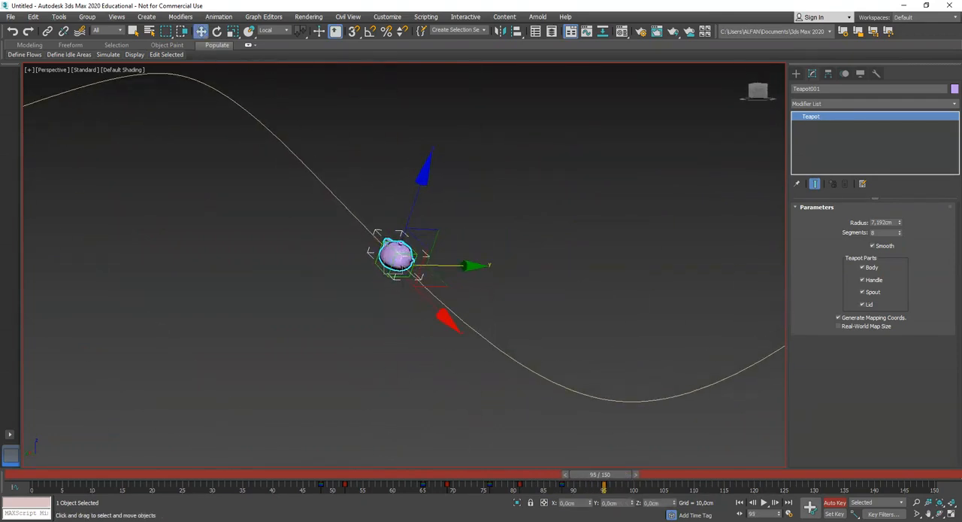
key(n)
Play the animation from frame 0 and examine the teapot's keyed offsets along the whole spline from several angles
drag(614, 479, 53, 472)
scroll(323, 315, down, 5)
middle_drag(324, 316, 497, 385)
alt+middle_drag(629, 357, 533, 368)
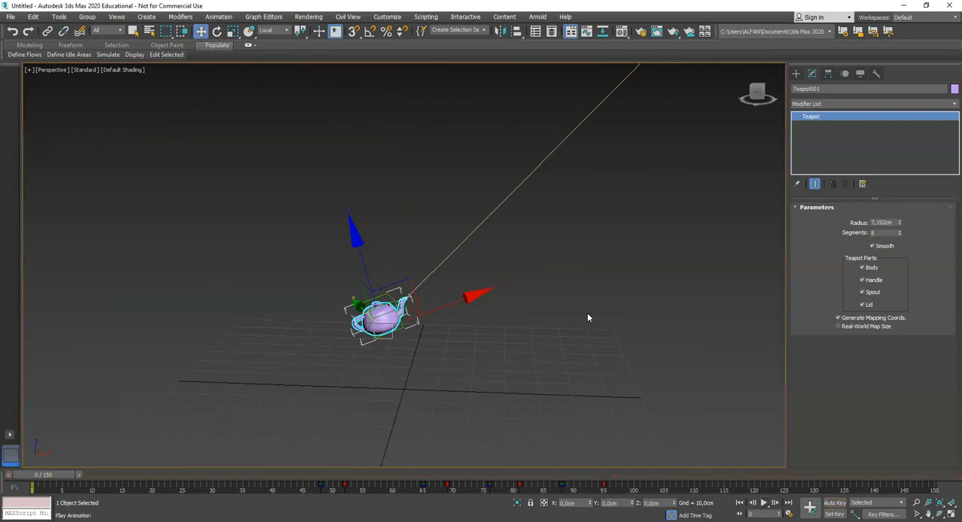
key(slash)
scroll(588, 312, down, 5)
middle_drag(647, 325, 518, 311)
scroll(518, 311, up, 1)
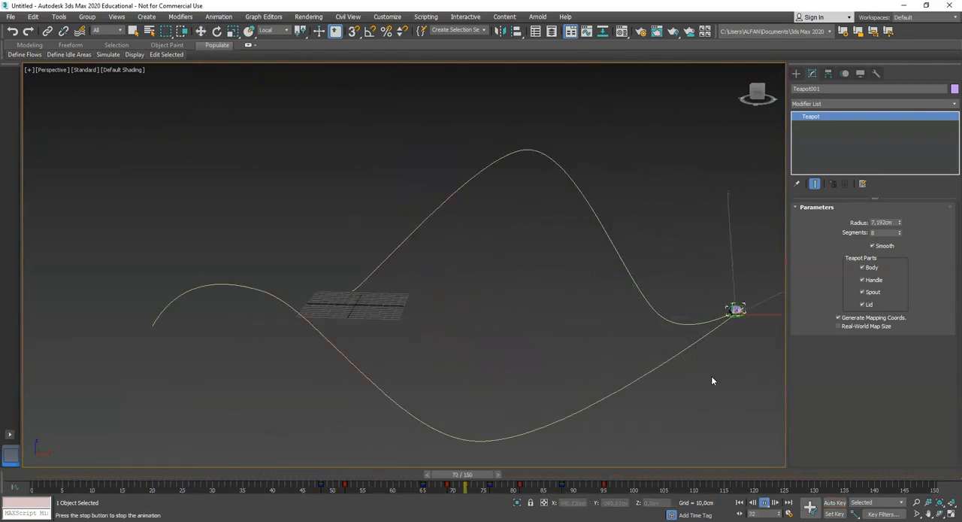
alt+middle_drag(679, 376, 430, 335)
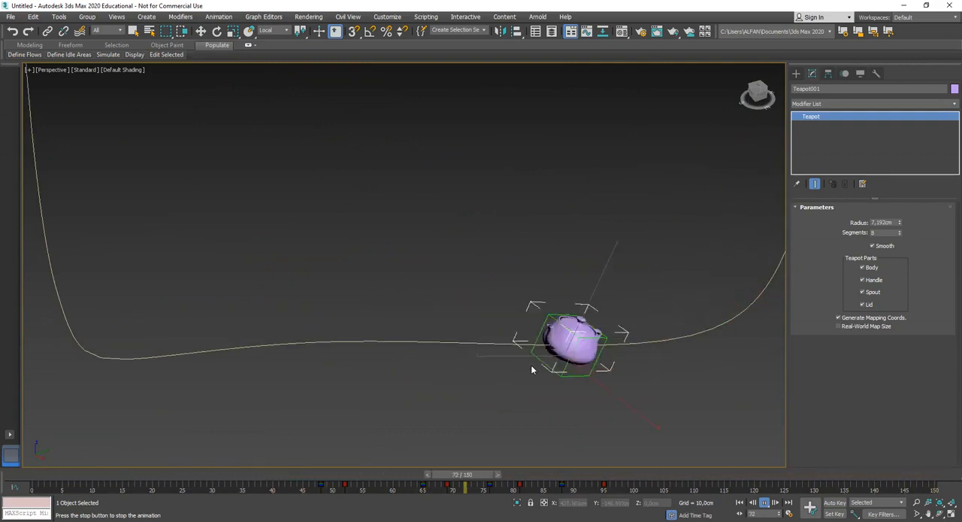
scroll(532, 367, down, 5)
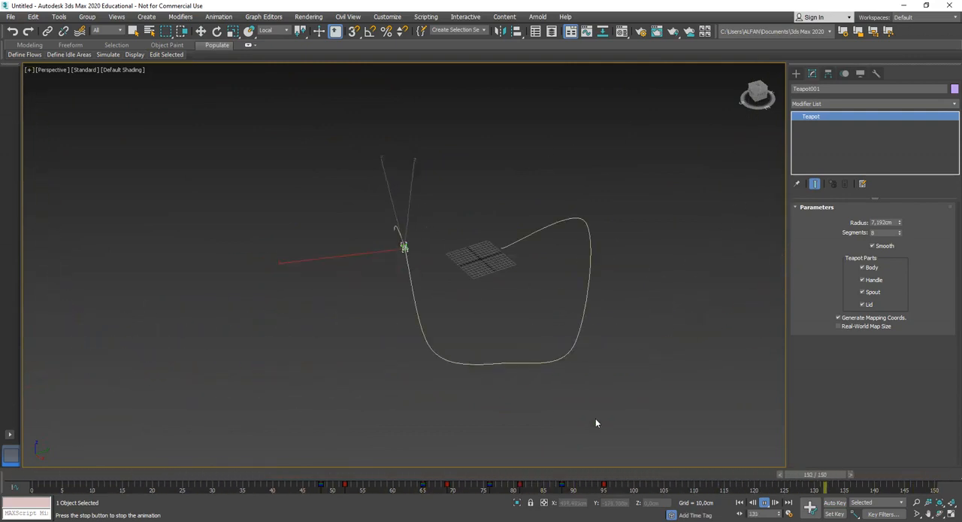
alt+middle_drag(636, 384, 590, 388)
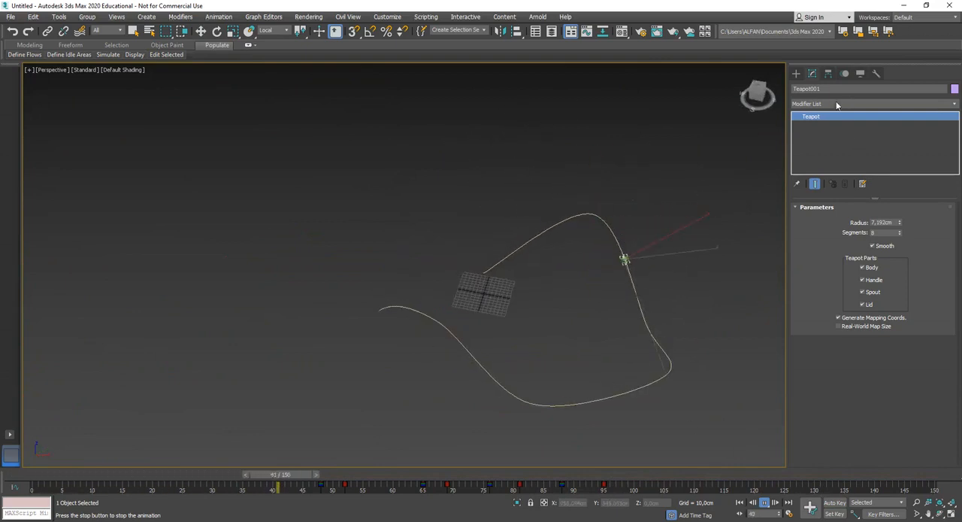
Stop the playback and return the animation to frame 0 with the teapot in close view
click(797, 73)
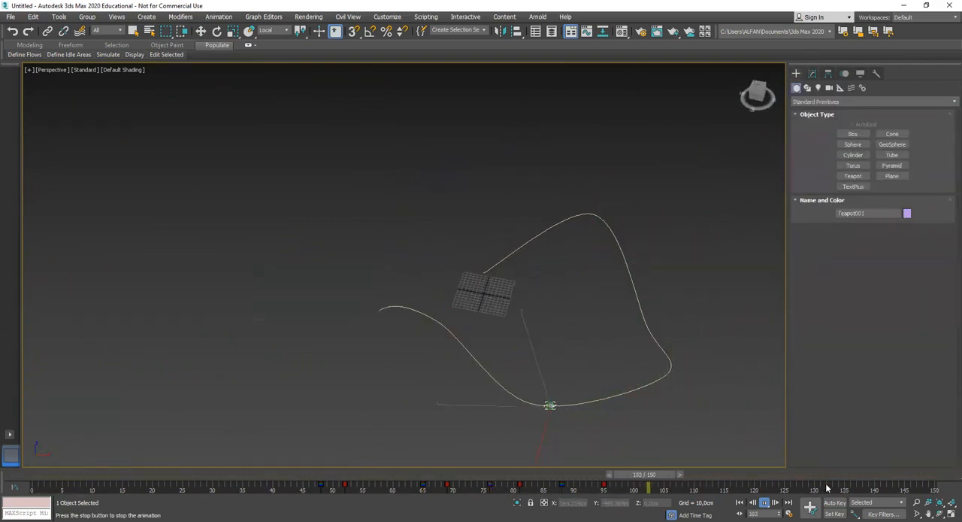
drag(780, 476, 13, 491)
alt+middle_drag(352, 324, 397, 342)
scroll(443, 321, up, 4)
mouse_move(484, 302)
alt+middle_down()
mouse_move(457, 318)
mouse_move(472, 314)
alt+middle_up()
scroll(451, 294, up, 4)
click(434, 227)
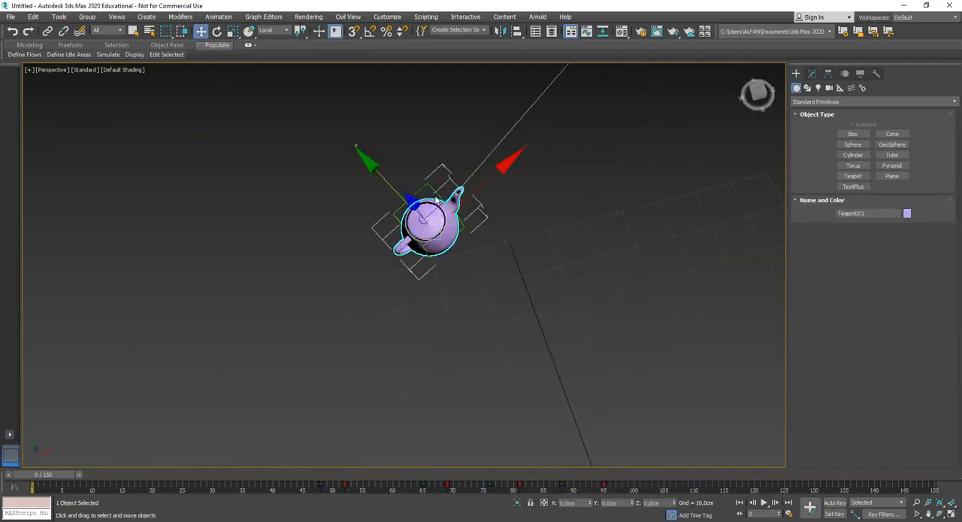
click(432, 189)
middle_drag(457, 220, 372, 249)
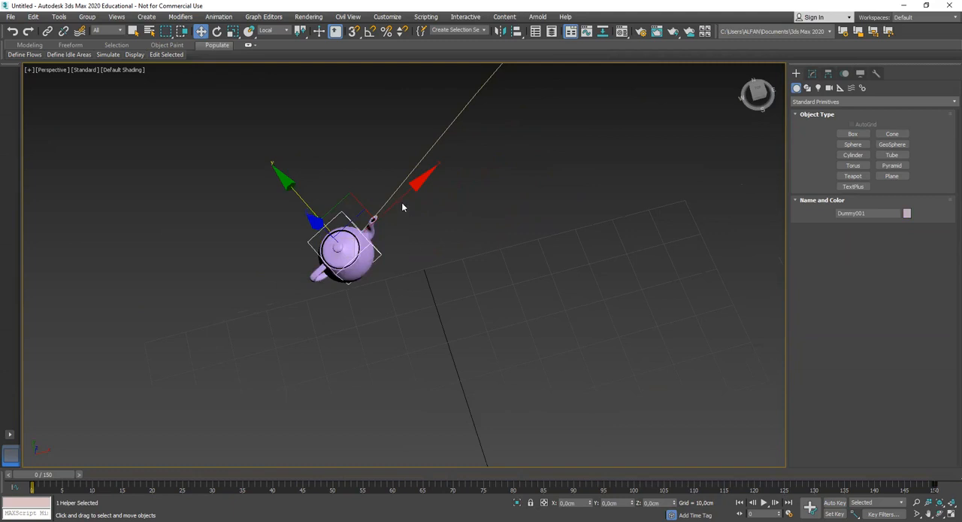
mouse_move(400, 197)
shift+mouse_down()
mouse_move(492, 131)
mouse_move(543, 112)
shift+mouse_up()
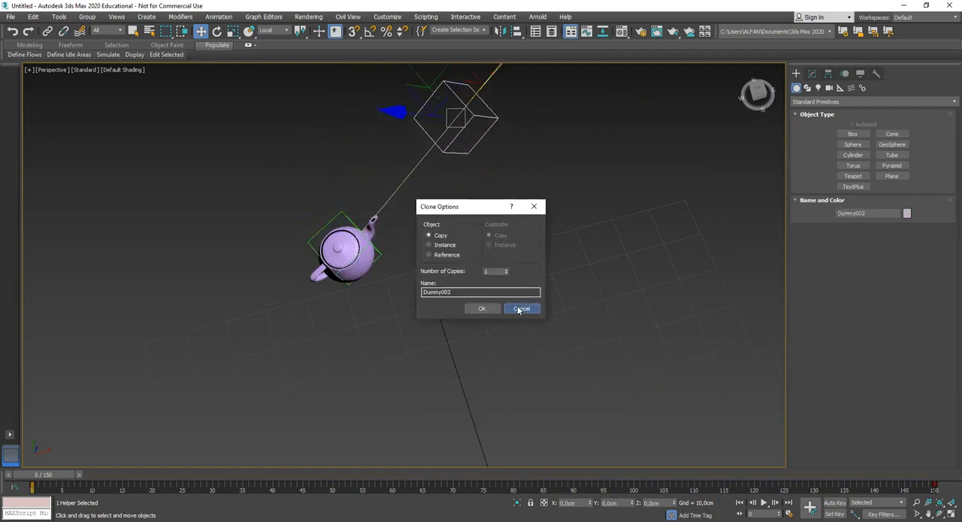
click(519, 309)
Clone the Dummy and its linked teapot together as one Copy farther along the spline, named Dummy002
ctrl+click(363, 257)
middle_drag(408, 259, 375, 278)
shift+drag(367, 216, 524, 88)
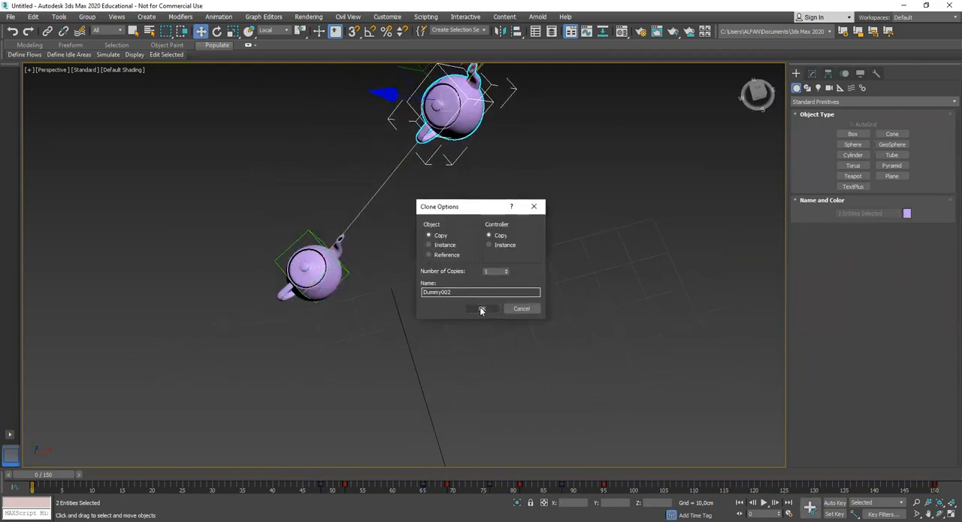
click(482, 310)
Scrub the first frames and examine how the copied Dummy and teapot travel along the spline ahead of the originals
scroll(414, 367, down, 2)
drag(66, 476, 82, 472)
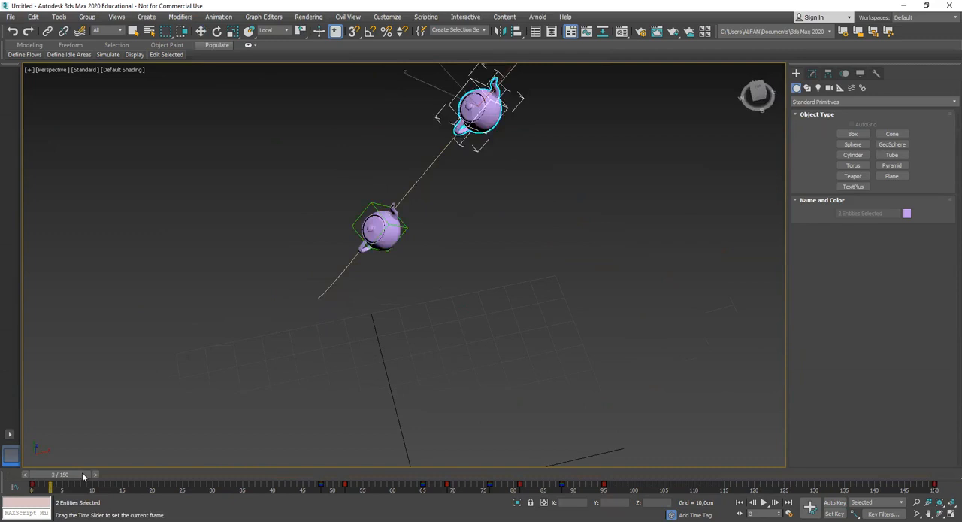
middle_drag(359, 369, 322, 391)
click(416, 337)
click(413, 147)
click(449, 167)
click(401, 112)
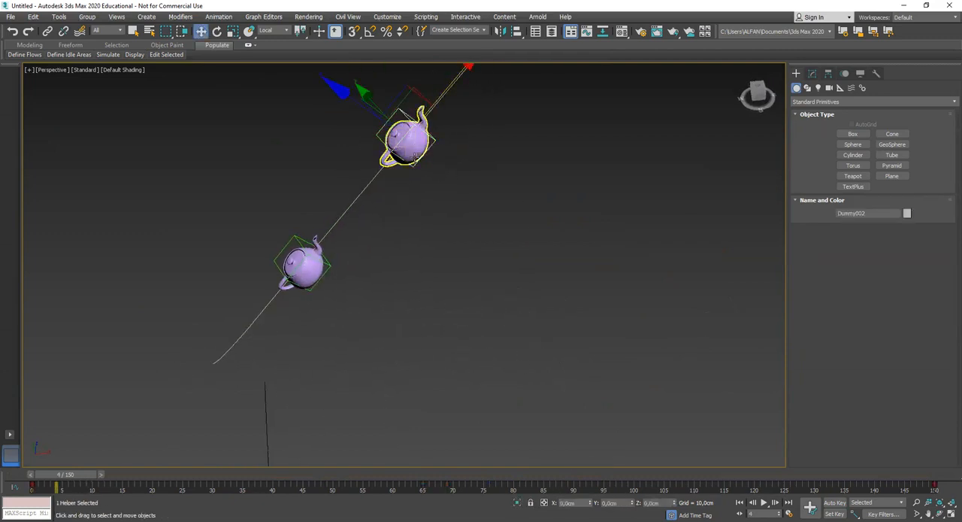
middle_drag(432, 193, 436, 201)
click(449, 248)
middle_drag(449, 248, 430, 291)
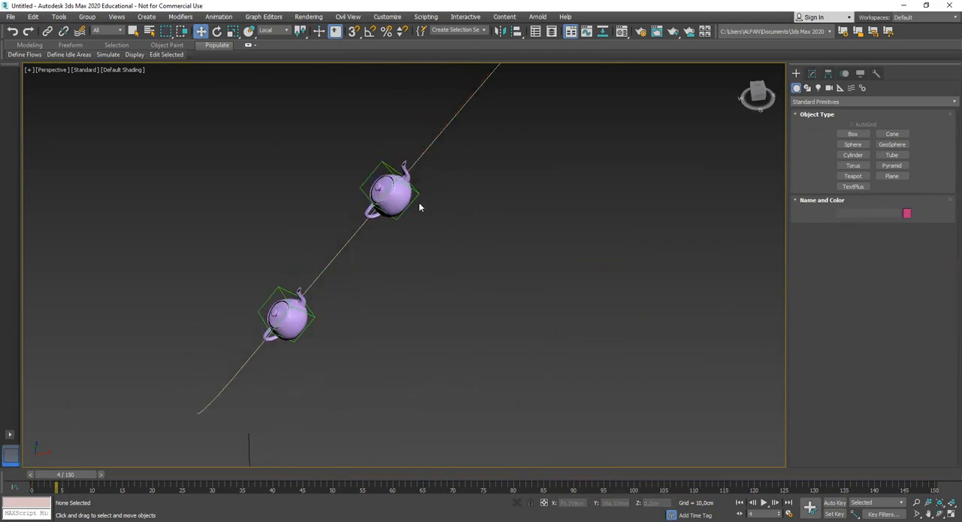
drag(72, 479, 118, 477)
scroll(421, 339, down, 5)
middle_drag(421, 338, 315, 394)
scroll(314, 394, up, 6)
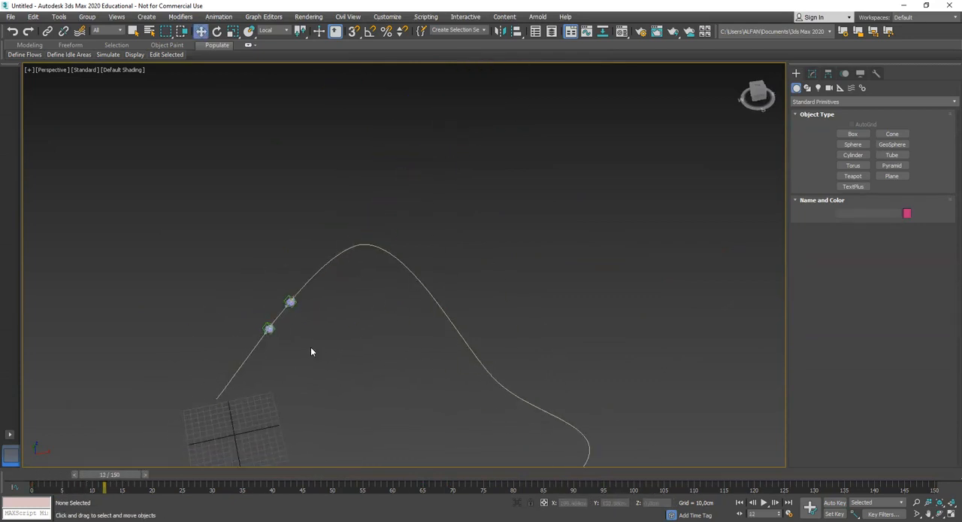
Delete all offset keys of the copied teapot and check its motion over the first frames
click(270, 242)
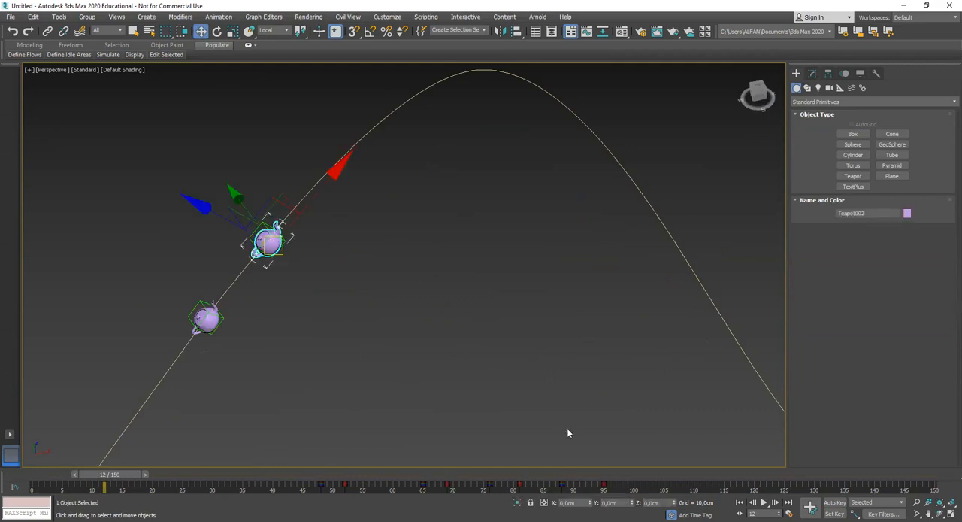
drag(633, 490, 286, 490)
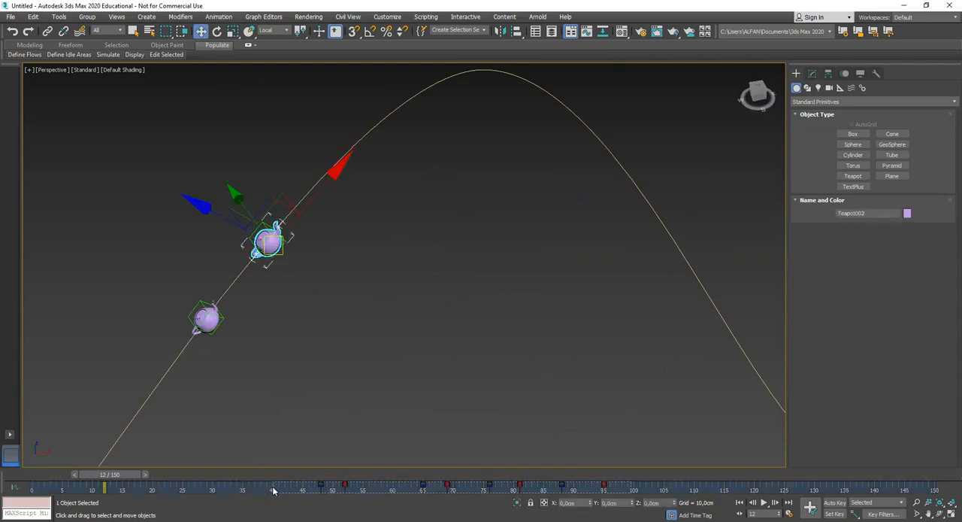
key(Delete)
drag(119, 476, 60, 486)
middle_drag(222, 418, 261, 367)
drag(66, 473, 145, 468)
middle_drag(347, 322, 288, 400)
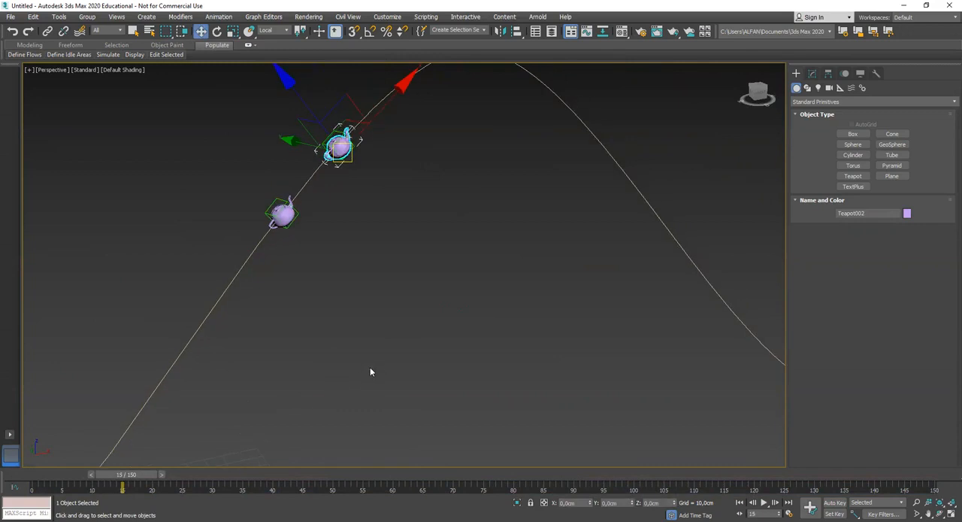
Try moving the copied Dummy's final path key to frame 110
click(395, 320)
click(338, 132)
middle_drag(634, 352, 591, 346)
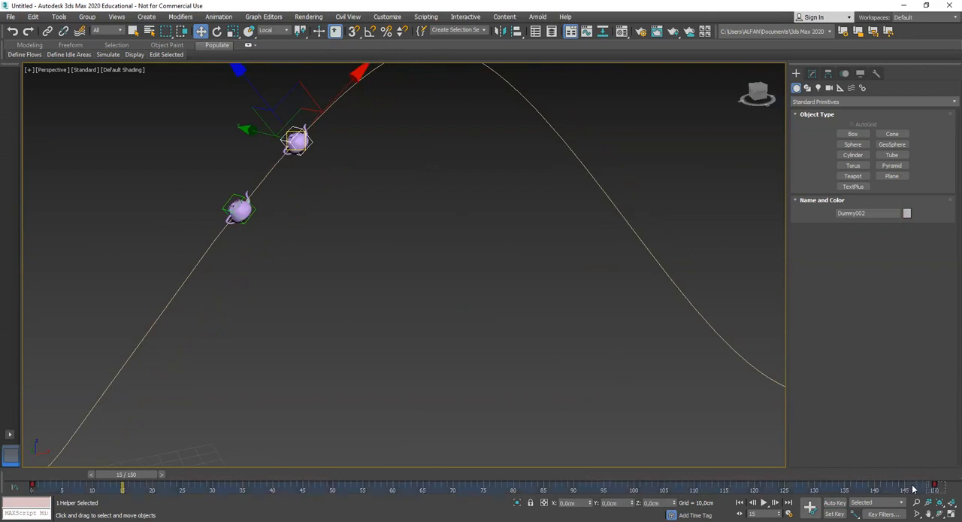
drag(935, 485, 770, 485)
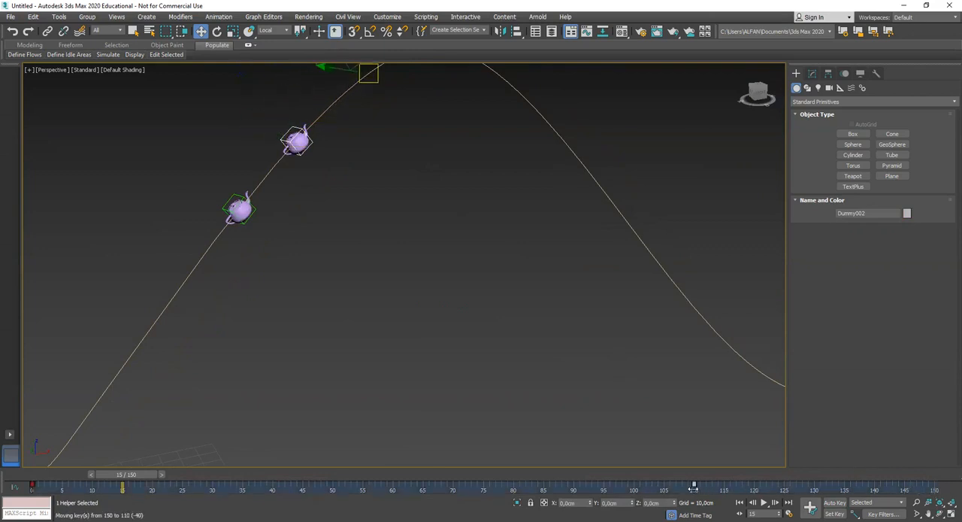
drag(695, 487, 694, 487)
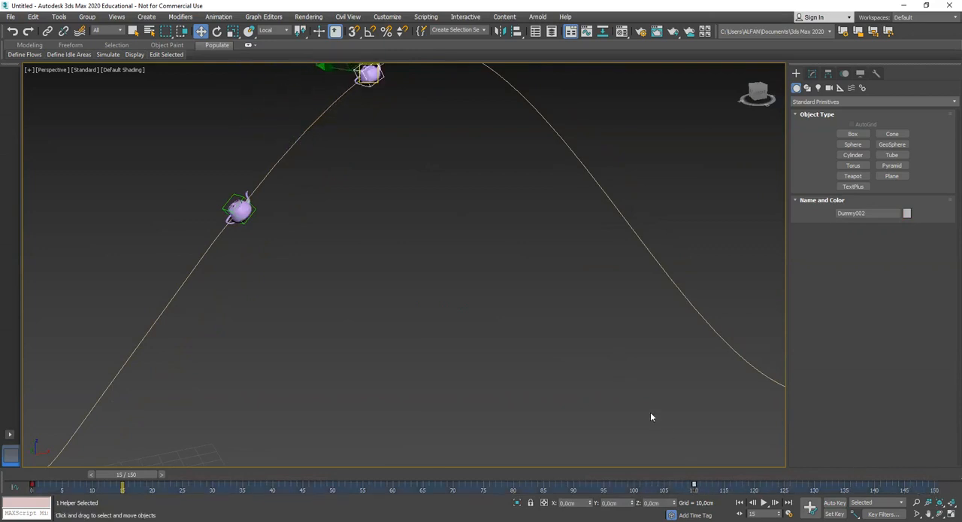
key(ctrl+z)
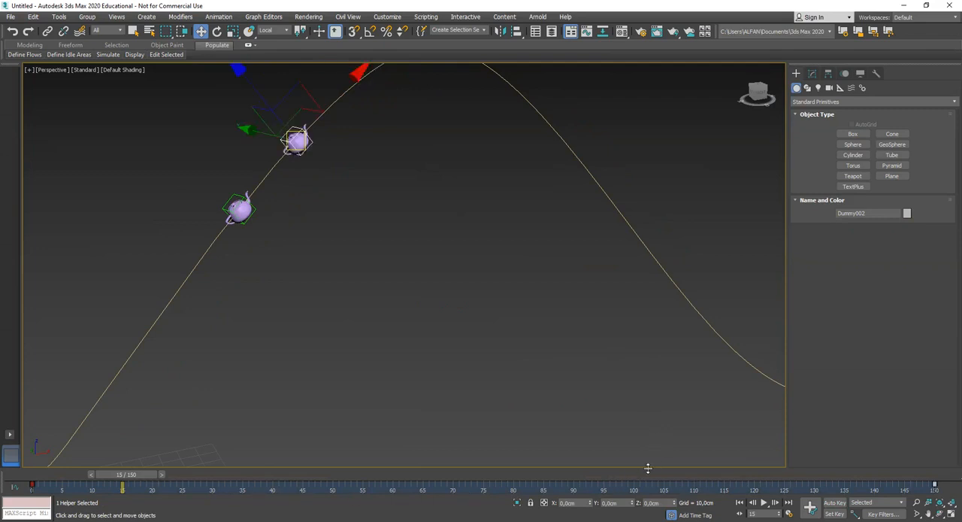
Return to frame 0 and move the original Dummy's final path key to frame 120
drag(136, 477, 51, 475)
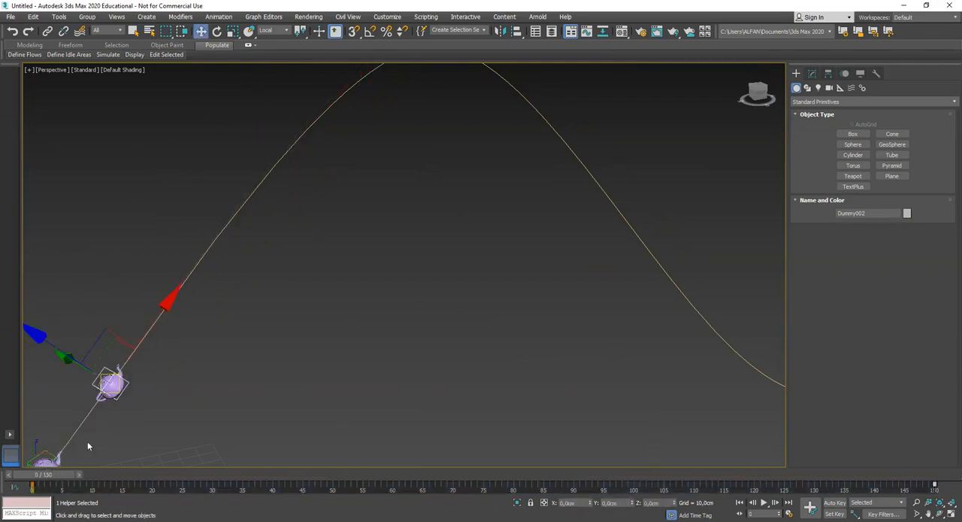
middle_drag(87, 441, 299, 345)
click(335, 367)
click(259, 351)
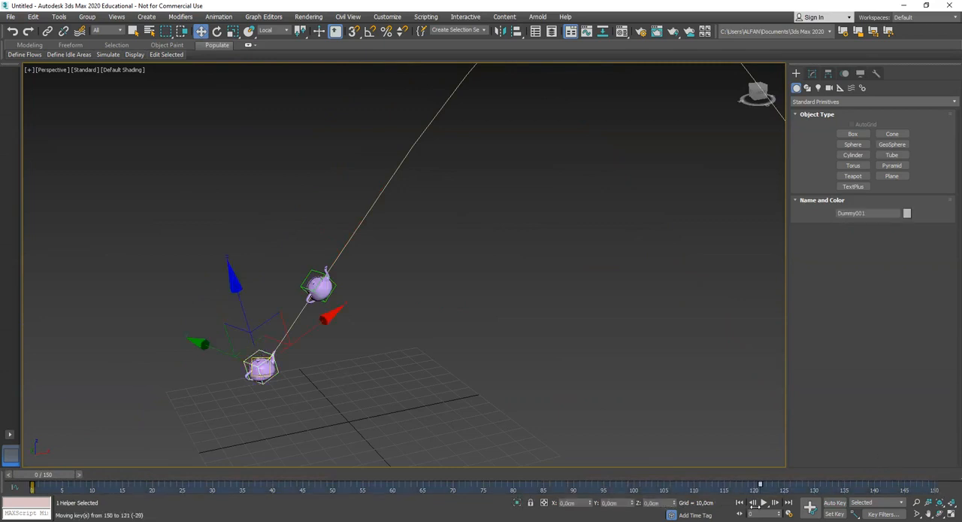
middle_drag(482, 346, 459, 348)
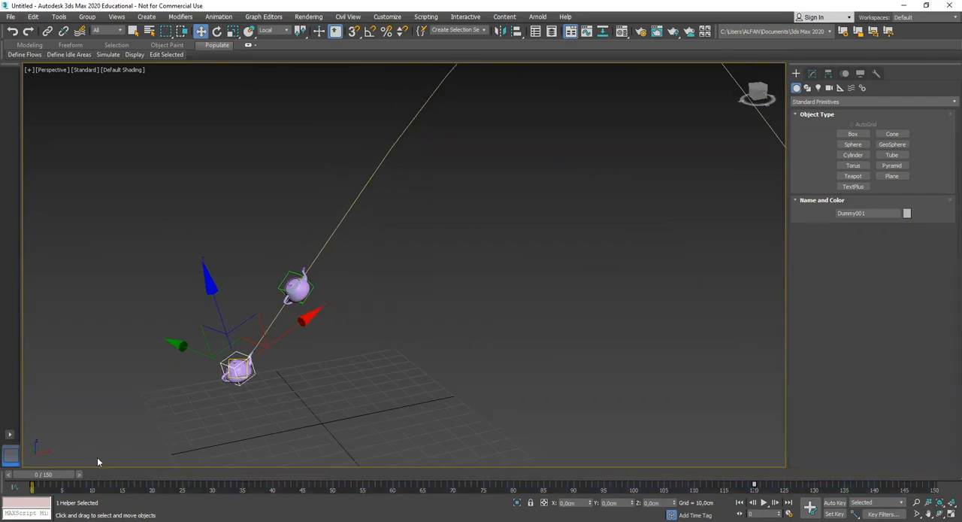
Go to frame 10, just before the trailing teapot runs into the leading one, and turn on Auto Key
drag(59, 479, 119, 478)
alt+middle_drag(322, 323, 288, 413)
drag(109, 475, 121, 475)
middle_drag(367, 307, 429, 338)
drag(114, 479, 92, 477)
key(w)
alt+middle_drag(181, 418, 332, 383)
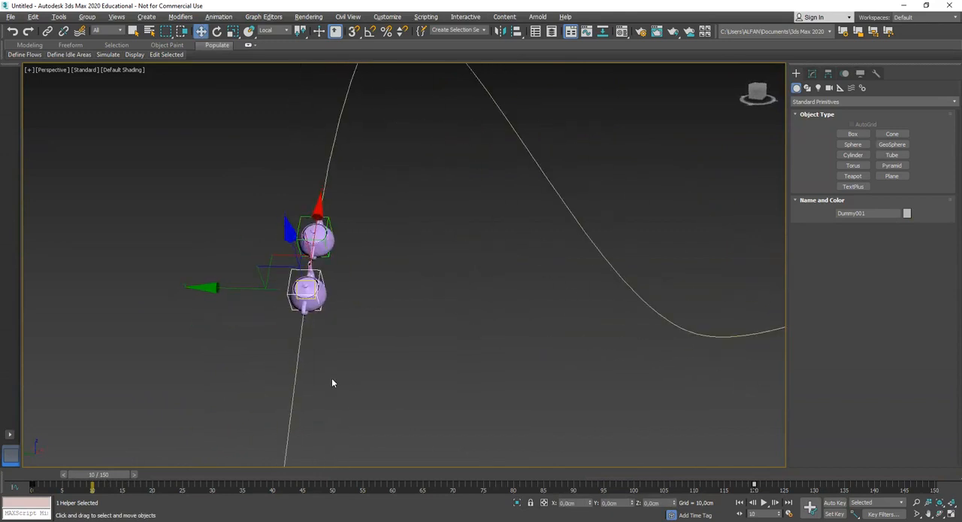
click(835, 502)
Try moving the trailing teapot sideways out of its Dummy along local Y at frame 13
drag(122, 476, 136, 477)
middle_drag(375, 269, 407, 326)
drag(290, 255, 263, 261)
click(352, 265)
drag(270, 265, 245, 267)
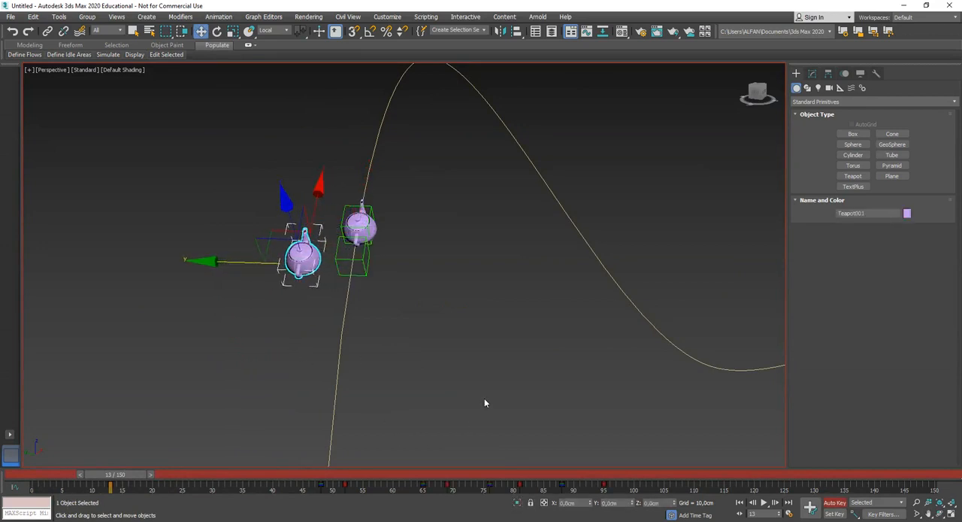
key(ctrl+z)
Select the trailing teapot and delete all of its existing offset keys
click(321, 354)
click(368, 256)
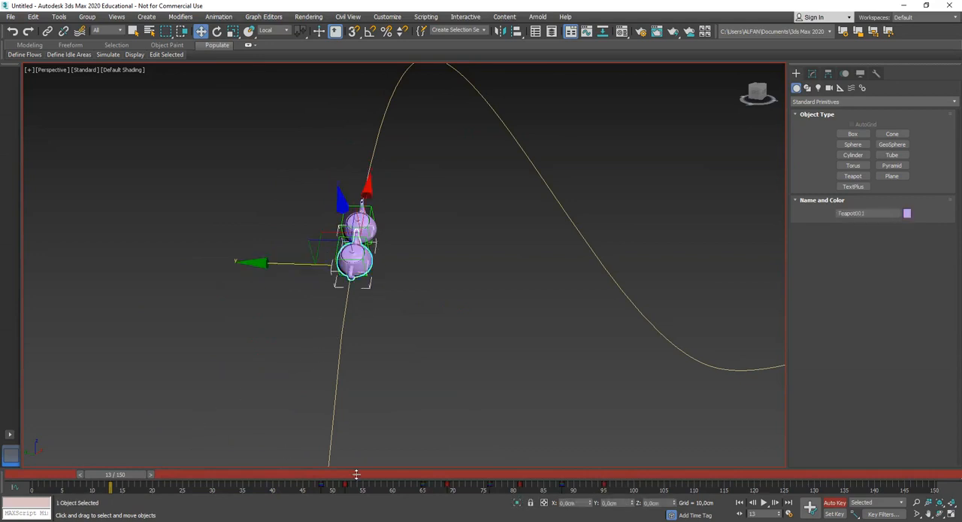
drag(628, 490, 290, 487)
key(Delete)
Set a starting key for the trailing teapot at frame 10, and at frame 13 move it about 21 cm sideways along local Y
mouse_move(129, 481)
mouse_down()
mouse_move(142, 473)
mouse_move(123, 480)
mouse_up()
middle_drag(468, 378, 487, 375)
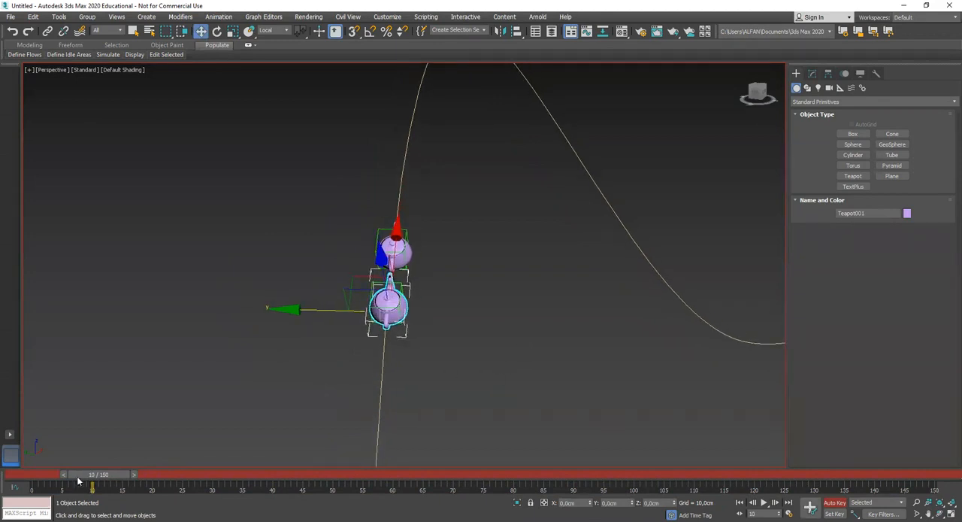
drag(120, 476, 138, 473)
middle_drag(377, 316, 412, 362)
drag(361, 291, 326, 293)
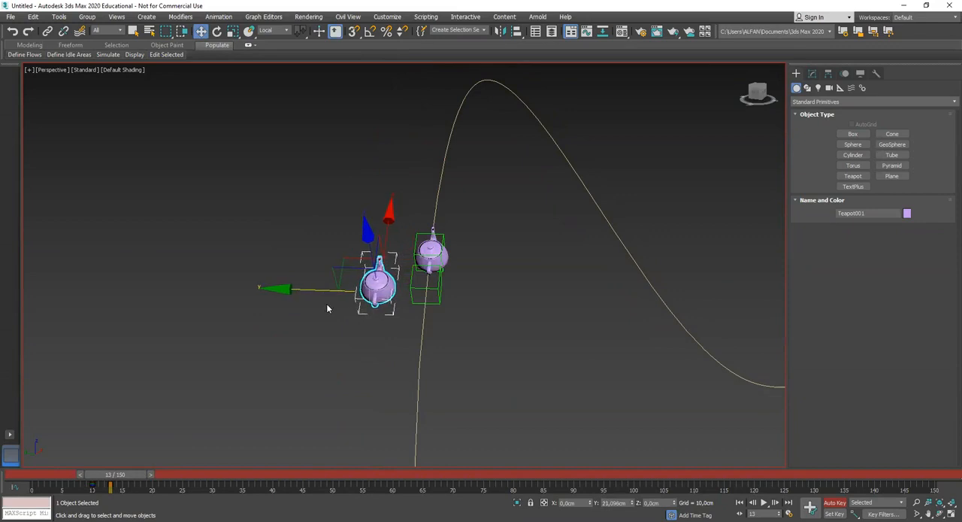
Set a holding key at frame 29, past the other teapot, and at frame 32 move the teapot back into its Dummy along local Y
mouse_move(140, 475)
mouse_down()
mouse_move(112, 479)
mouse_move(149, 475)
mouse_up()
key(w)
alt+middle_drag(268, 394, 341, 366)
drag(143, 476, 191, 470)
mouse_move(323, 376)
alt+middle_down()
mouse_move(373, 337)
mouse_move(418, 323)
mouse_move(352, 328)
mouse_move(393, 361)
mouse_move(323, 391)
alt+middle_up()
drag(204, 474, 232, 474)
key(w)
drag(236, 475, 257, 475)
middle_drag(462, 370, 436, 309)
drag(636, 335, 576, 337)
alt+middle_drag(570, 337, 491, 476)
Turn off Auto Key, deselect the teapot and scrub back through the overtaking move
mouse_move(239, 476)
mouse_down()
mouse_move(154, 476)
mouse_move(254, 479)
mouse_up()
alt+middle_drag(572, 303, 632, 323)
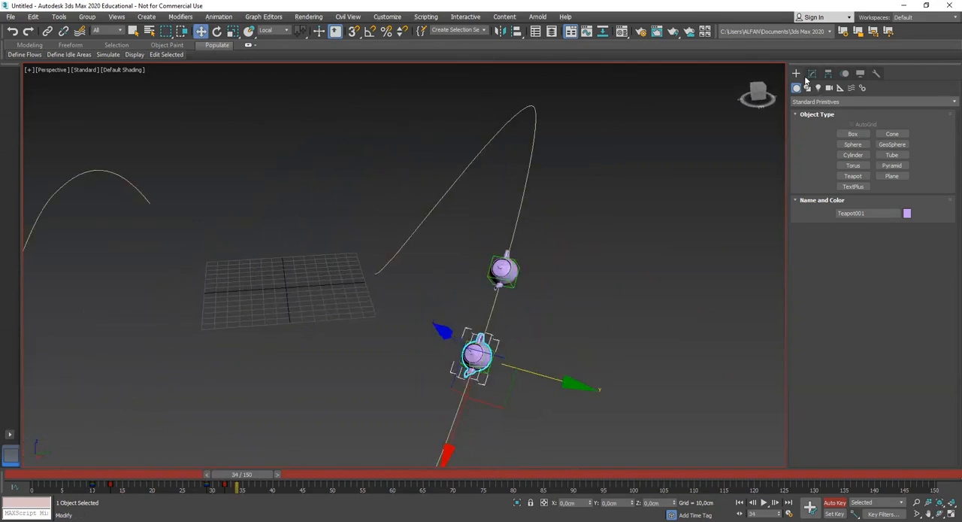
click(682, 391)
mouse_move(241, 475)
mouse_down()
mouse_move(93, 482)
mouse_move(230, 475)
mouse_up()
middle_drag(541, 338, 379, 420)
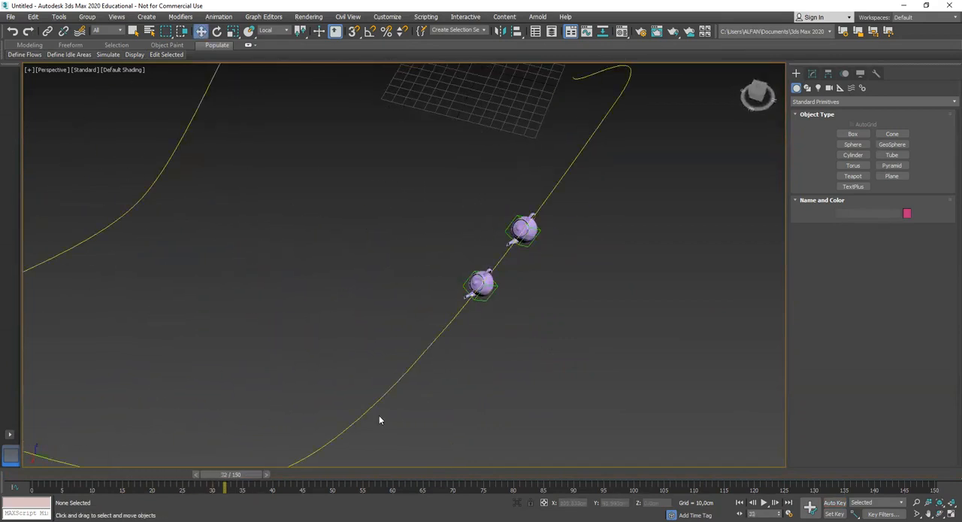
drag(248, 471, 182, 490)
middle_drag(430, 312, 329, 421)
Change the overtaking teapot's object color to red and deselect it
click(544, 219)
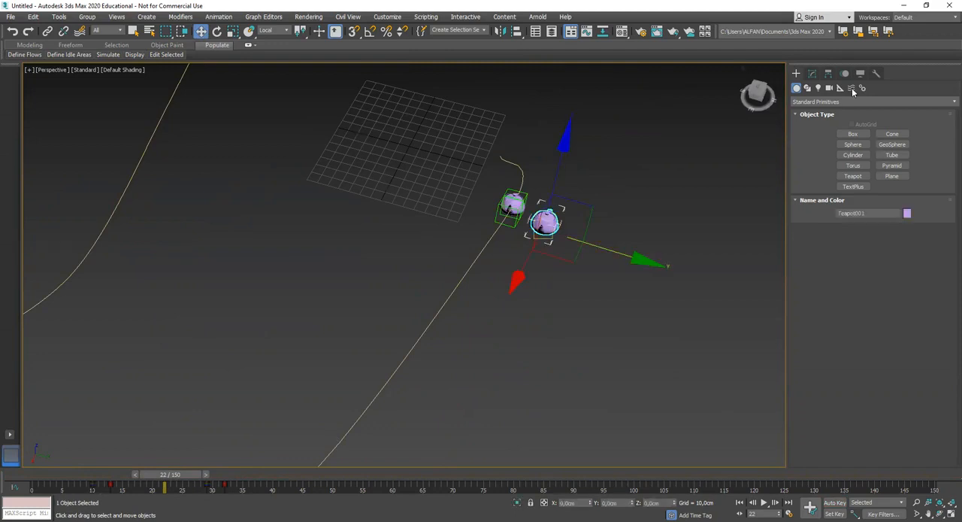
click(907, 214)
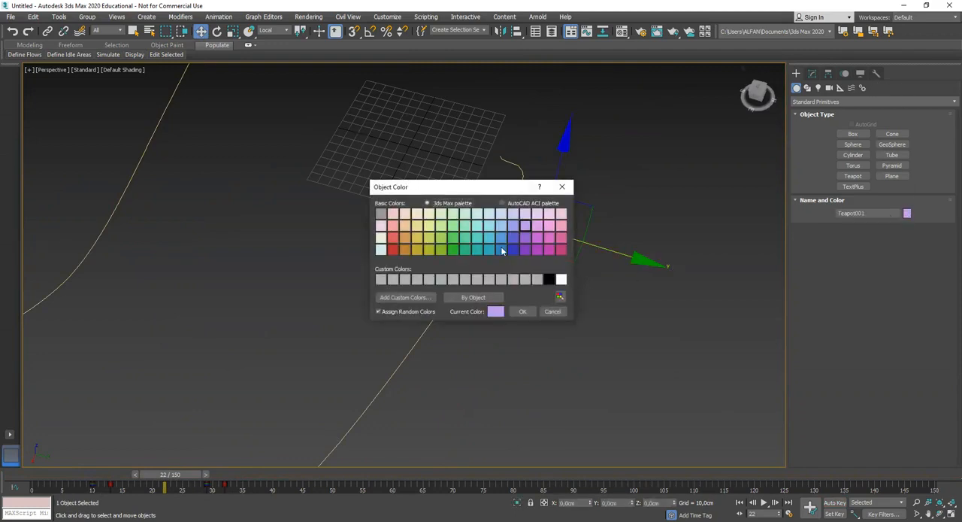
click(393, 238)
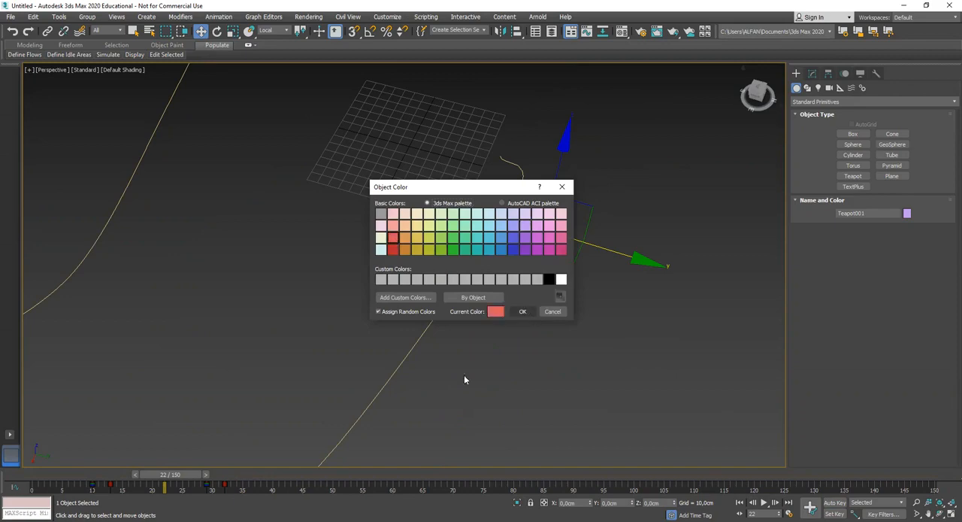
click(524, 311)
click(518, 356)
Scrub through the animation and examine the red teapot overtaking the purple one along the spline
drag(190, 477, 96, 497)
mouse_move(437, 287)
alt+middle_down()
mouse_move(465, 260)
mouse_move(454, 259)
mouse_move(451, 280)
alt+middle_up()
scroll(466, 261, up, 4)
alt+middle_drag(410, 321, 376, 361)
drag(97, 477, 231, 474)
scroll(459, 347, down, 5)
middle_drag(504, 354, 546, 214)
drag(229, 476, 256, 476)
middle_drag(425, 425, 441, 376)
alt+middle_drag(514, 329, 527, 369)
scroll(527, 369, down, 5)
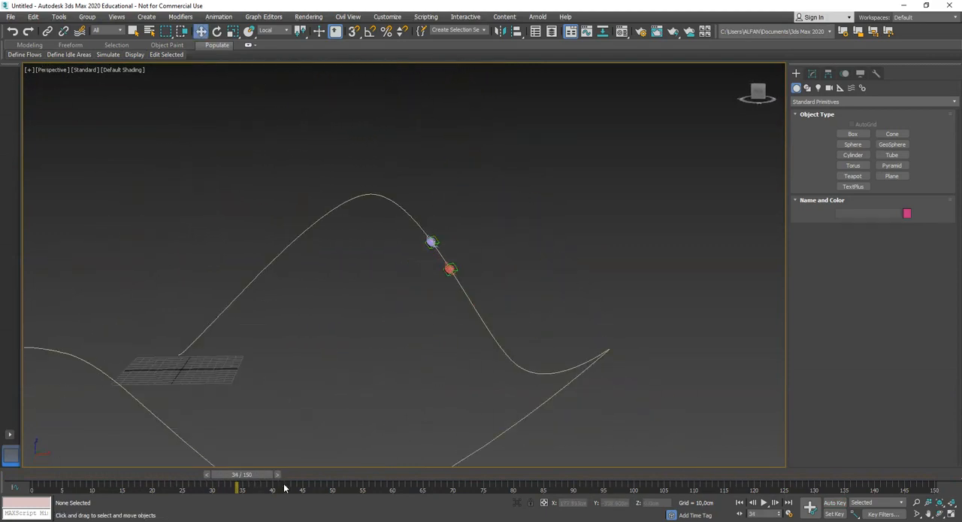
drag(262, 477, 507, 449)
alt+middle_drag(508, 449, 513, 376)
Clone the path spline a short distance below the original
click(513, 375)
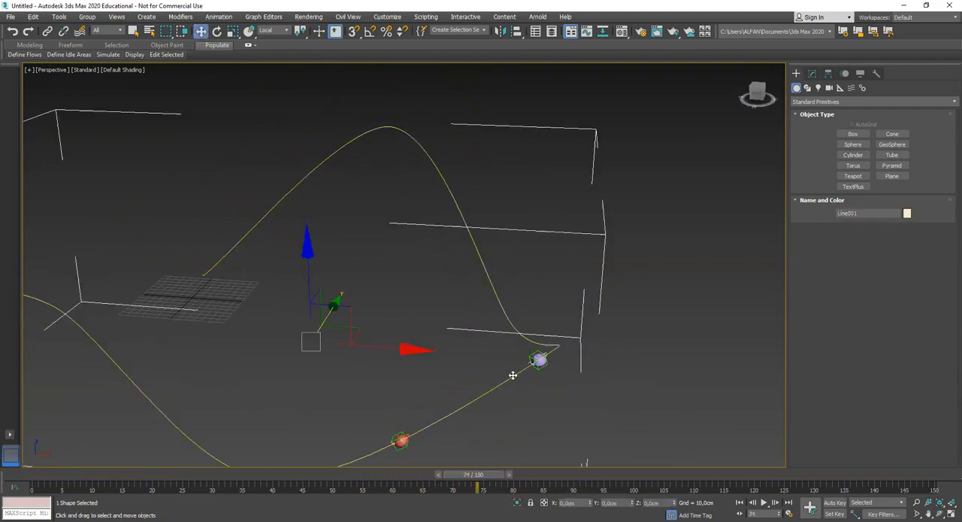
scroll(530, 367, down, 4)
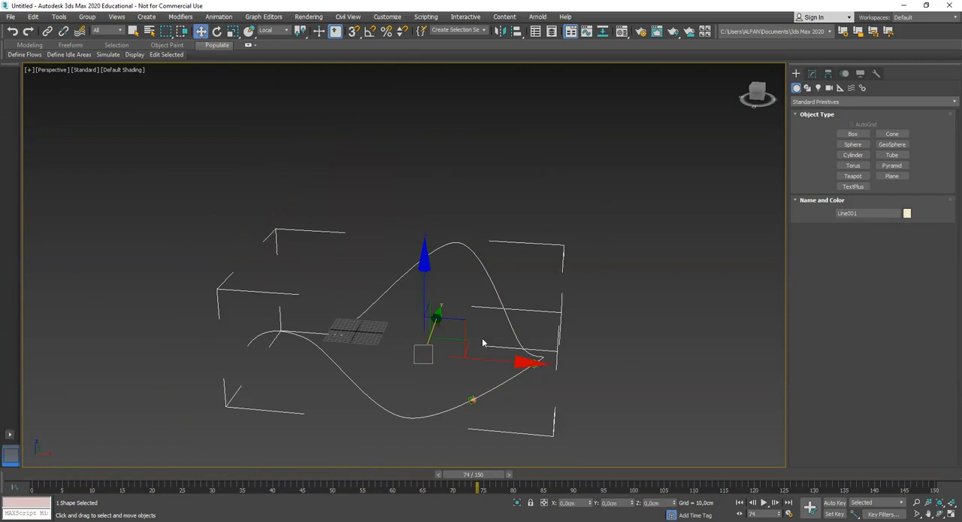
shift+drag(426, 296, 427, 306)
click(477, 307)
Make the copied spline visible in renderer and viewport with a Rectangular cross-section, and set its length to 7.44 cm
click(812, 73)
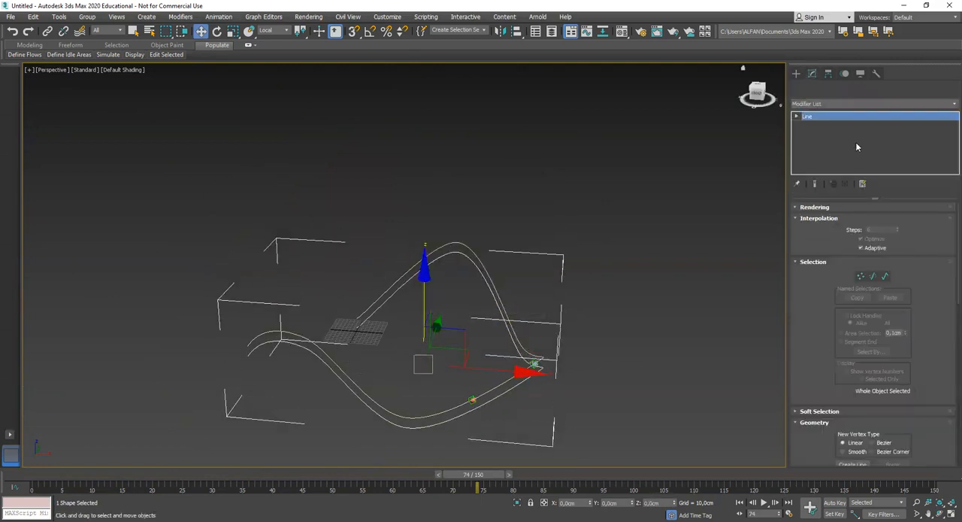
click(815, 208)
click(839, 225)
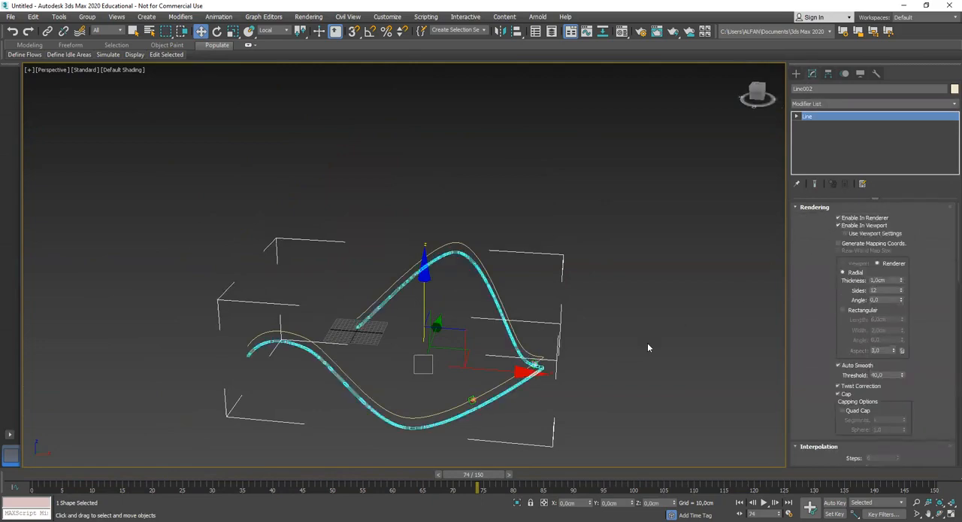
scroll(646, 331, up, 5)
click(844, 310)
middle_drag(648, 341, 679, 312)
drag(902, 319, 902, 303)
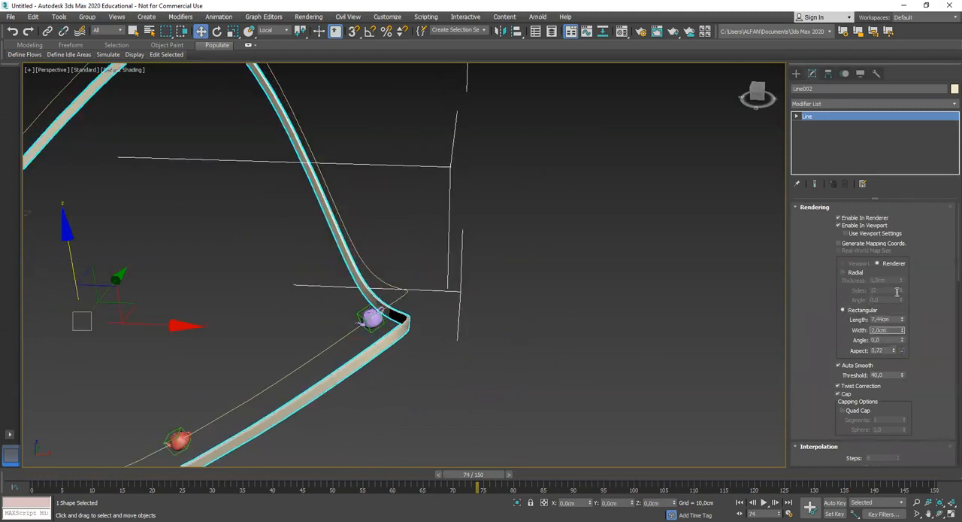
Set the rectangular width of the copied spline to 52.18 cm and raise it slightly toward the teapots' path
drag(902, 318, 801, 103)
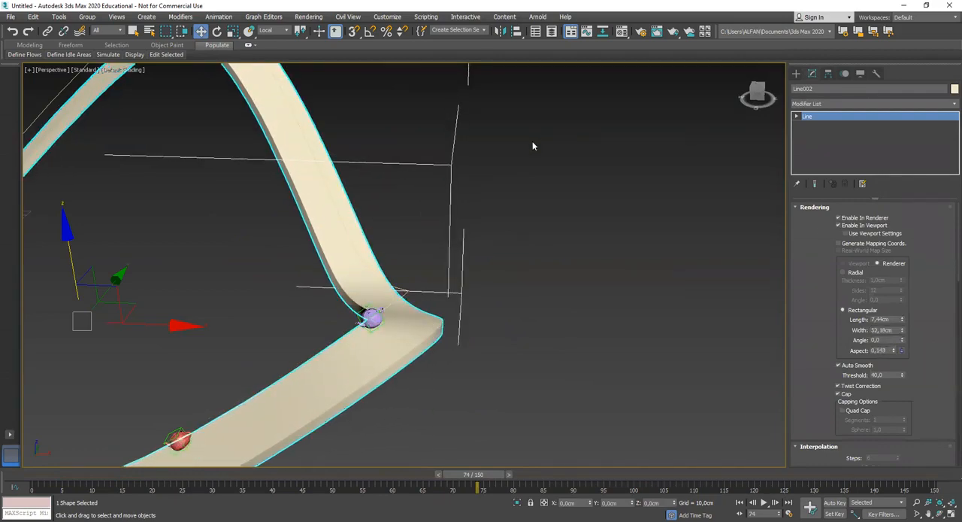
scroll(533, 146, down, 5)
alt+middle_drag(518, 188, 410, 228)
scroll(423, 253, up, 2)
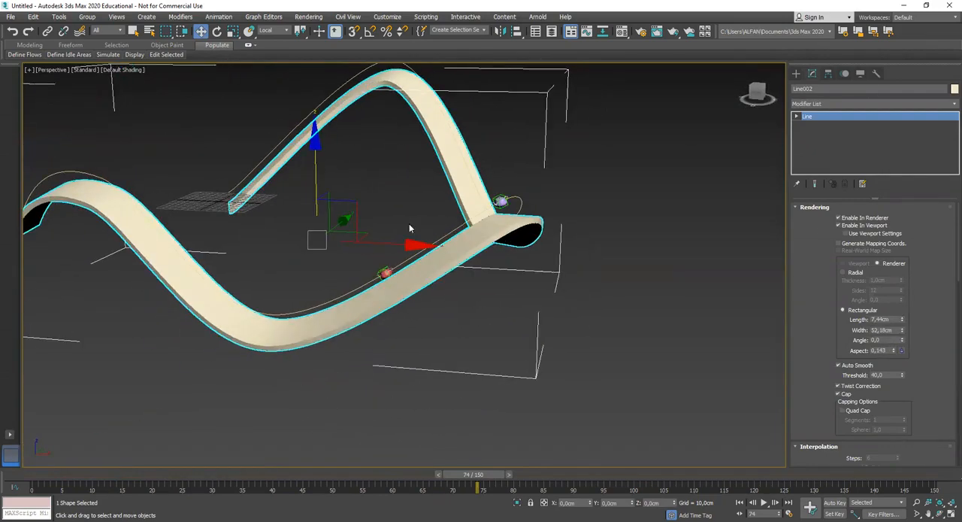
alt+middle_drag(316, 174, 316, 163)
drag(481, 476, 193, 482)
middle_drag(385, 274, 415, 349)
click(557, 156)
Scrub the animation to frame 108 and examine the two teapots travelling along the track from several angles
middle_drag(378, 193, 366, 338)
scroll(403, 235, up, 5)
scroll(395, 308, down, 2)
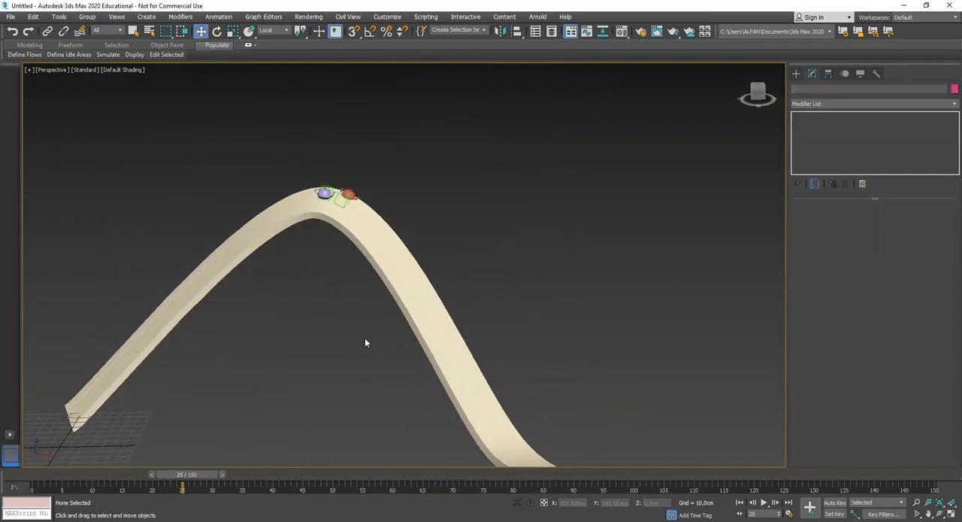
drag(188, 475, 269, 474)
middle_drag(366, 413, 314, 398)
drag(235, 473, 296, 477)
scroll(476, 332, down, 5)
alt+middle_drag(476, 332, 445, 344)
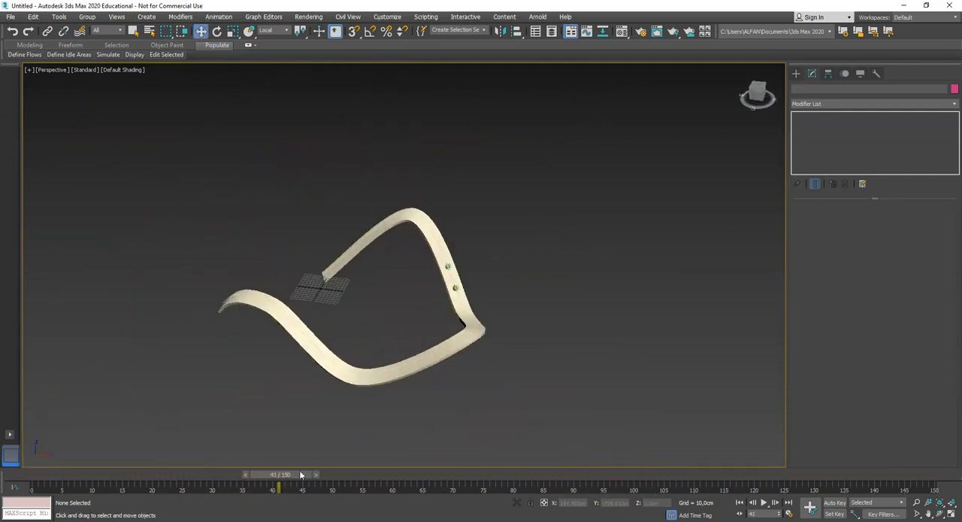
drag(293, 475, 681, 479)
key(w)
alt+middle_drag(368, 382, 508, 377)
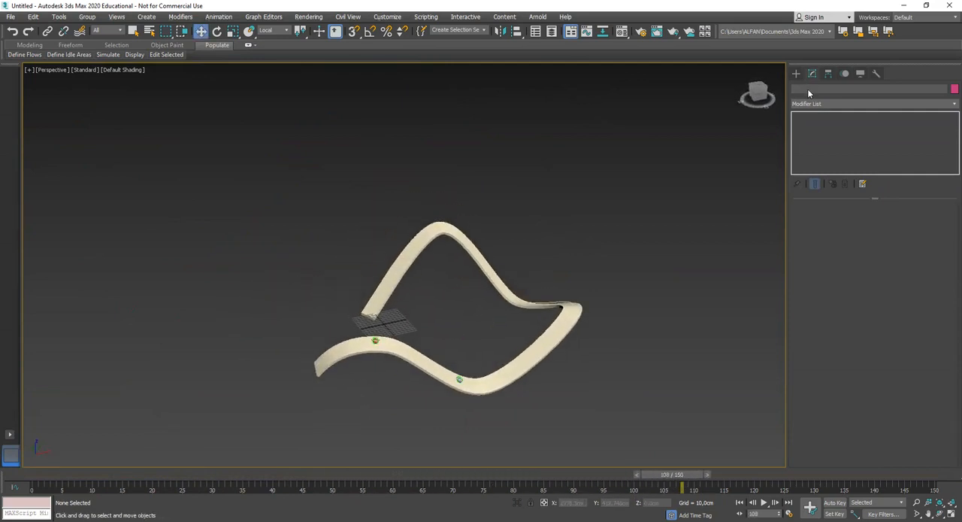
Bring up the creation options for Standard Primitives
click(797, 73)
alt+middle_drag(533, 299, 531, 335)
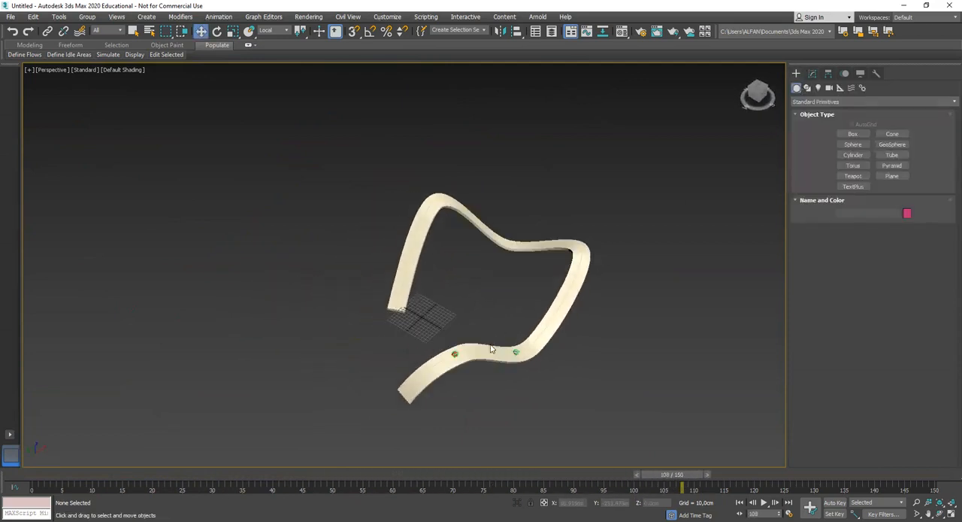
scroll(533, 338, up, 3)
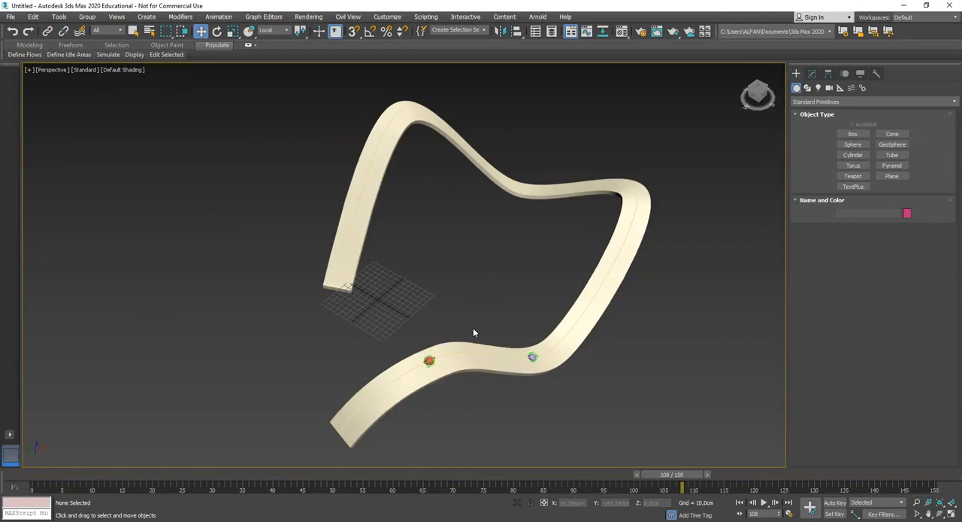
At frame 0, clone the purple teapot's Dummy as a copy placed farther ahead along the track
alt+middle_drag(485, 378, 535, 346)
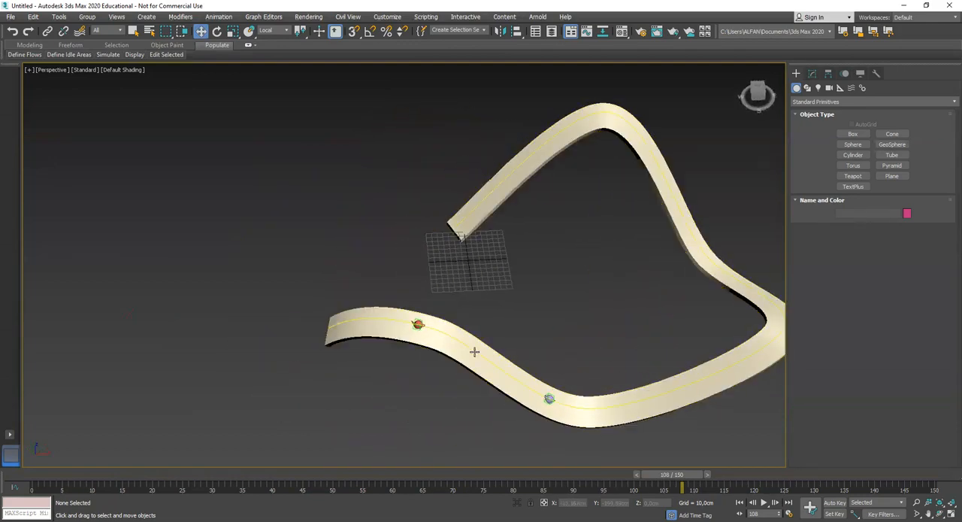
alt+middle_drag(474, 350, 488, 348)
drag(669, 476, 22, 474)
scroll(443, 301, up, 5)
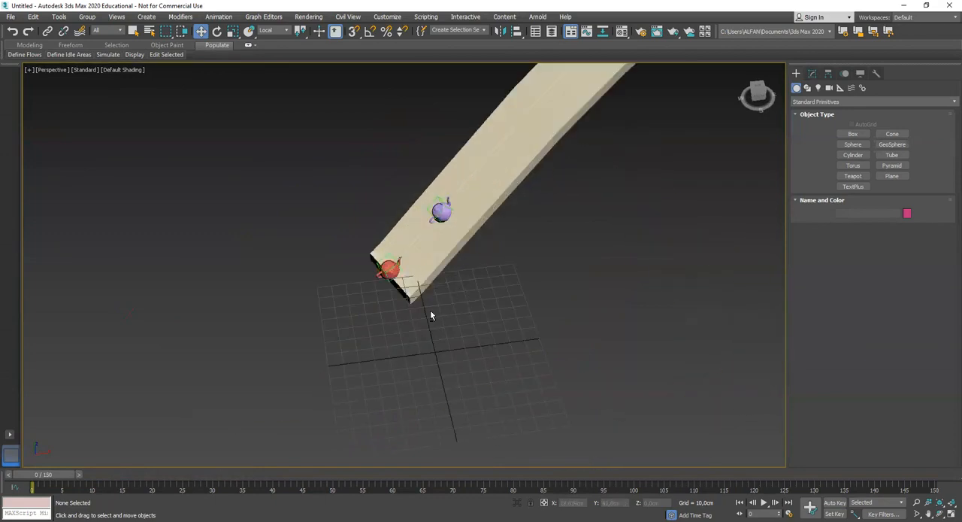
alt+middle_drag(424, 308, 375, 316)
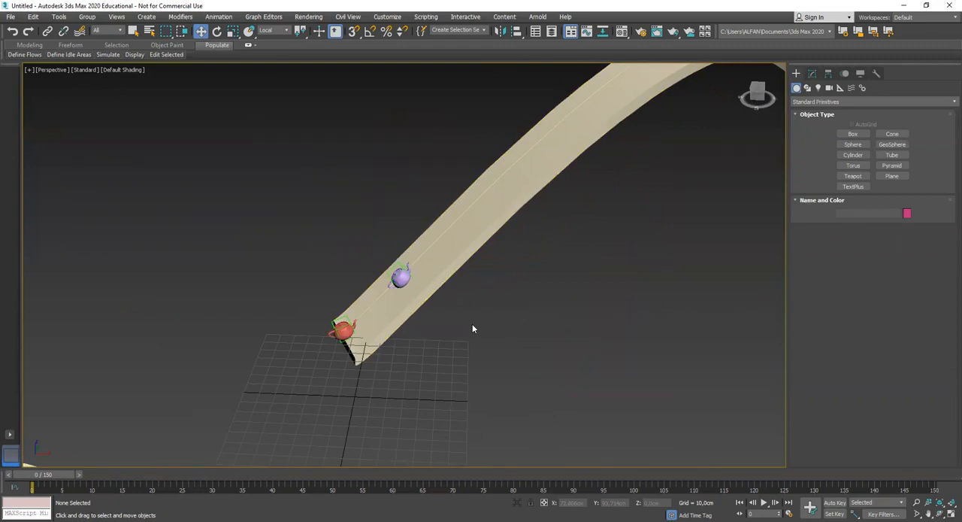
scroll(481, 334, down, 5)
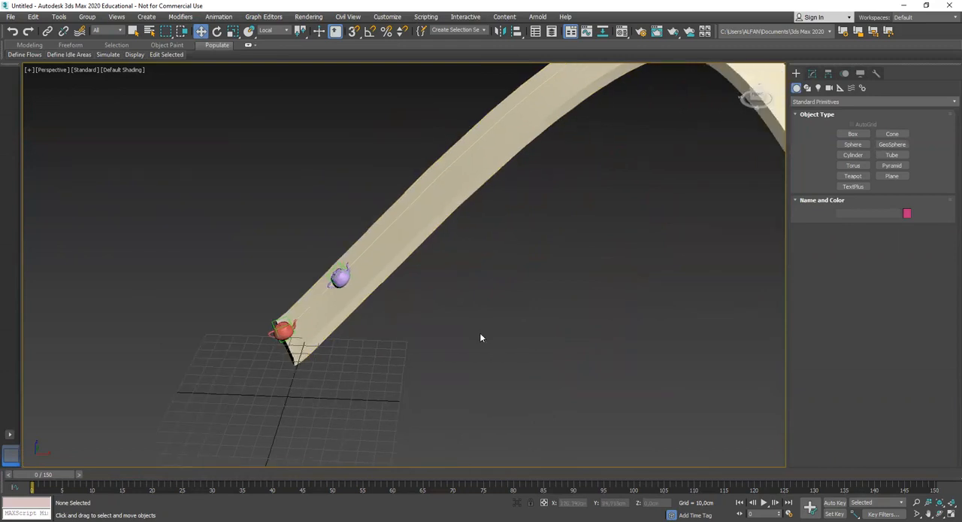
scroll(496, 321, up, 5)
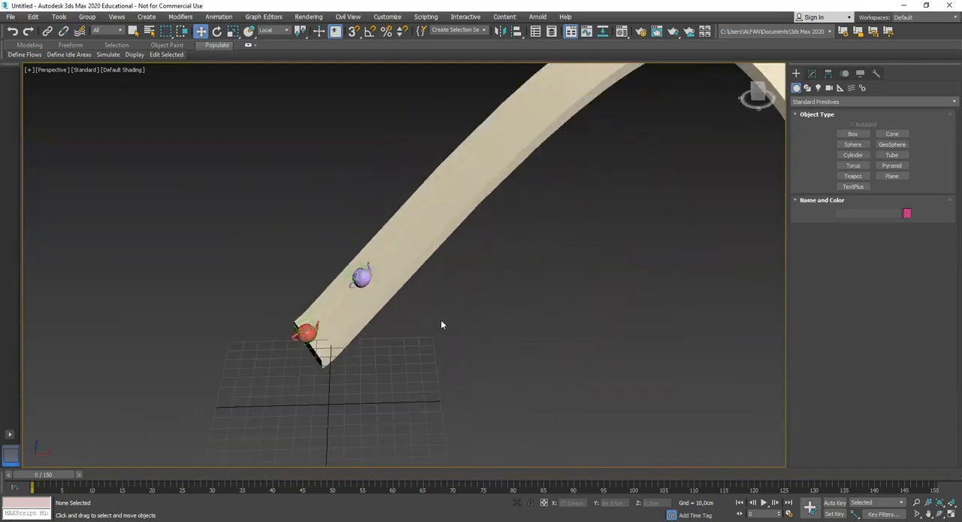
click(360, 263)
mouse_move(374, 284)
alt+middle_down()
mouse_move(380, 291)
mouse_move(367, 296)
alt+middle_up()
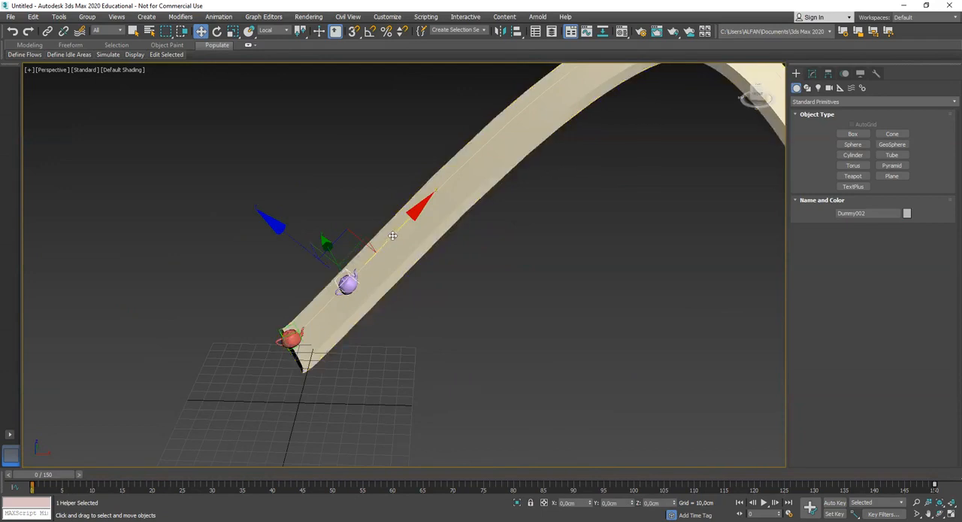
shift+drag(430, 221, 490, 198)
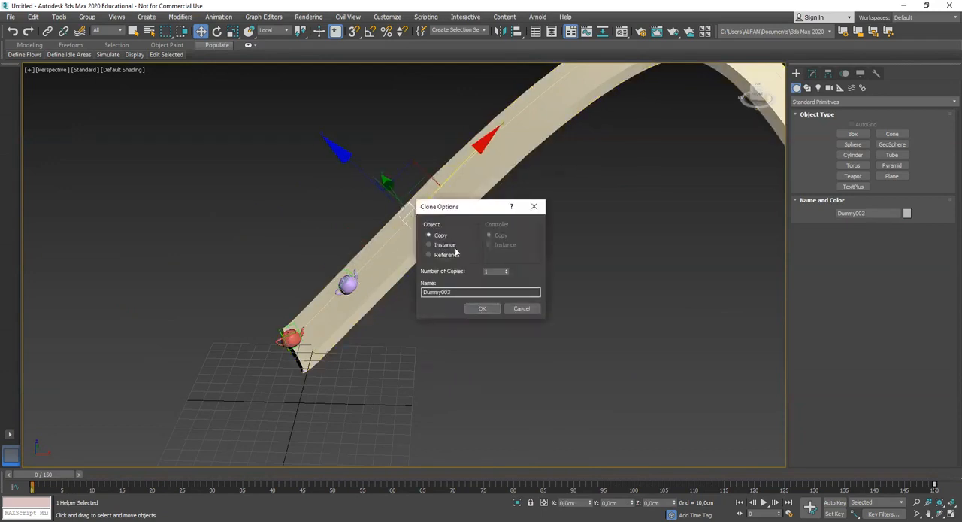
click(485, 308)
Scrub to frame 40 and move the copied Dummy's last key to frame 116
scroll(460, 288, down, 2)
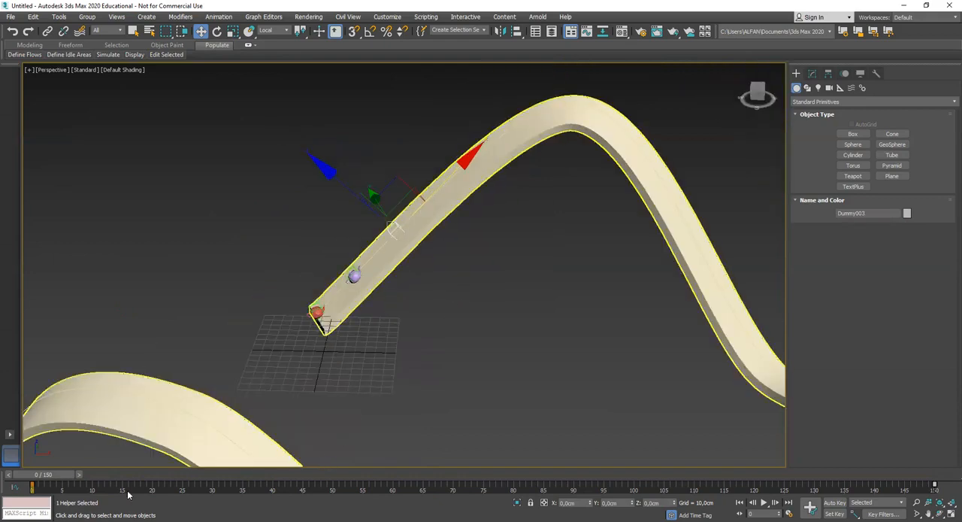
drag(59, 478, 293, 474)
middle_drag(444, 346, 391, 338)
scroll(386, 356, down, 2)
scroll(486, 326, up, 5)
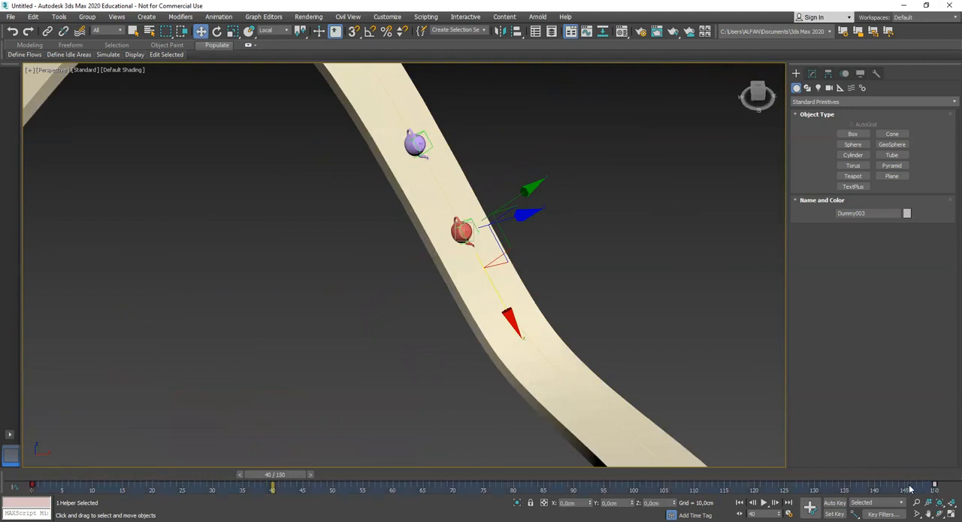
drag(936, 483, 729, 486)
alt+middle_drag(681, 457, 655, 445)
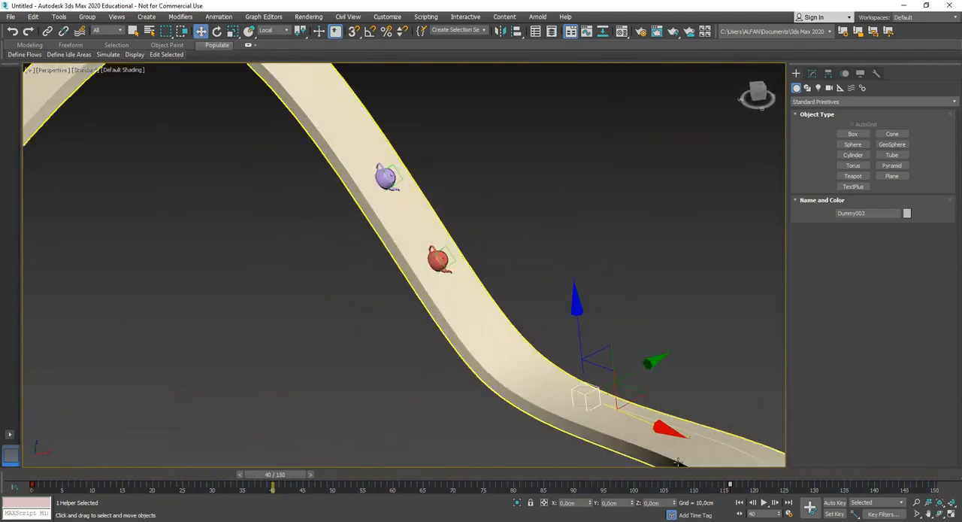
Scrub back to frame 7 and examine how far the copied Dummy travels ahead of the teapots
drag(278, 475, 163, 481)
middle_drag(328, 295, 378, 391)
scroll(378, 353, down, 3)
alt+middle_drag(378, 351, 349, 416)
drag(159, 476, 81, 475)
middle_drag(251, 361, 428, 341)
scroll(435, 319, up, 3)
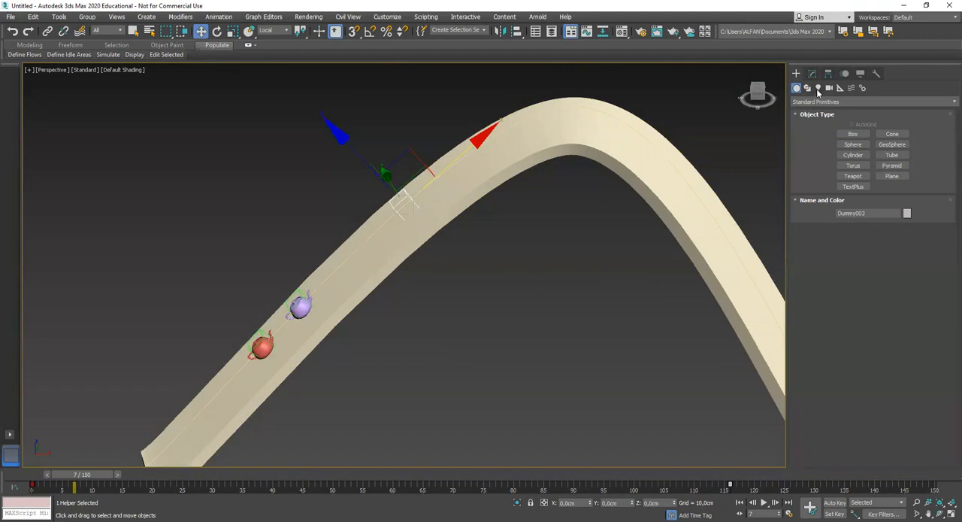
Create a Free camera beside the track and bring up its parameters
alt+middle_drag(506, 246, 536, 248)
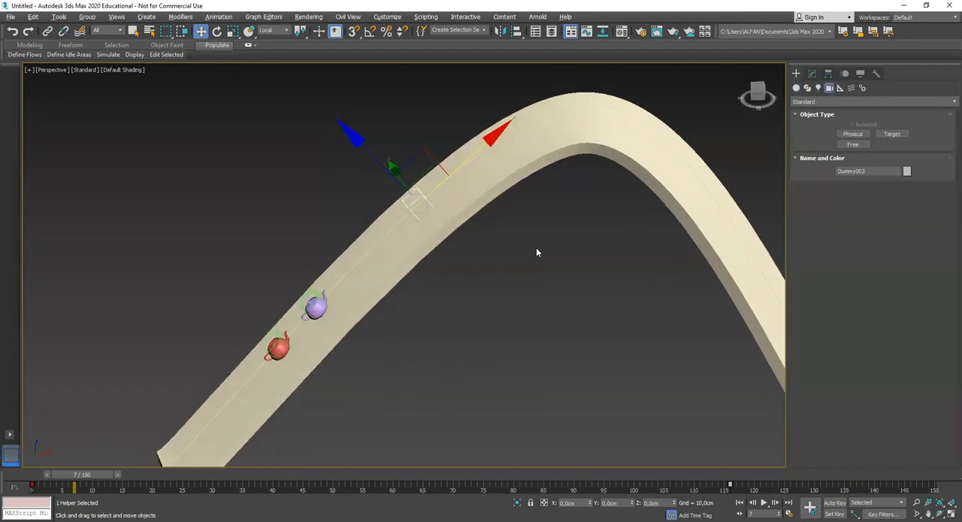
click(861, 143)
click(458, 317)
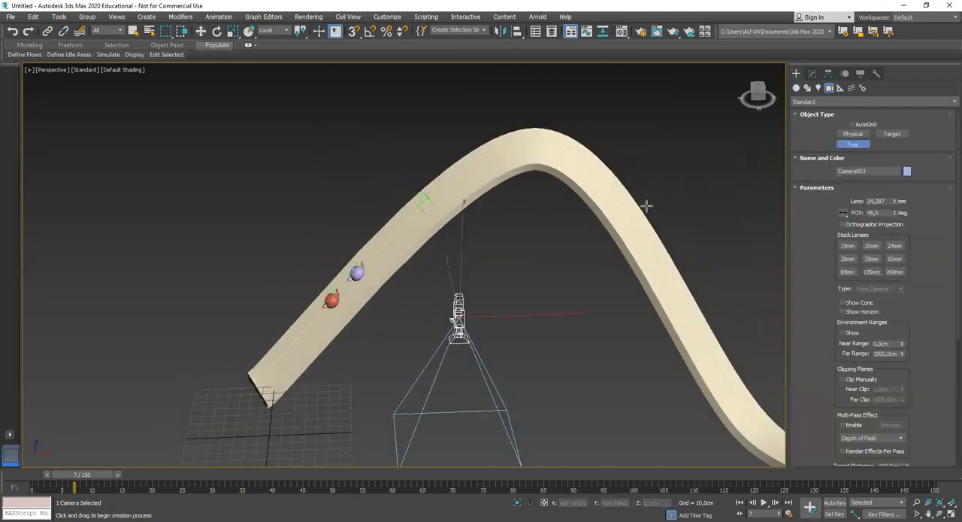
click(812, 74)
Align the camera to the copied Dummy, centre to centre in X, Y and Z, with orientation matched on all three axes
key(w)
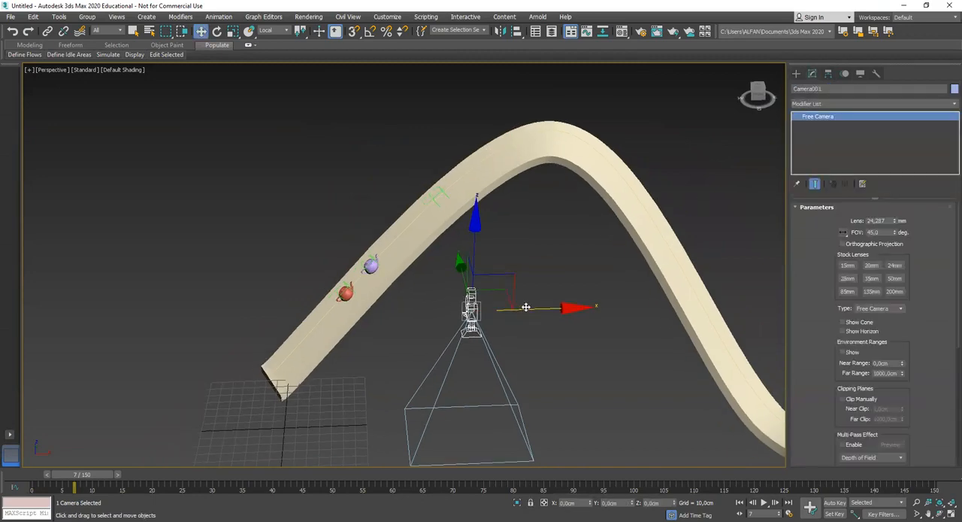
key(alt+a)
click(440, 191)
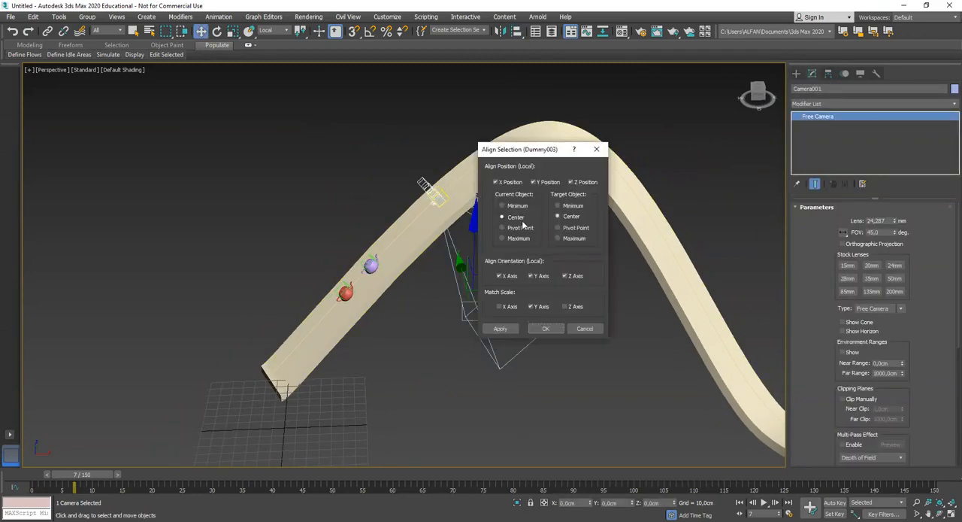
click(547, 329)
Rotate the camera about its local axes so it looks back along the track toward the two teapots
scroll(477, 305, up, 8)
middle_drag(501, 294, 448, 355)
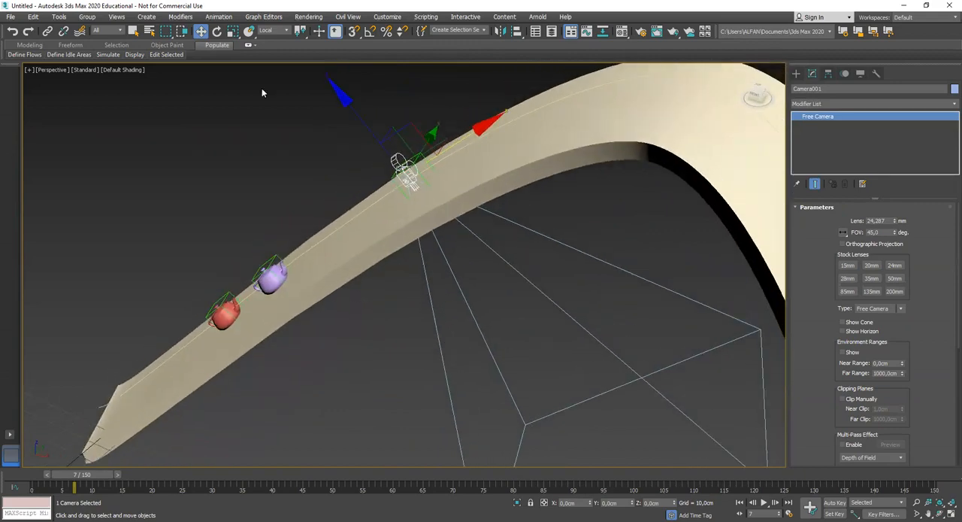
click(217, 31)
drag(431, 94, 517, 122)
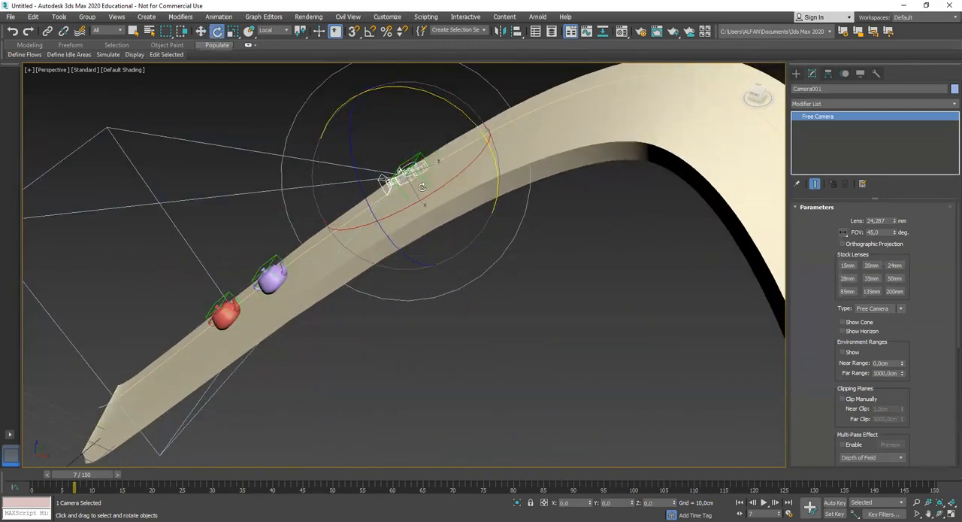
alt+middle_drag(506, 151, 483, 220)
middle_drag(387, 155, 453, 248)
scroll(454, 248, up, 3)
drag(421, 155, 468, 194)
alt+middle_drag(468, 194, 455, 248)
scroll(455, 247, down, 6)
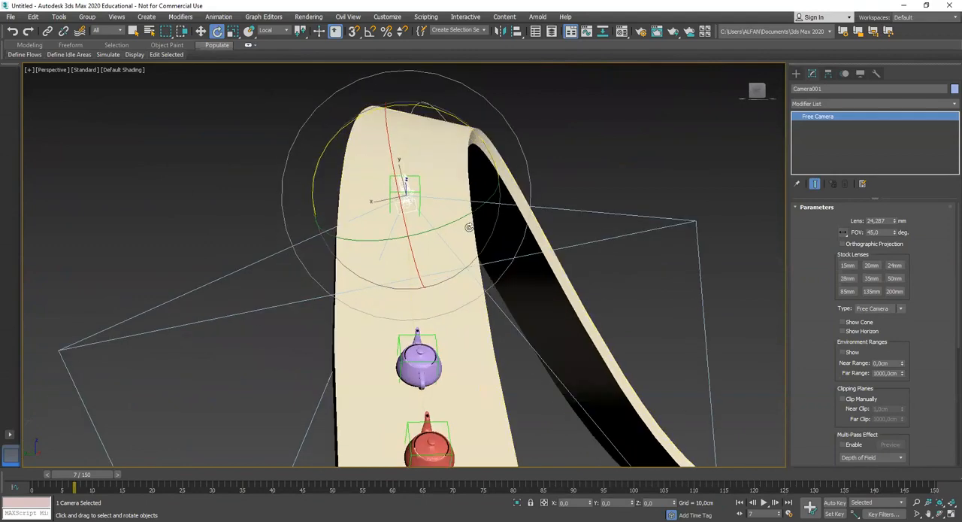
Switch to the four-viewport layout and show the Camera001 view with Default Shading
key(alt+w)
right_click(290, 317)
key(c)
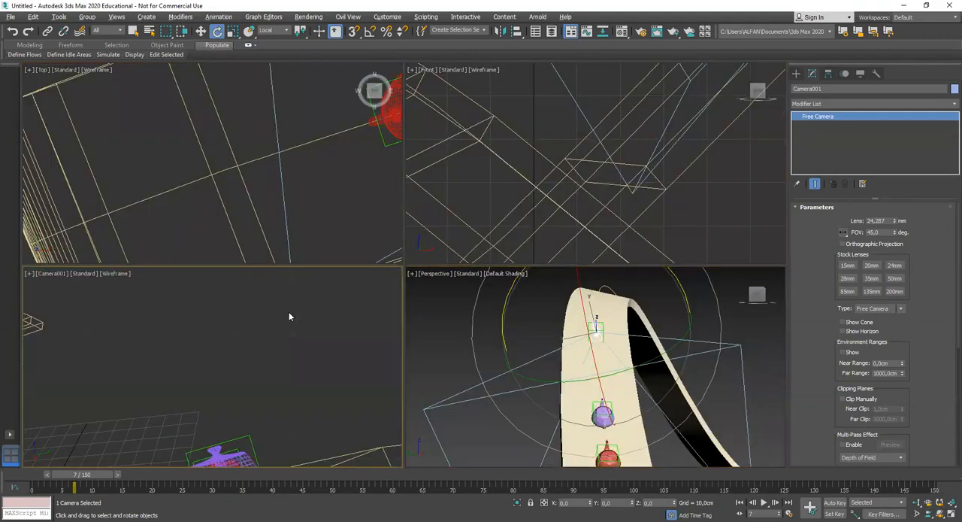
key(F3)
Move the camera along its local axes to a position above the track, ahead of the teapots
alt+middle_drag(619, 330, 487, 344)
key(w)
scroll(578, 350, up, 3)
middle_drag(579, 350, 537, 369)
scroll(562, 359, up, 2)
drag(556, 290, 570, 307)
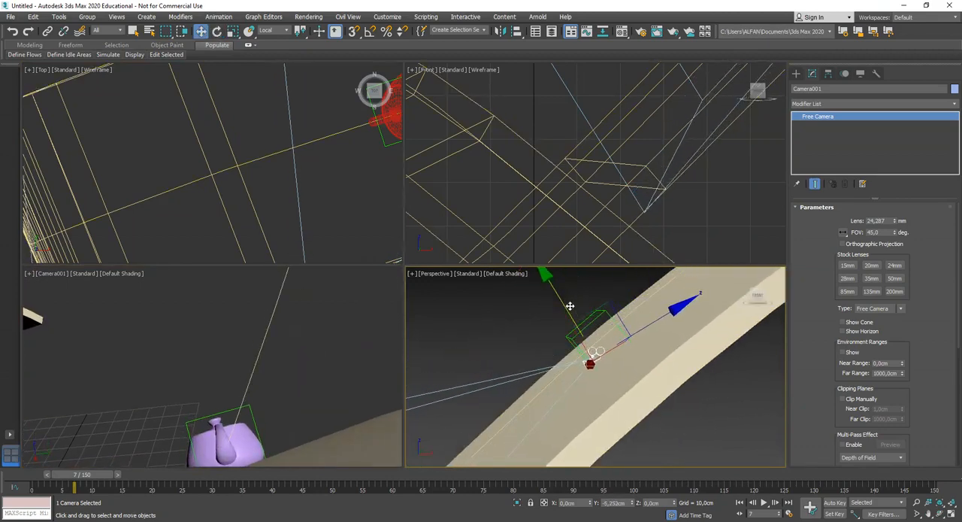
scroll(590, 354, down, 5)
alt+middle_drag(590, 357, 612, 381)
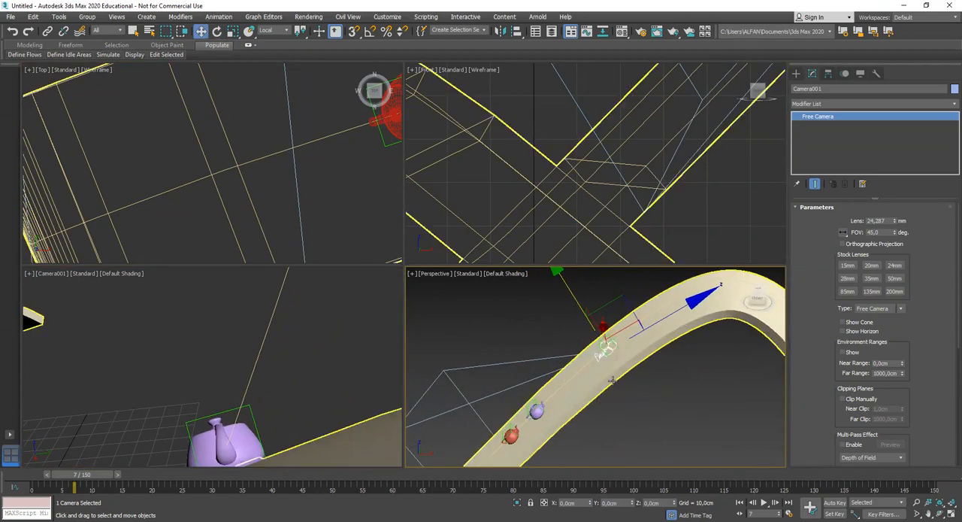
drag(577, 297, 555, 266)
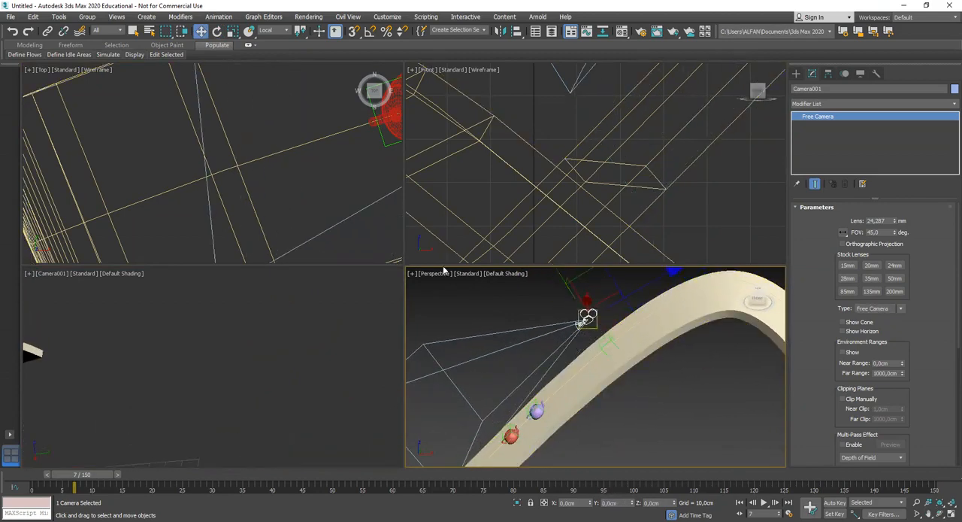
Tilt the camera downward so both teapots and the track are framed in the camera view
key(e)
alt+middle_drag(527, 341, 548, 380)
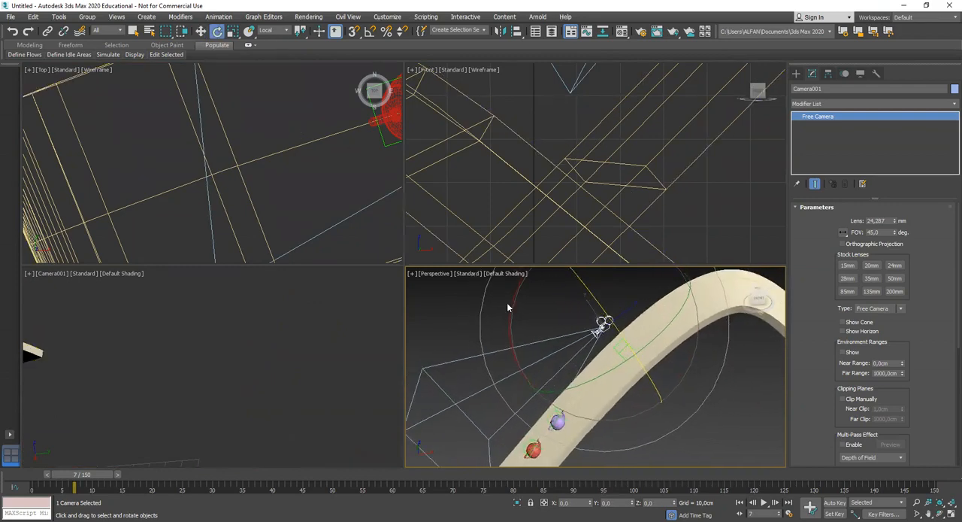
drag(510, 305, 510, 336)
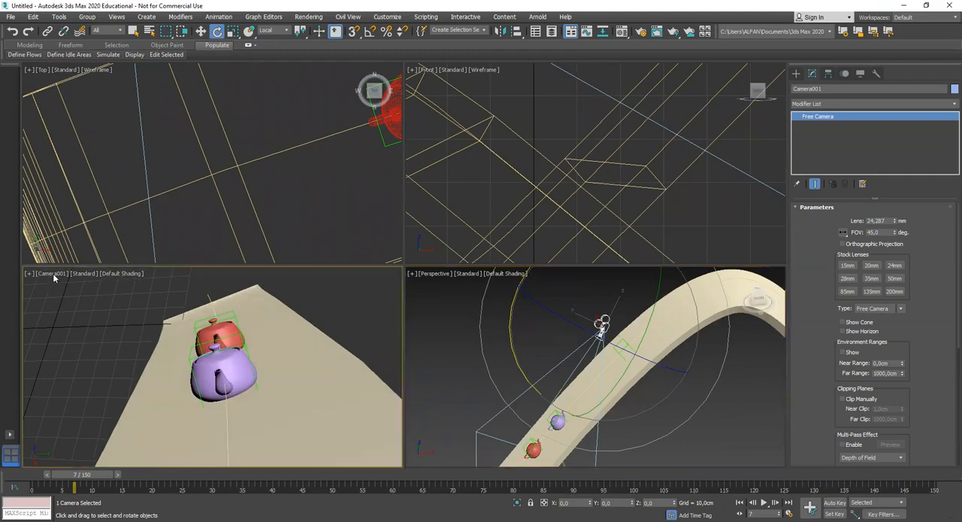
Show safe frames in the camera view and enlarge the camera and perspective viewports
click(52, 275)
click(109, 446)
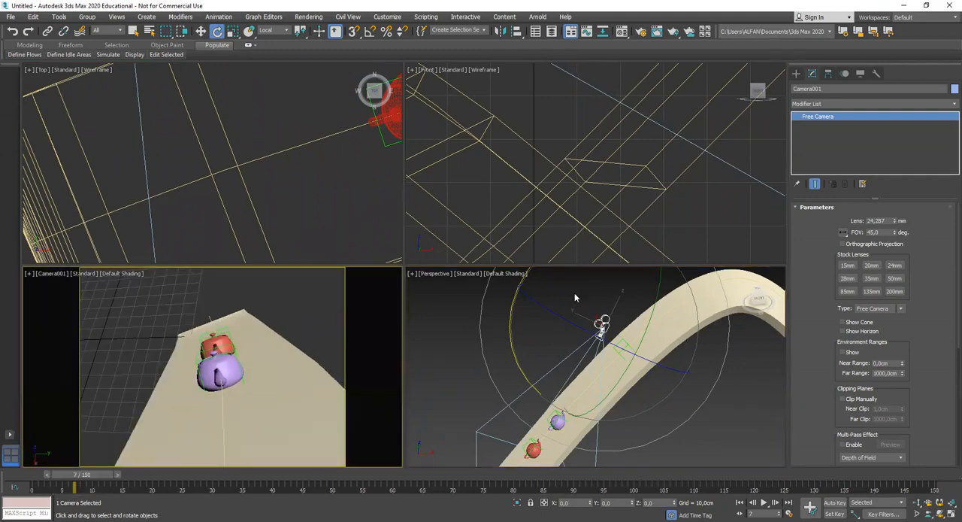
drag(575, 264, 575, 132)
Link the camera to the copied Dummy so it follows the path
alt+middle_drag(576, 293, 577, 334)
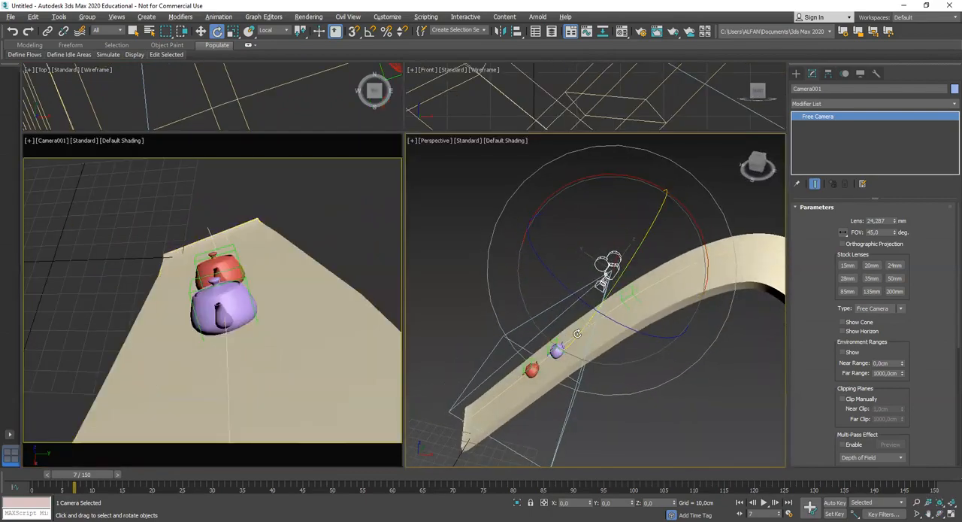
alt+middle_drag(505, 369, 555, 345)
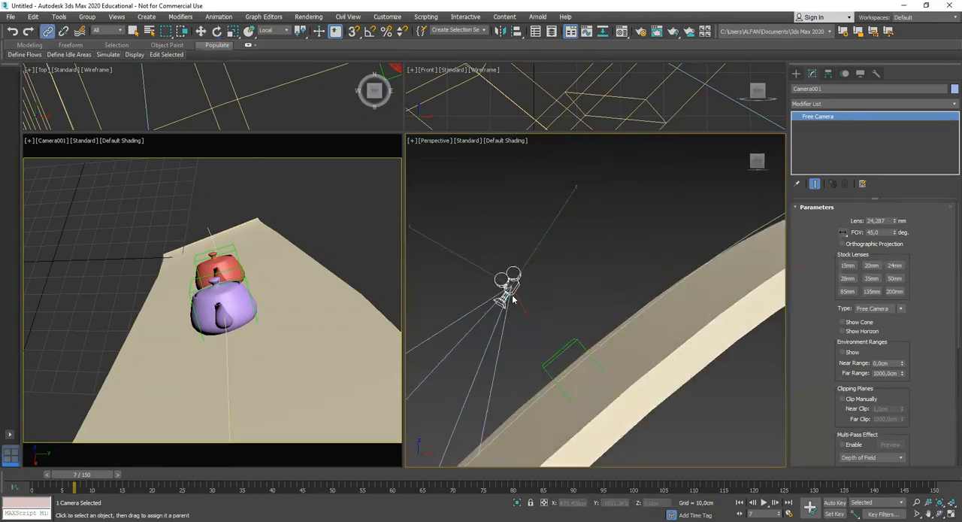
alt+middle_drag(515, 294, 517, 328)
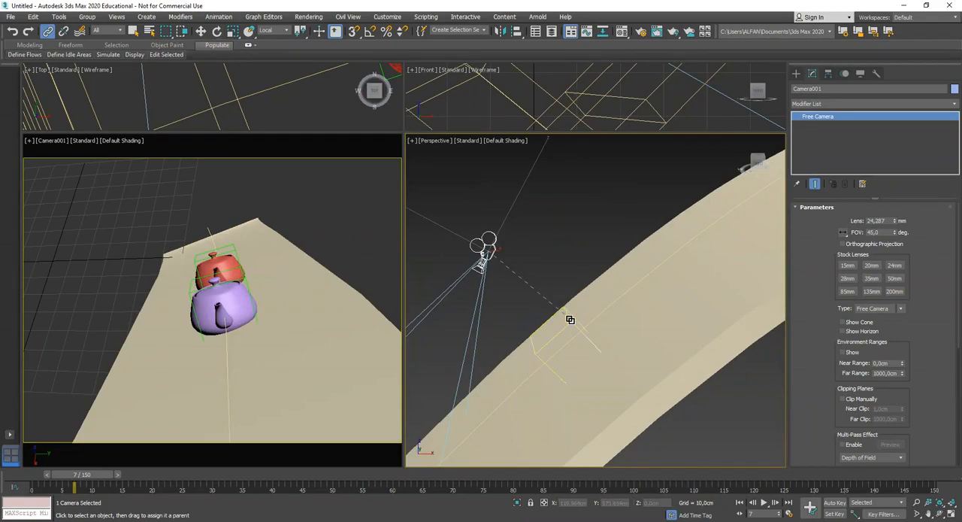
Scrub between the early frames and stop at frame 13 to check the linked camera's framing of the teapots
scroll(570, 344, down, 6)
drag(89, 478, 152, 470)
alt+middle_drag(600, 341, 576, 351)
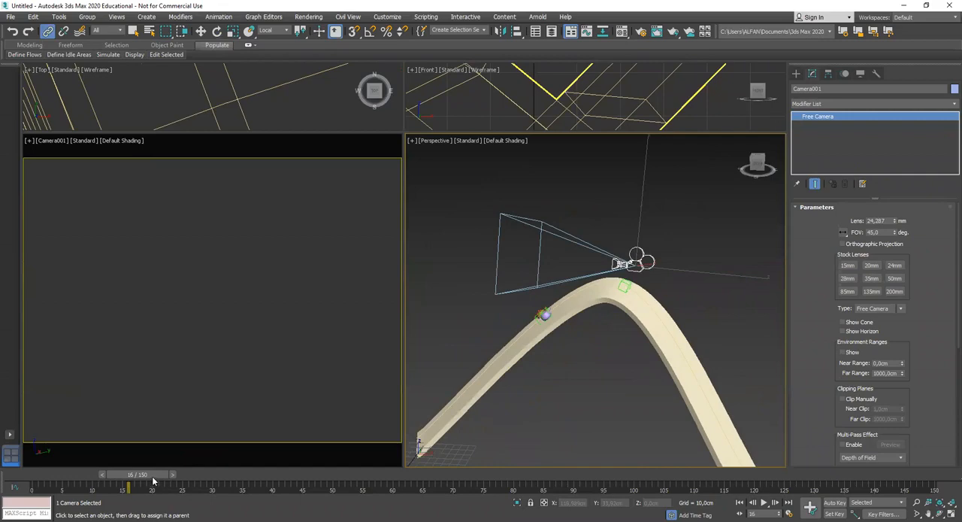
drag(153, 480, 131, 479)
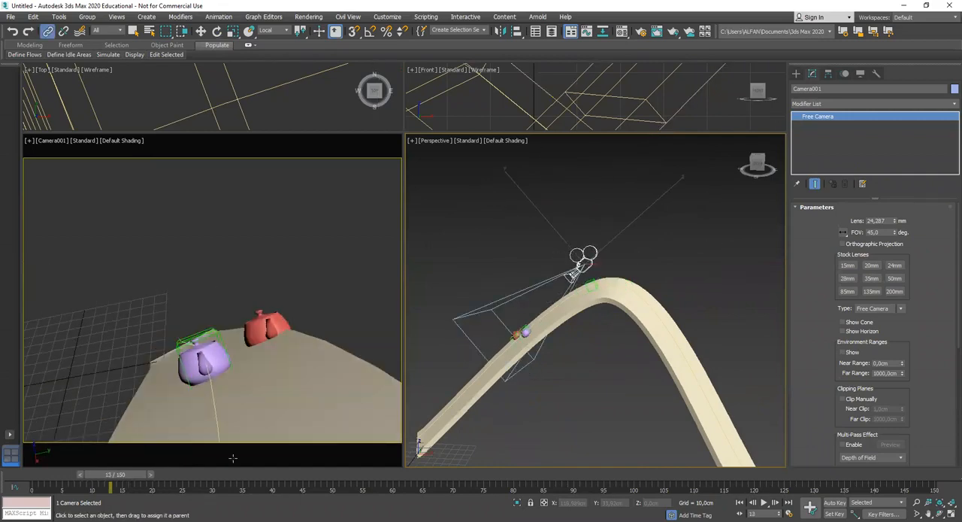
middle_drag(661, 374, 662, 348)
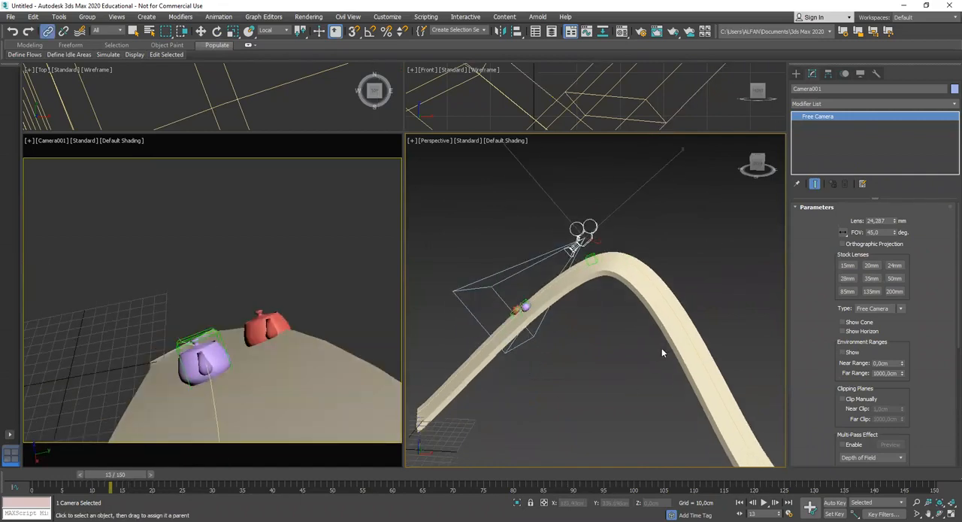
With Auto Key on, add a camera key at frame 9 and lower the camera toward the track at frame 13
click(833, 503)
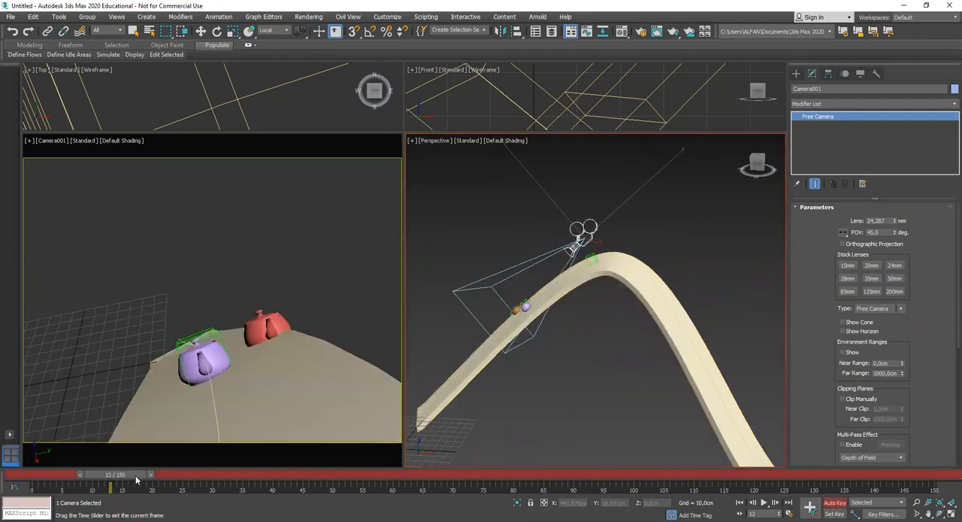
drag(125, 491, 97, 486)
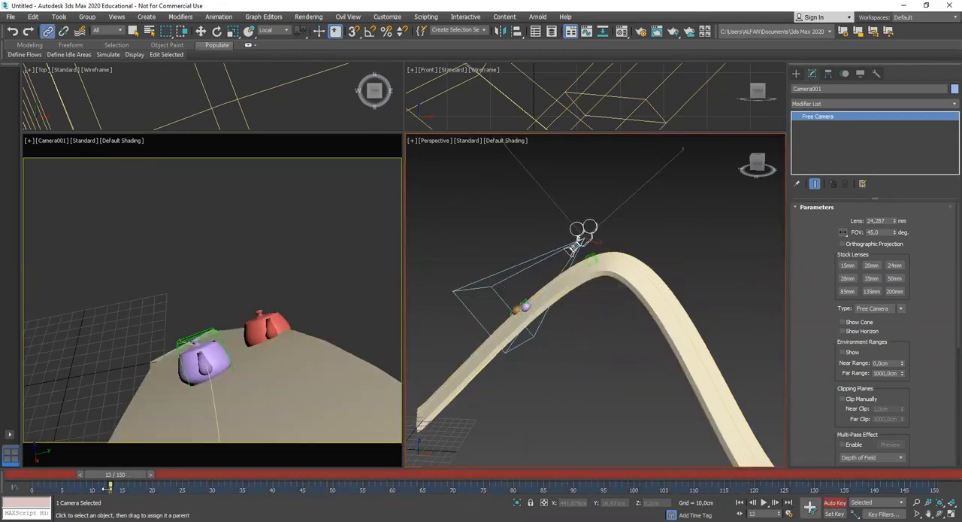
key(w)
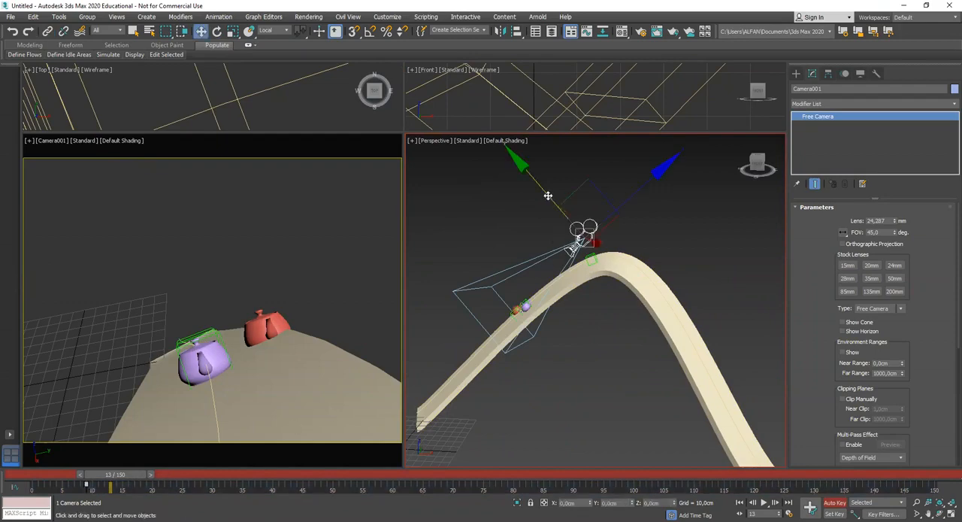
drag(548, 193, 362, 456)
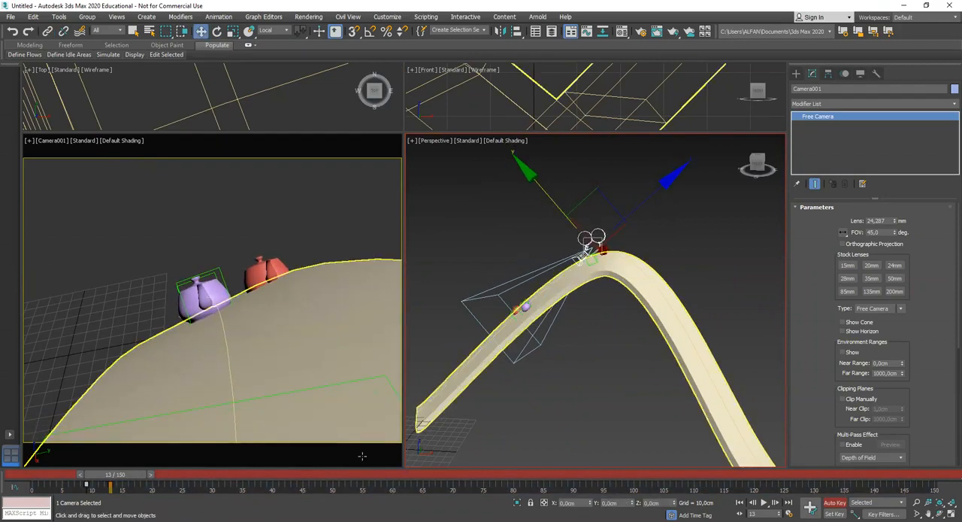
Scrub forward to frame 25 and add a camera key there
drag(120, 479, 141, 482)
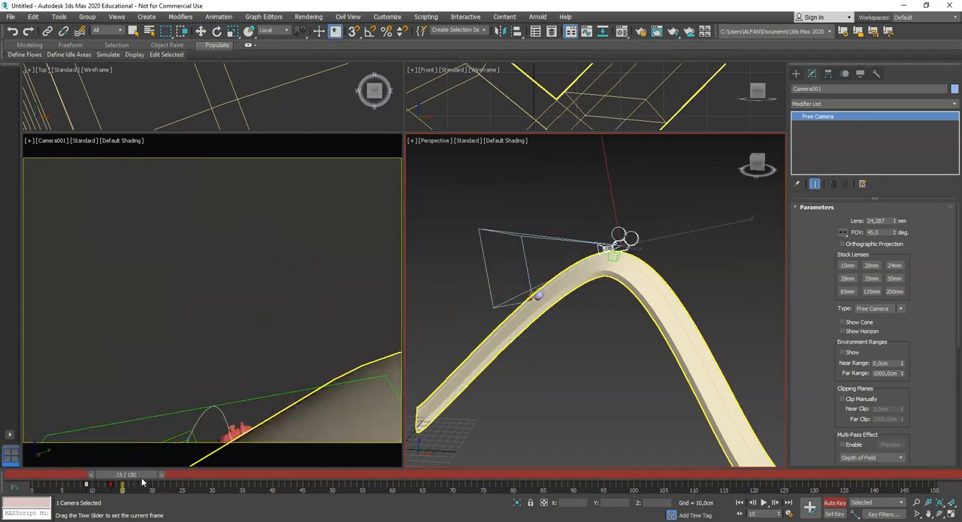
drag(145, 481, 198, 490)
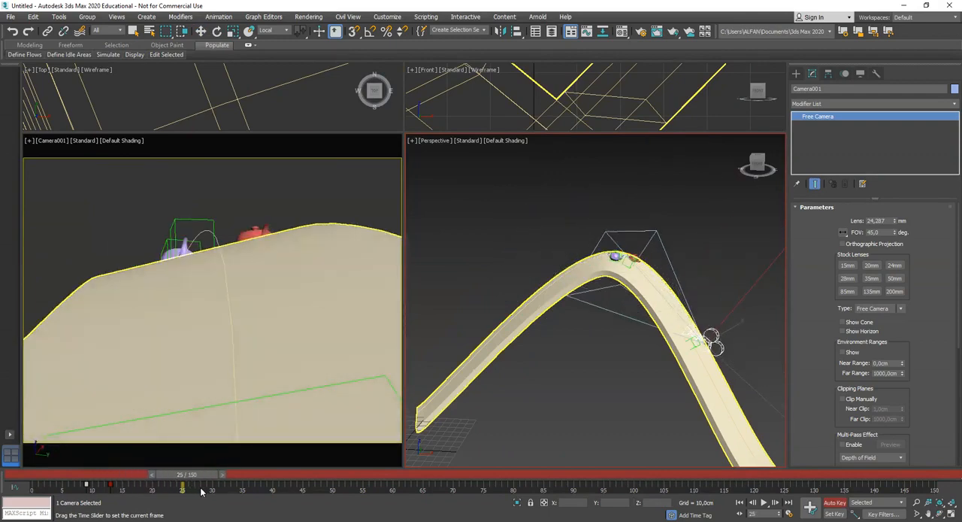
key(w)
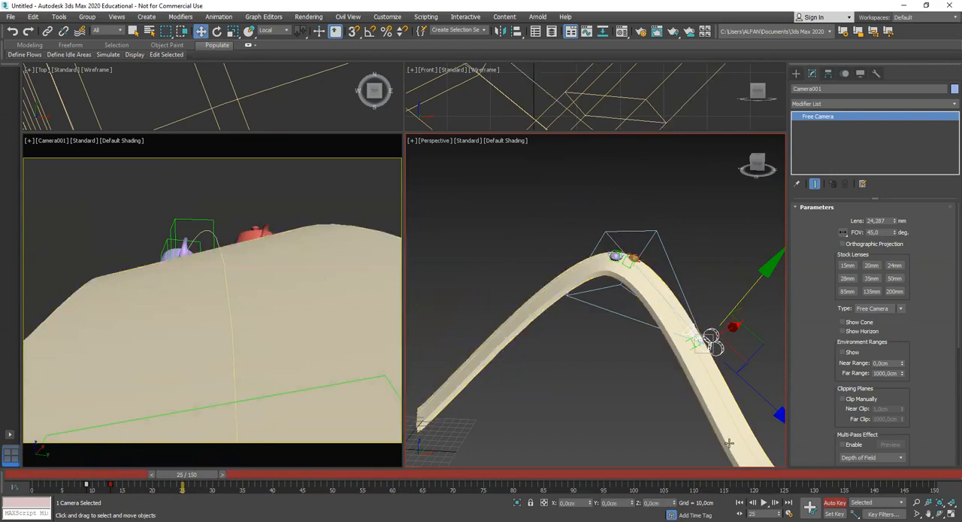
Rotate the camera at frame 28 with Auto Key on to adjust how it frames the teapots
drag(203, 477, 221, 478)
middle_drag(713, 418, 580, 379)
scroll(683, 387, up, 3)
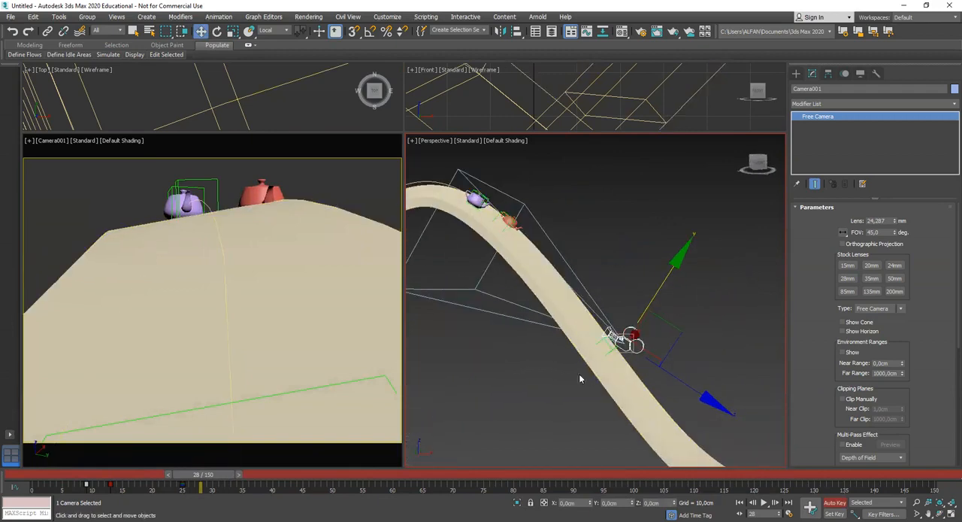
click(216, 30)
drag(711, 314, 717, 324)
Rotate the camera at frame 38 to bring both teapots on the descending track into the shot
drag(213, 479, 275, 485)
key(e)
middle_drag(524, 335, 496, 318)
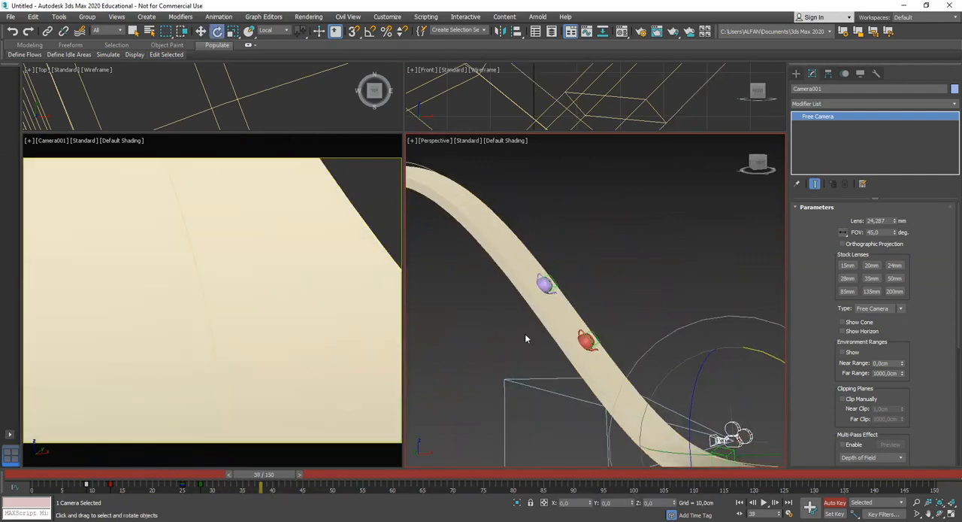
alt+middle_drag(577, 400, 591, 378)
middle_drag(662, 365, 608, 343)
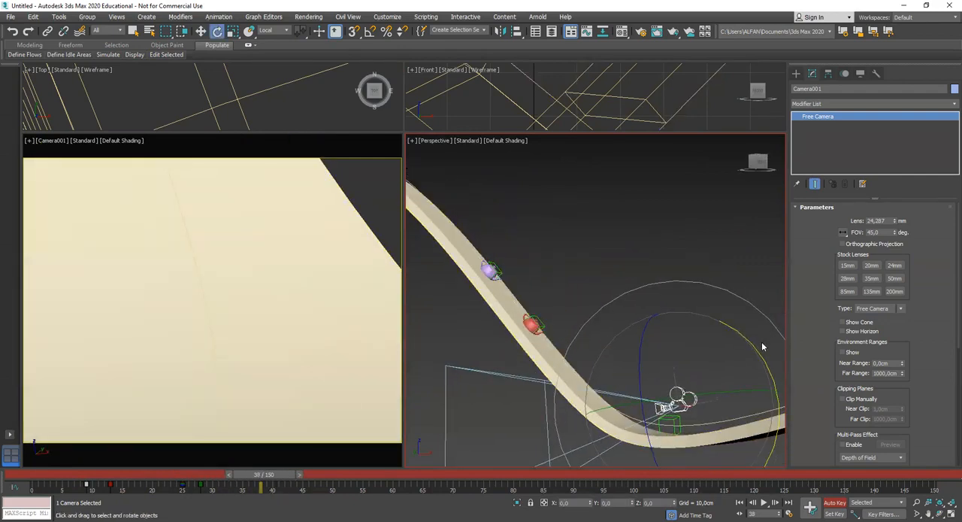
drag(759, 344, 763, 395)
Advance to frame 49 and add a camera key there
drag(276, 476, 331, 481)
key(e)
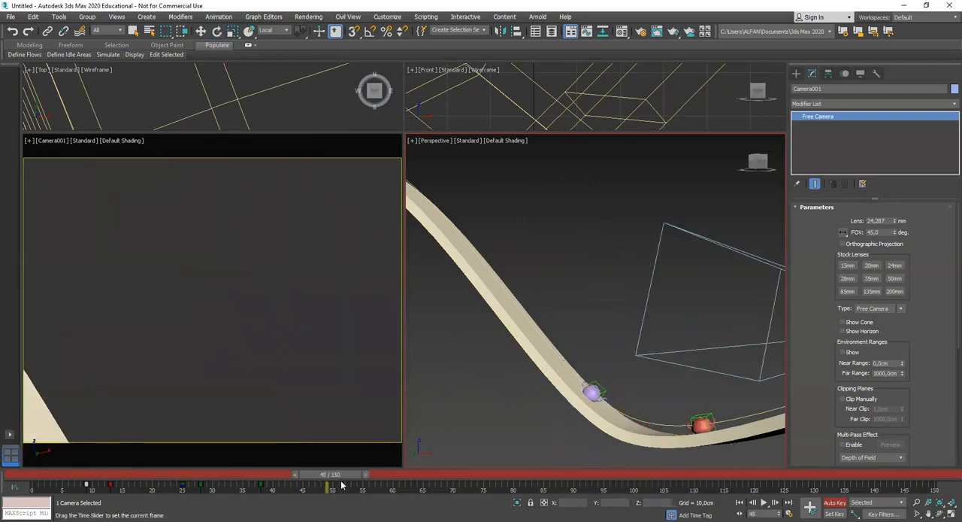
middle_drag(713, 340, 507, 343)
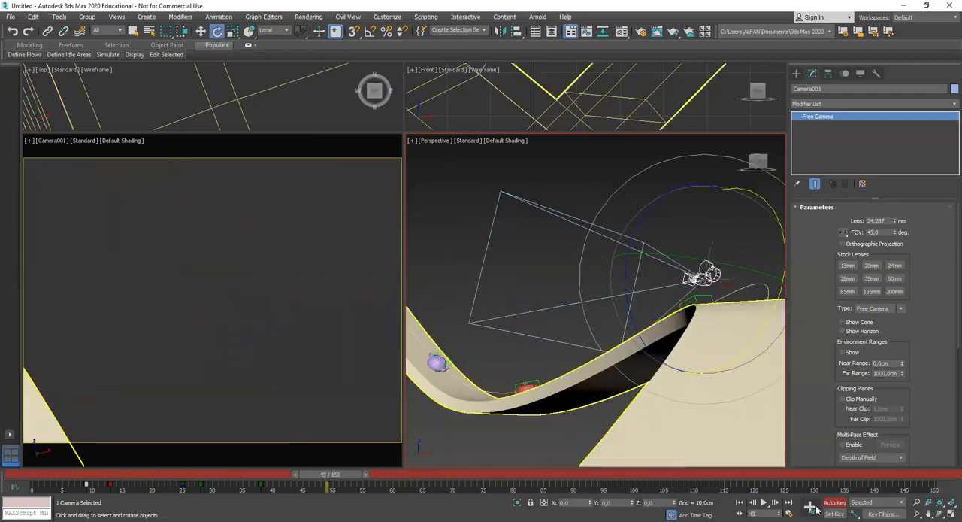
Rotate the camera at frame 52 so that both teapots in the track's dip come into the shot
drag(329, 482, 346, 482)
alt+middle_drag(677, 335, 547, 370)
drag(707, 284, 699, 239)
drag(616, 305, 637, 303)
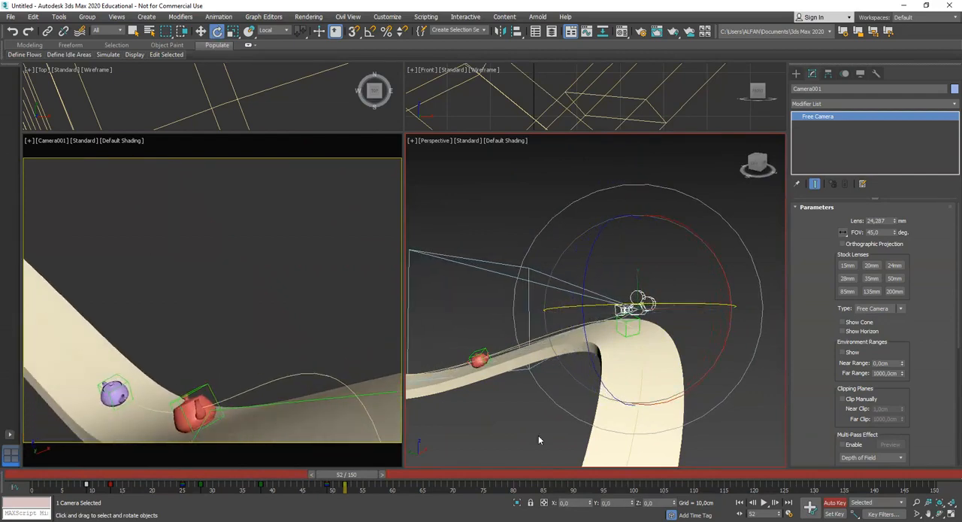
drag(704, 243, 711, 241)
Rotate the camera at frame 64 to aim it back at the red teapot on the crest of the track
drag(364, 476, 442, 490)
scroll(547, 395, down, 5)
alt+middle_drag(547, 395, 539, 421)
drag(421, 479, 416, 478)
alt+middle_drag(550, 376, 612, 339)
scroll(568, 352, up, 3)
drag(612, 337, 619, 369)
alt+middle_drag(618, 369, 598, 384)
mouse_move(598, 384)
mouse_down()
mouse_move(576, 391)
mouse_move(591, 394)
mouse_up()
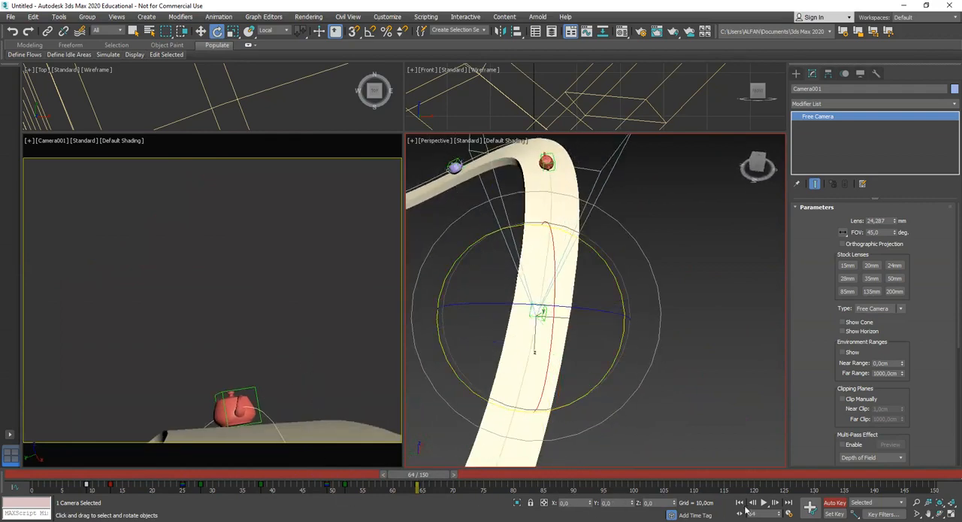
With Auto Key off, maximize the camera viewport and scrub back to frame 41 to check the keyed shot
right_click(290, 330)
key(alt+w)
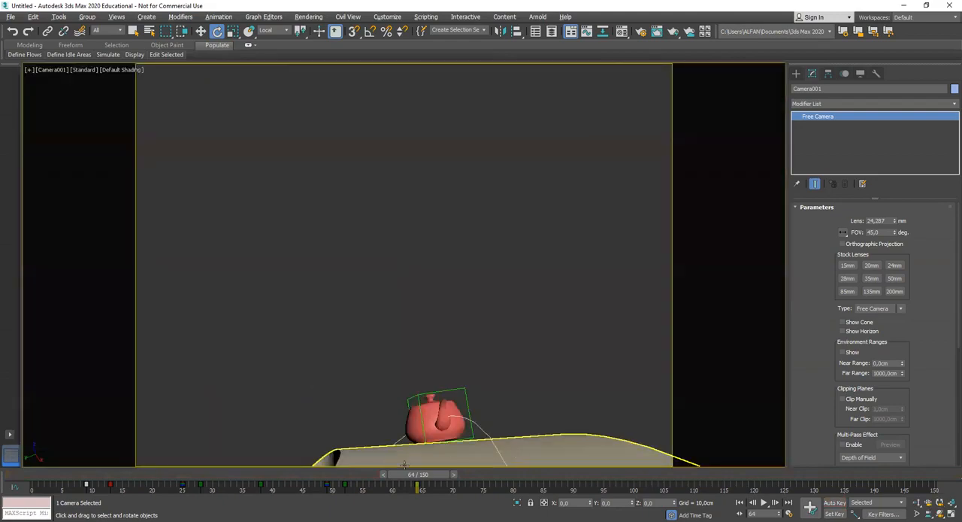
drag(423, 489, 295, 496)
key(e)
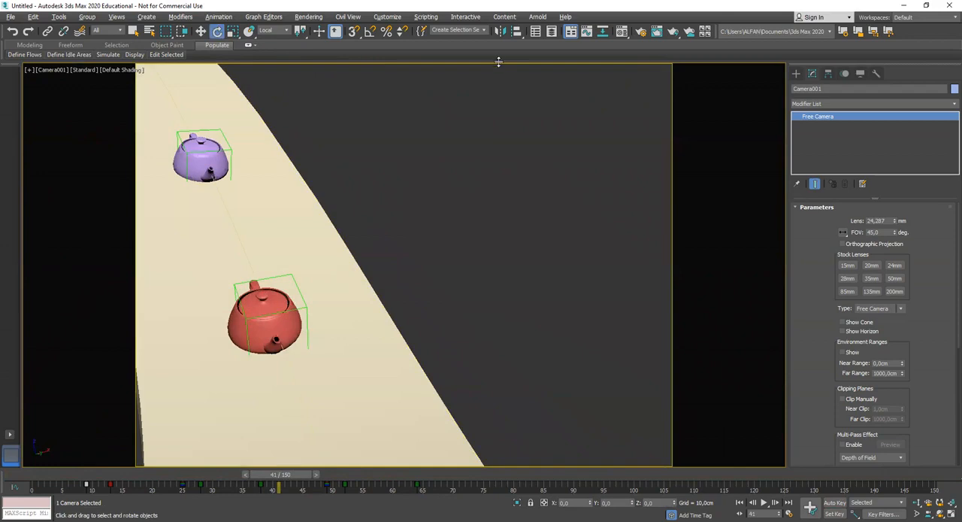
Set the render output size to HDTV (video) at 1280 x 720 and close the render setup
click(309, 17)
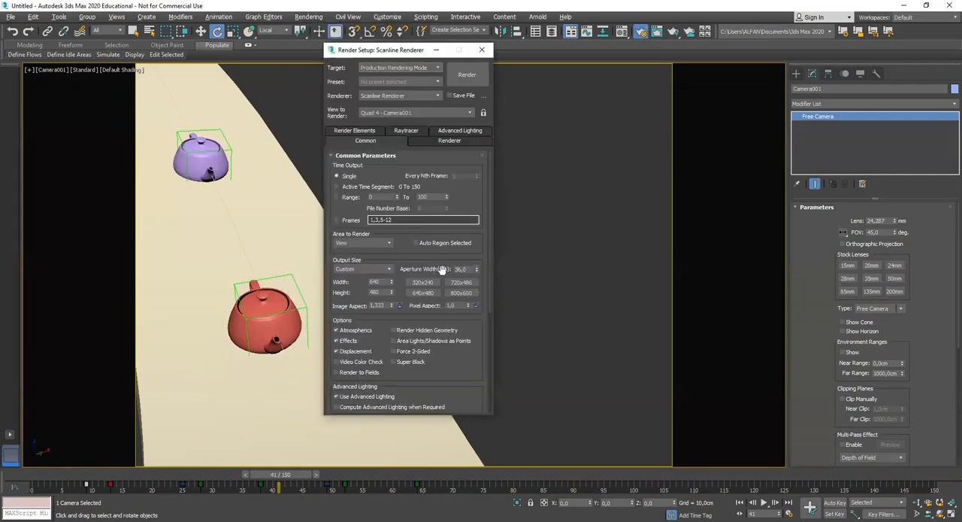
click(390, 269)
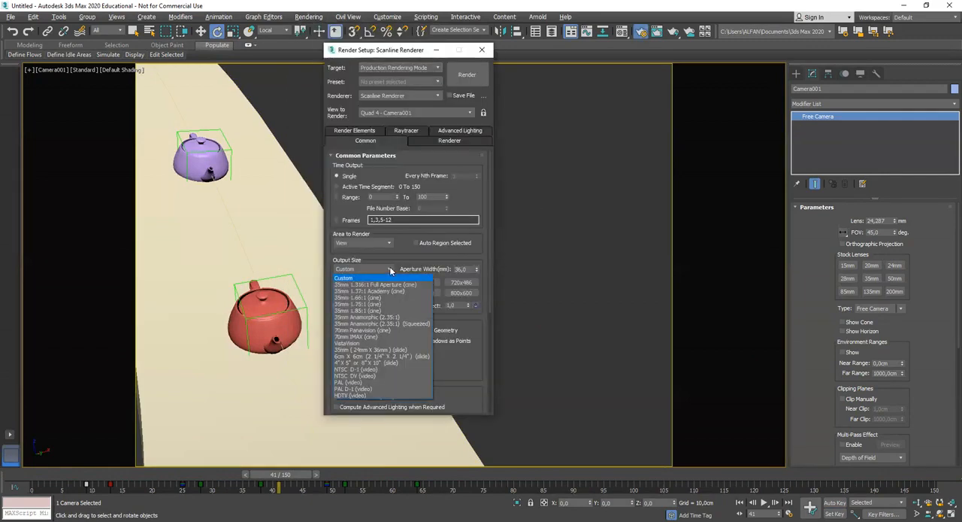
click(366, 395)
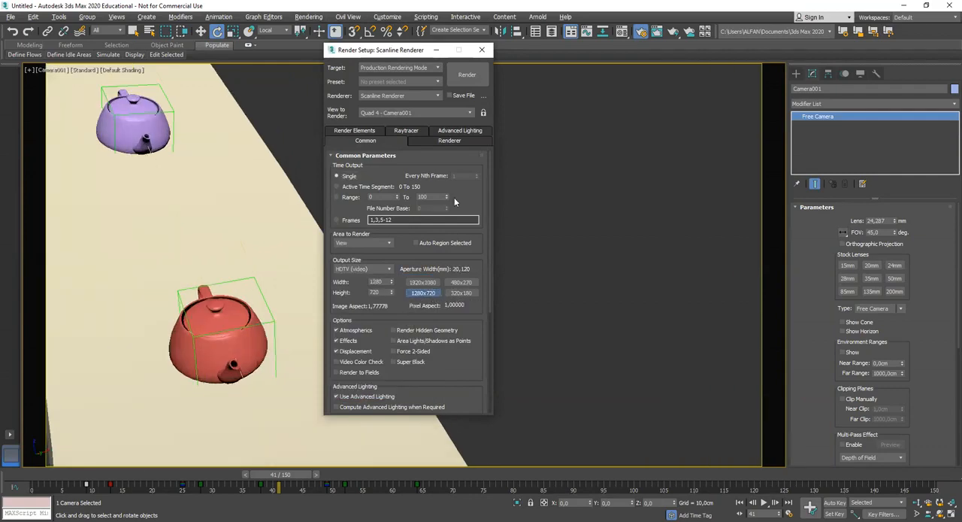
click(482, 50)
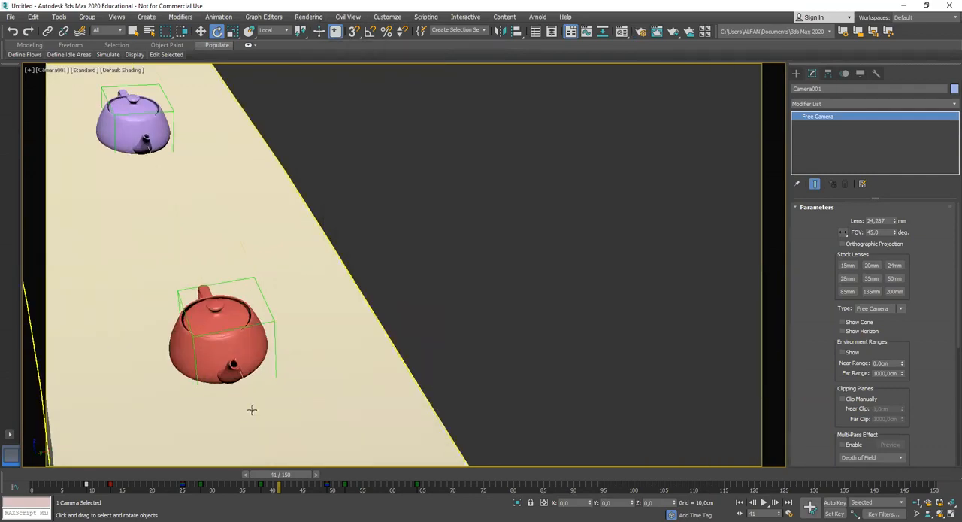
Check the camera shot up to frame 94, and view the whole track in perspective with nothing selected
drag(278, 481, 598, 510)
key(e)
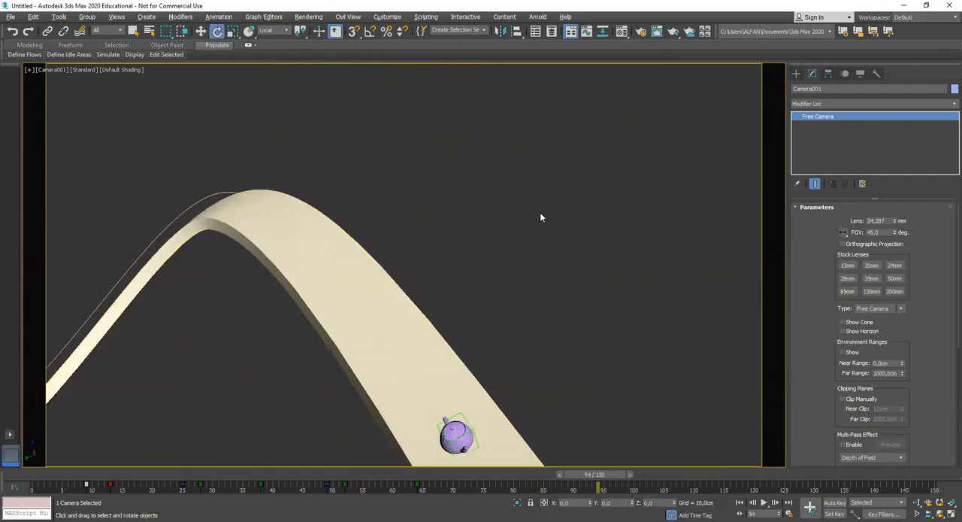
key(p)
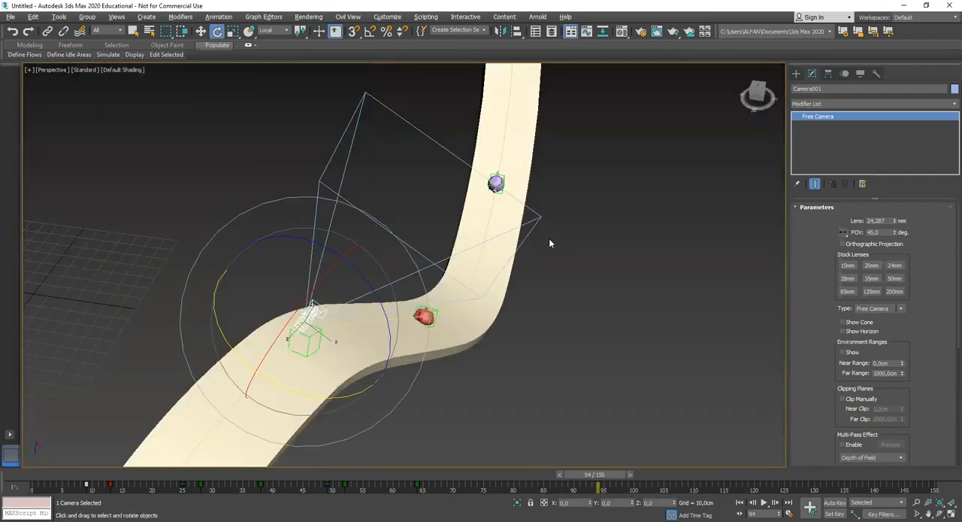
alt+middle_drag(456, 340, 417, 353)
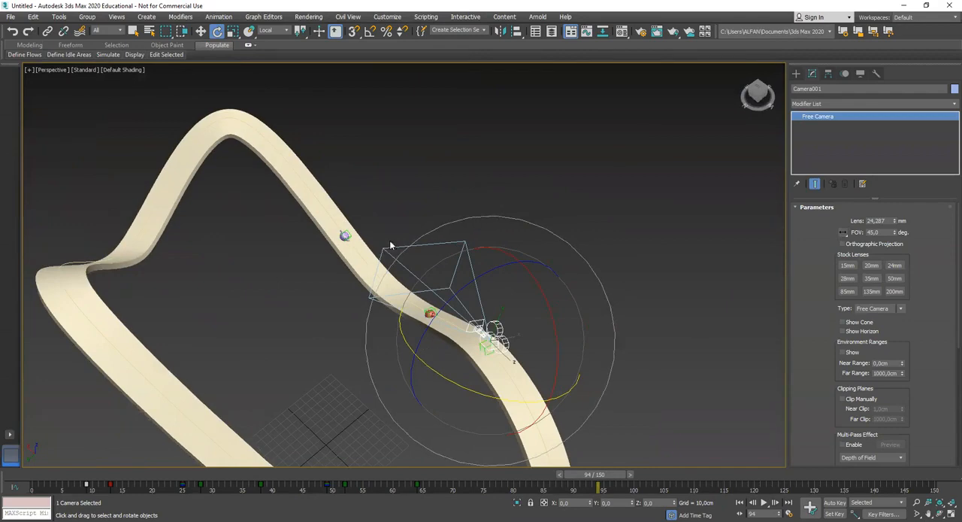
click(411, 182)
middle_drag(371, 321, 412, 327)
scroll(400, 316, down, 5)
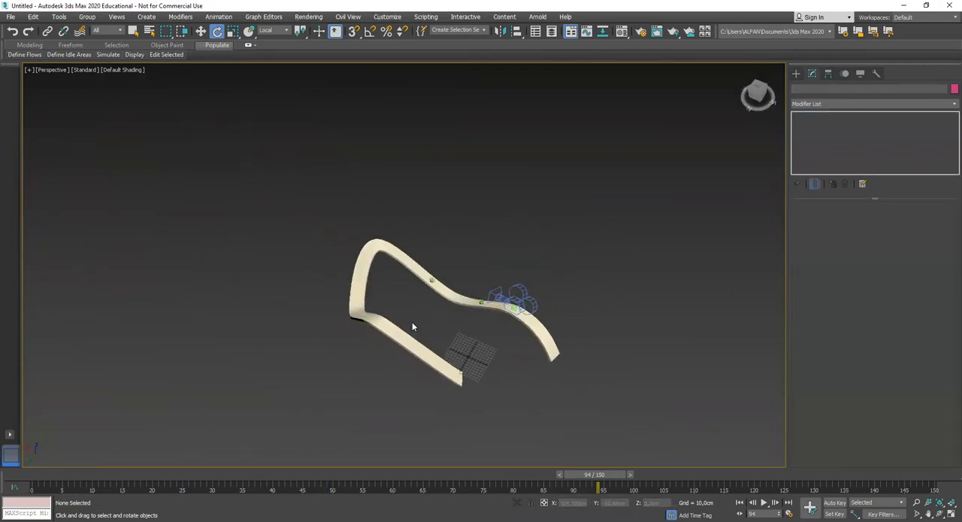
scroll(411, 326, up, 2)
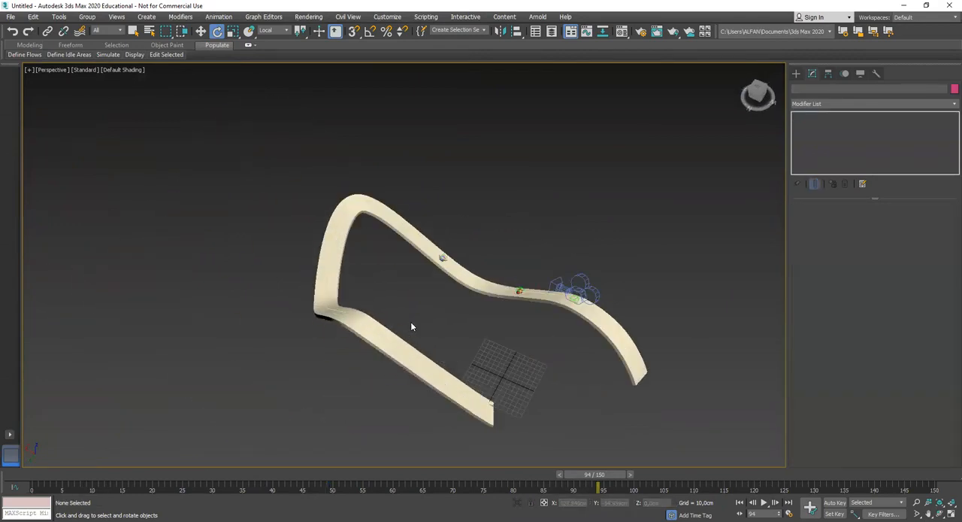
Save the scene in the scenes folder as "path 02"
click(10, 17)
click(35, 105)
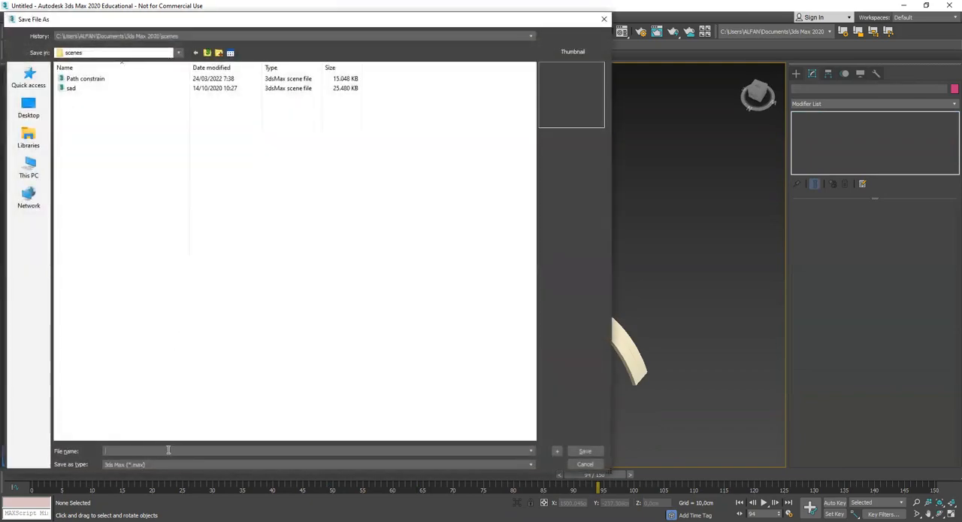
text(path)
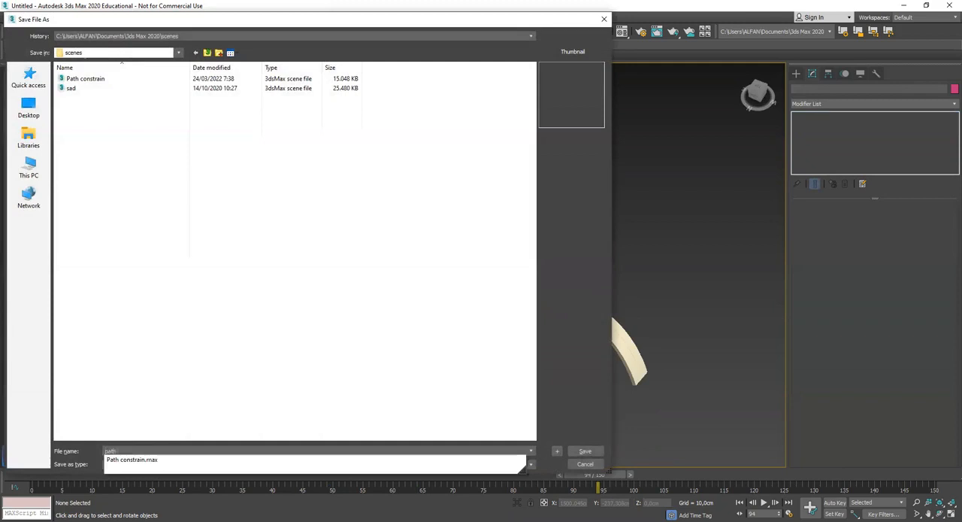
text( 02)
key(Return)
key(Return)
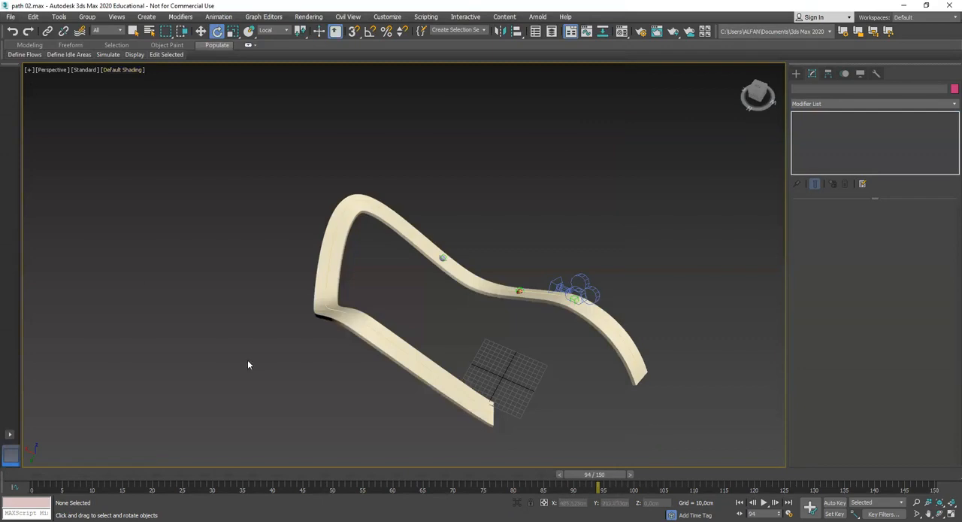
Open the recent scene "Path constrain.max"
click(12, 17)
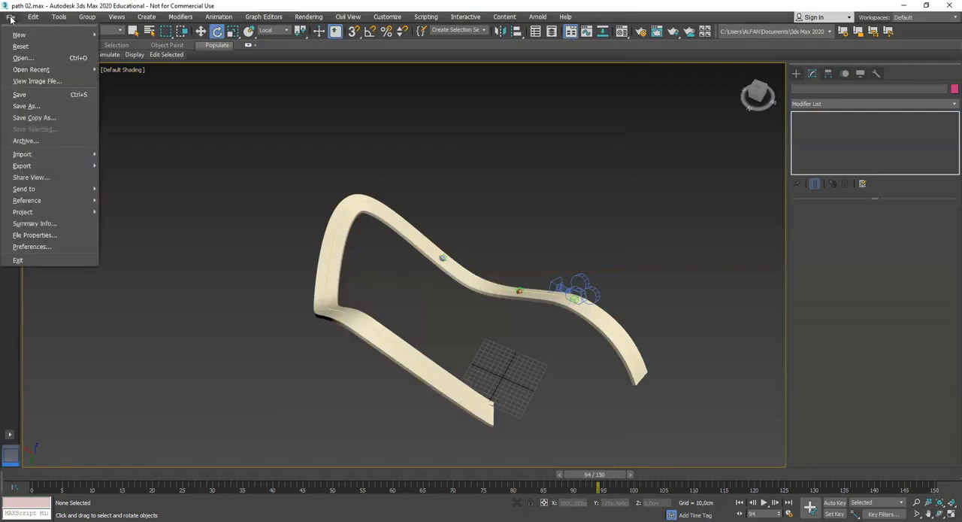
mouse_move(43, 70)
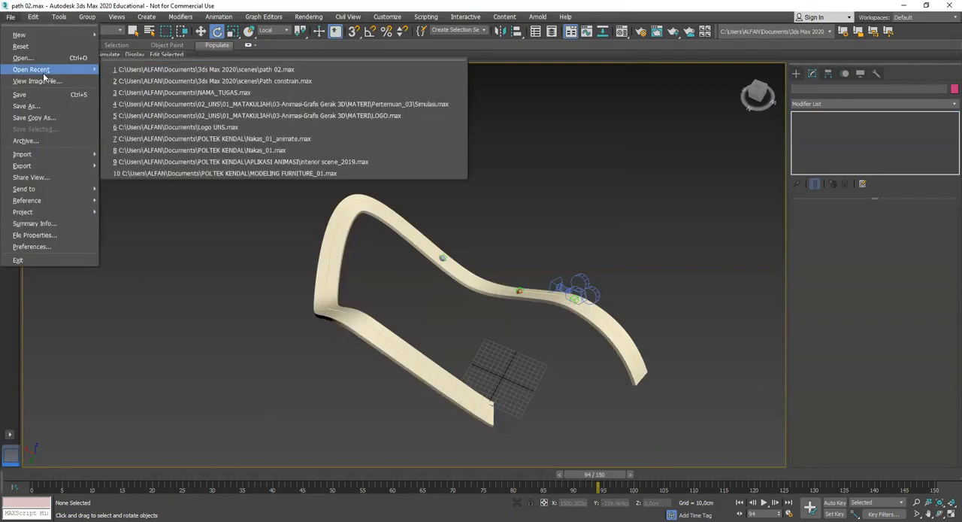
click(201, 81)
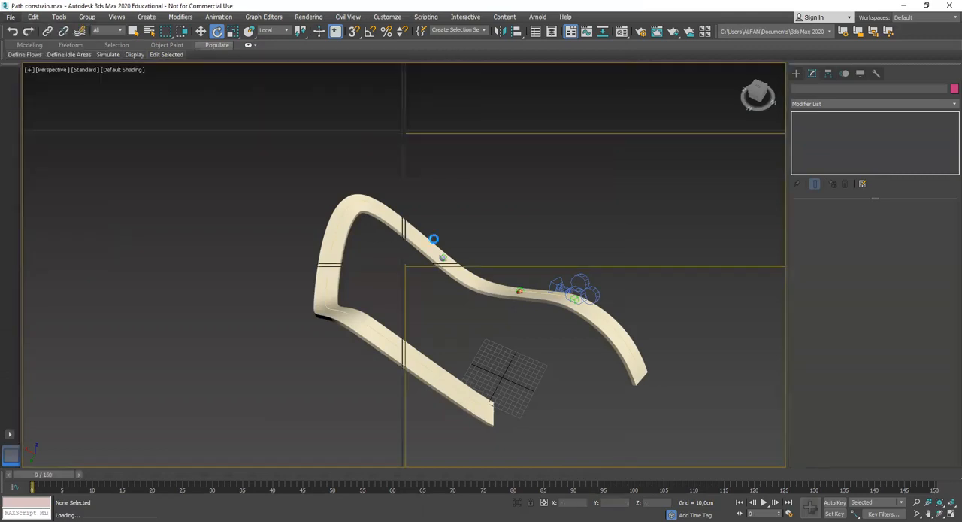
click(601, 355)
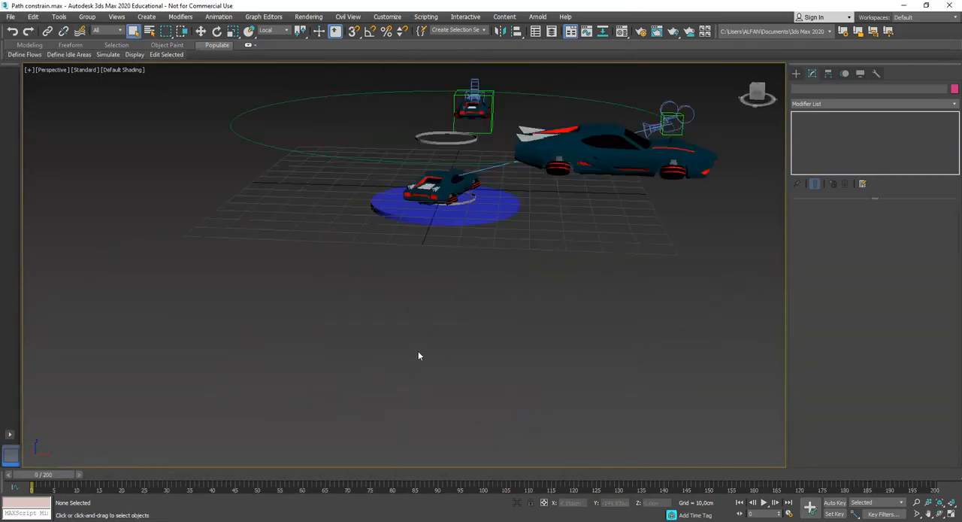
Isolate the car on the blue turntable together with its circular path, Dummy and camera, and clear the selection
middle_drag(453, 239, 419, 346)
scroll(442, 342, down, 3)
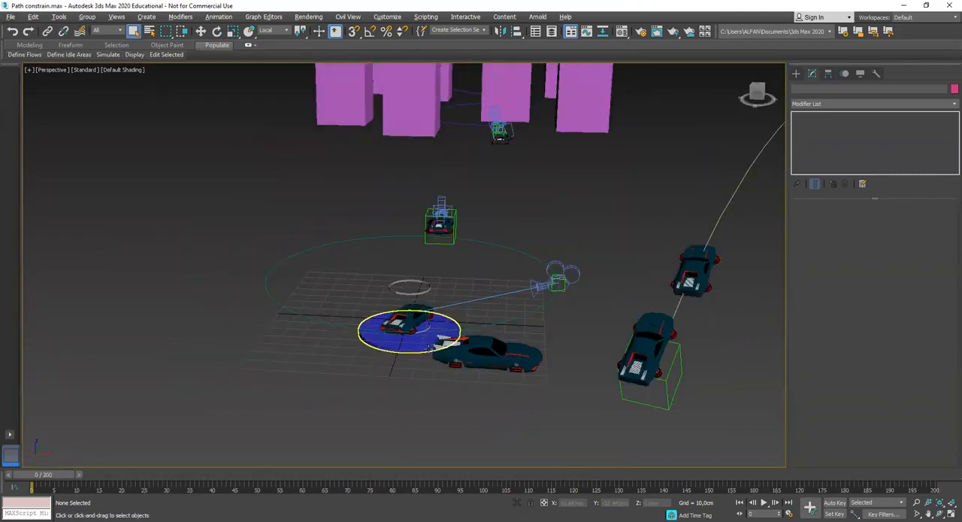
alt+middle_drag(446, 297, 415, 318)
scroll(438, 321, up, 5)
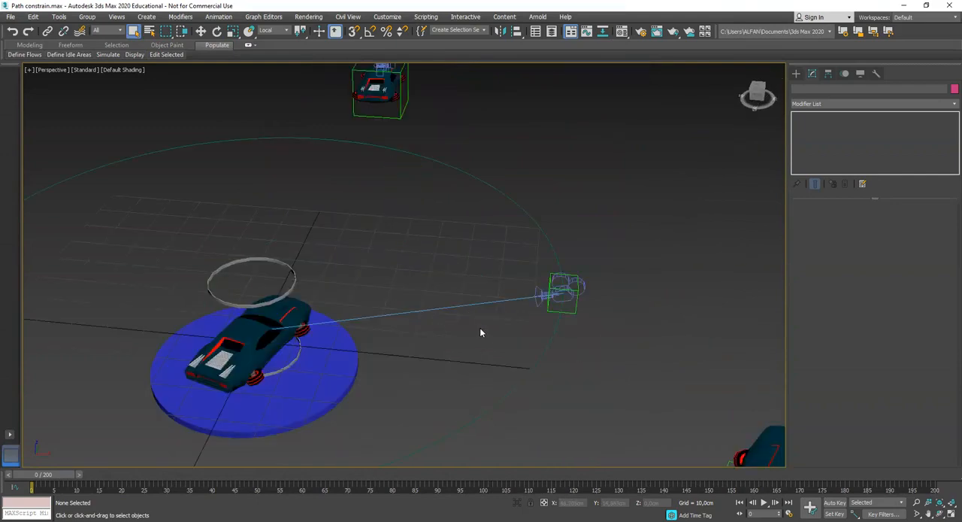
scroll(505, 260, down, 8)
alt+middle_drag(506, 261, 511, 320)
scroll(507, 331, up, 5)
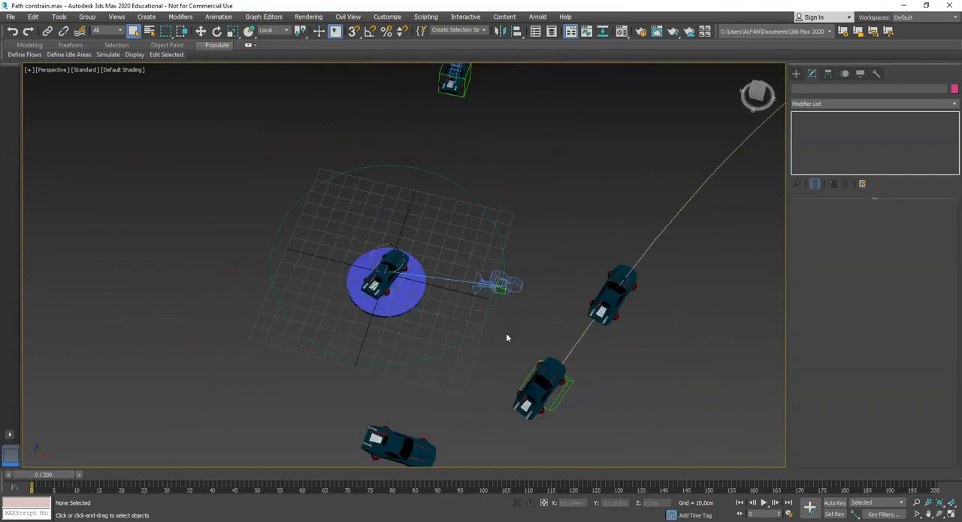
drag(310, 189, 307, 186)
right_click(384, 250)
click(407, 205)
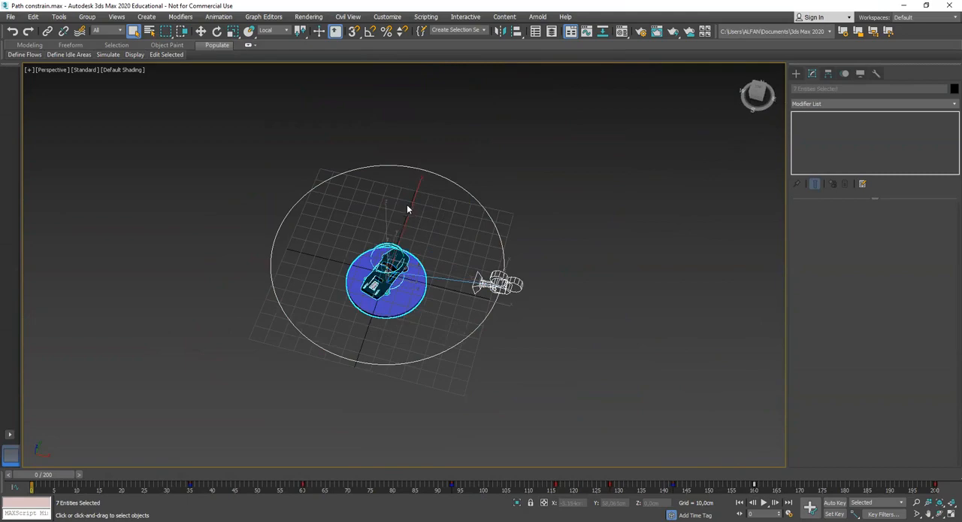
scroll(405, 205, up, 2)
click(370, 198)
Scrub the isolated turntable scene to frame 105 to examine how the camera circles the car
alt+middle_drag(490, 305, 479, 283)
scroll(488, 300, up, 5)
scroll(479, 283, down, 3)
drag(55, 484, 514, 442)
middle_drag(368, 295, 426, 270)
alt+middle_drag(406, 271, 258, 253)
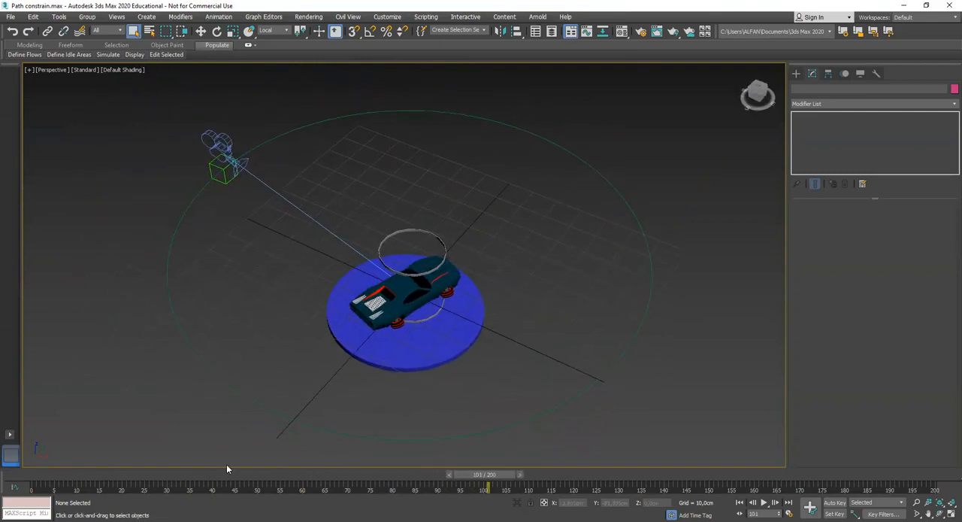
drag(465, 475, 499, 460)
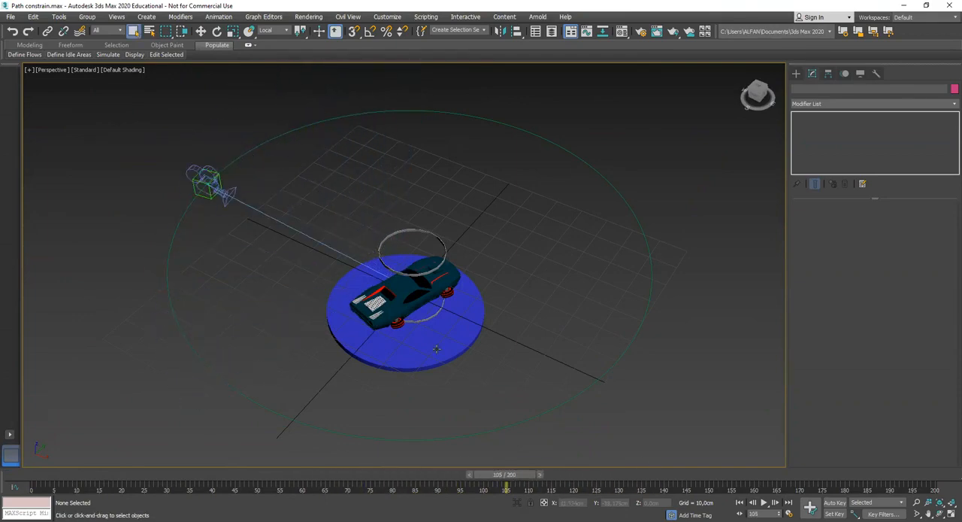
Select the large circular path around the car to inspect its settings
scroll(432, 348, down, 4)
alt+middle_drag(424, 349, 437, 350)
scroll(438, 350, up, 3)
click(577, 313)
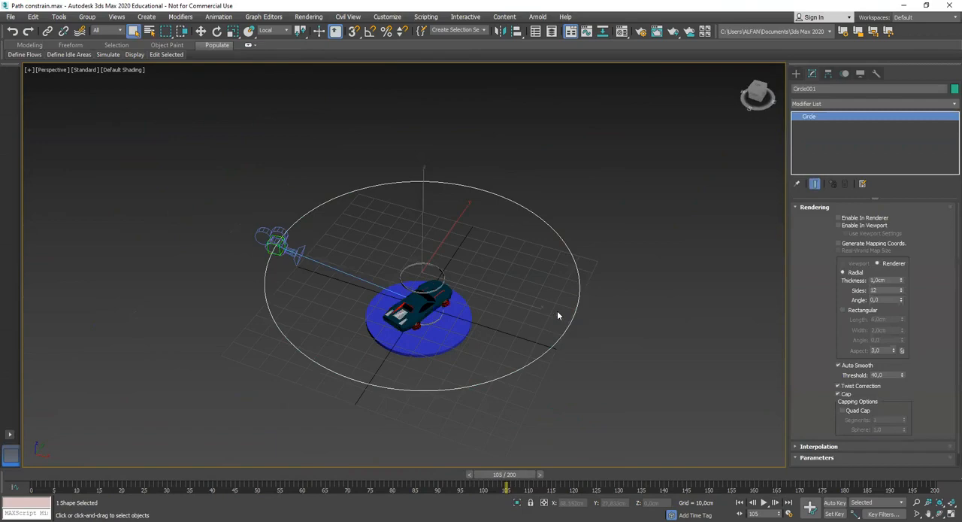
Delete the large circular path, the camera, the Dummy and the ring above the car
key(Delete)
click(287, 268)
key(Delete)
scroll(277, 283, up, 2)
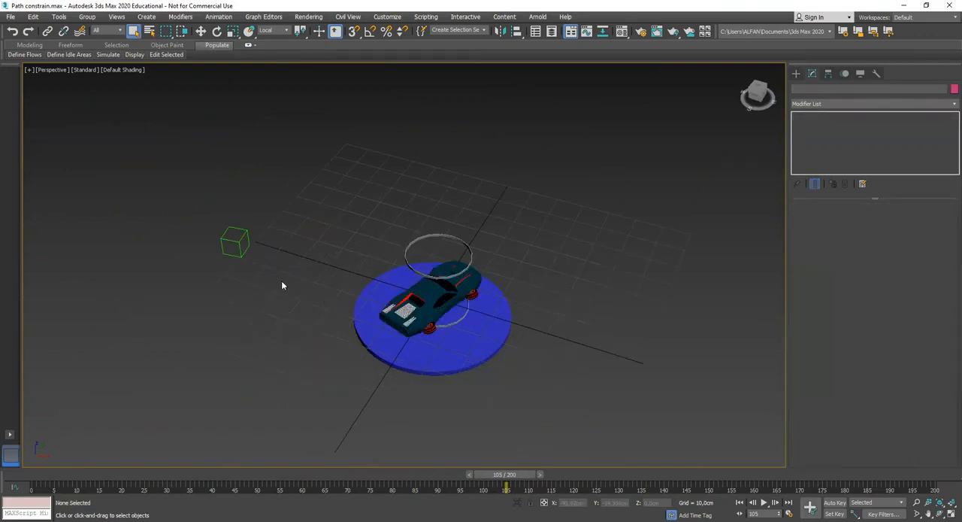
scroll(433, 288, up, 3)
alt+middle_drag(441, 317, 494, 315)
click(460, 230)
key(Delete)
scroll(475, 297, up, 3)
Draw a circle spline in the Top view, centred on the car and extending well beyond the blue turntable
click(797, 76)
middle_drag(612, 296, 584, 310)
scroll(580, 275, down, 3)
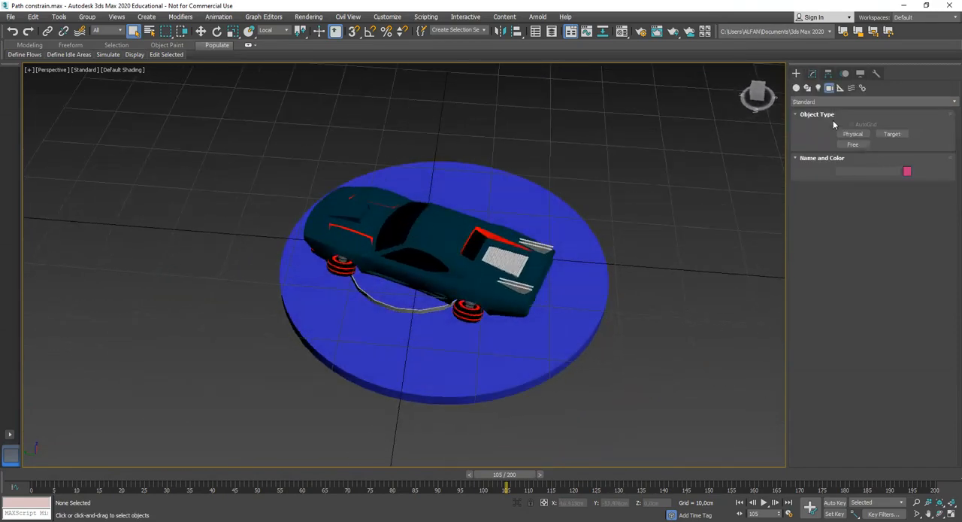
click(808, 88)
click(851, 154)
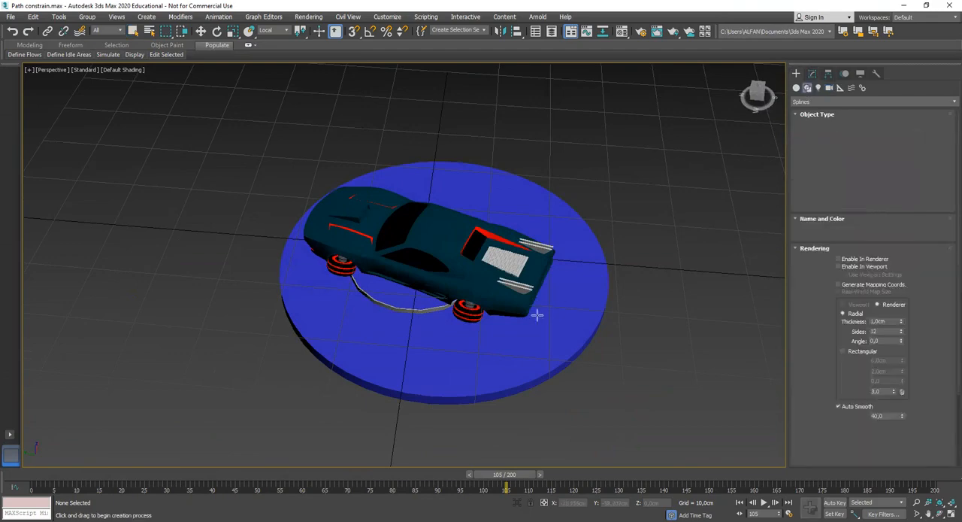
middle_drag(537, 316, 491, 307)
key(t)
scroll(477, 320, down, 3)
drag(442, 294, 591, 375)
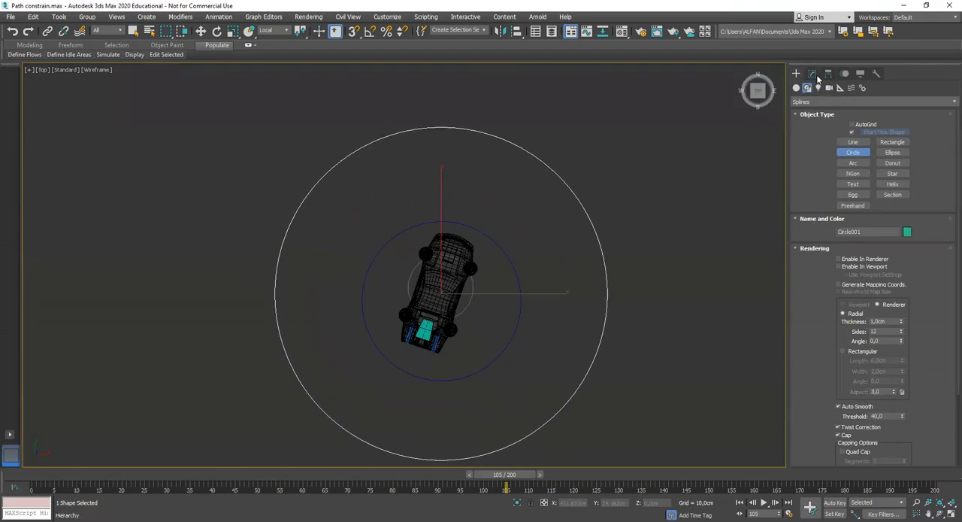
click(815, 75)
Raise the new circle vertically above the car in the Perspective view
key(p)
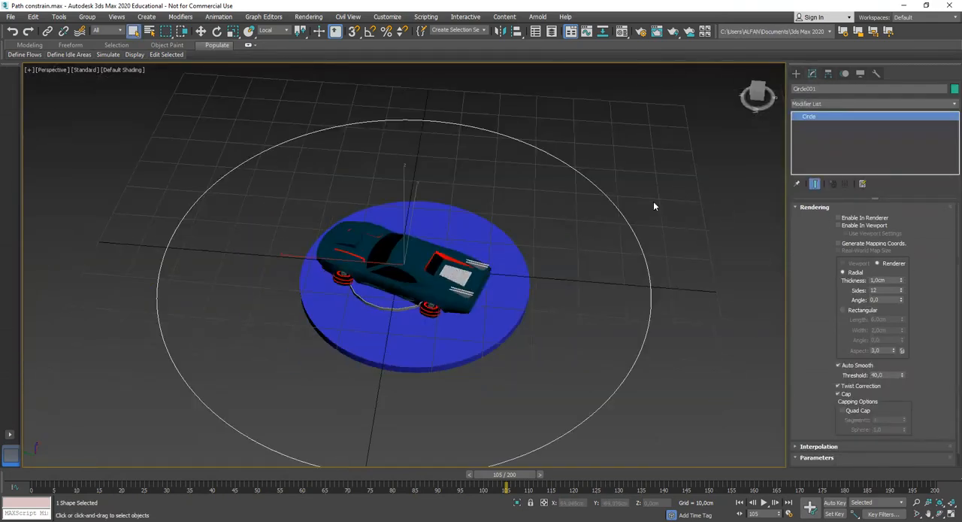
key(w)
alt+middle_drag(526, 301, 488, 269)
drag(408, 198, 404, 160)
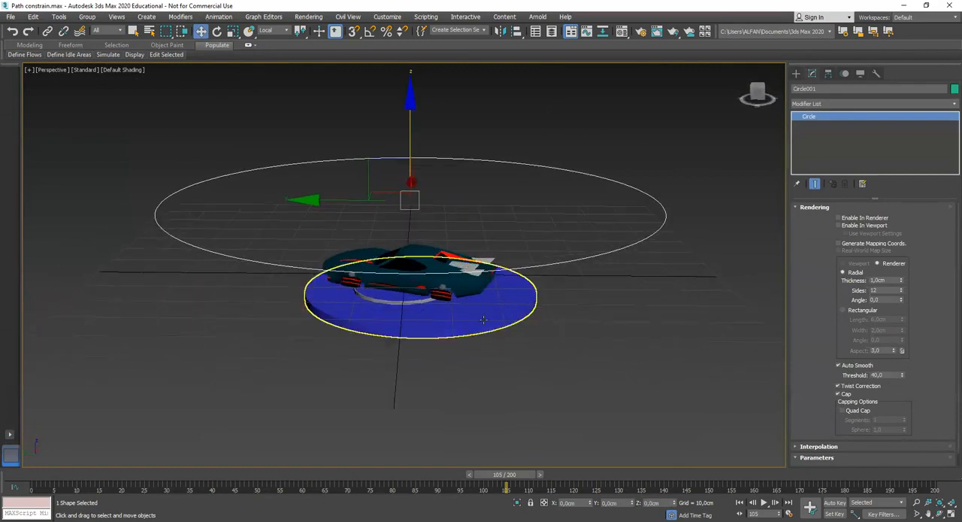
scroll(483, 320, down, 4)
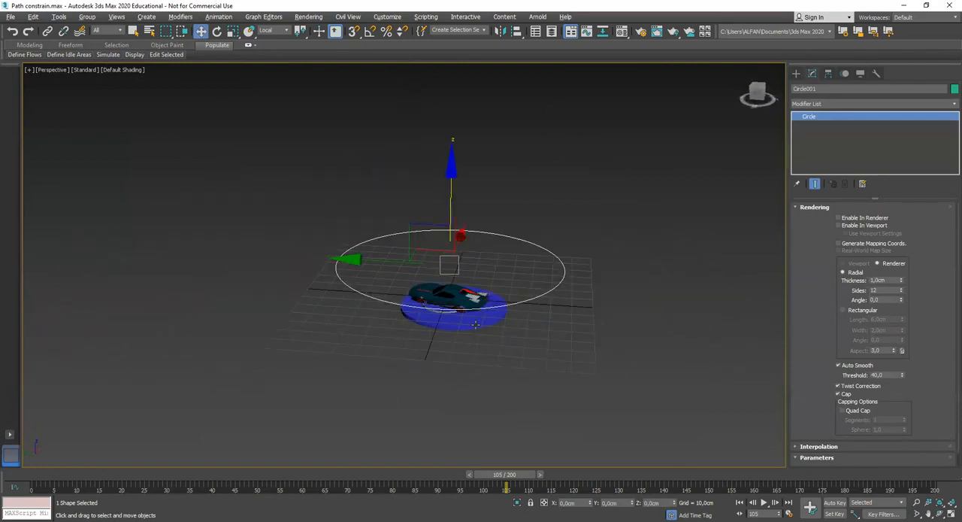
Create a Target camera in the Front view, placed near the circle's edge and aimed at the car
click(798, 73)
key(f)
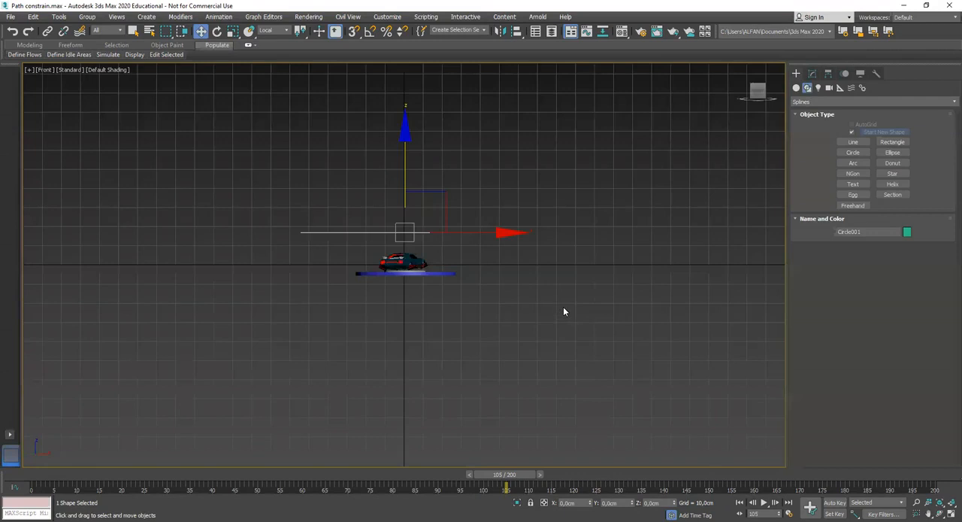
click(829, 88)
click(892, 133)
middle_drag(674, 272, 596, 256)
drag(639, 248, 359, 322)
click(812, 73)
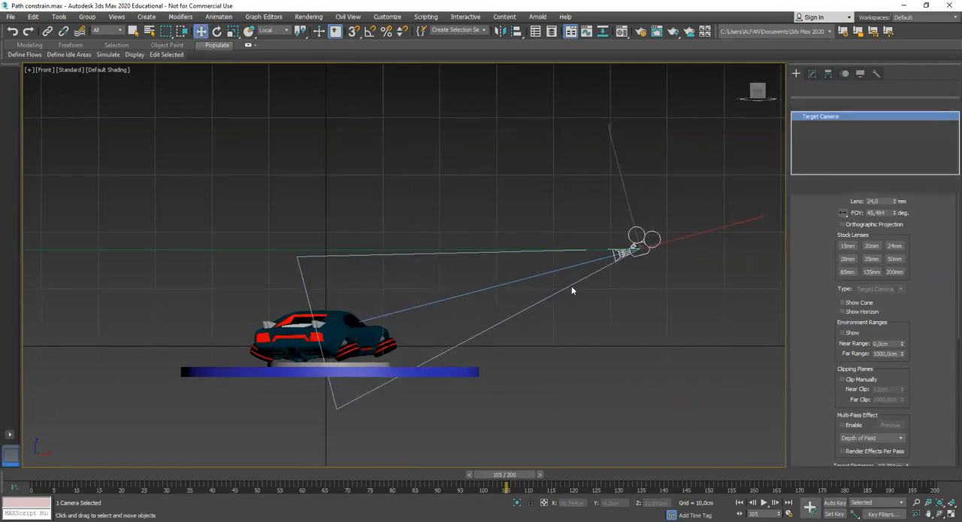
Assign a Path Constraint controller to the new camera's Position track
key(w)
key(p)
alt+middle_drag(699, 291, 526, 340)
alt+middle_drag(461, 148, 498, 285)
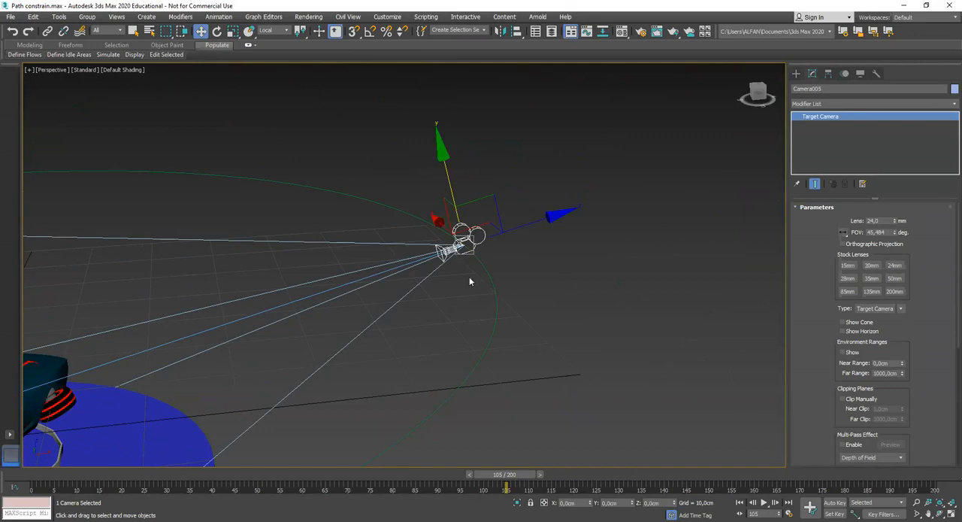
click(844, 73)
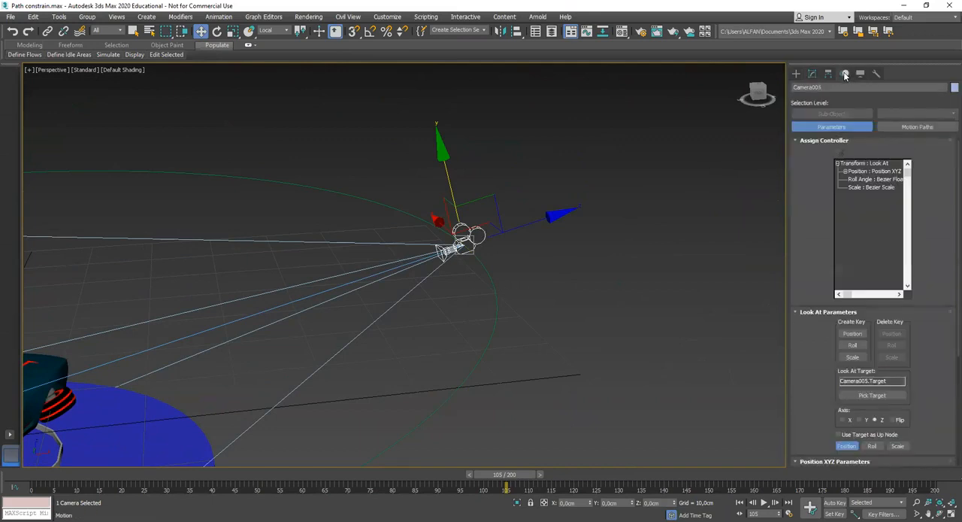
click(857, 171)
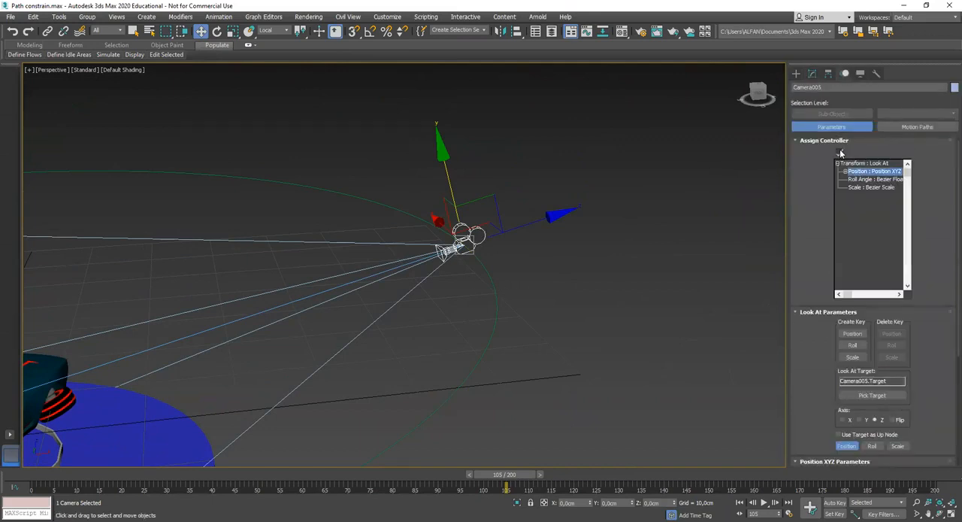
click(840, 154)
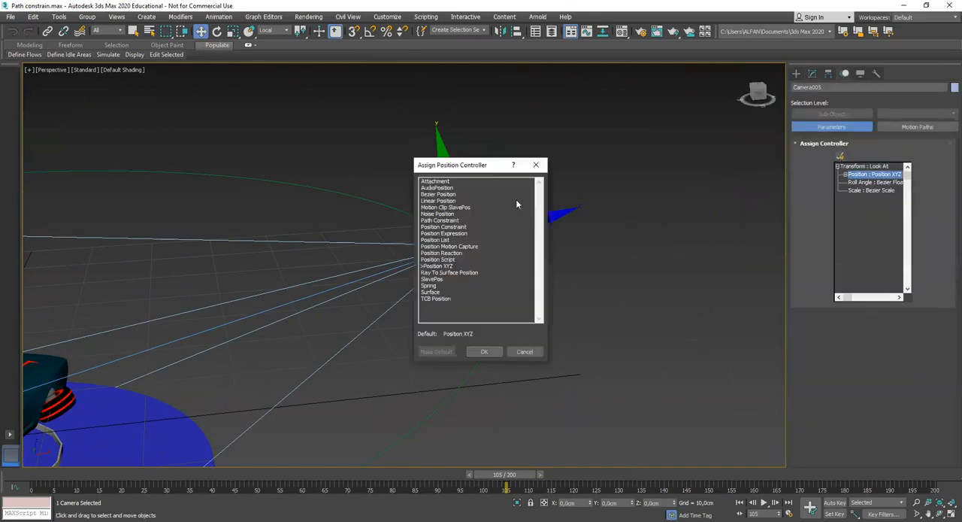
click(440, 220)
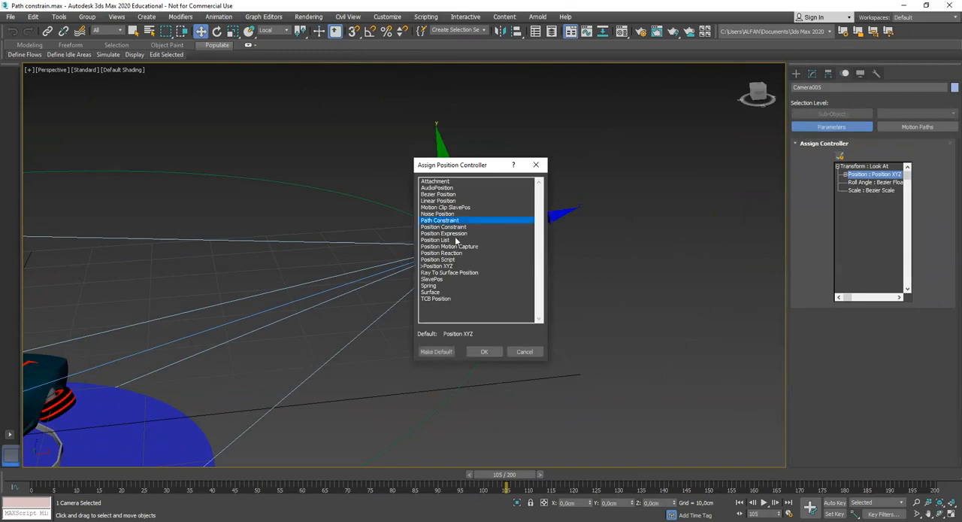
click(484, 352)
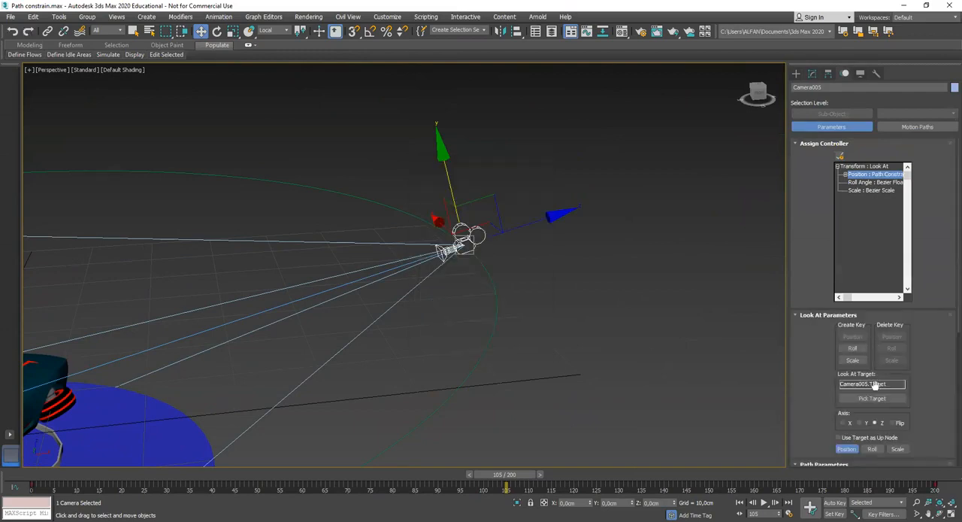
Add the raised circle as the camera's constraint path and scrub to frame 116 to check the motion
scroll(931, 366, down, 5)
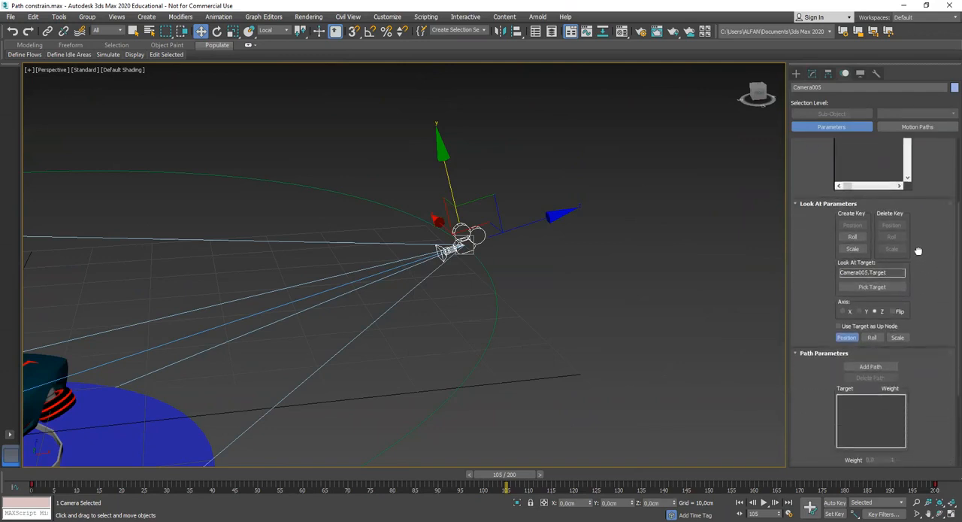
click(871, 356)
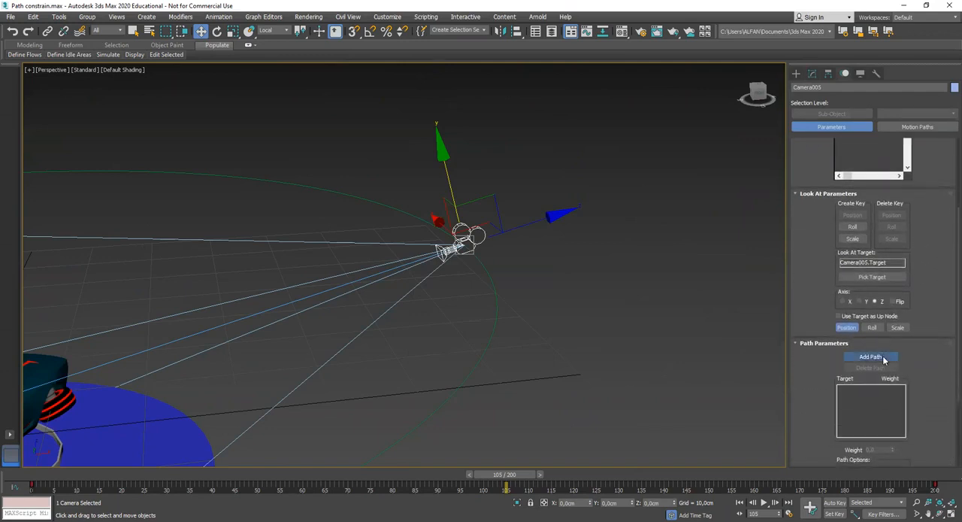
click(414, 216)
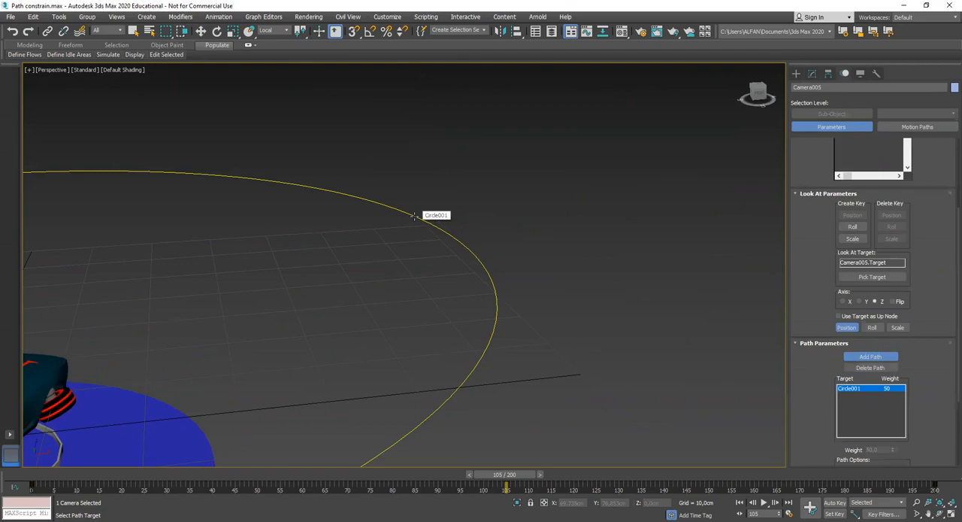
scroll(474, 341, down, 6)
scroll(463, 326, up, 2)
alt+middle_drag(449, 353, 299, 479)
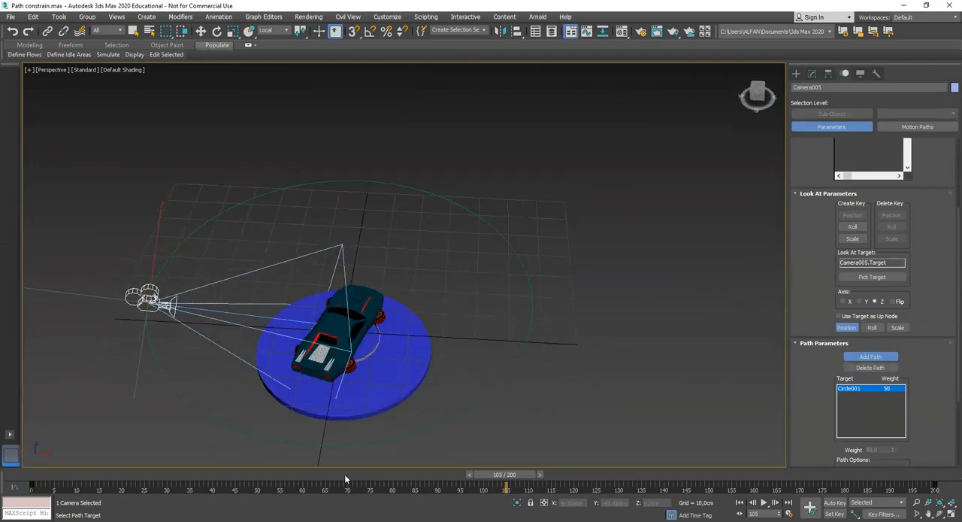
drag(509, 475, 517, 445)
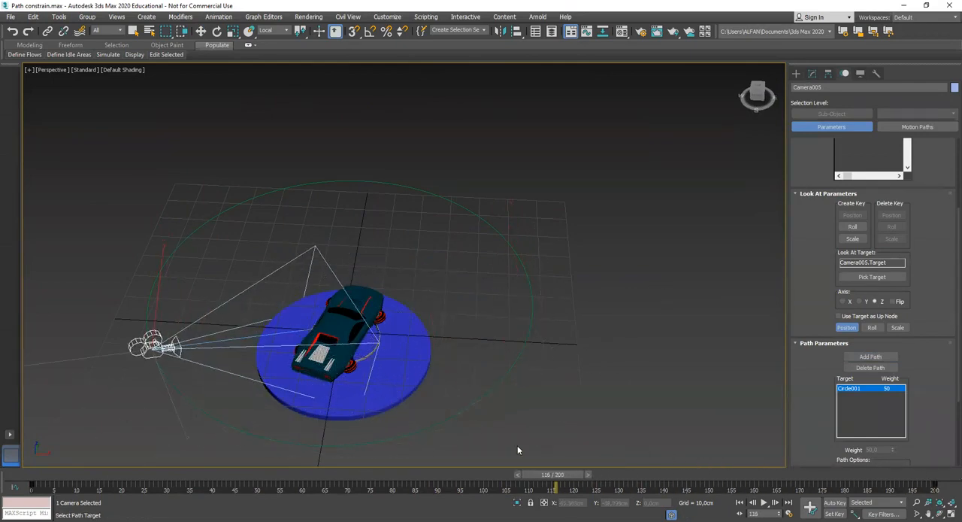
Look through the new camera in a maximized viewport and play the animation from frame 0
scroll(609, 358, down, 2)
key(alt+w)
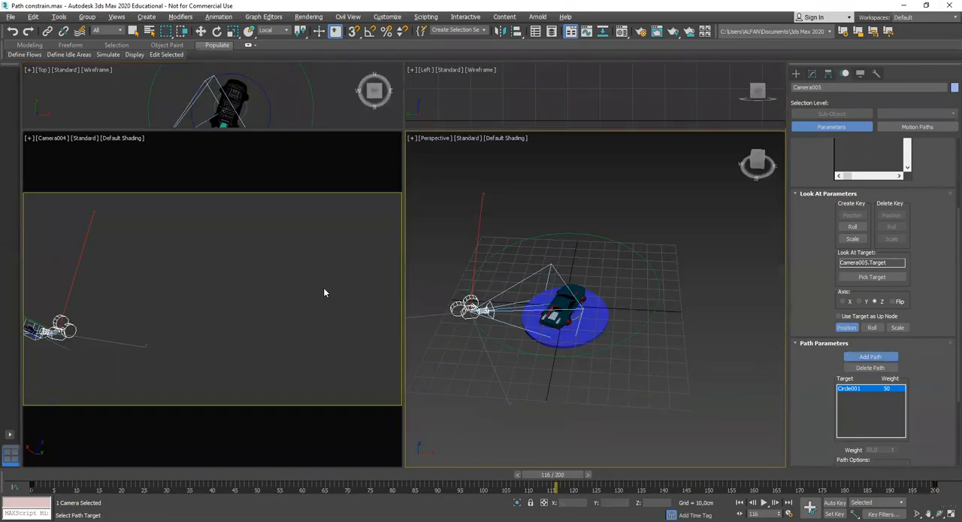
key(c)
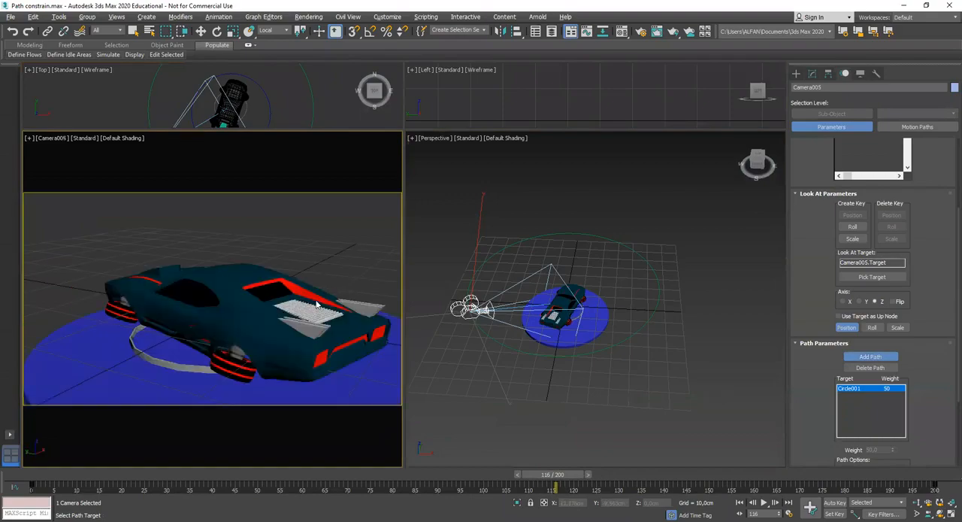
key(alt+w)
drag(552, 475, 34, 475)
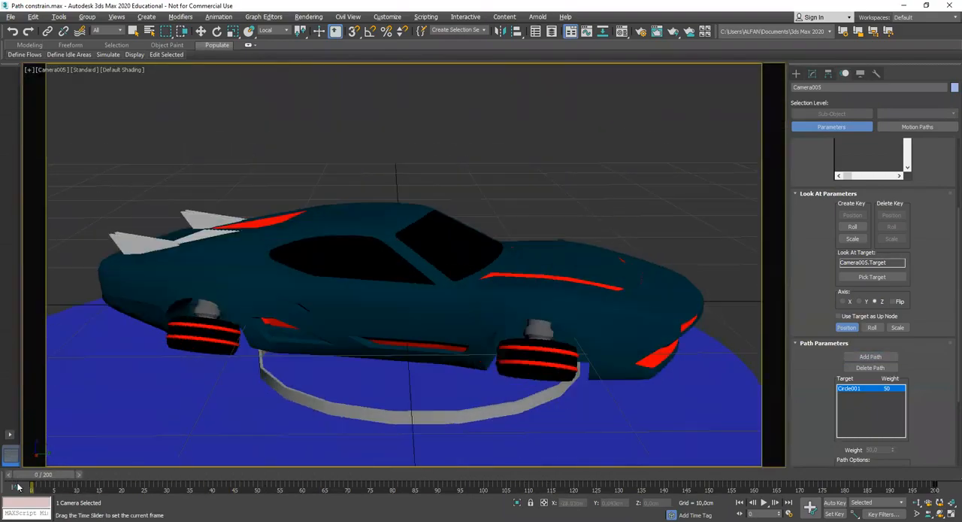
click(765, 503)
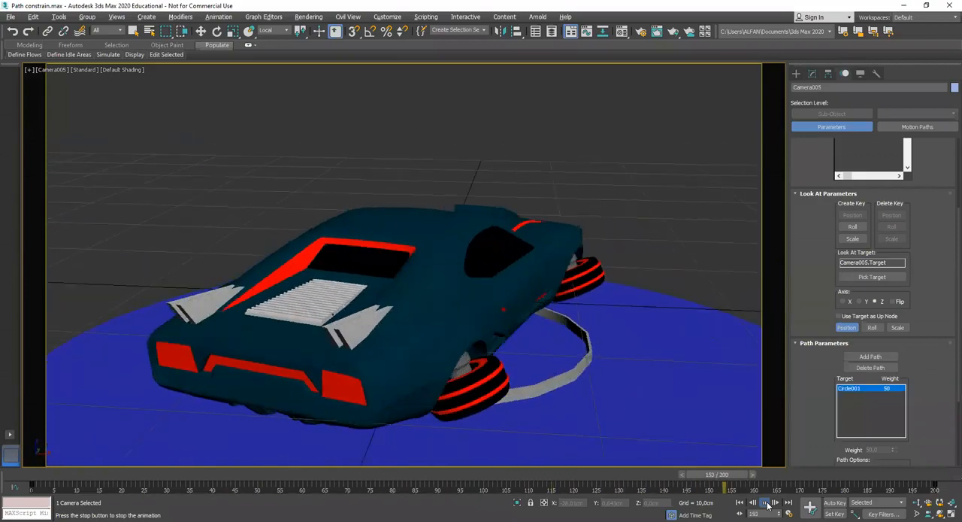
click(767, 505)
Try to move the path-constrained camera along its local Z axis in the Perspective view, and undo the move
key(p)
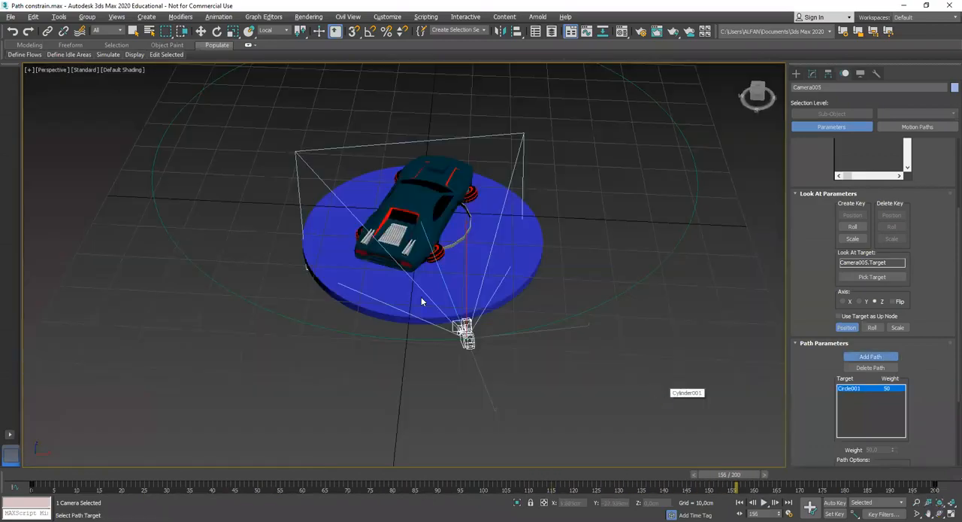
right_click(421, 301)
alt+middle_drag(421, 301, 546, 342)
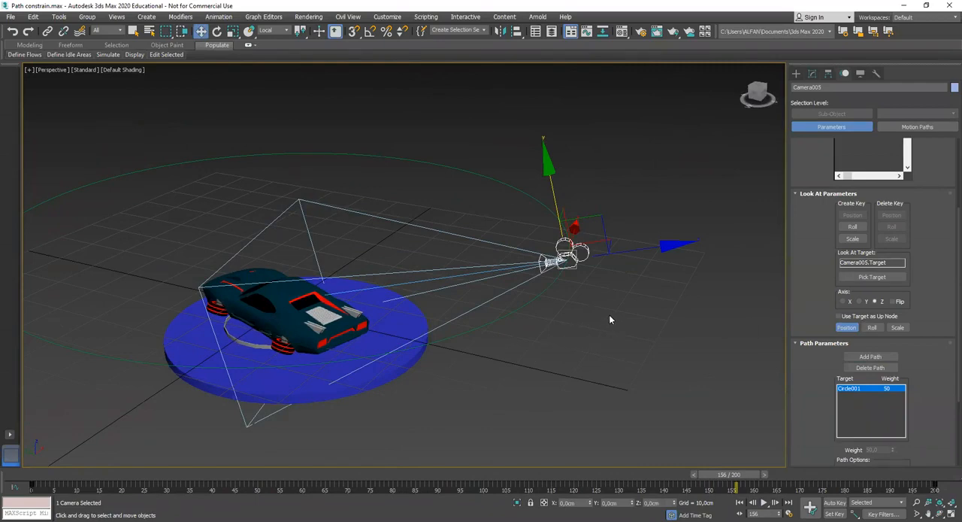
alt+middle_drag(601, 322, 604, 314)
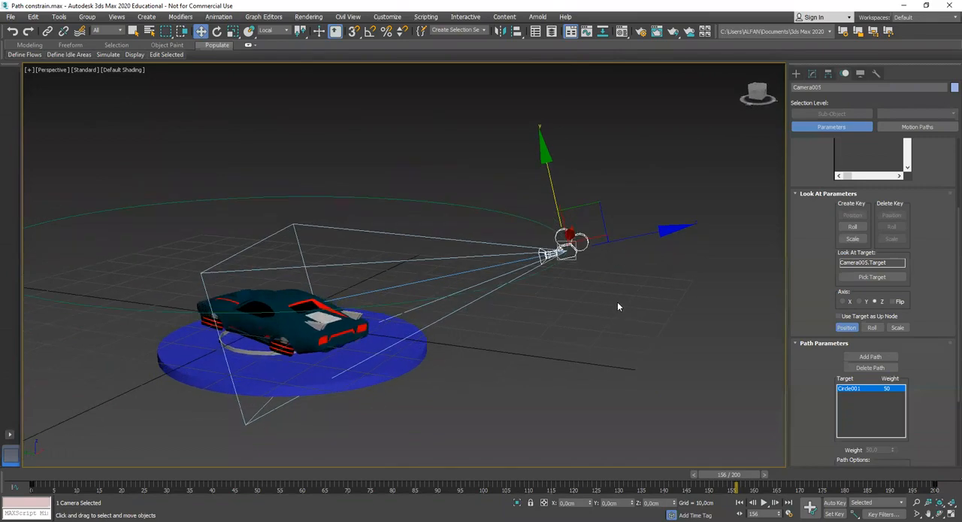
drag(644, 235, 546, 248)
key(ctrl+z)
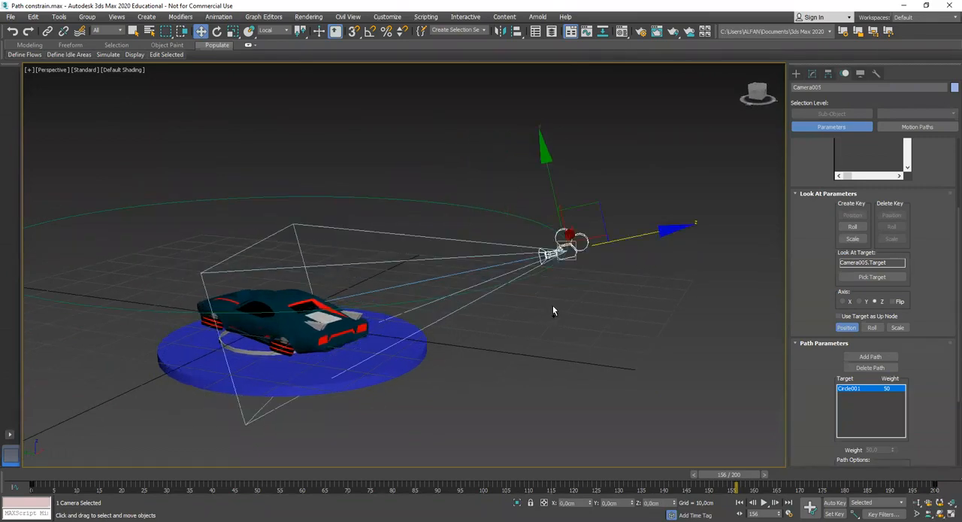
alt+middle_drag(569, 302, 558, 327)
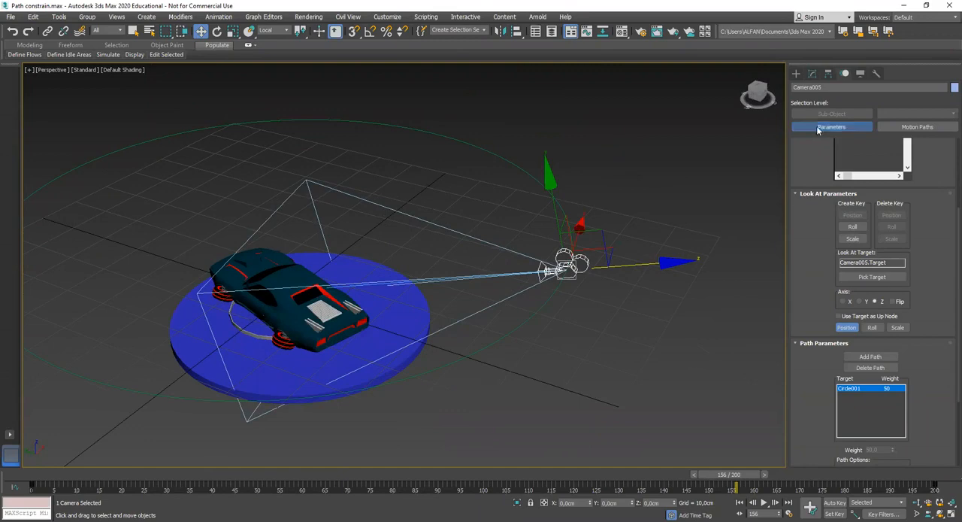
click(812, 74)
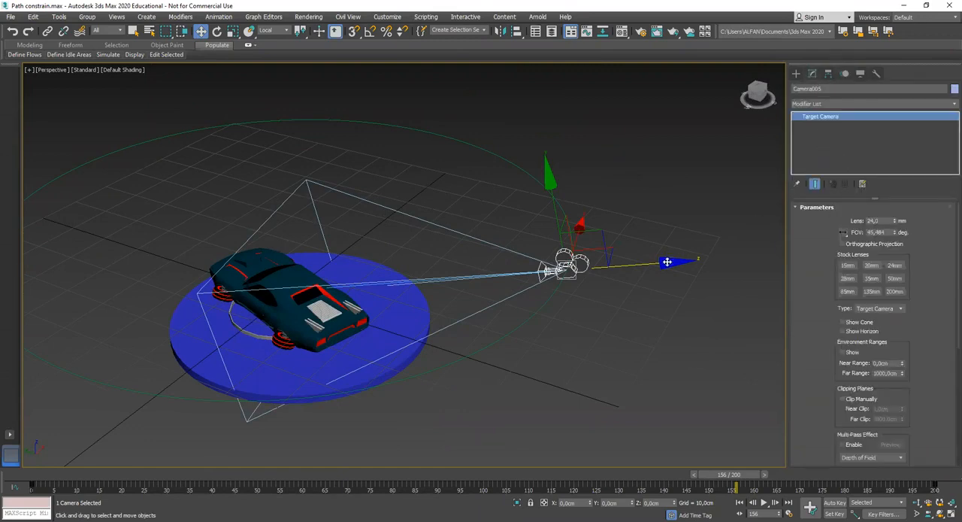
Select the raised circular path around the car instead of the camera
click(639, 325)
click(544, 316)
middle_drag(544, 317, 579, 305)
alt+middle_drag(579, 304, 579, 300)
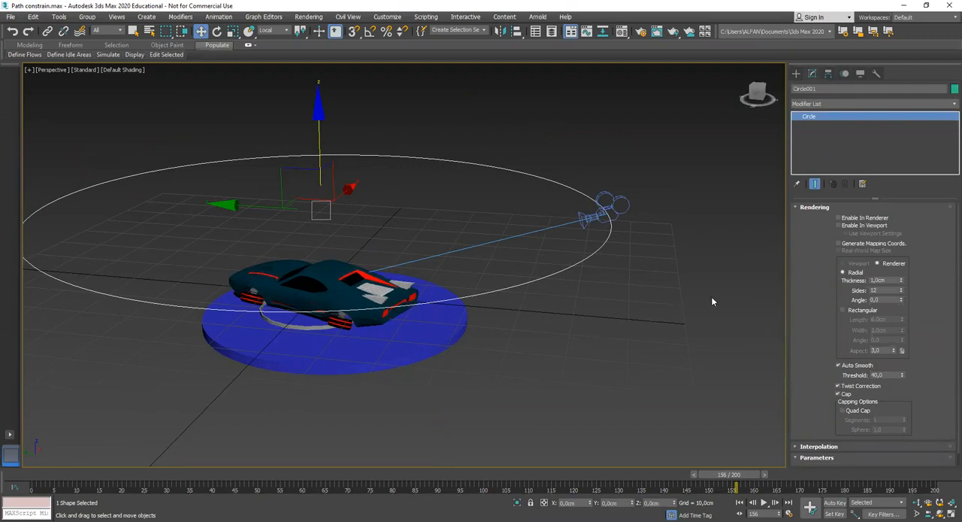
click(665, 292)
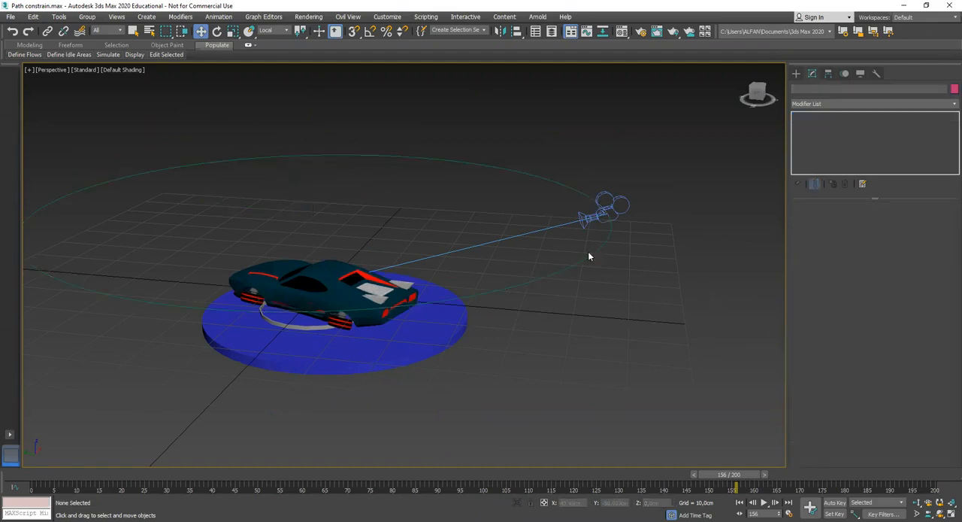
click(590, 259)
middle_drag(592, 348, 623, 353)
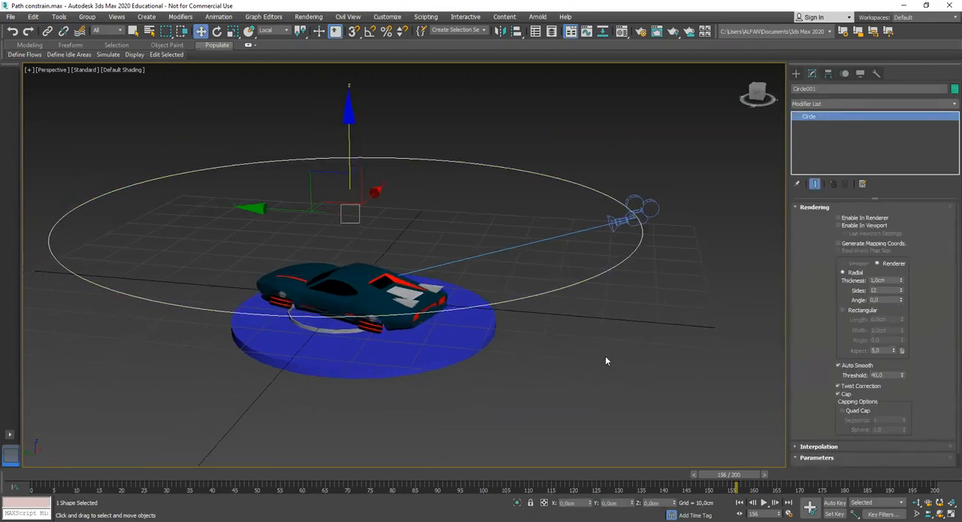
Turn on Auto Key and key the circular path's height at frames 17 and 44
click(836, 504)
drag(728, 474, 116, 474)
alt+middle_drag(464, 390, 485, 386)
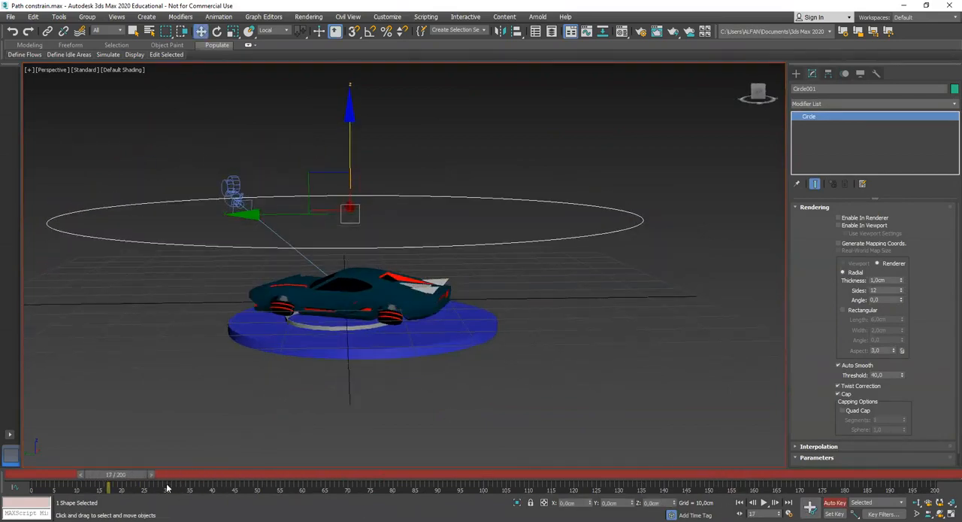
drag(130, 473, 269, 469)
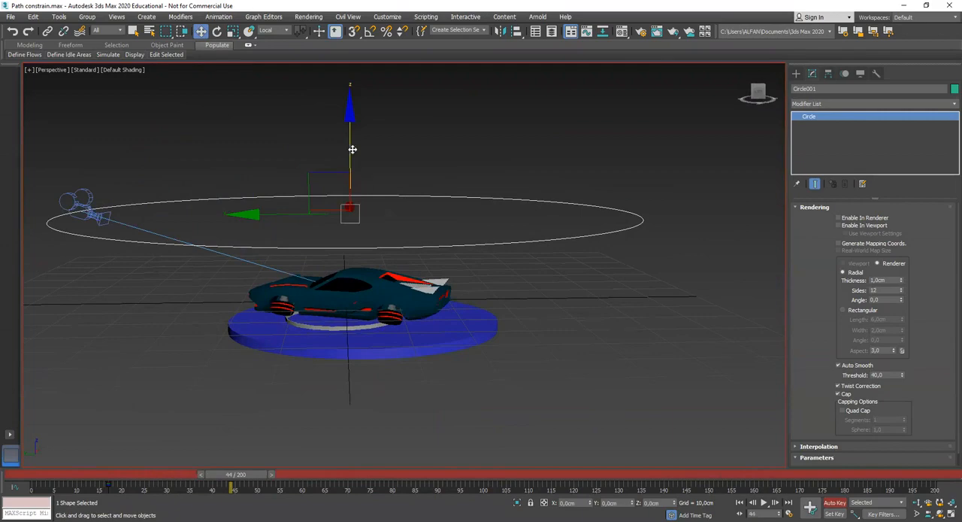
key(alt+w)
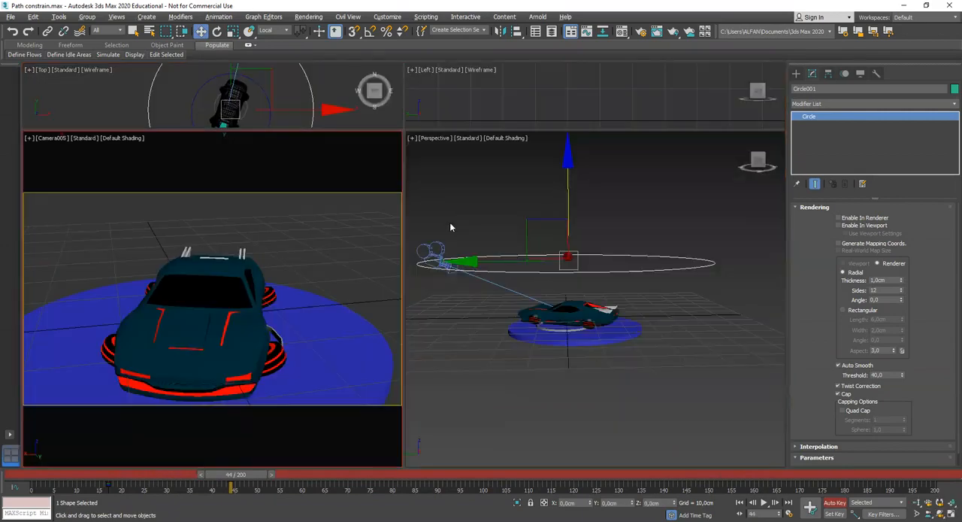
middle_drag(474, 268, 498, 299)
scroll(497, 298, up, 3)
Key the circular path lowered at frame 82 and raised high above the car at about frame 119
drag(236, 478, 401, 503)
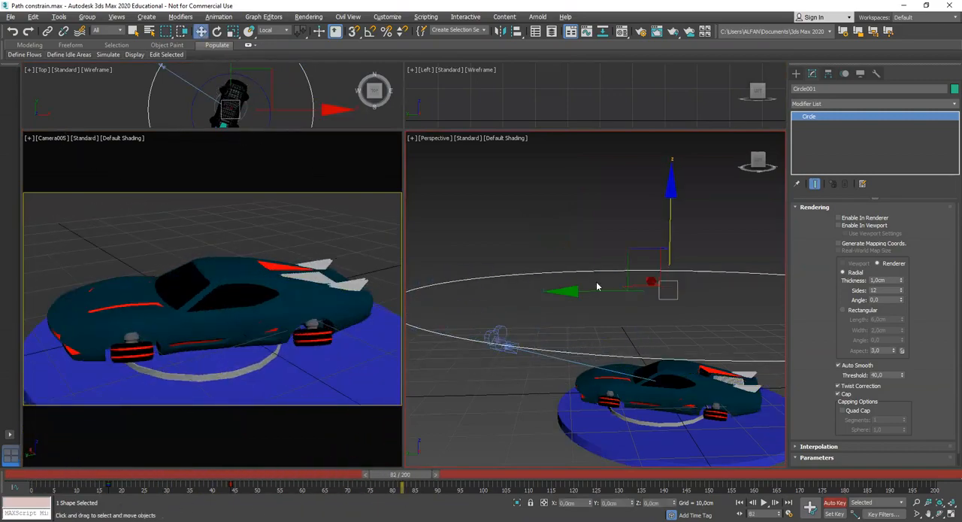
drag(670, 224, 674, 317)
drag(412, 480, 588, 498)
key(w)
drag(612, 297, 619, 107)
Lower the circular path back toward the car at about frame 191, and turn off Auto Key
drag(567, 474, 733, 491)
key(w)
scroll(628, 369, down, 3)
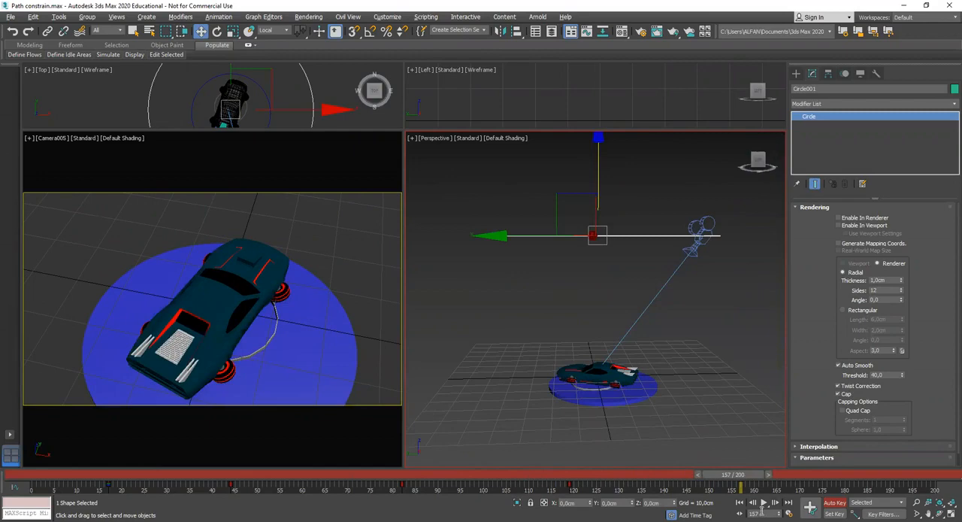
drag(740, 488, 883, 475)
drag(599, 162, 638, 317)
click(838, 505)
Play the animation from frame 0 in a maximized camera view to check the orbit's height changes
drag(880, 476, 25, 479)
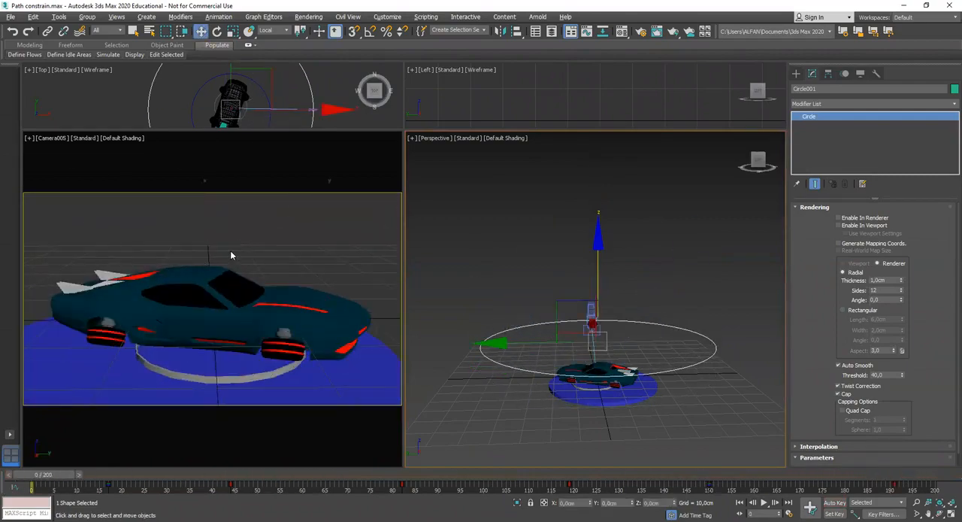
key(alt+w)
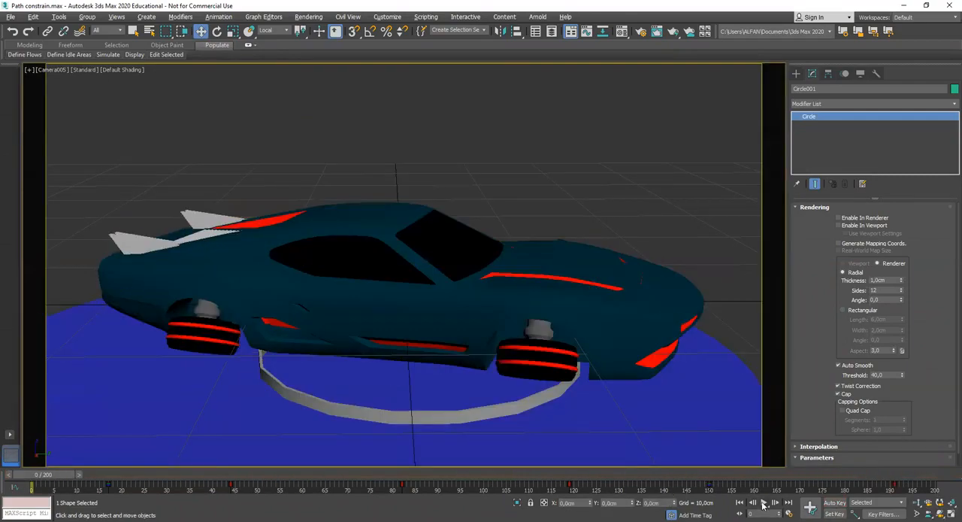
click(763, 503)
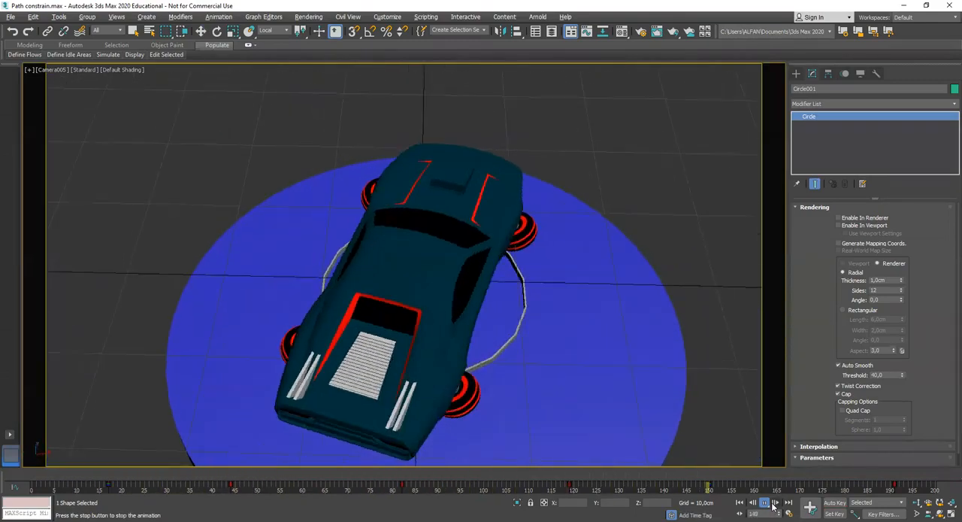
click(765, 508)
key(w)
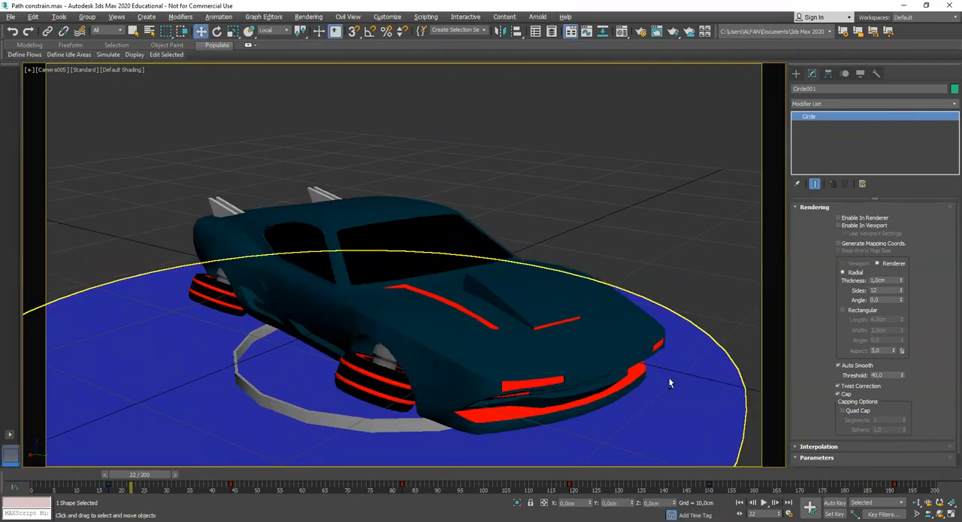
key(alt+w)
alt+middle_drag(554, 376, 677, 292)
click(672, 324)
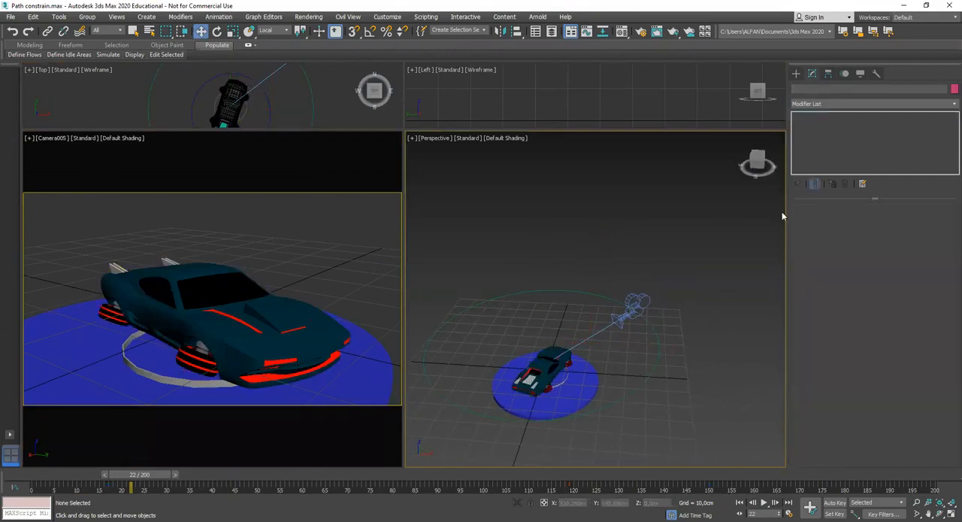
click(796, 73)
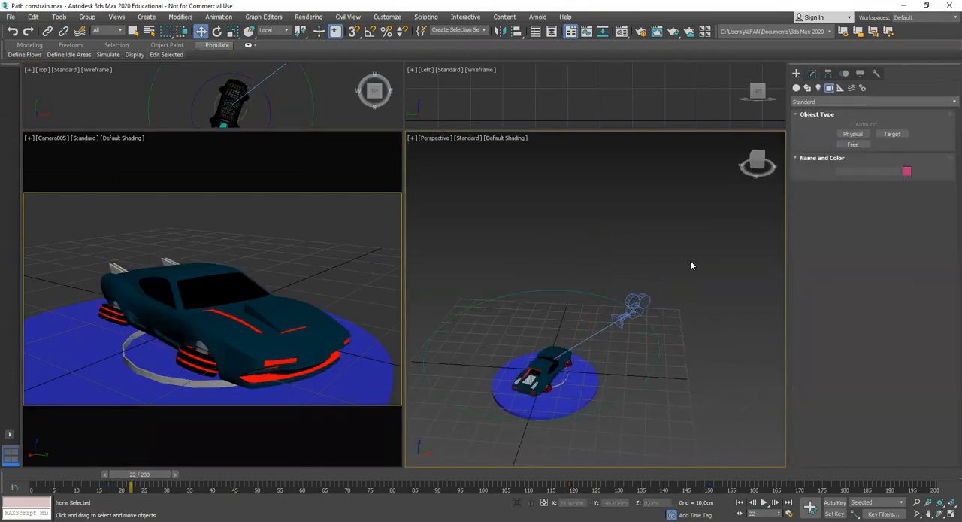
click(851, 89)
click(841, 88)
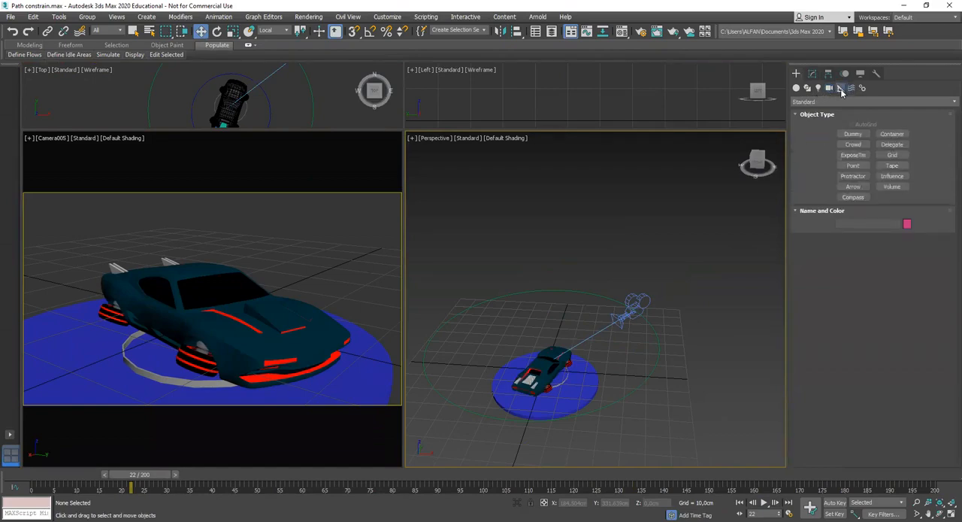
click(857, 137)
alt+middle_drag(667, 339, 643, 320)
drag(643, 321, 654, 330)
click(813, 72)
key(w)
middle_drag(669, 306, 670, 335)
scroll(664, 316, up, 3)
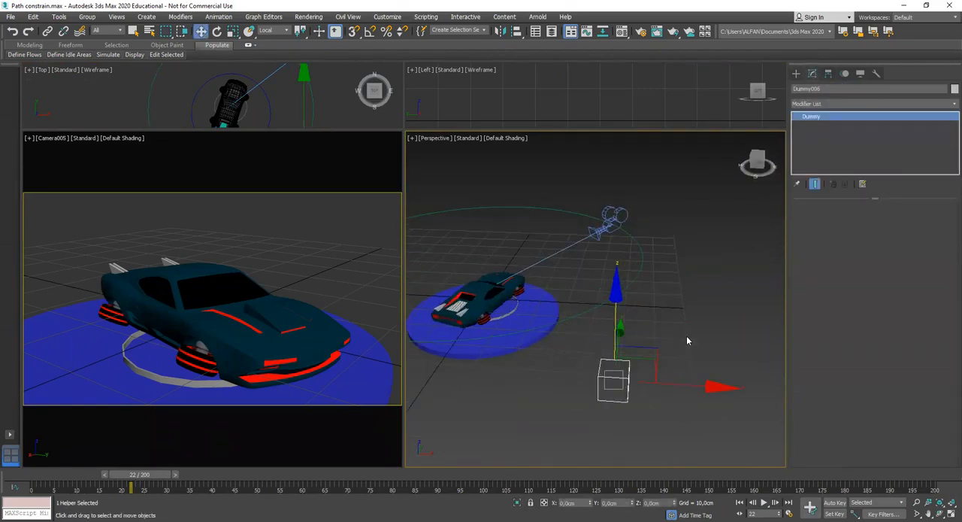
key(Delete)
right_click(670, 313)
Maximize the Perspective view, inspect the camera on its circular path, and scrub to frame 15
key(alt+w)
middle_drag(534, 330, 574, 444)
scroll(491, 251, up, 3)
scroll(509, 245, down, 5)
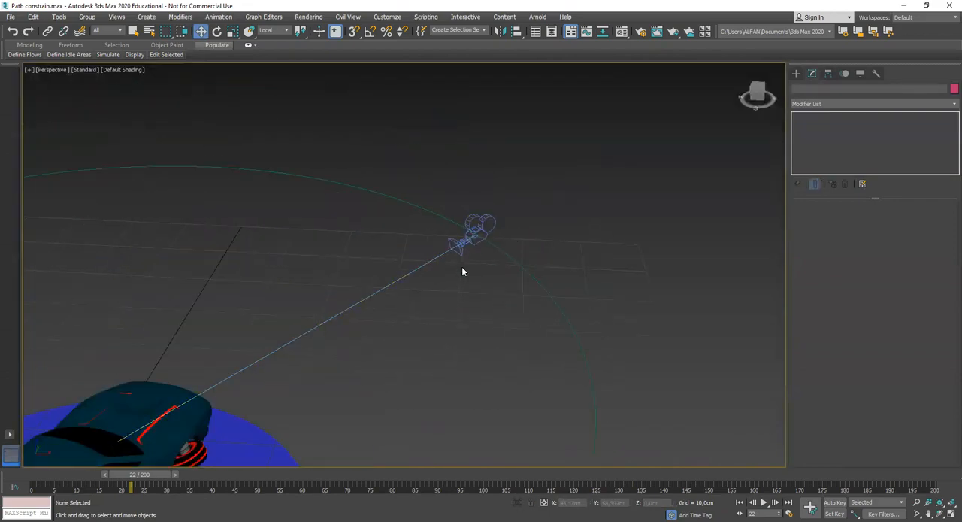
scroll(459, 285, up, 2)
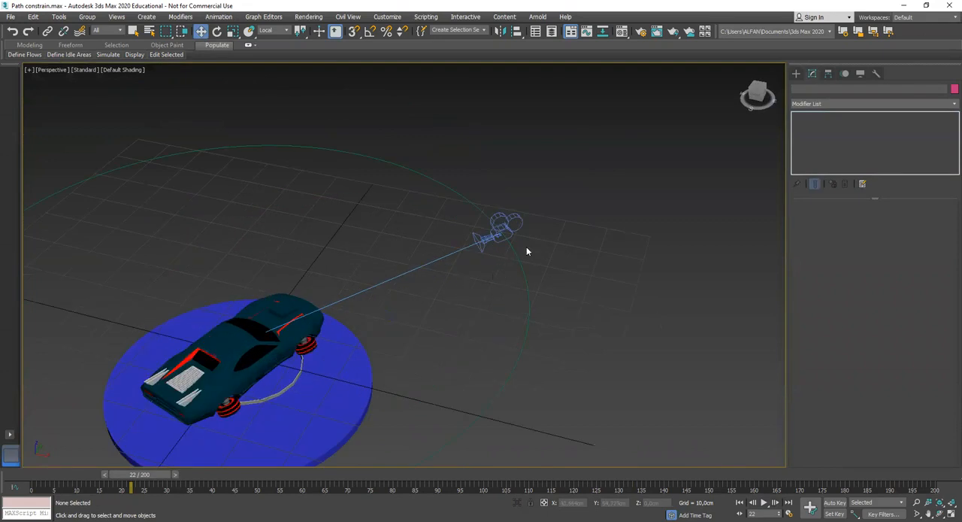
click(500, 239)
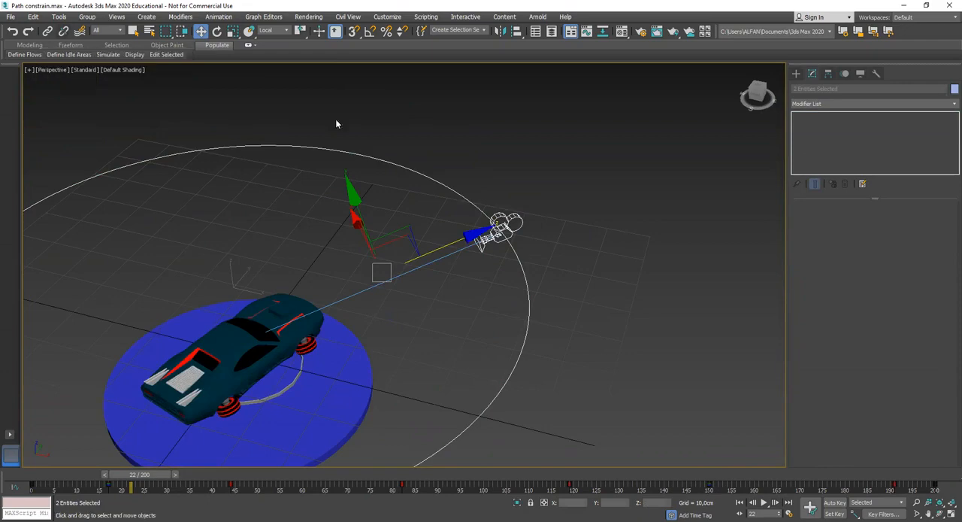
click(425, 398)
drag(101, 476, 122, 469)
click(539, 261)
middle_drag(530, 332, 516, 302)
scroll(501, 310, up, 3)
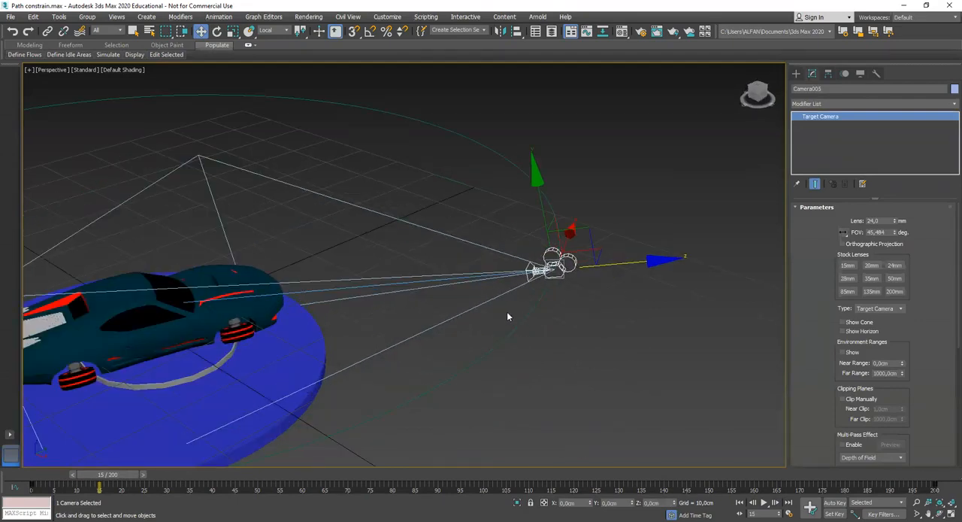
scroll(507, 311, down, 6)
right_click(655, 275)
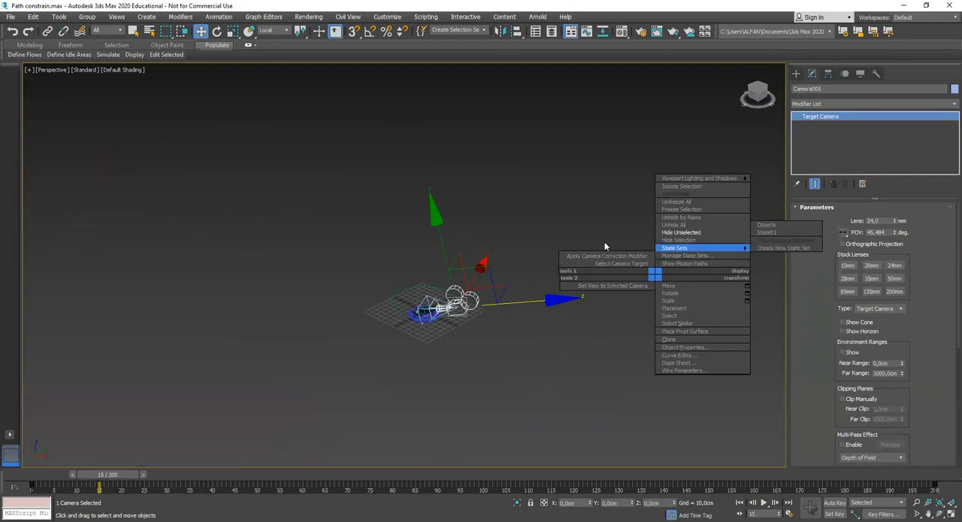
click(587, 211)
alt+middle_drag(477, 317, 458, 333)
scroll(461, 330, up, 3)
click(460, 331)
click(464, 272)
scroll(485, 299, up, 5)
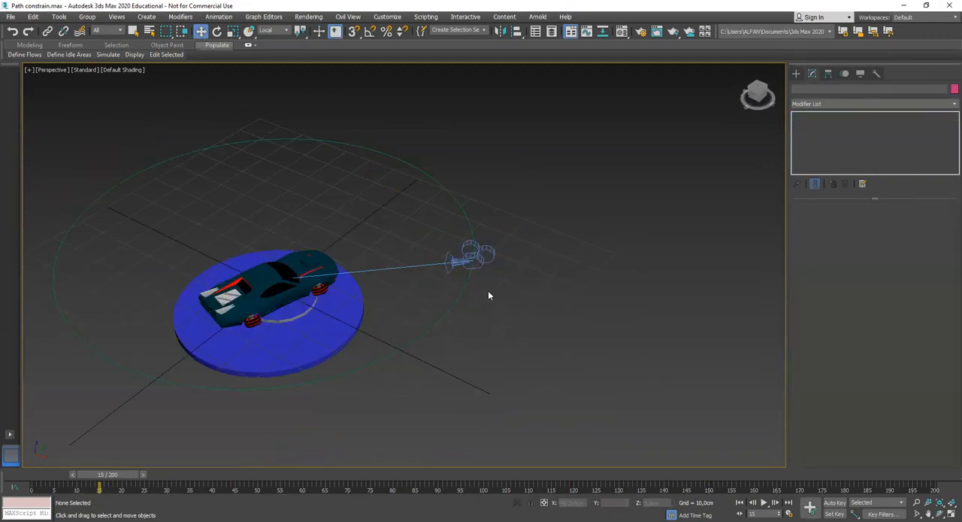
click(527, 250)
Replace the camera's Path Constraint position controller with Position XYZ
click(468, 259)
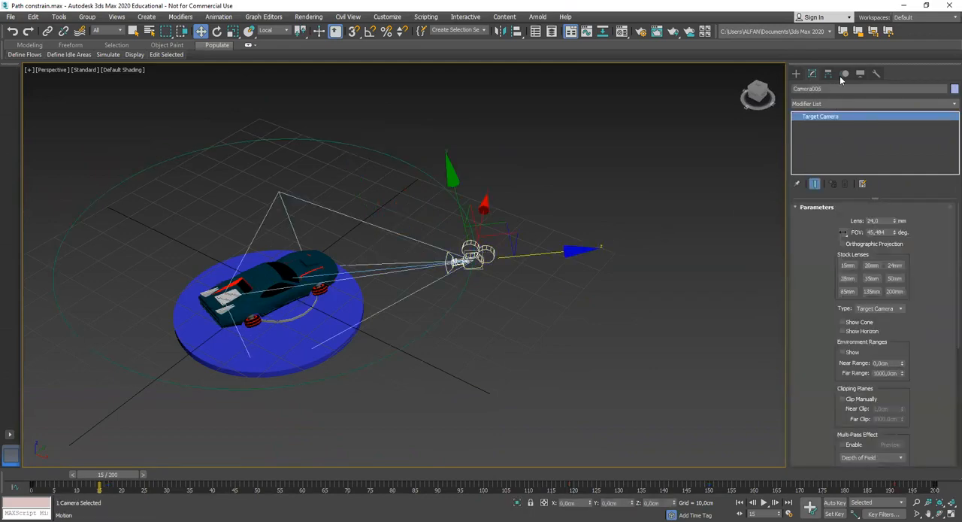
click(844, 74)
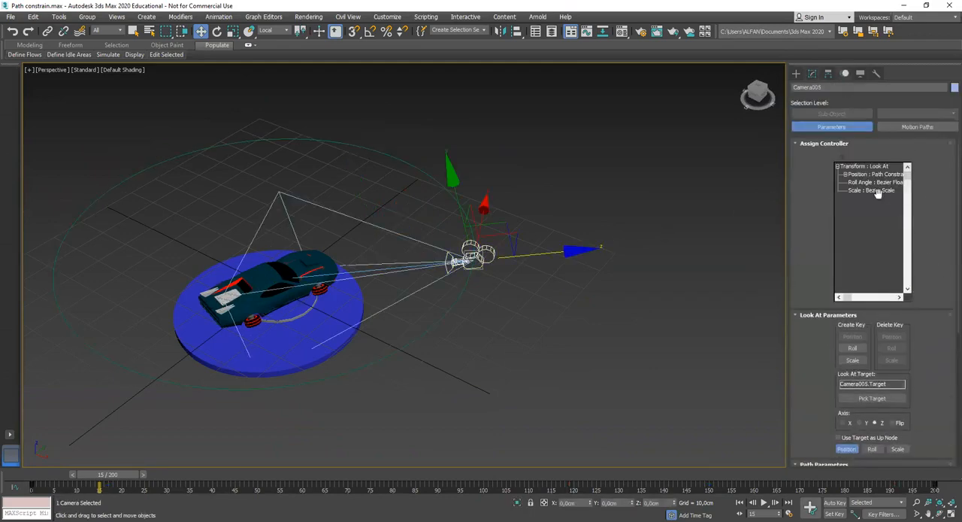
click(864, 176)
click(841, 155)
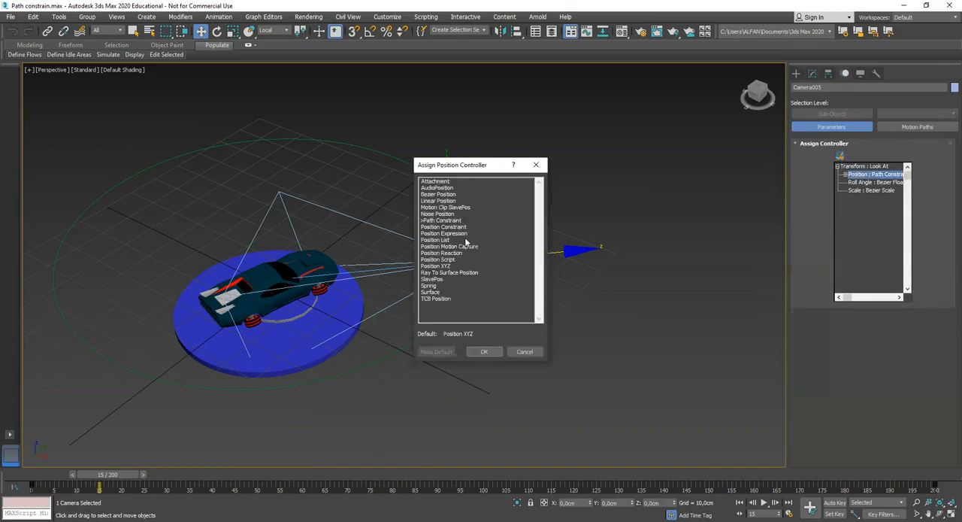
click(437, 267)
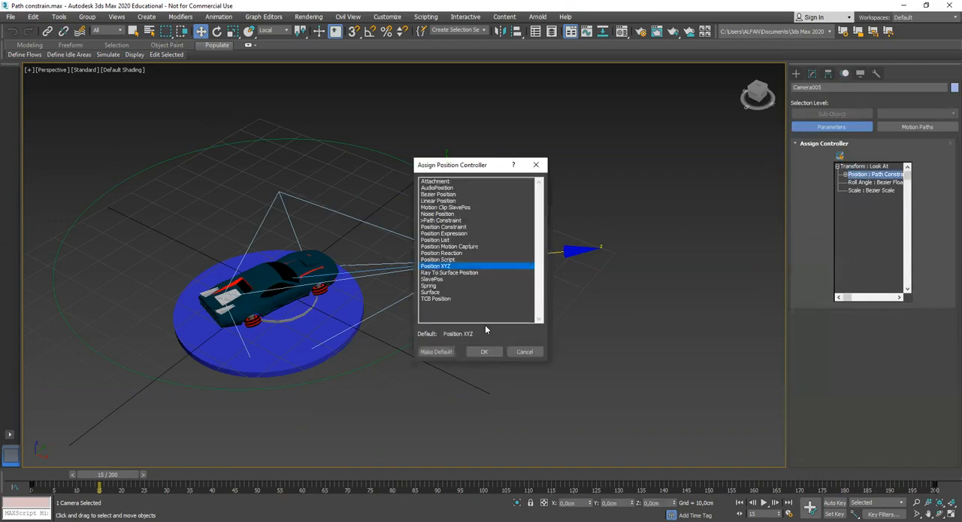
click(486, 352)
Try moving the freed camera off the circular path and check it at frame 31
drag(426, 267, 420, 257)
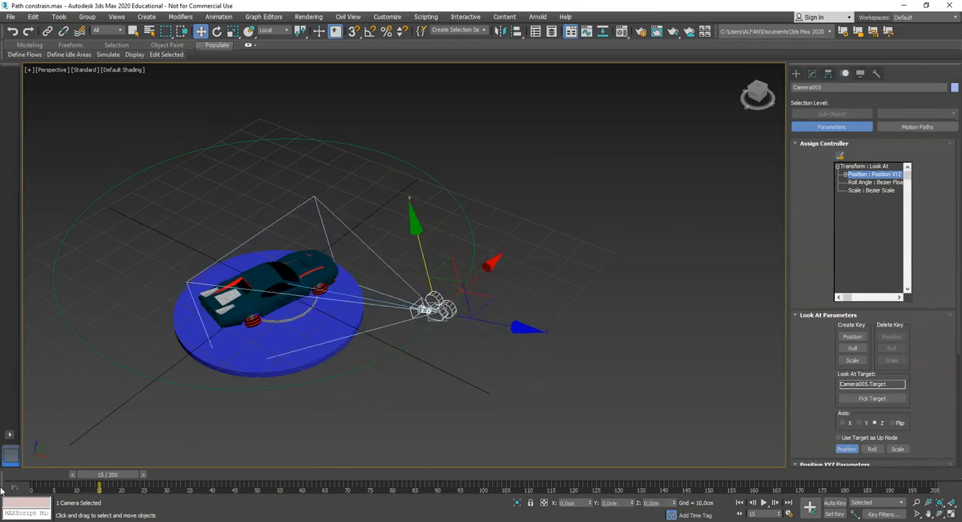
drag(113, 476, 191, 411)
alt+middle_drag(444, 327, 475, 313)
scroll(482, 306, down, 5)
click(457, 328)
scroll(457, 327, up, 3)
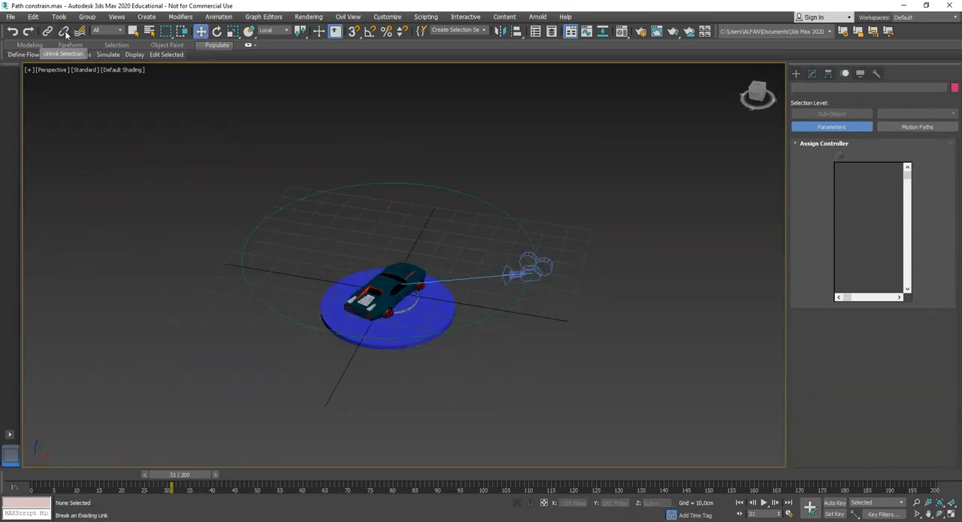
scroll(490, 303, up, 4)
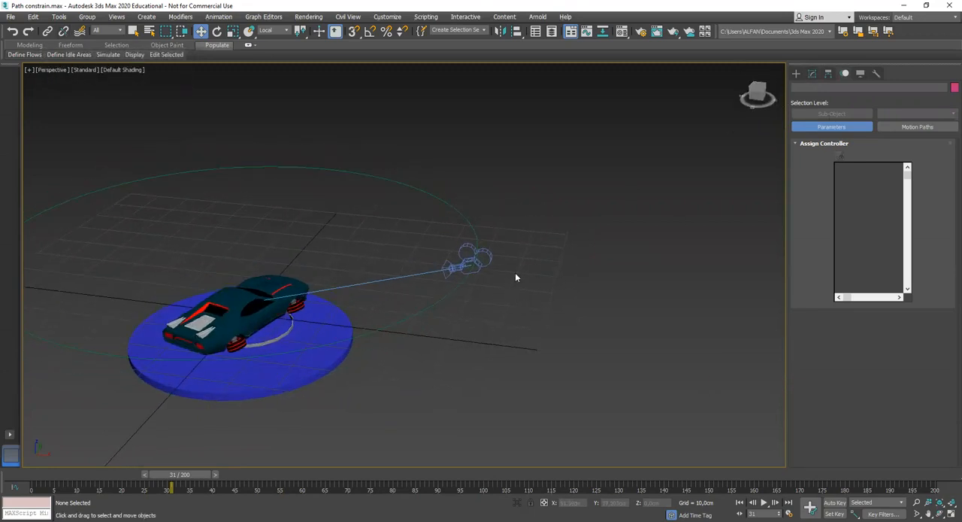
Select the circular path and scrub from frame 1 to frame 22 to check its animation
drag(192, 483, 35, 485)
click(435, 314)
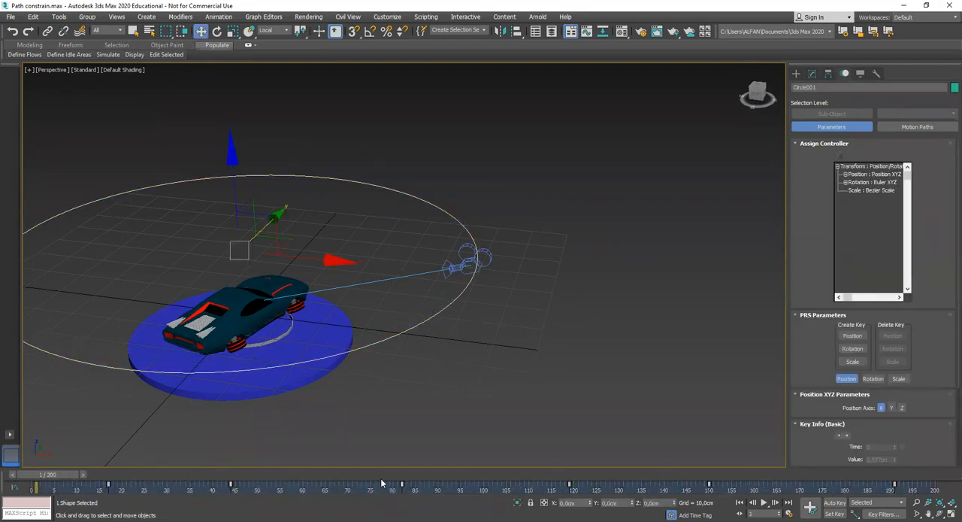
drag(62, 481, 130, 481)
alt+middle_drag(494, 331, 541, 330)
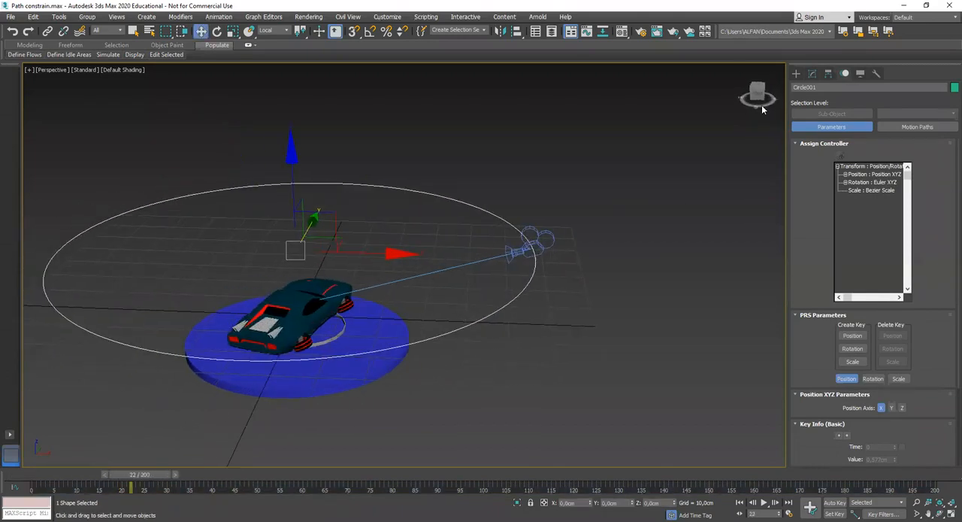
Create a small Dummy helper on the ground beside the turntable, below the camera
click(795, 73)
click(851, 134)
alt+middle_drag(565, 318, 516, 324)
drag(512, 323, 524, 331)
click(812, 73)
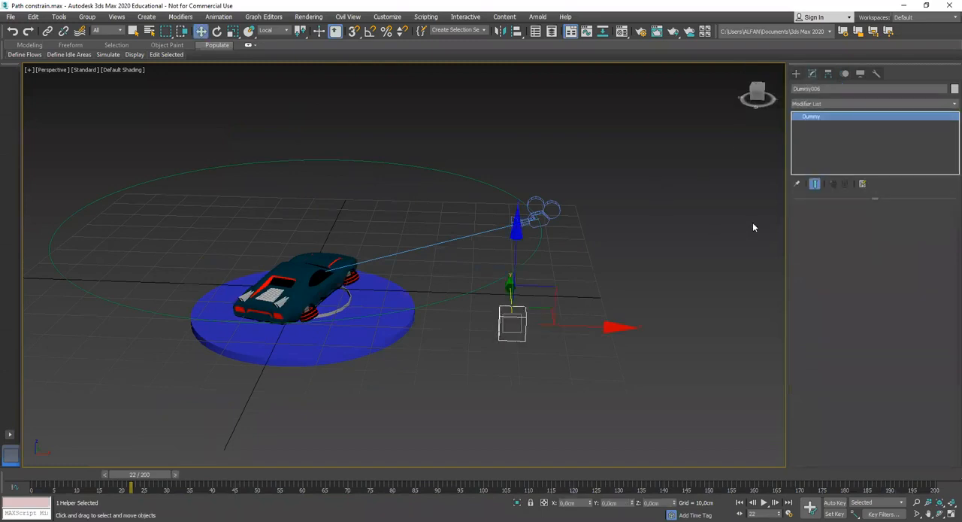
Assign a Path Constraint position controller to the dummy and add the circle around the car as its path
click(796, 74)
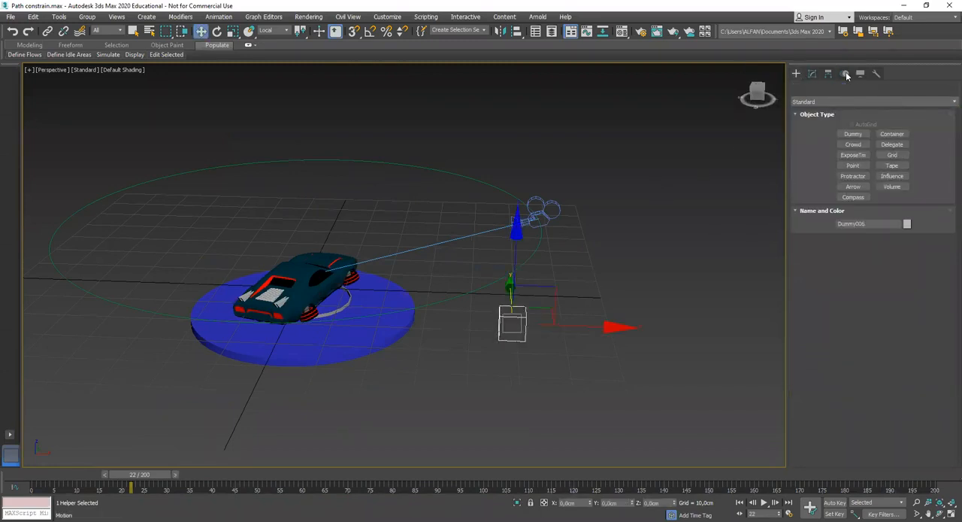
click(845, 73)
click(867, 174)
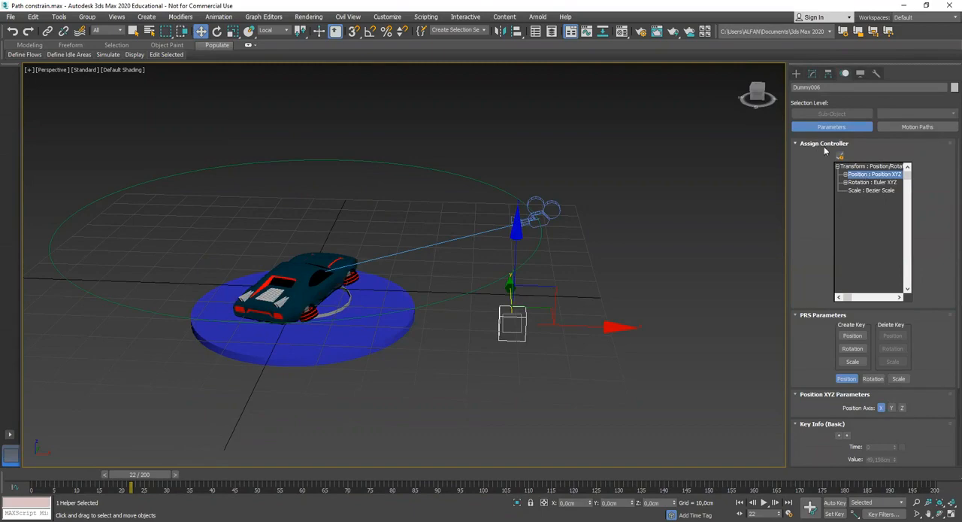
click(840, 157)
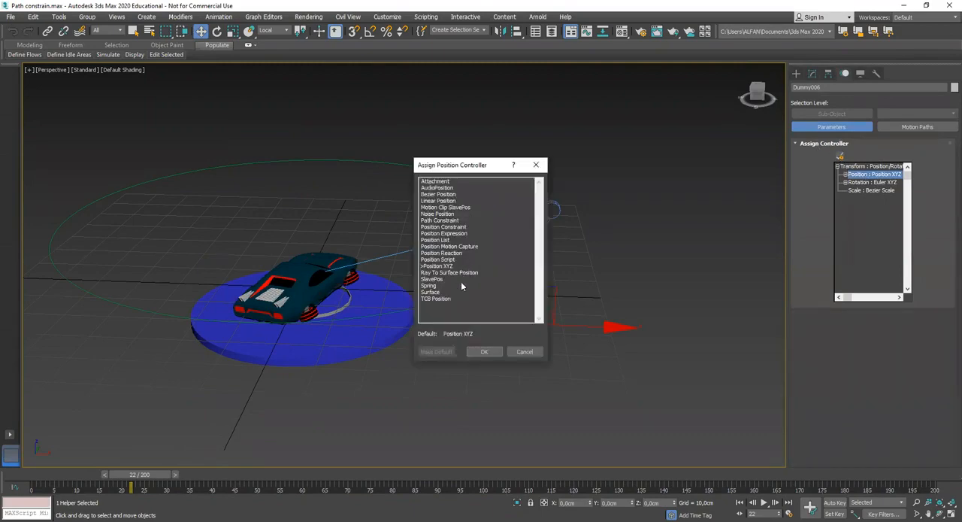
click(445, 220)
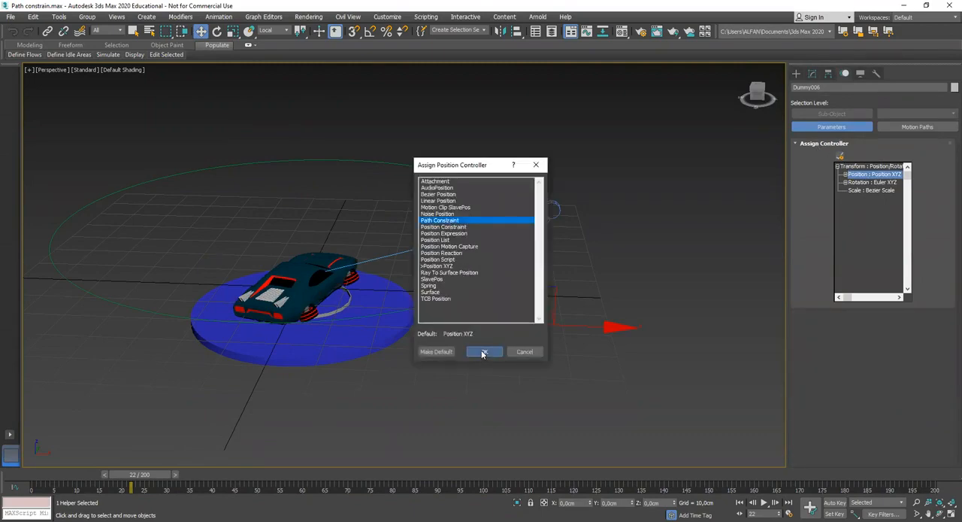
click(483, 353)
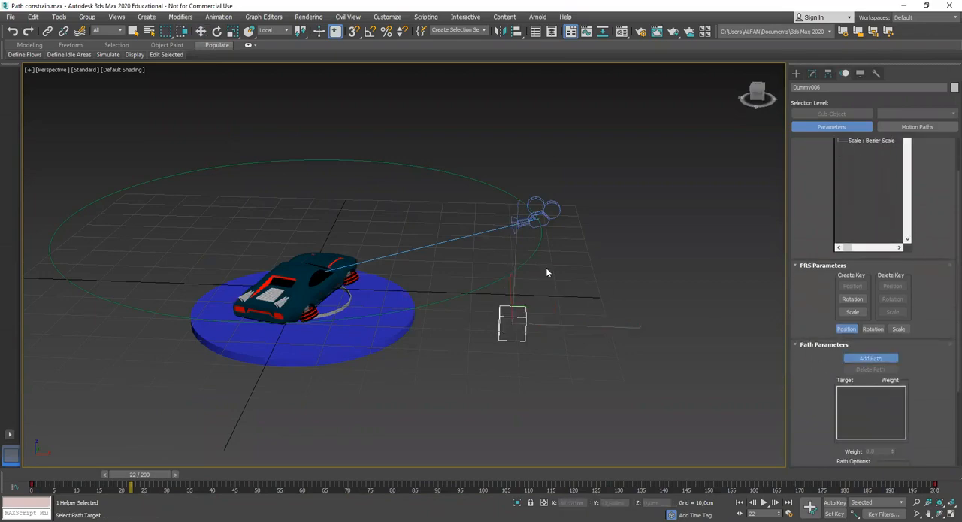
click(520, 265)
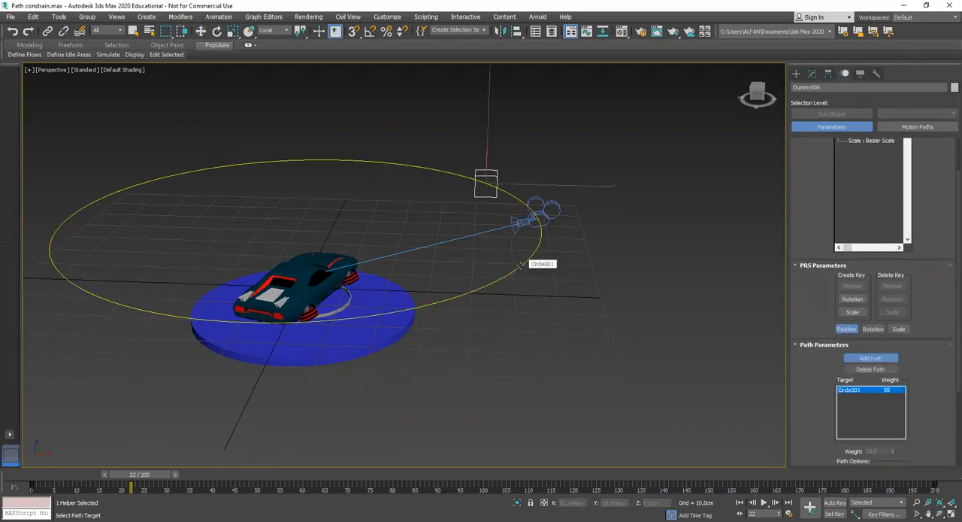
Make the path-constrained dummy follow the circle's direction and clear the selection
scroll(814, 389, down, 3)
click(842, 369)
click(809, 73)
click(585, 210)
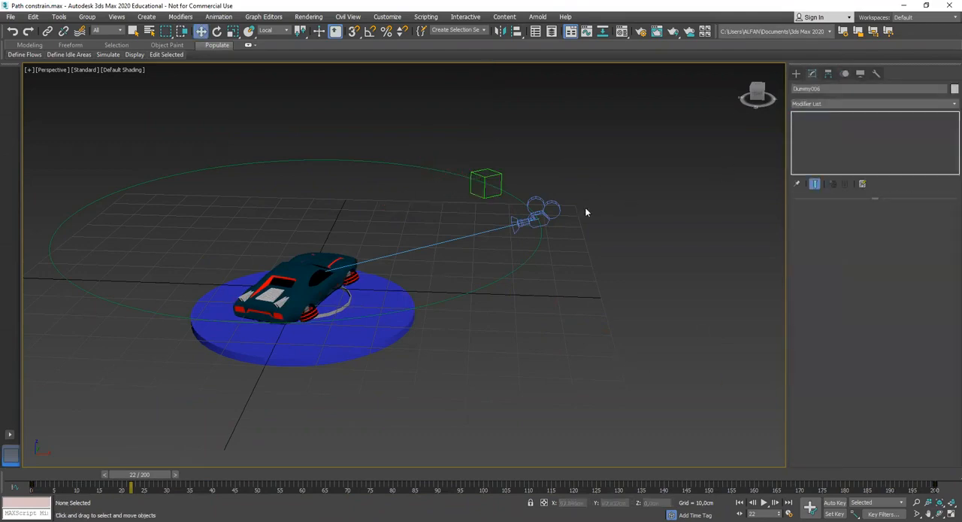
Try aligning the camera's center and orientation to the dummy on all axes at frame 22
click(550, 203)
mouse_move(580, 262)
alt+middle_down()
mouse_move(574, 305)
mouse_move(586, 260)
alt+middle_up()
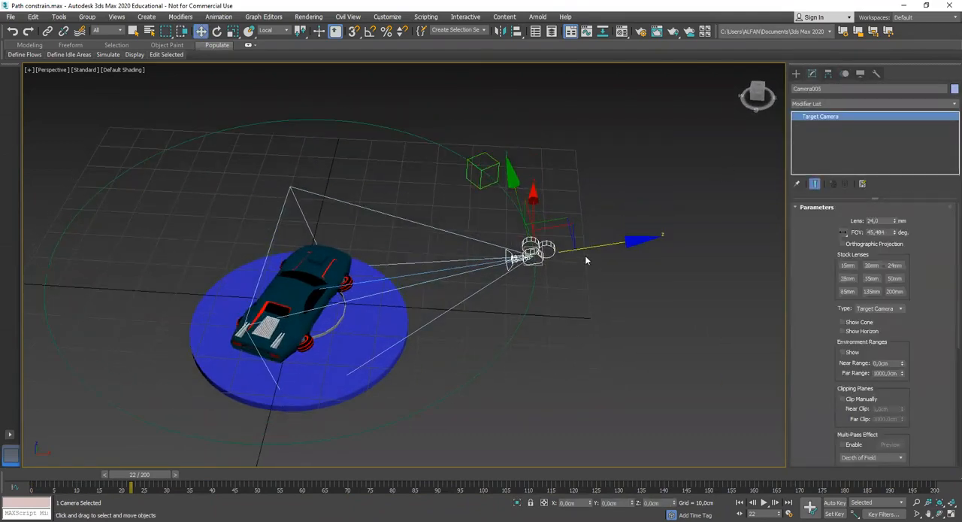
click(516, 31)
click(490, 166)
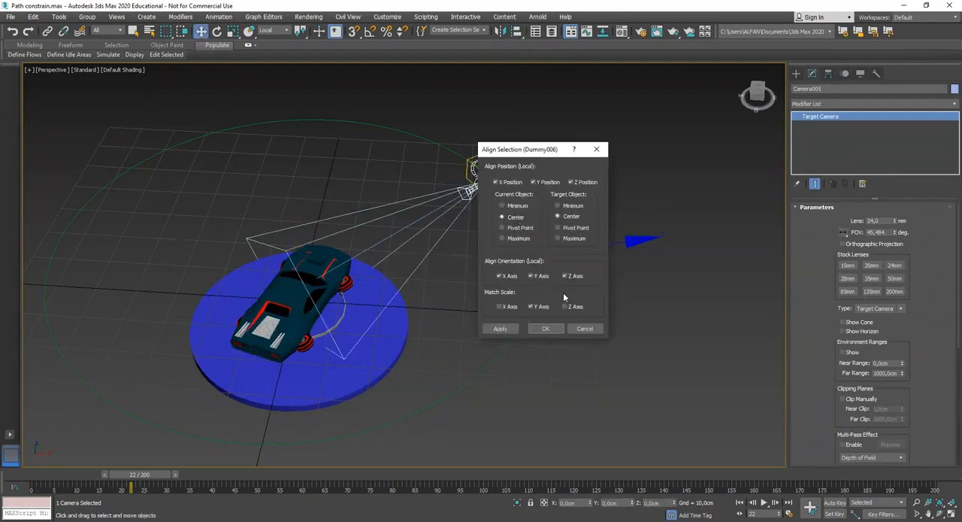
click(547, 329)
alt+middle_drag(535, 325, 509, 307)
scroll(416, 306, up, 3)
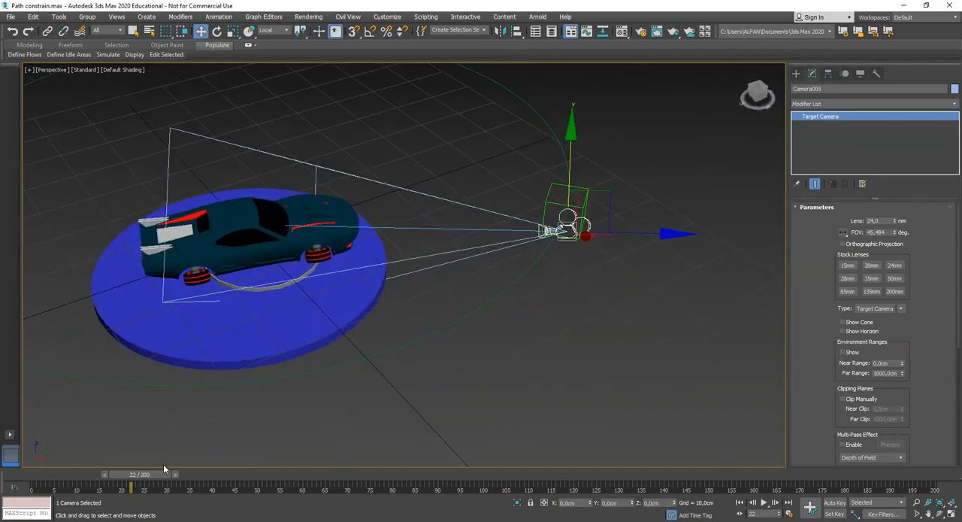
Return to frame 0 and show the camera view beside the perspective view
drag(148, 473, 22, 477)
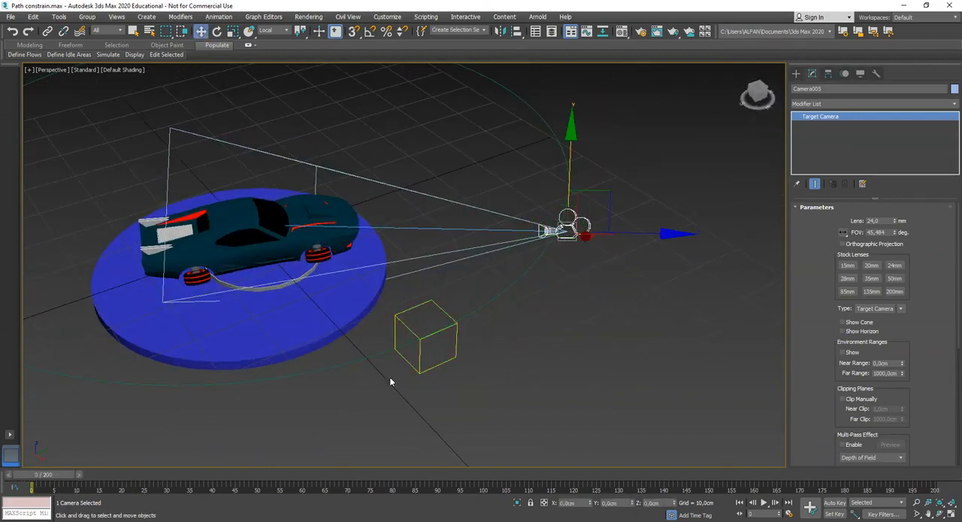
key(alt+w)
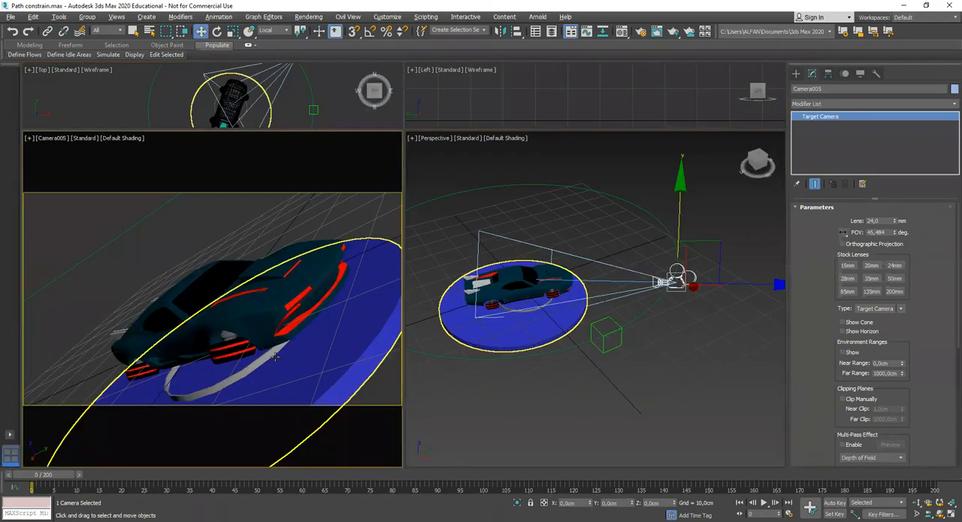
click(671, 322)
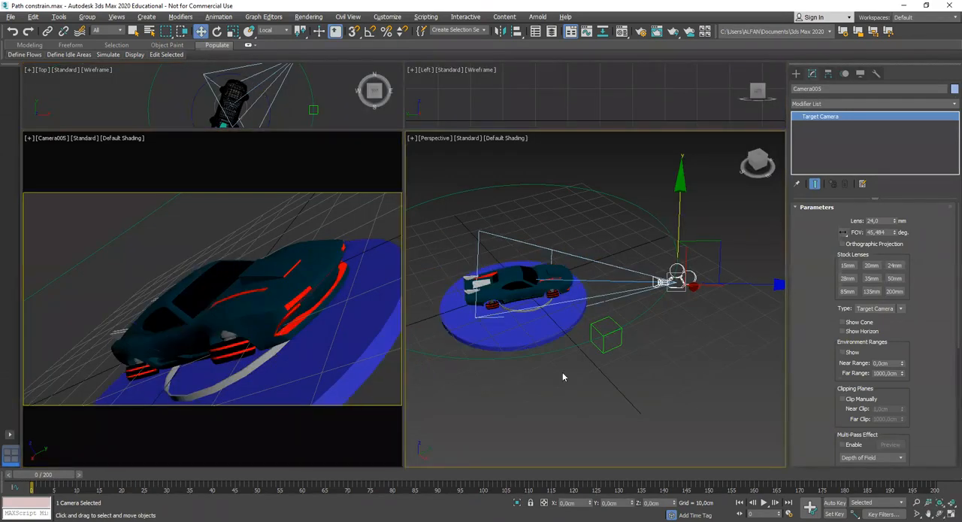
click(281, 318)
key(alt+w)
key(alt+w)
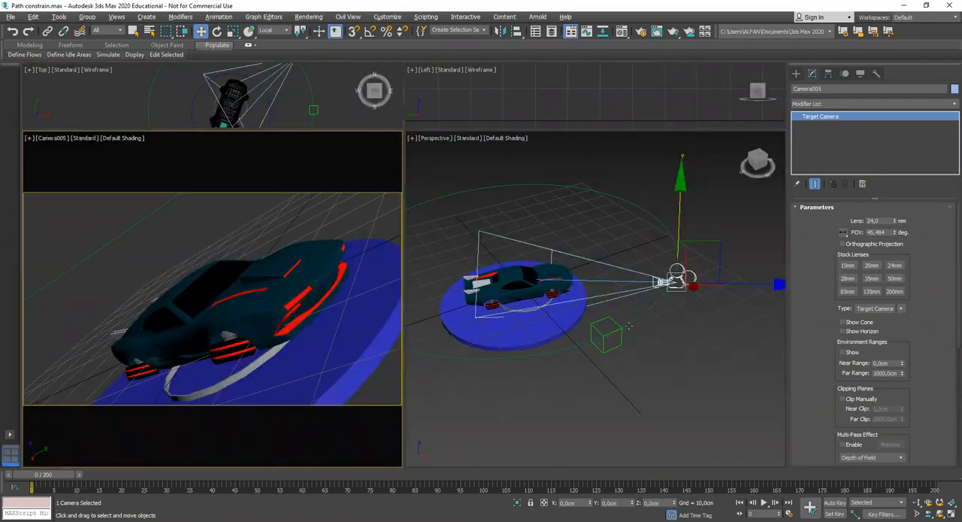
mouse_move(47, 475)
mouse_down()
mouse_move(143, 479)
mouse_move(9, 498)
mouse_move(49, 482)
mouse_up()
key(w)
Align the camera's center to the dummy's center on X, Y and Z, with orientation alignment off for all axes
mouse_move(593, 342)
alt+middle_down()
mouse_move(573, 360)
mouse_move(577, 349)
alt+middle_up()
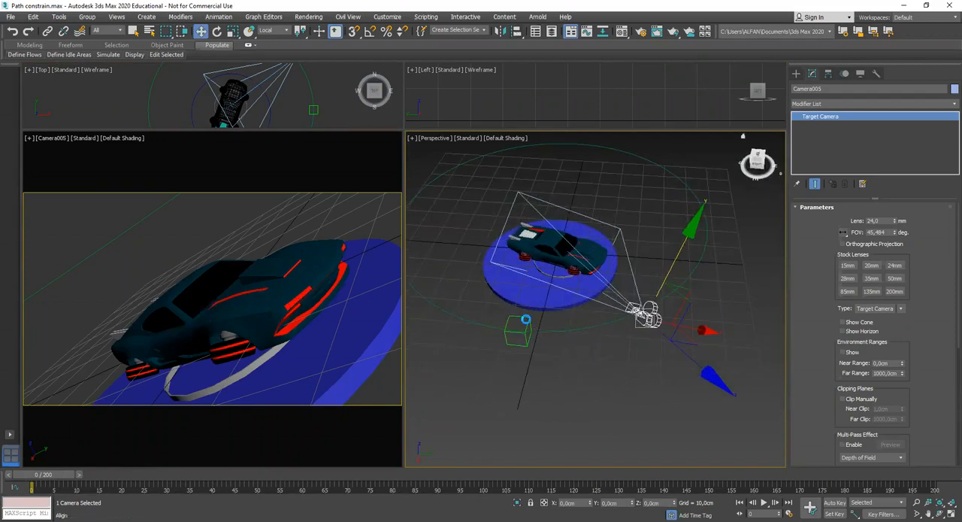
click(570, 338)
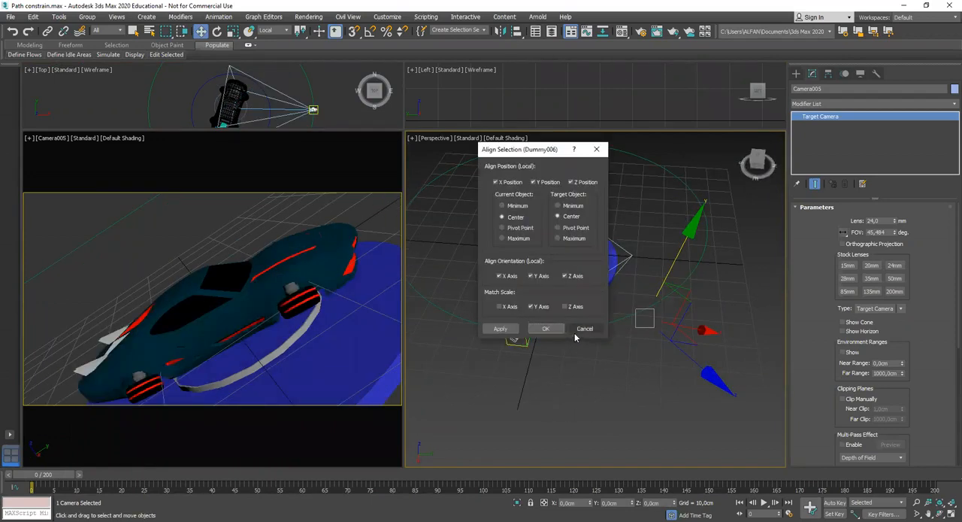
click(530, 276)
click(565, 276)
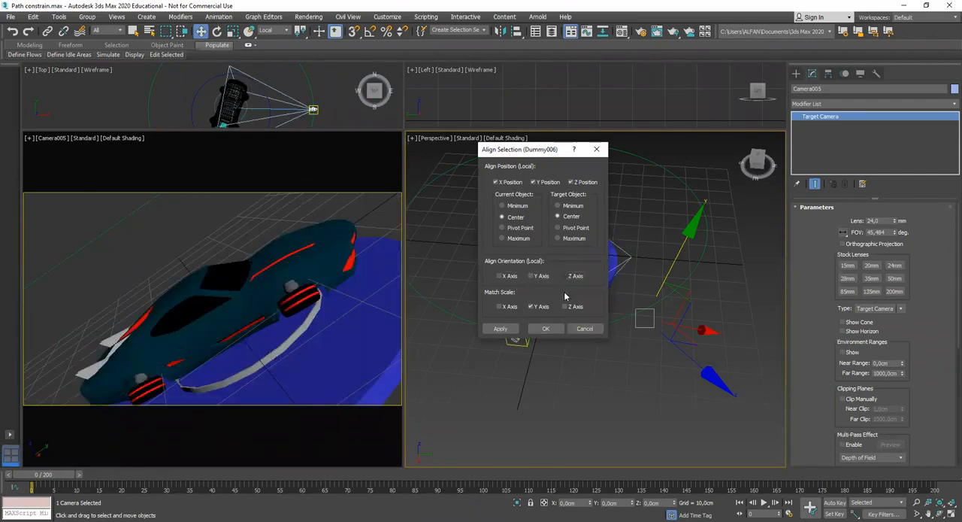
click(555, 332)
alt+middle_drag(558, 331, 568, 307)
scroll(569, 323, up, 4)
Rotate the camera until the car sits level in the camera view
click(217, 32)
drag(518, 193, 547, 279)
alt+middle_drag(547, 280, 485, 289)
middle_drag(552, 296, 574, 310)
drag(577, 271, 594, 296)
alt+middle_drag(594, 296, 687, 369)
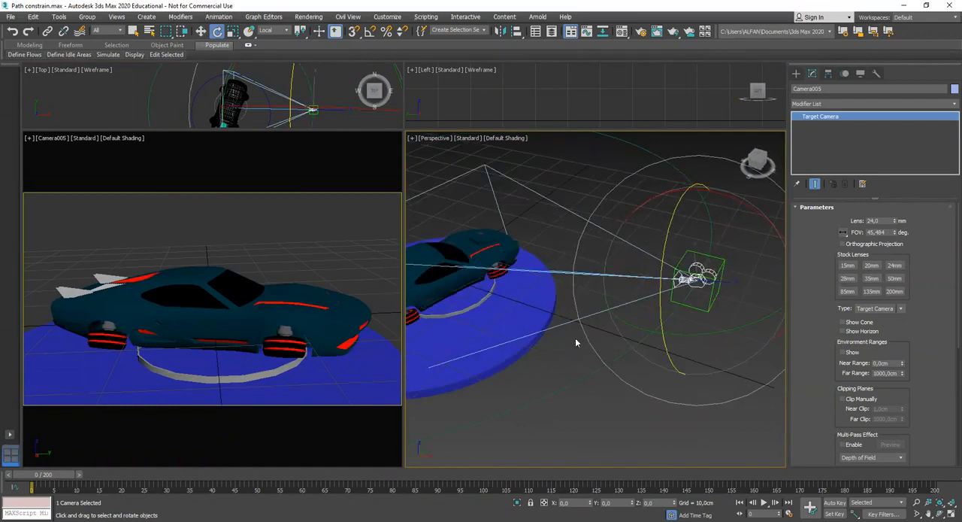
Link the camera to the path-constrained dummy as its parent
click(627, 391)
middle_drag(700, 330, 632, 365)
scroll(631, 365, up, 5)
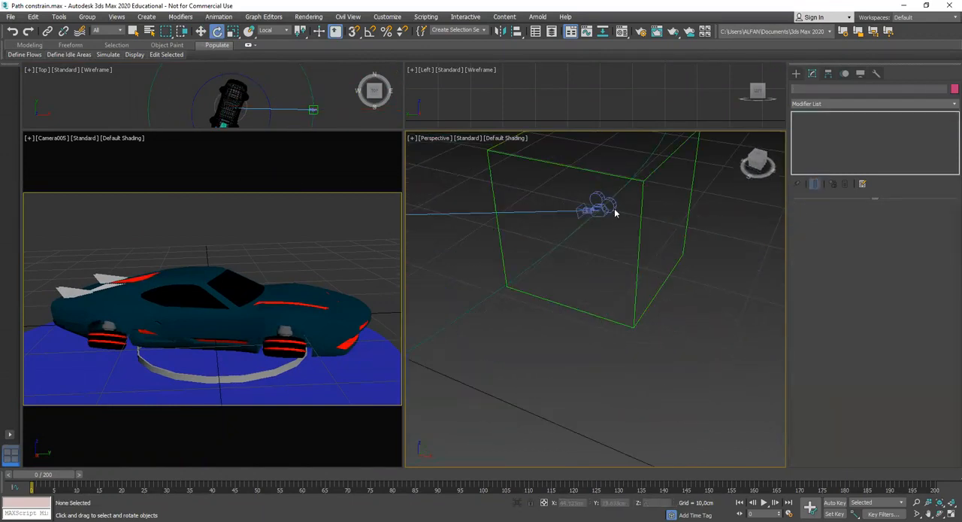
click(607, 203)
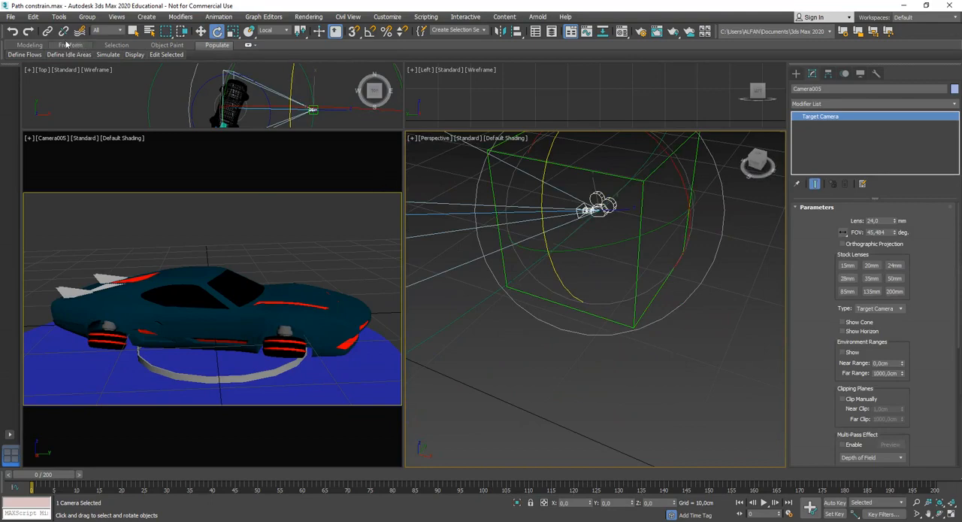
click(47, 31)
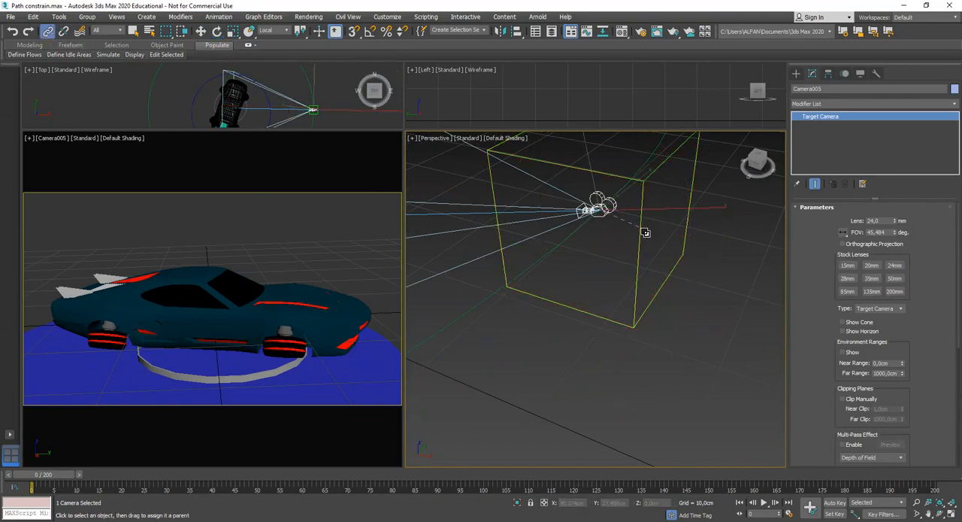
middle_drag(542, 397, 548, 393)
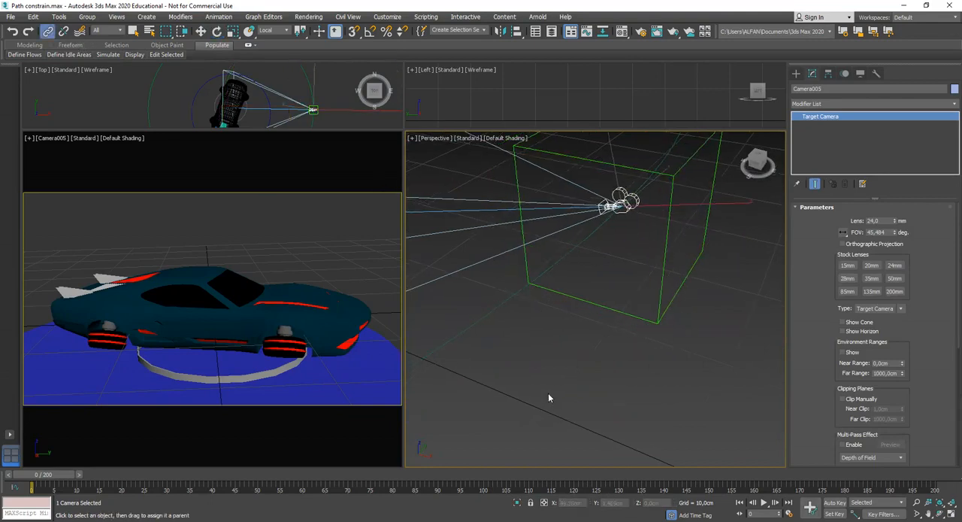
Scrub from frame 0 to frame 111 to check whether the camera travels with the dummy around the circle
scroll(548, 393, down, 5)
drag(50, 475, 536, 473)
scroll(535, 398, down, 3)
middle_drag(534, 383, 691, 346)
middle_drag(585, 373, 651, 397)
click(536, 329)
scroll(533, 318, up, 4)
middle_drag(503, 262, 510, 290)
scroll(519, 290, up, 4)
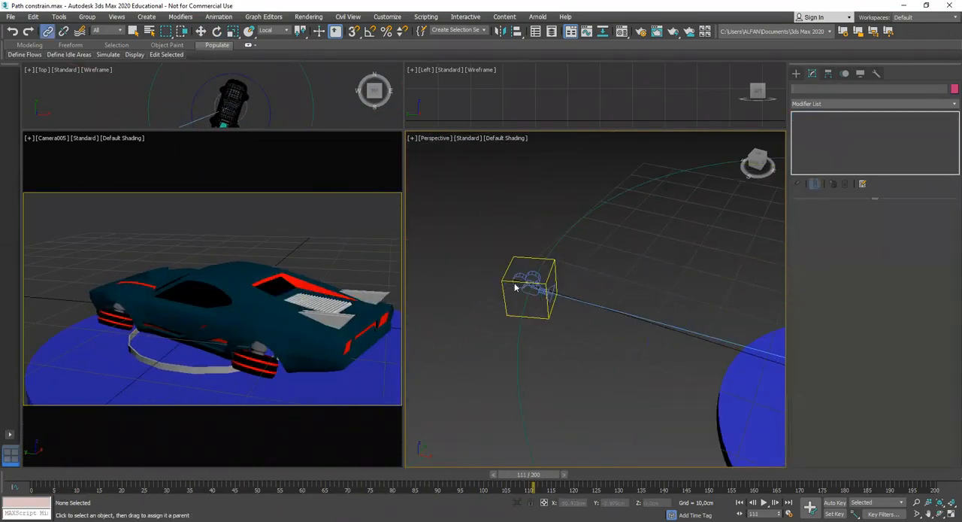
Try unlinking the camera and dummy, and scrub to frame 124 and back to 111 to compare their motion
click(535, 286)
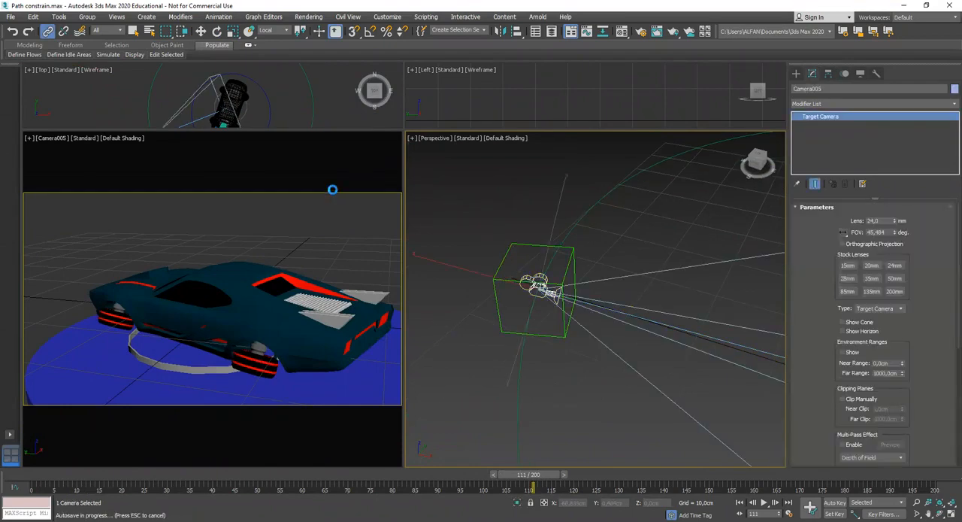
click(527, 244)
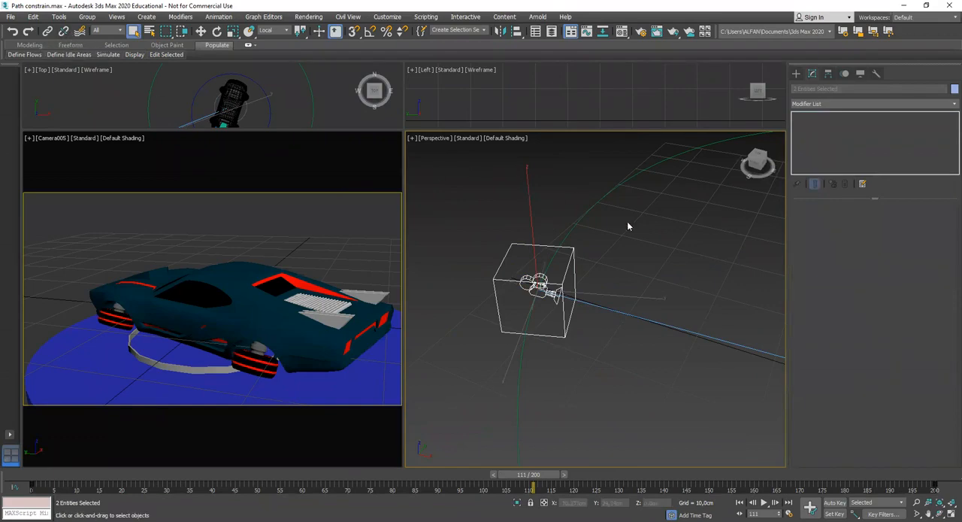
click(643, 243)
drag(532, 492, 594, 475)
scroll(630, 387, down, 3)
middle_drag(630, 387, 576, 371)
scroll(581, 365, up, 3)
scroll(555, 379, down, 3)
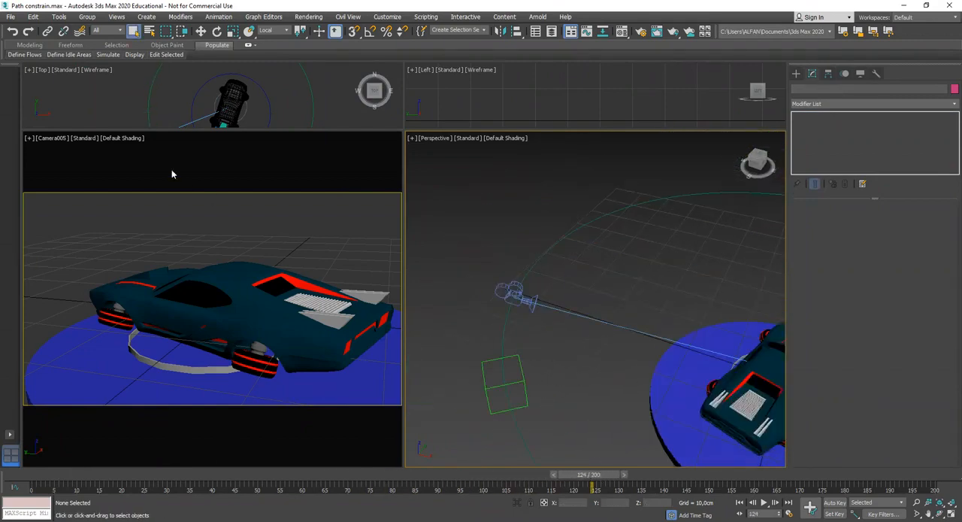
middle_drag(567, 312, 622, 273)
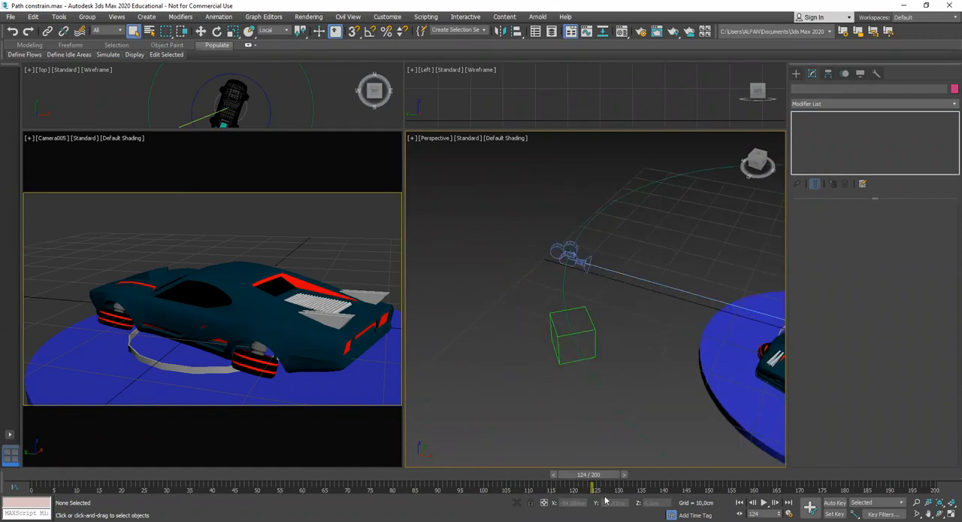
drag(586, 477, 524, 502)
alt+middle_drag(572, 440, 549, 469)
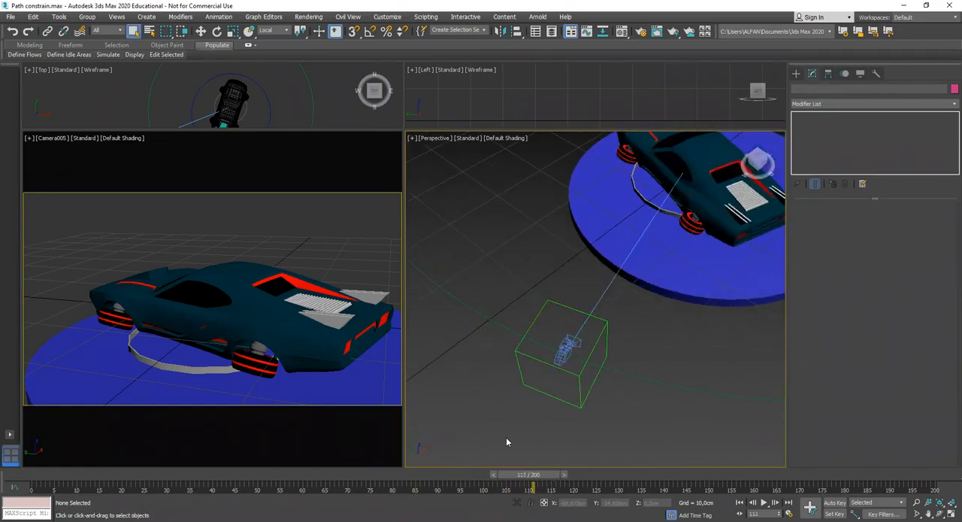
Link the camera to the dummy again at frame 111 and check it at frame 101
click(569, 348)
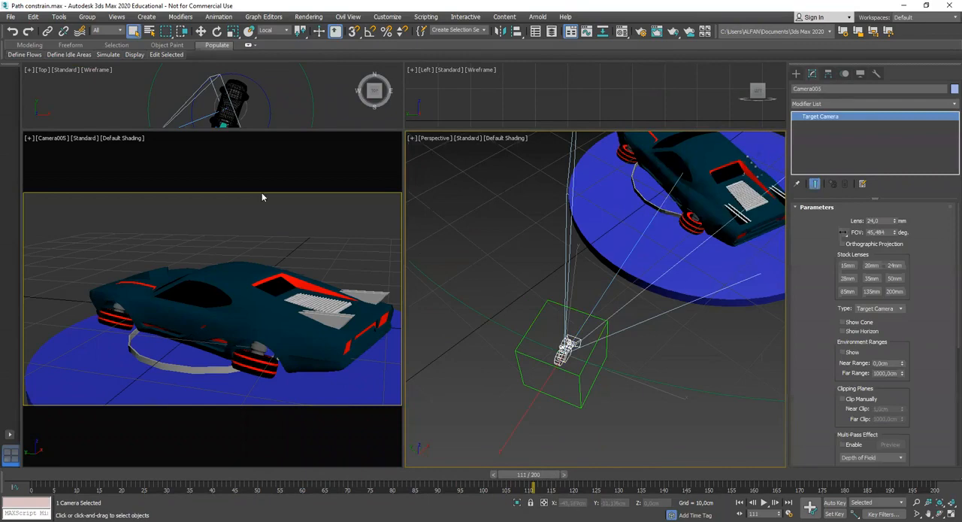
click(48, 31)
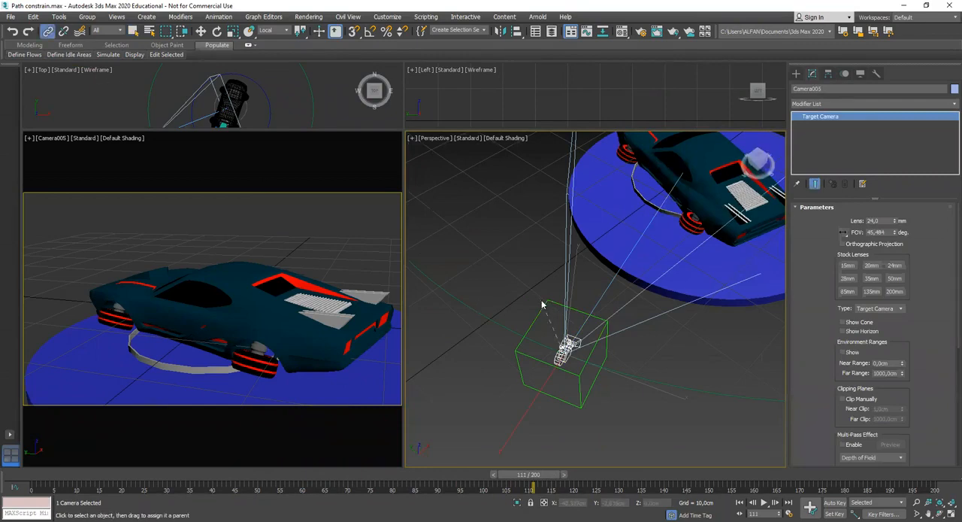
drag(554, 309, 758, 161)
drag(529, 475, 486, 488)
scroll(554, 406, down, 4)
key(w)
middle_drag(554, 407, 580, 409)
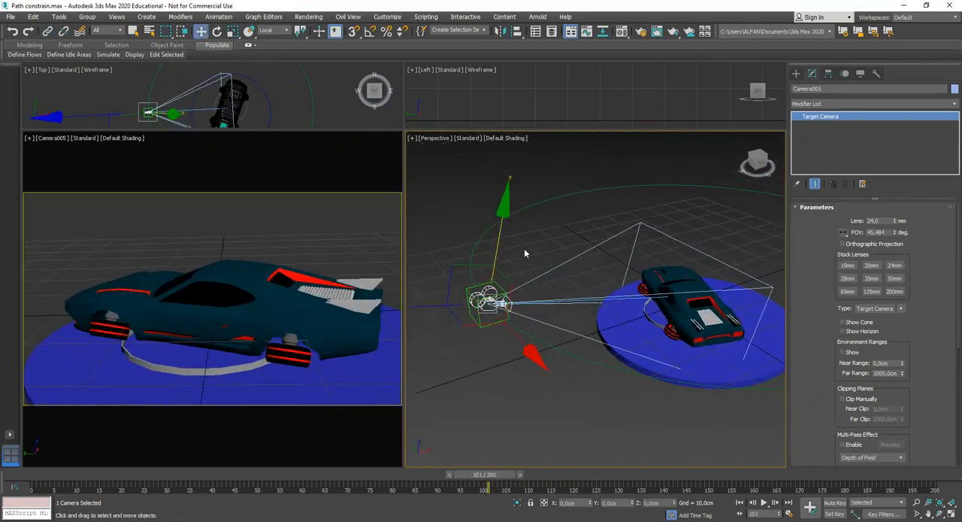
Turn on Auto Key for the linked camera and go to frame 41
click(526, 253)
click(491, 288)
alt+middle_drag(539, 344, 624, 352)
scroll(560, 353, up, 3)
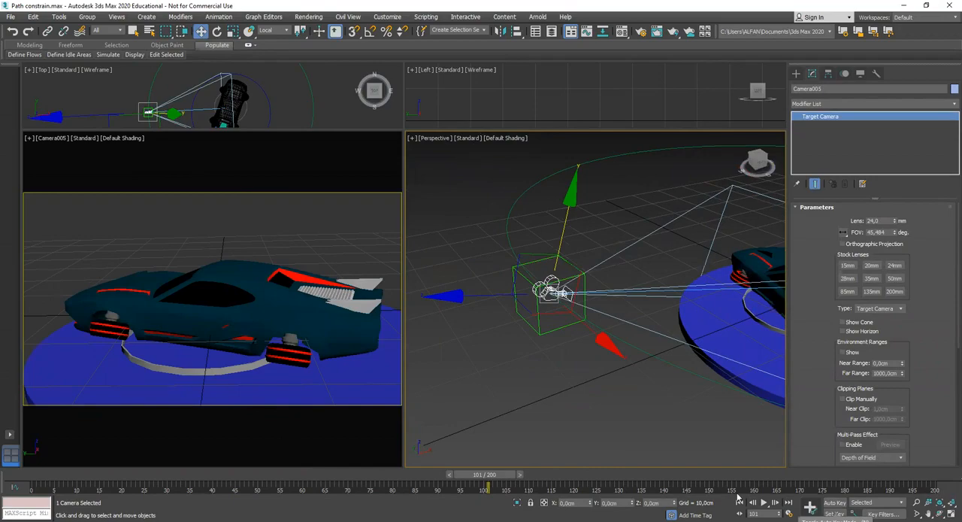
key(n)
drag(487, 475, 218, 475)
middle_drag(579, 369, 535, 369)
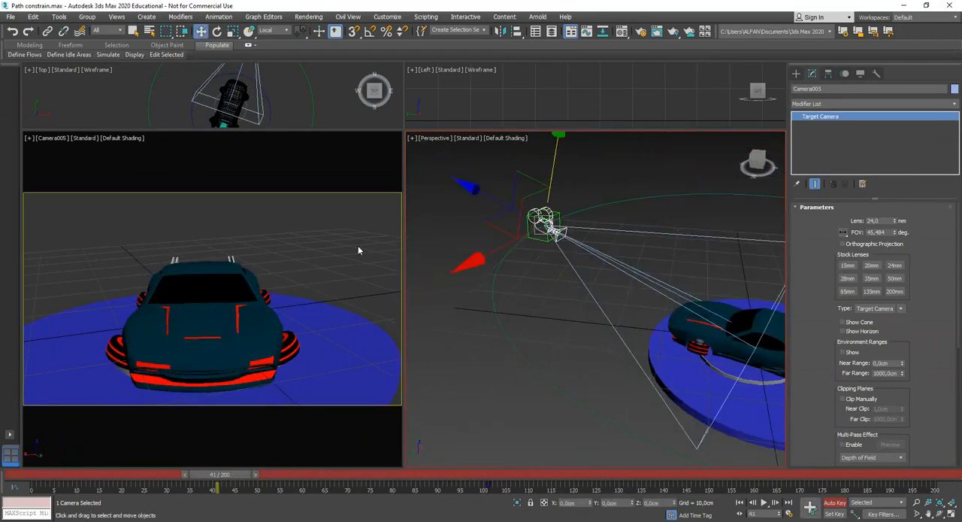
alt+middle_drag(567, 286, 559, 306)
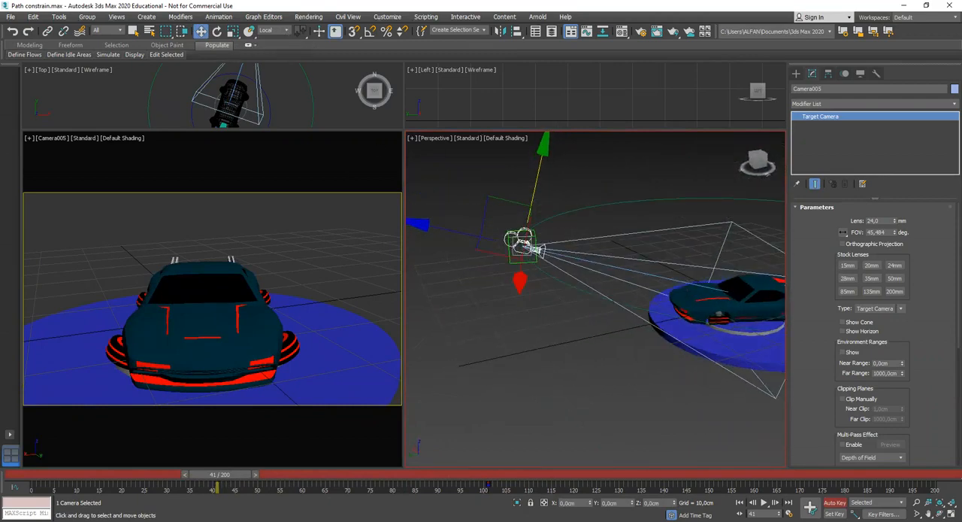
Key the camera closer to the car at frame 84 by moving it inward from the dummy
drag(220, 475, 444, 478)
middle_drag(552, 304, 467, 330)
alt+middle_drag(574, 349, 531, 337)
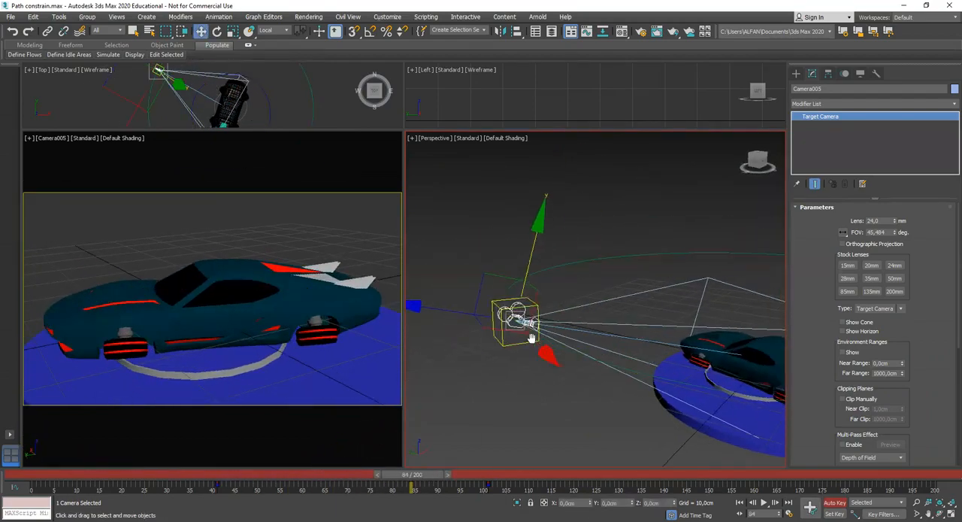
drag(458, 314, 573, 331)
Key the camera high above the dummy at frame 118 so it looks down on the car
drag(418, 474, 565, 480)
middle_drag(617, 406, 615, 377)
drag(648, 306, 632, 256)
alt+middle_drag(617, 309, 555, 227)
drag(549, 210, 449, 172)
middle_drag(449, 172, 444, 160)
Check the camera at frame 135 and turn off Auto Key
drag(564, 478, 650, 489)
key(w)
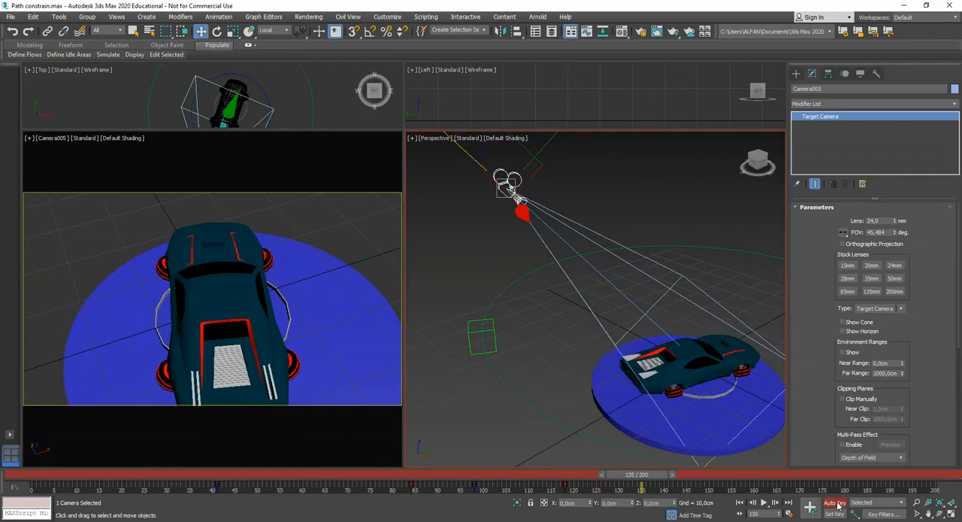
key(n)
scroll(535, 331, down, 4)
alt+middle_drag(544, 351, 606, 337)
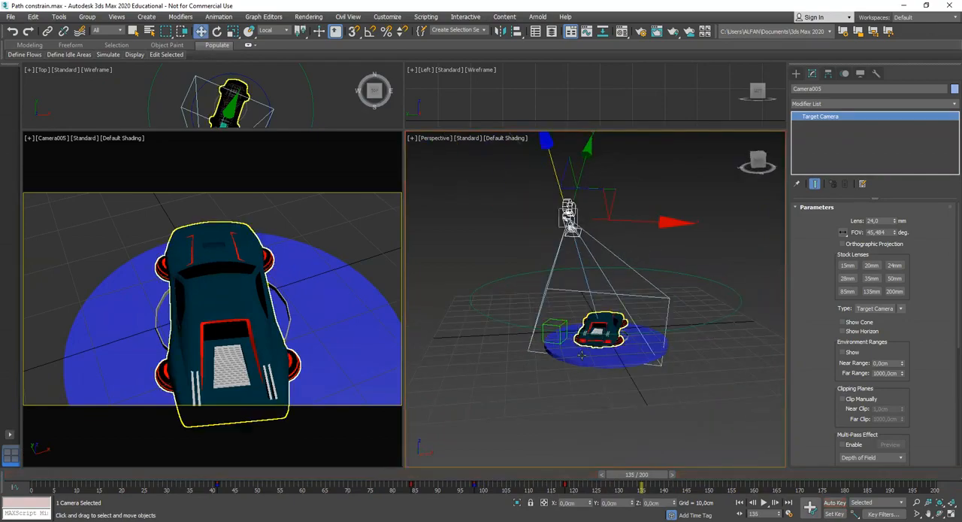
Play the camera animation from frame 0 and inspect frame 118 in a maximized camera view
drag(641, 475, 43, 509)
key(w)
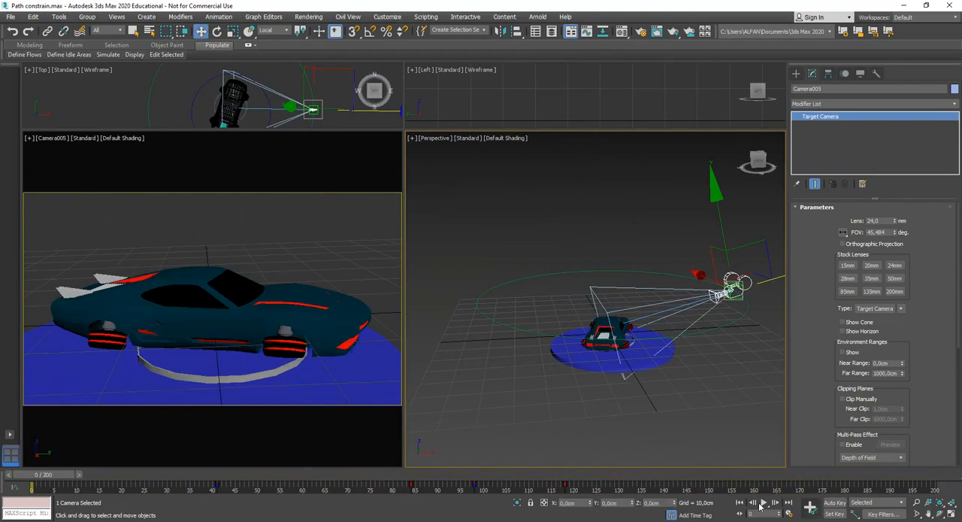
key(slash)
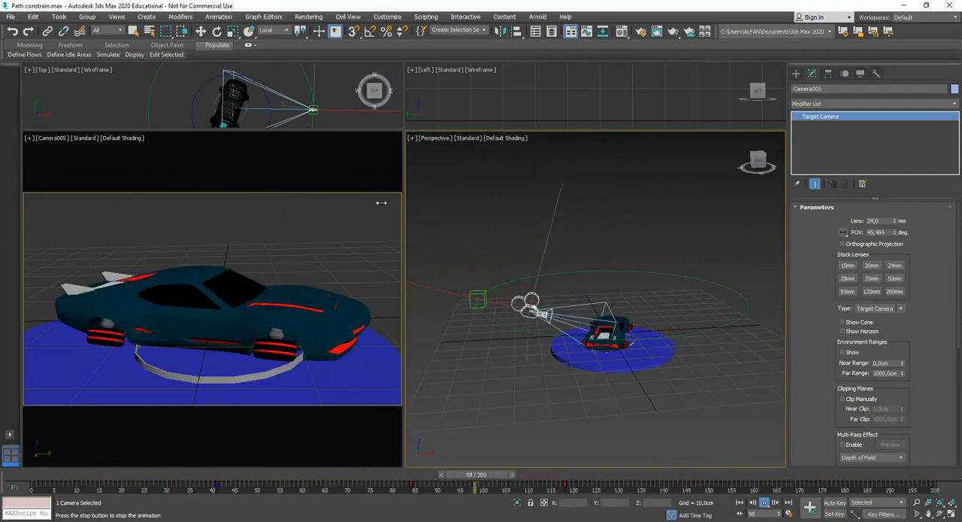
drag(729, 477, 548, 509)
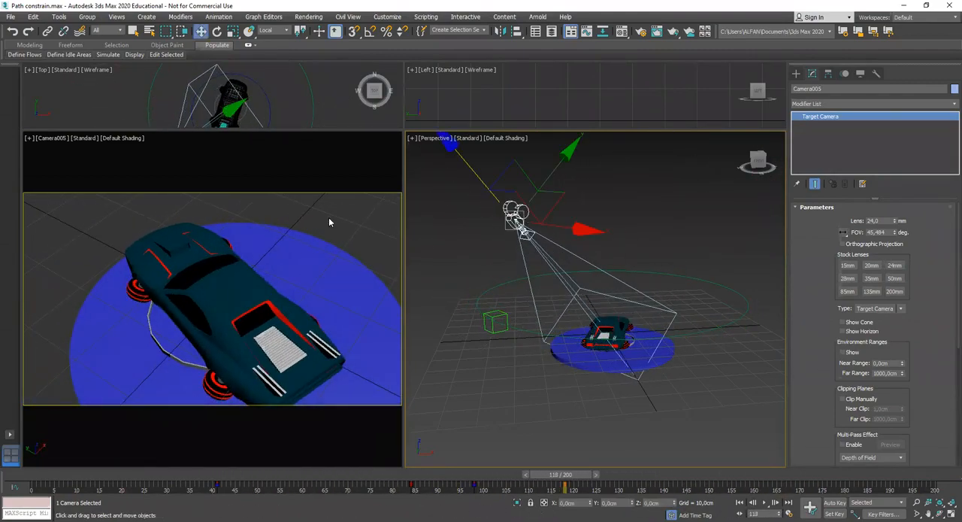
key(alt+w)
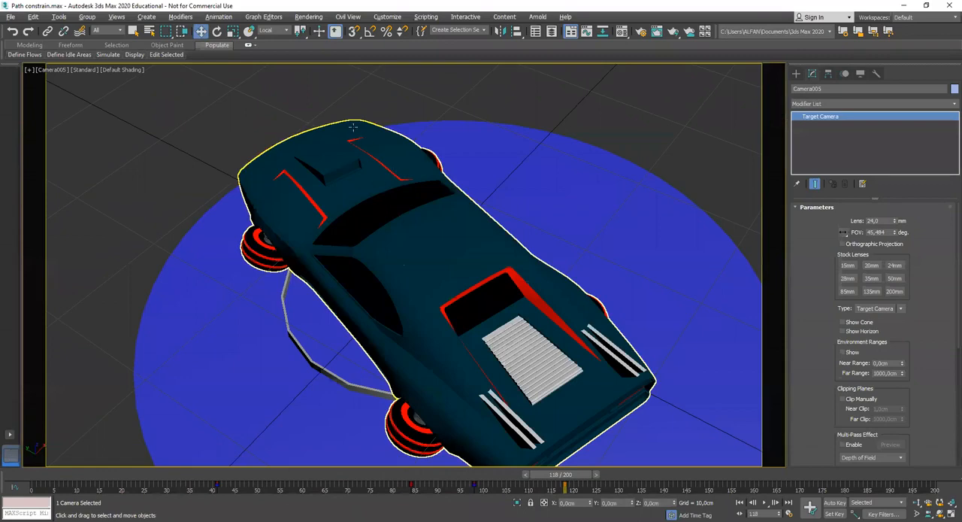
Open the render settings and set the render output file type to MOV QuickTime File
click(308, 16)
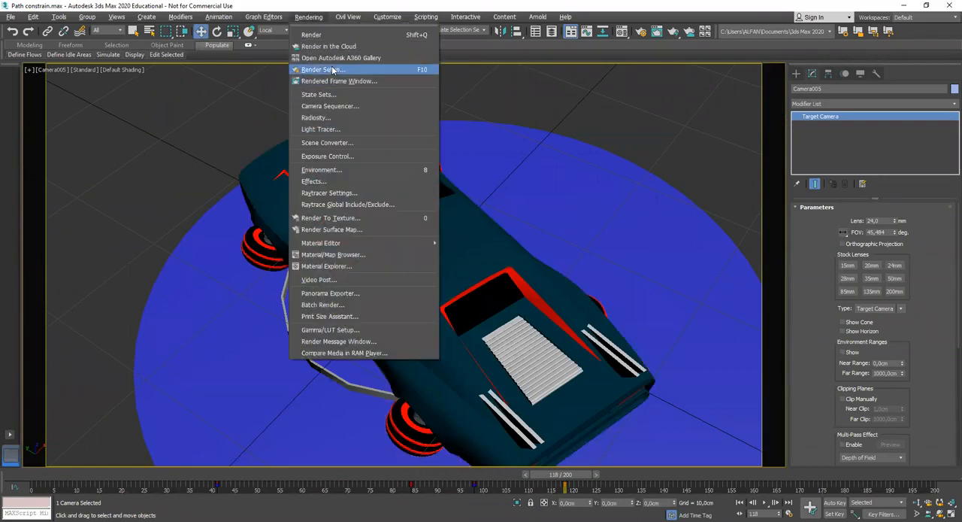
click(369, 70)
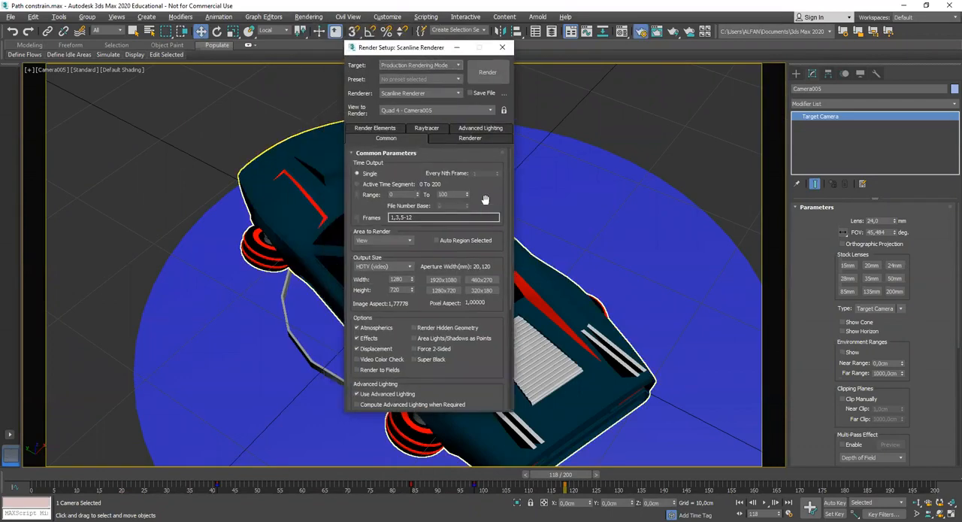
drag(491, 318, 486, 233)
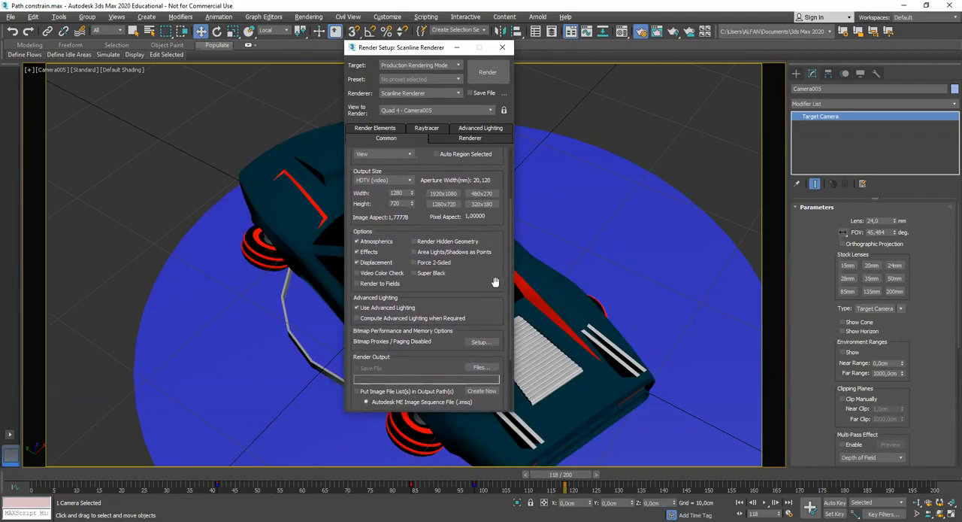
click(482, 367)
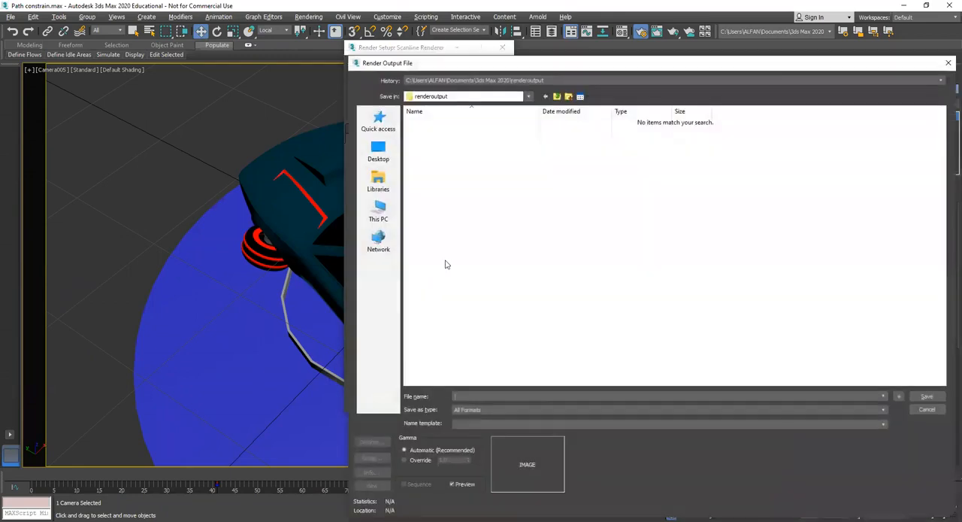
click(533, 409)
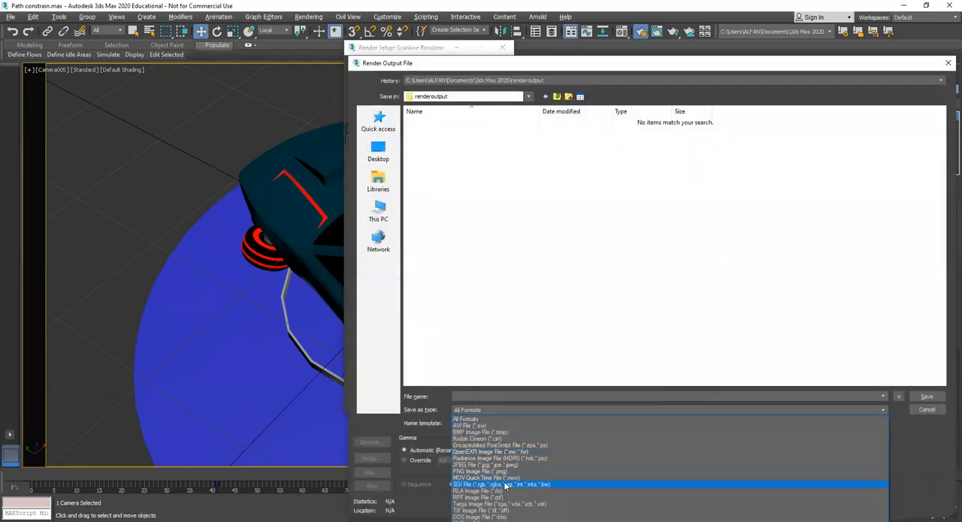
click(509, 480)
Set the render output to render Camera.mov in the 03-Animasi-Grafis Gerak 3D\MATERI\Pertemuan_03 folder
click(528, 97)
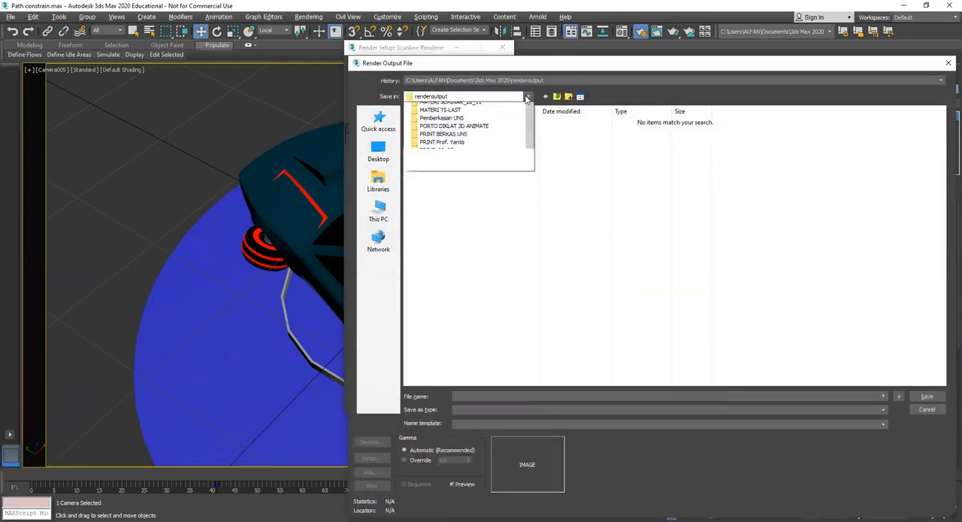
scroll(455, 187, up, 4)
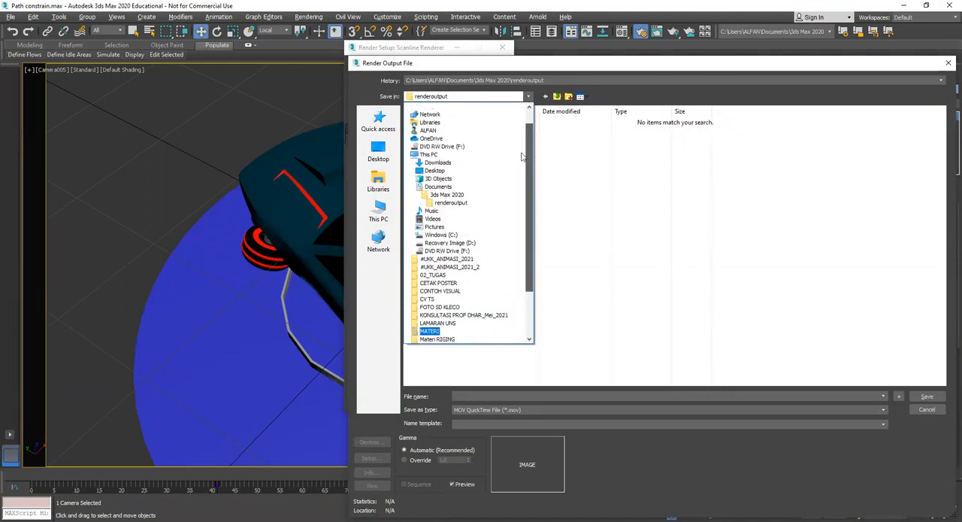
click(439, 195)
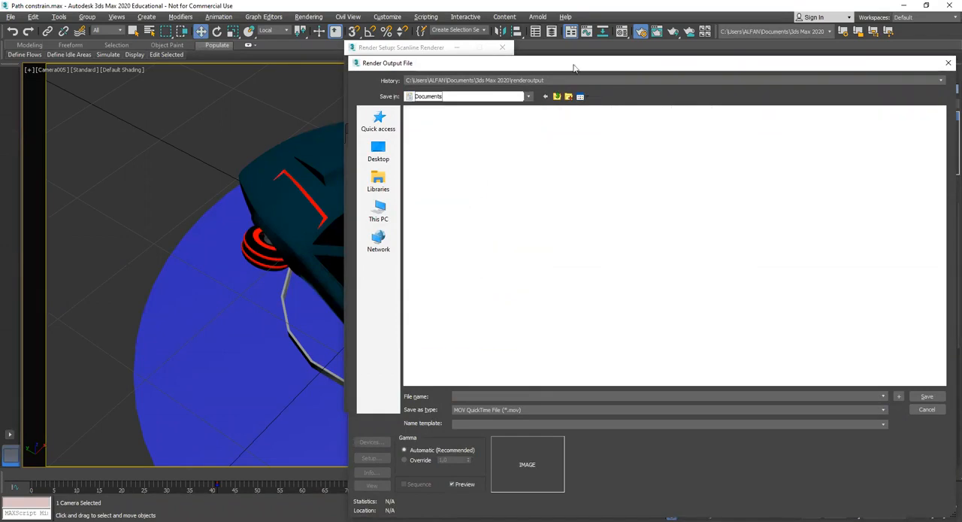
drag(582, 67, 435, 68)
double_click(398, 144)
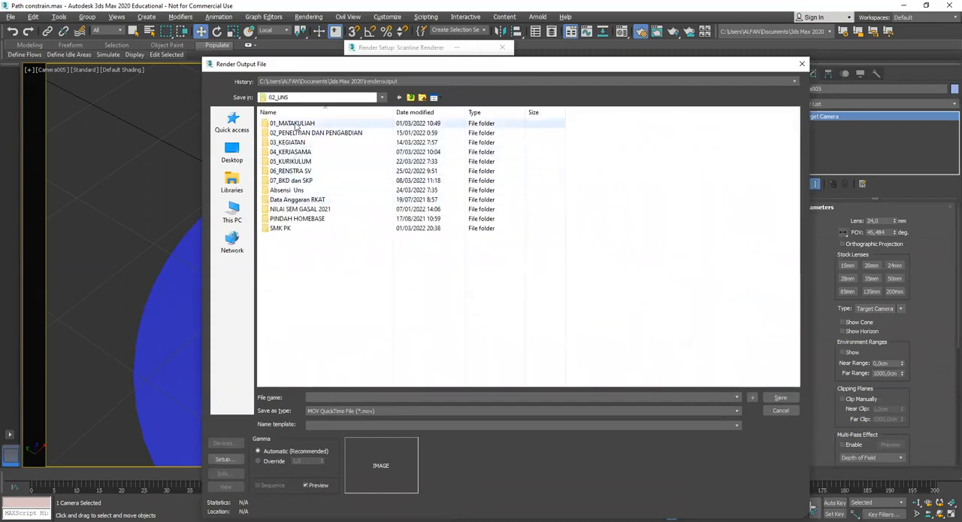
double_click(295, 123)
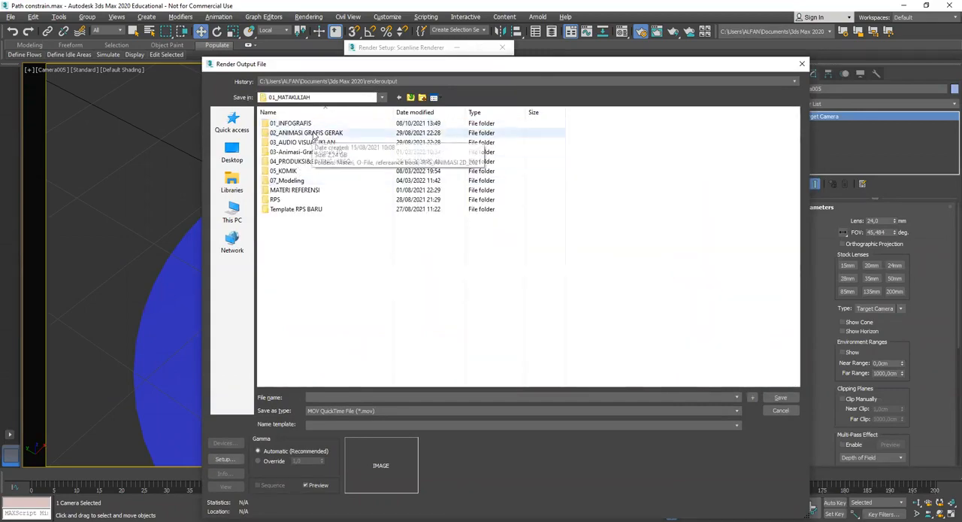
double_click(324, 153)
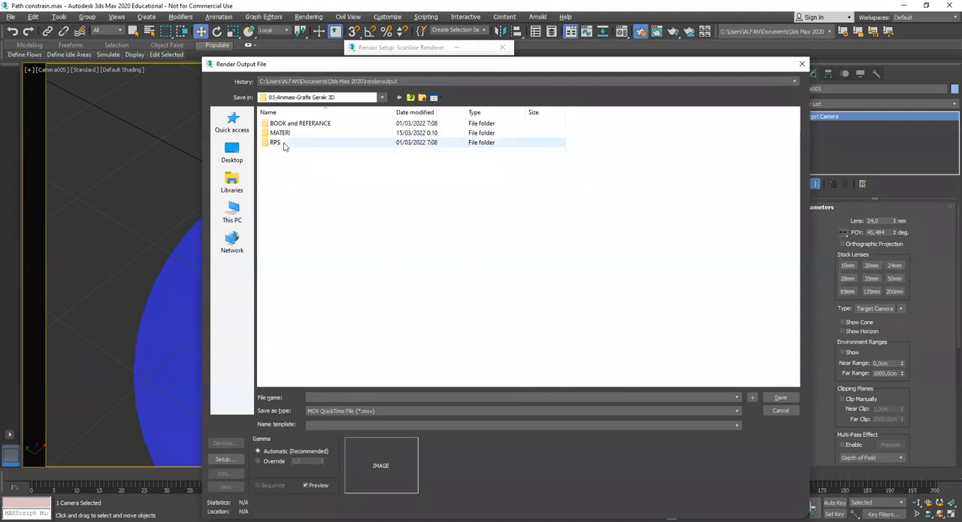
double_click(282, 133)
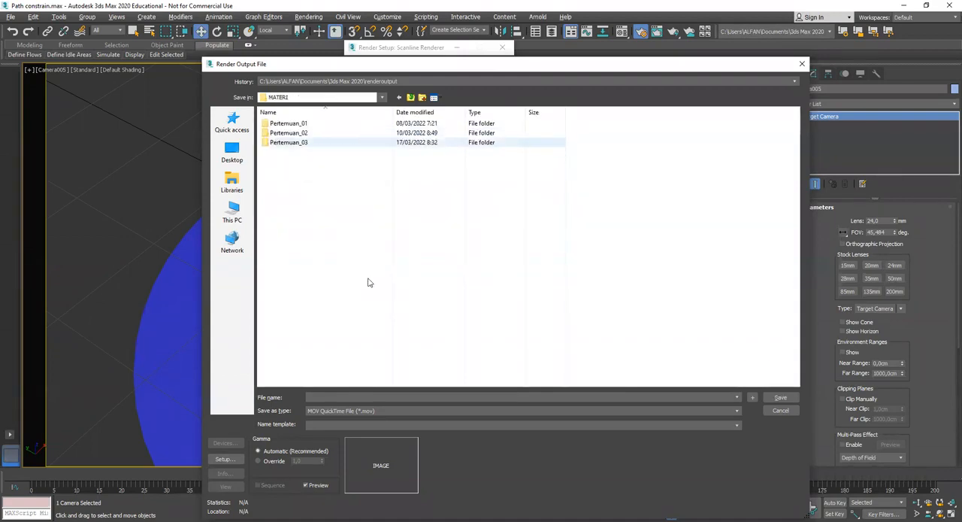
click(286, 146)
double_click(287, 144)
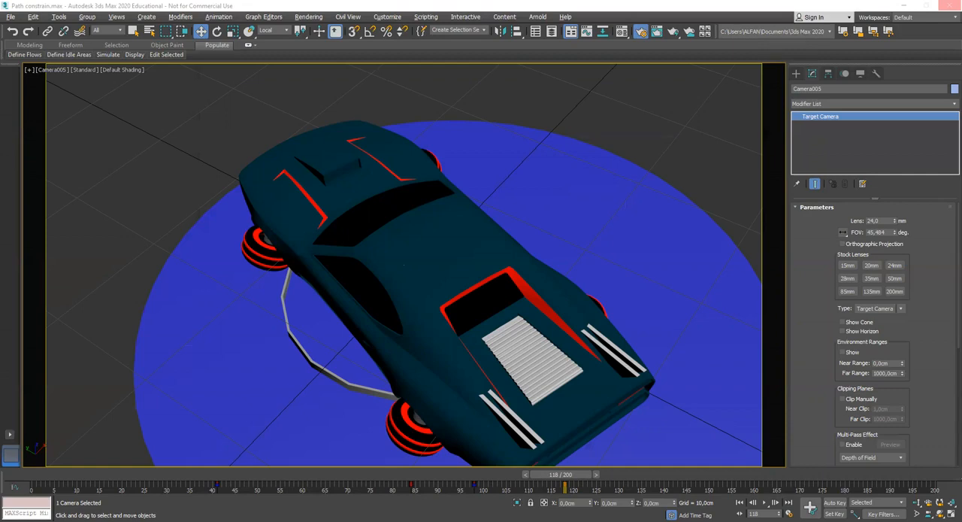
Render a test image of frame 118 from Camera005 at 1280x720, inspect it and close the rendered frame window
key(F10)
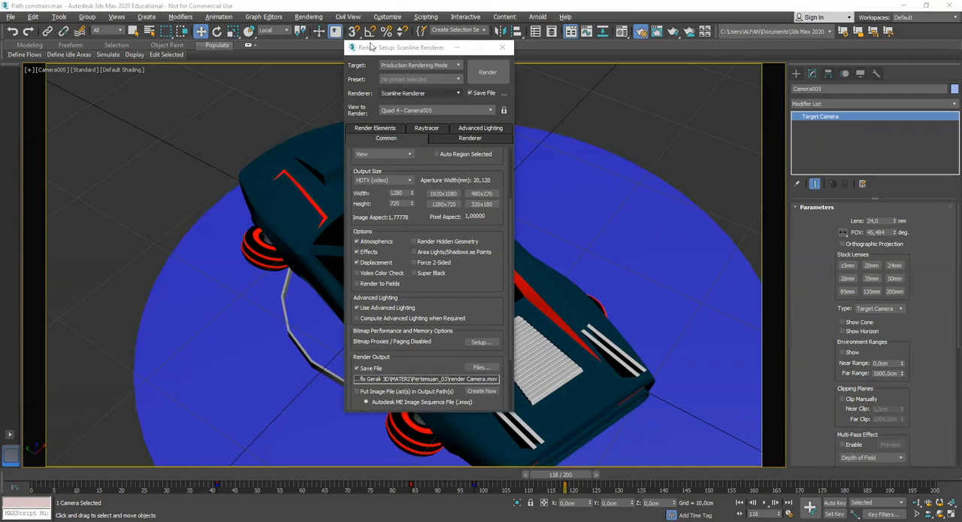
drag(409, 47, 435, 41)
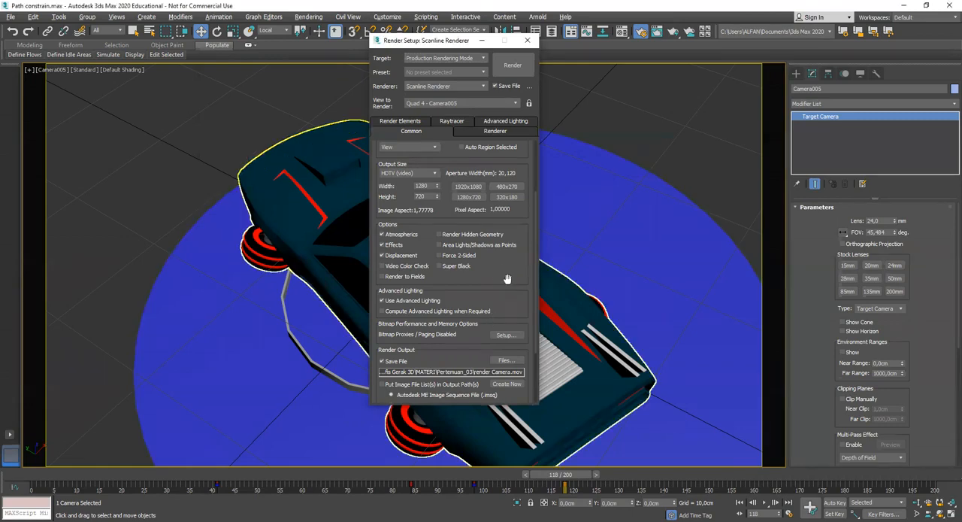
scroll(508, 259, down, 1)
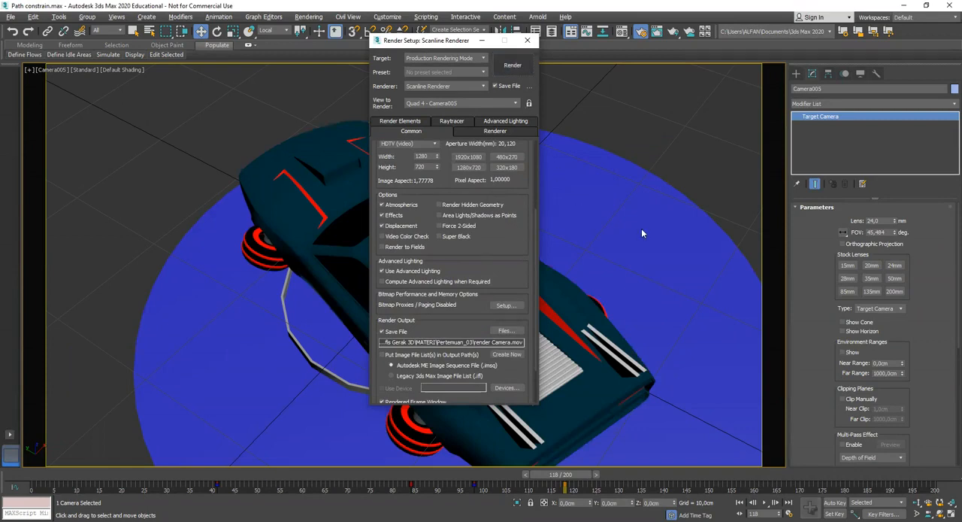
key(shift+q)
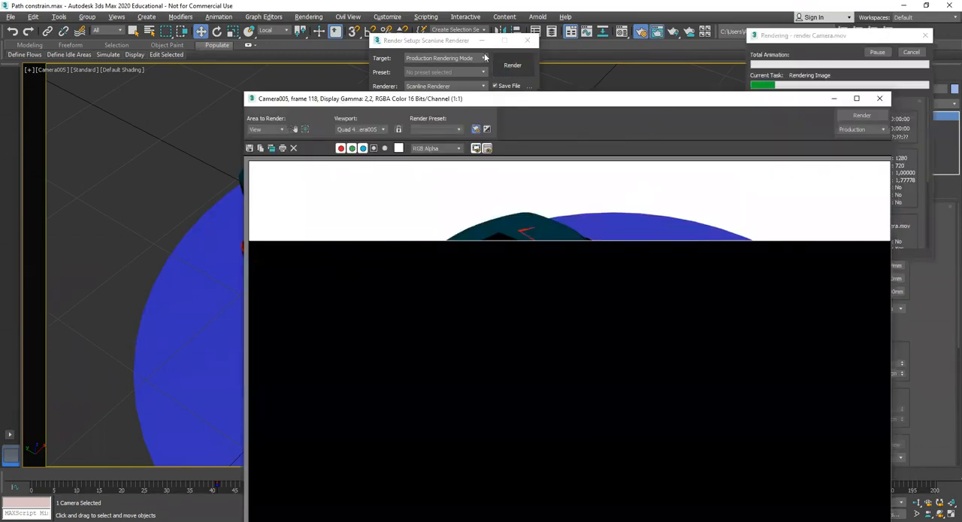
drag(662, 102, 484, 56)
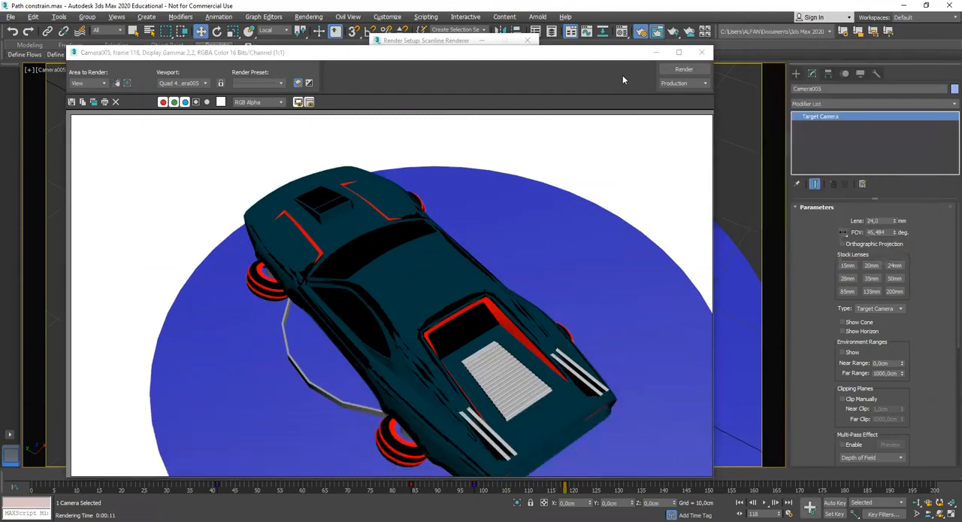
drag(601, 52, 625, 39)
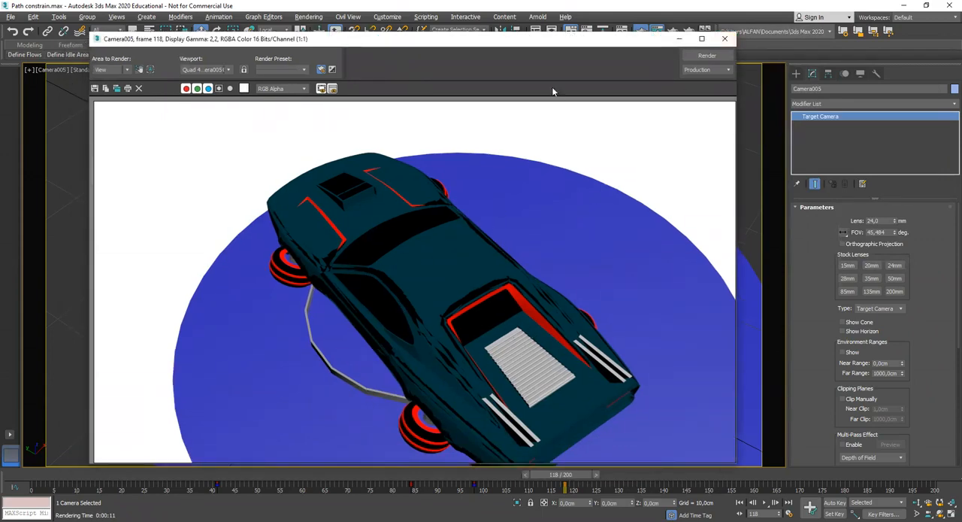
drag(575, 40, 591, 26)
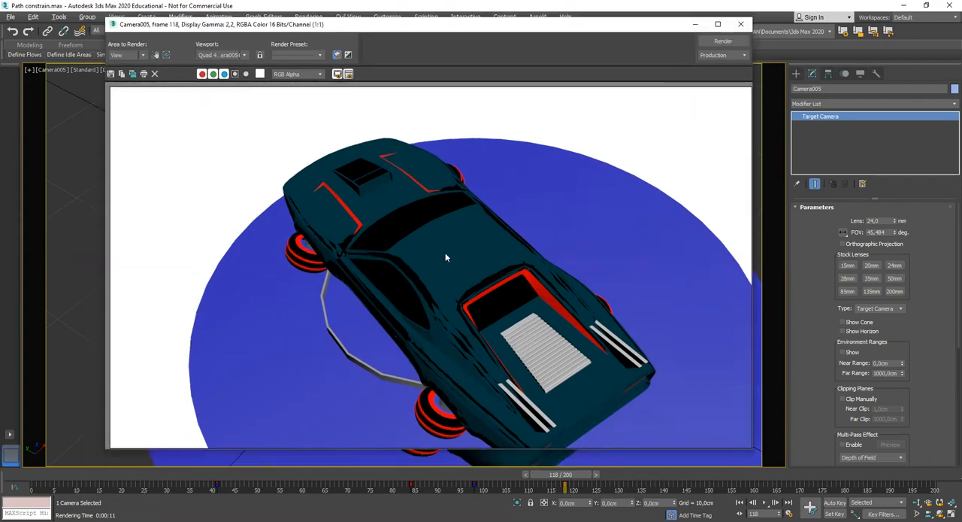
click(740, 24)
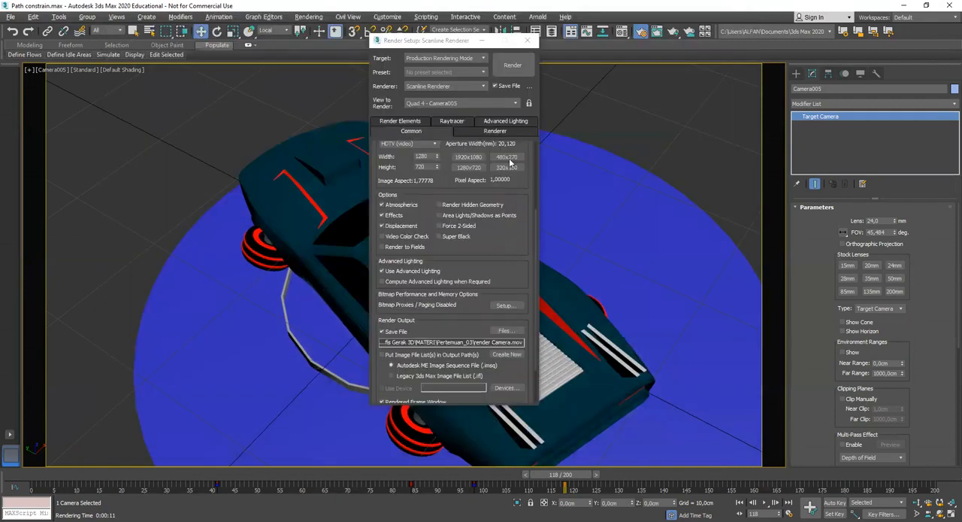
Set the render output size to 480x270 and the time output to the active time segment, frames 0 to 200
click(510, 158)
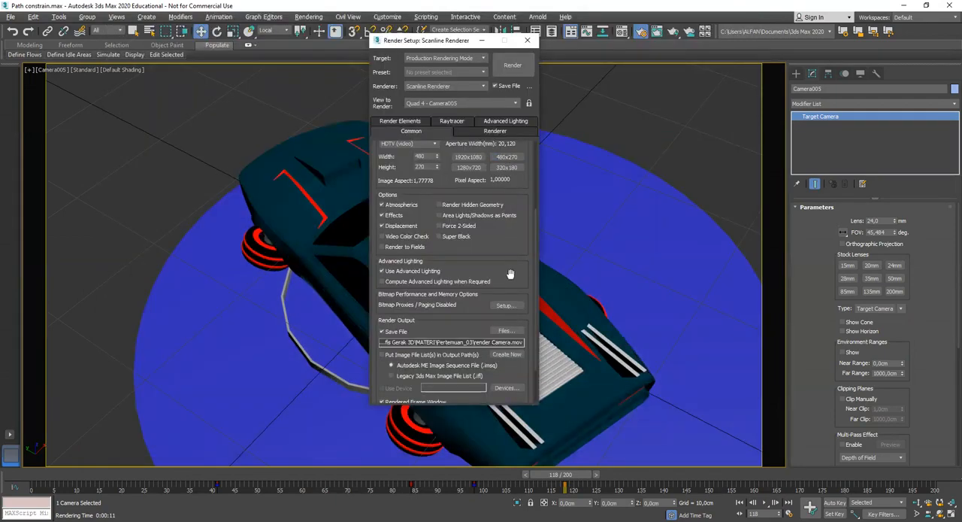
scroll(512, 285, up, 5)
scroll(503, 290, up, 2)
click(382, 178)
scroll(506, 338, down, 4)
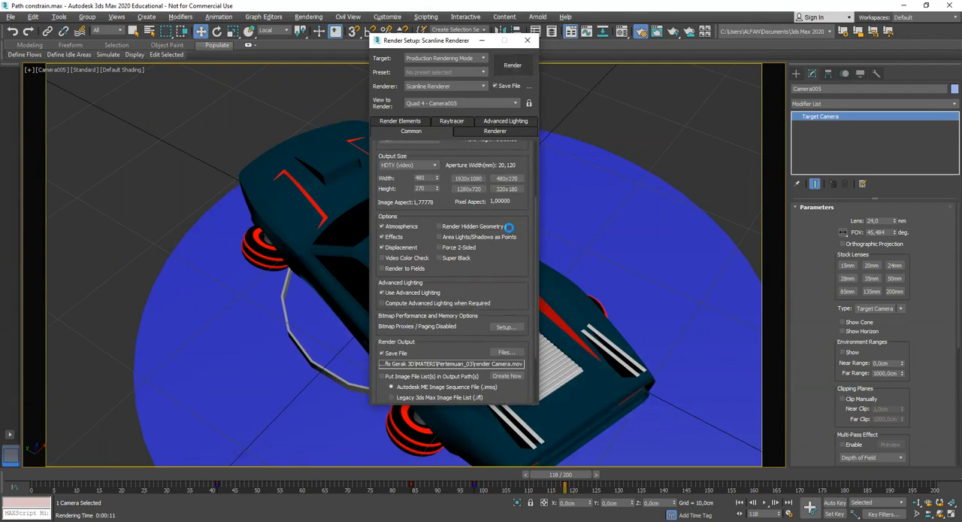
Render the Camera005 animation to render Camera.mov in an enlarged frame window, and close the render windows partway through
click(457, 277)
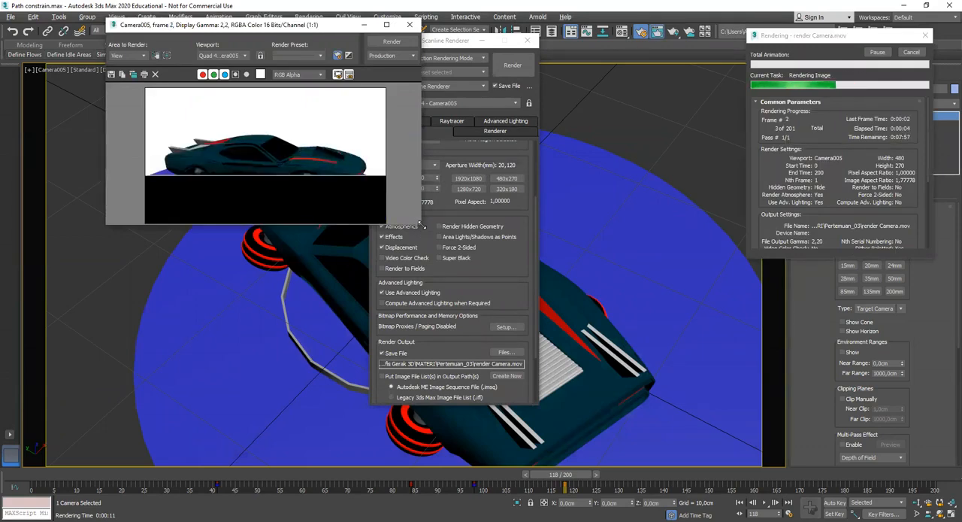
drag(422, 225, 497, 317)
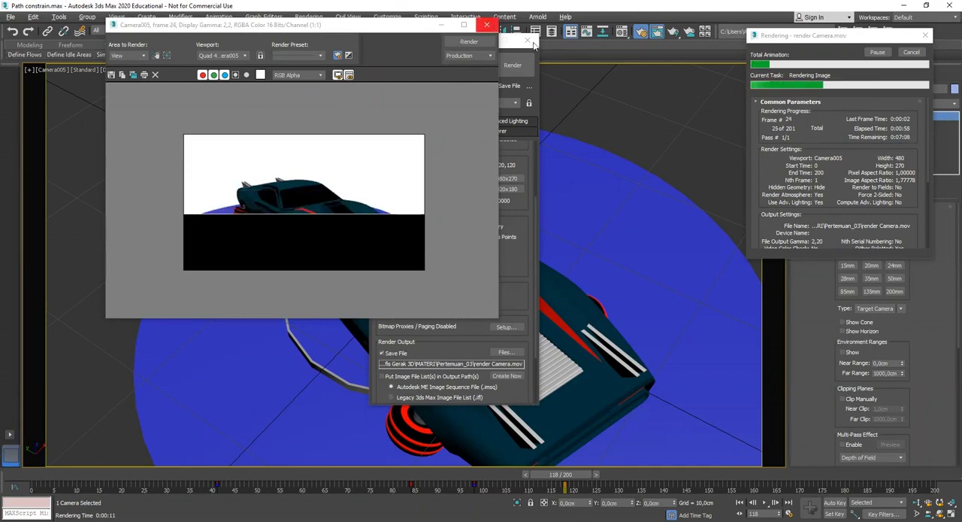
click(487, 24)
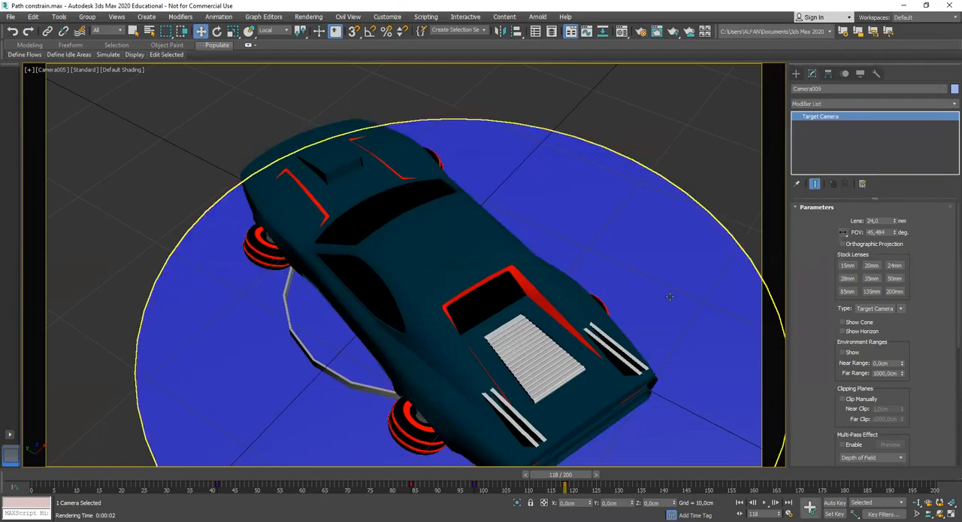
Inspect the turntable camera, its dummy and the circular path in the Perspective view at frames 114 and 84
key(p)
alt+middle_drag(671, 298, 282, 439)
mouse_move(554, 478)
mouse_down()
mouse_move(91, 473)
mouse_move(872, 469)
mouse_move(27, 463)
mouse_move(545, 466)
mouse_up()
key(w)
scroll(556, 391, up, 3)
scroll(562, 364, up, 5)
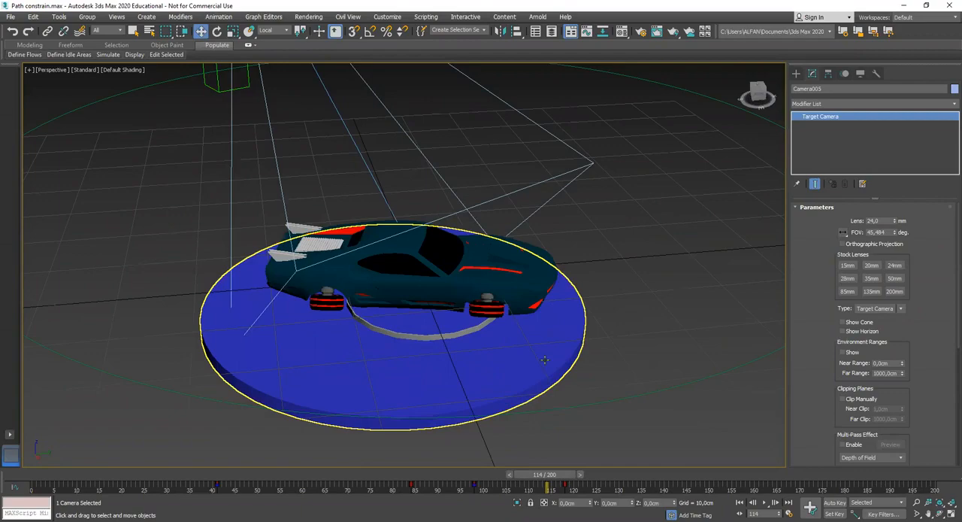
alt+middle_drag(558, 353, 591, 292)
scroll(564, 367, down, 5)
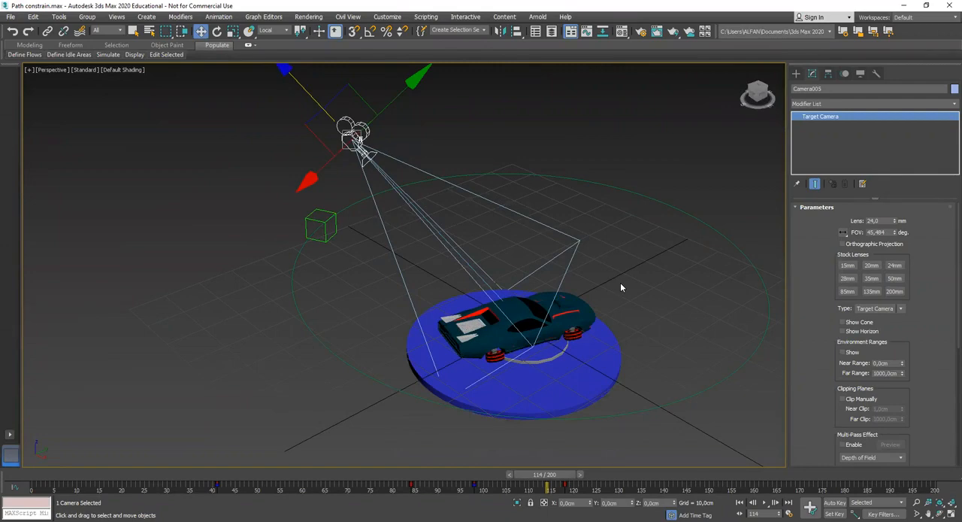
alt+middle_drag(376, 231, 496, 229)
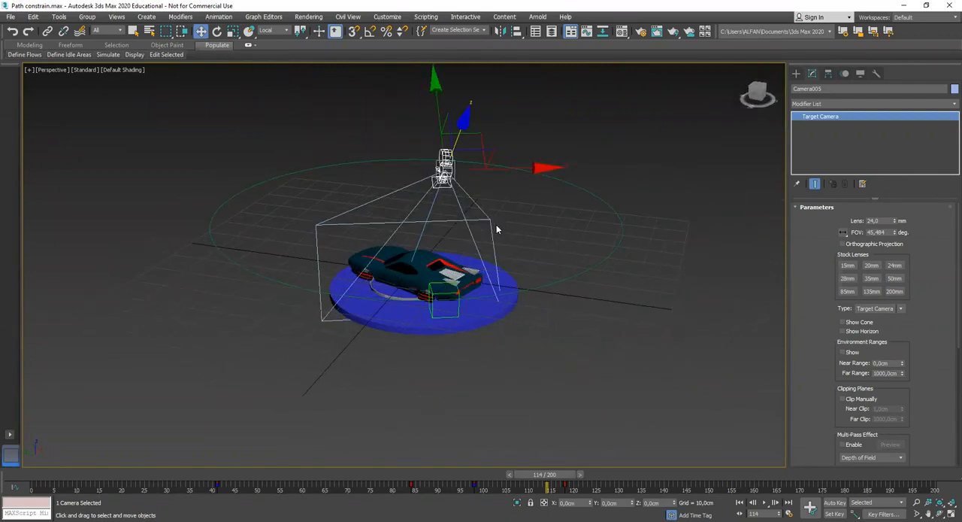
click(191, 487)
drag(210, 479, 412, 475)
key(w)
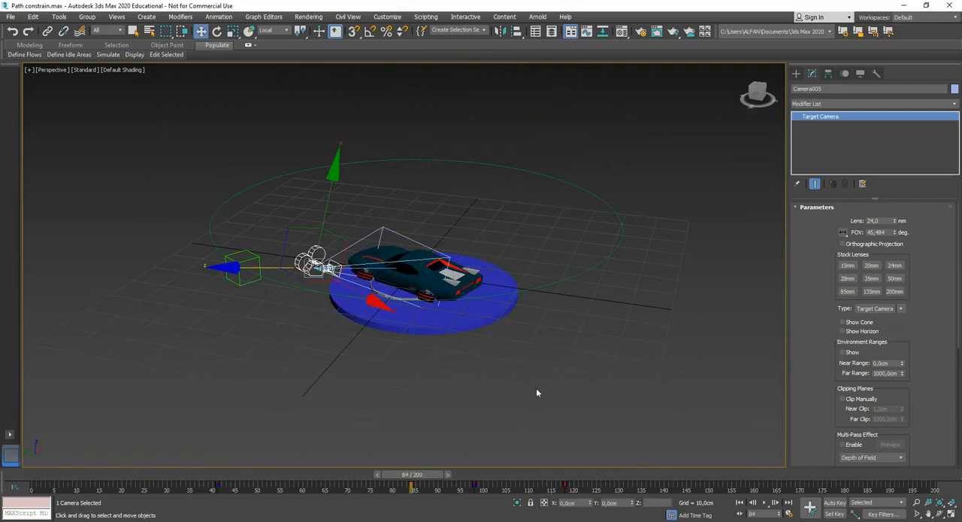
Select the car group and examine the car on its blue turntable at frame 84
click(567, 357)
alt+middle_drag(440, 266, 401, 282)
scroll(425, 275, up, 3)
click(460, 274)
middle_drag(461, 302, 445, 311)
scroll(445, 311, up, 3)
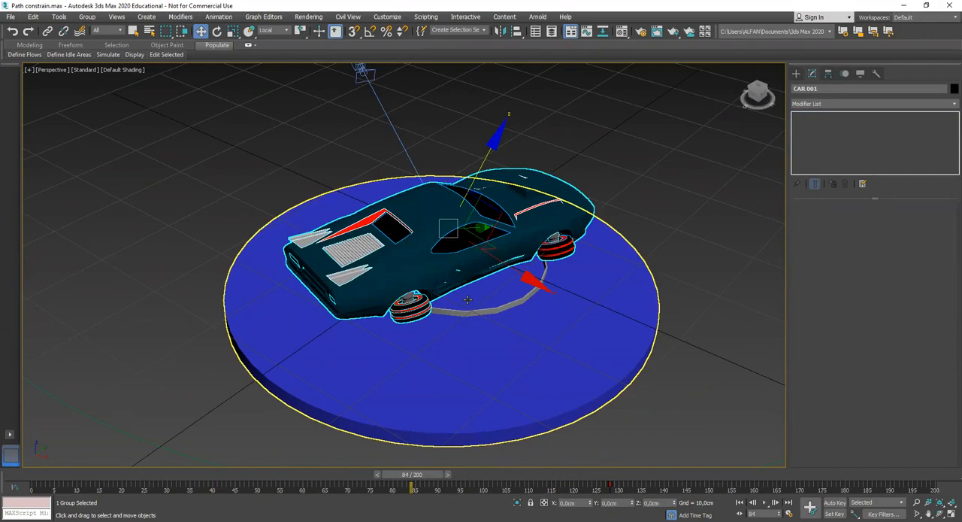
alt+middle_drag(467, 300, 535, 306)
scroll(535, 306, down, 5)
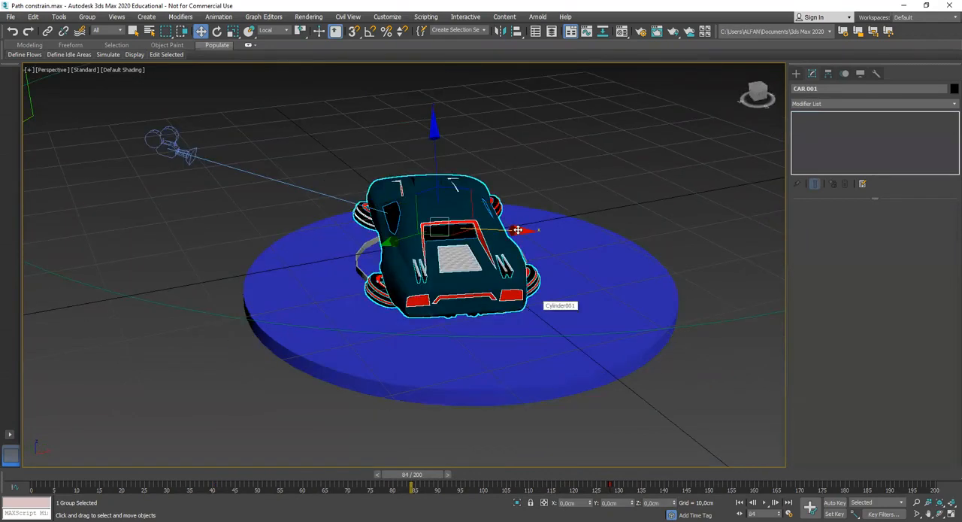
Unhide all hidden scene objects, including the pink buildings
right_click(642, 381)
mouse_move(658, 351)
click(664, 328)
middle_drag(615, 328, 509, 321)
scroll(458, 350, down, 5)
scroll(491, 315, up, 2)
scroll(491, 314, down, 2)
Examine the second car, its dummy and the camera on the curved path between the pink buildings
middle_drag(603, 215, 505, 223)
scroll(496, 287, down, 3)
scroll(454, 313, down, 3)
middle_drag(355, 384, 407, 291)
alt+middle_drag(342, 347, 474, 284)
scroll(447, 330, up, 3)
double_click(398, 296)
alt+middle_drag(391, 309, 515, 392)
click(451, 294)
middle_drag(444, 281, 594, 372)
mouse_move(485, 307)
alt+middle_down()
mouse_move(545, 307)
mouse_move(490, 319)
alt+middle_up()
scroll(496, 319, up, 3)
middle_drag(577, 282, 482, 306)
middle_drag(418, 305, 475, 262)
scroll(459, 303, up, 3)
scroll(378, 343, up, 5)
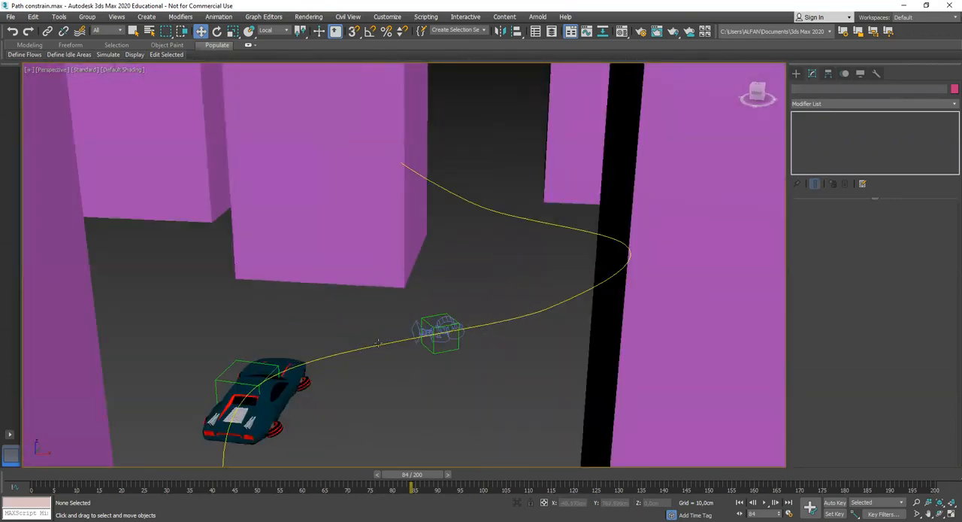
Scrub the city scene to frames 58 and 123 to check the car and camera moving along the path
scroll(389, 334, down, 5)
mouse_move(389, 334)
middle_down()
mouse_move(443, 285)
mouse_move(431, 319)
mouse_move(372, 337)
middle_up()
drag(331, 475, 297, 477)
alt+middle_drag(333, 391, 369, 288)
scroll(355, 358, up, 3)
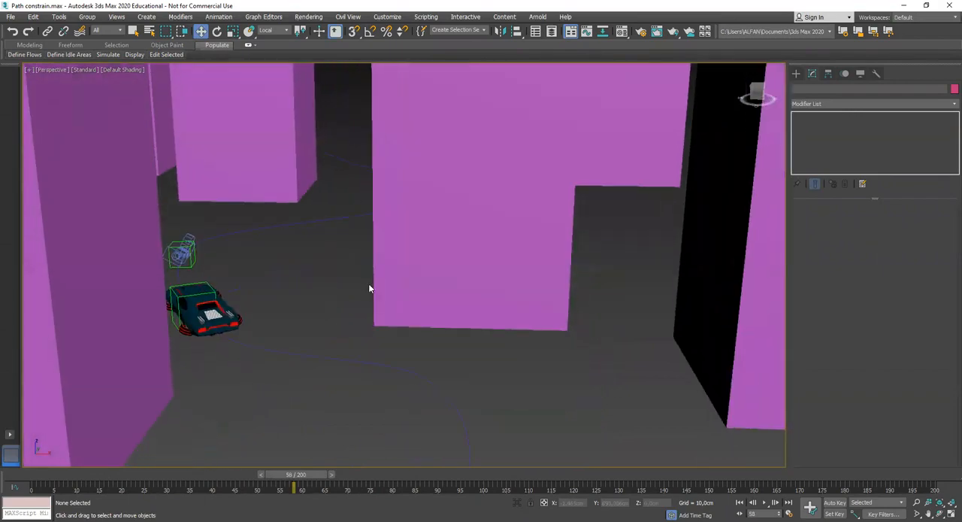
drag(298, 474, 498, 475)
alt+middle_drag(356, 308, 363, 337)
middle_drag(414, 225, 203, 330)
middle_drag(429, 414, 325, 128)
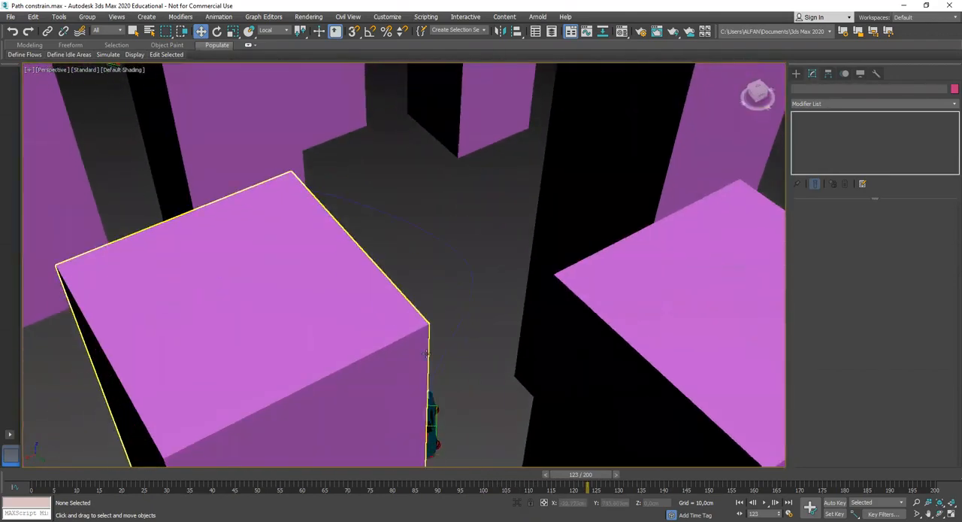
View the scene through the free camera following the car between the buildings and scrub to frame 59
middle_drag(406, 326, 279, 142)
middle_drag(303, 292, 411, 276)
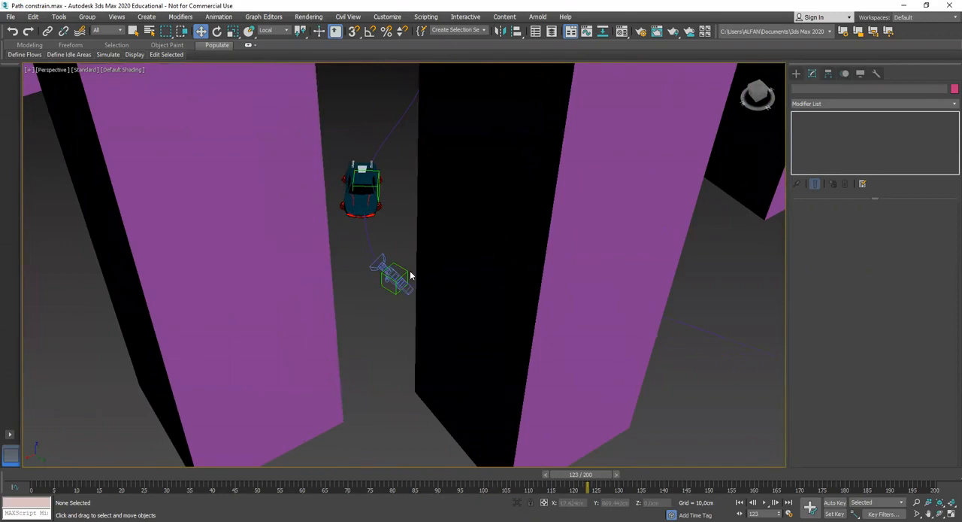
click(396, 275)
key(c)
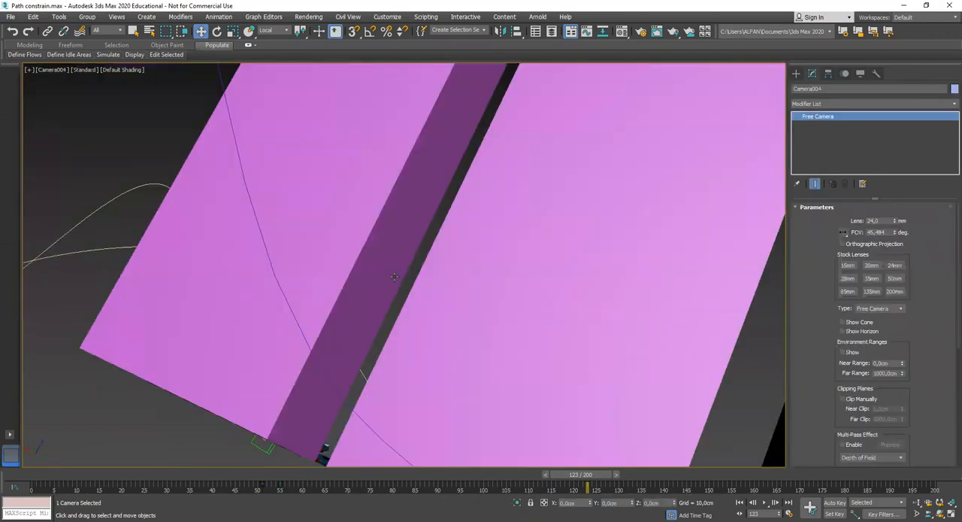
drag(591, 480, 315, 502)
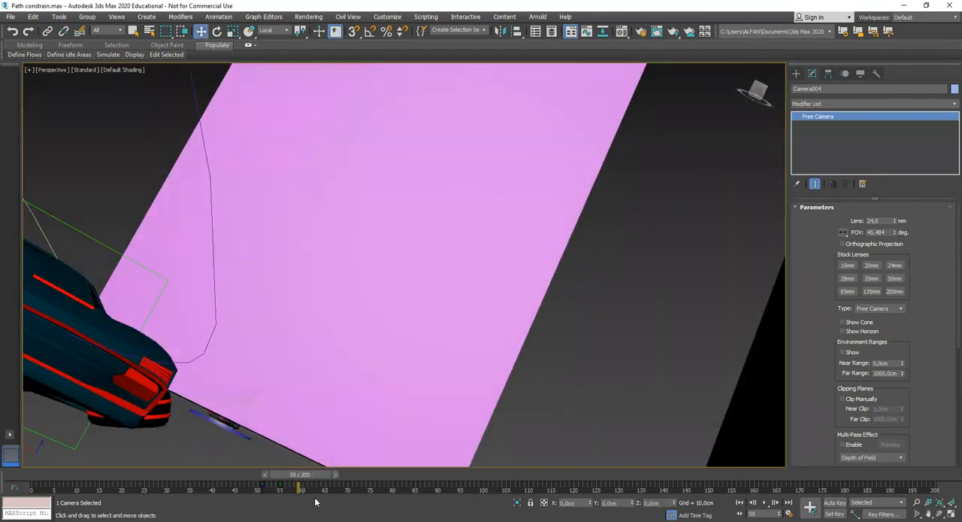
Return to the perspective view, select the camera on the car outside the buildings and zoom to it
key(z)
alt+middle_drag(304, 364, 333, 382)
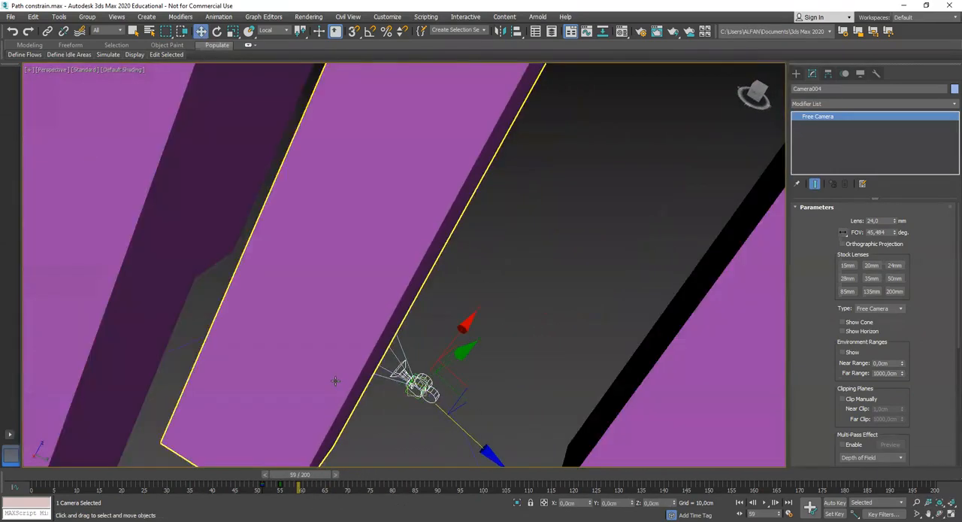
scroll(301, 376, down, 6)
alt+middle_drag(264, 371, 277, 388)
scroll(293, 373, up, 12)
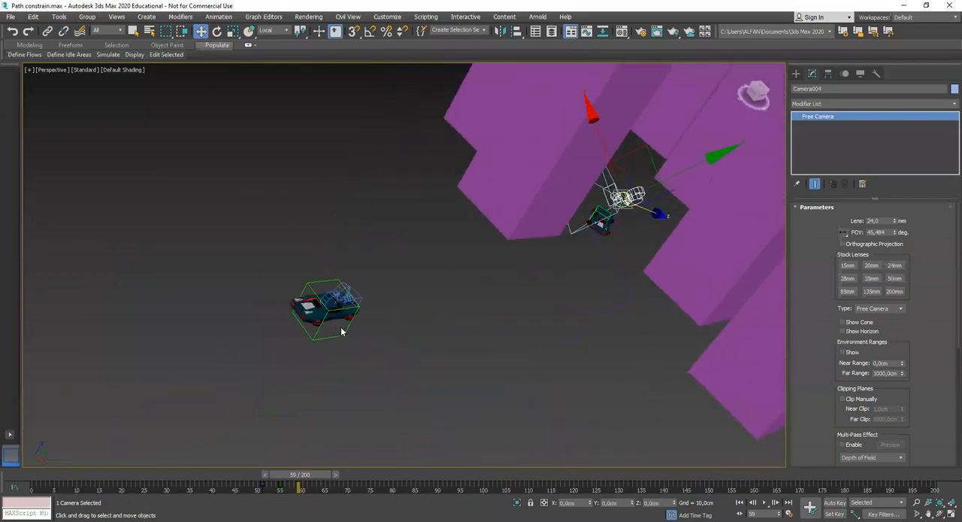
scroll(320, 333, down, 5)
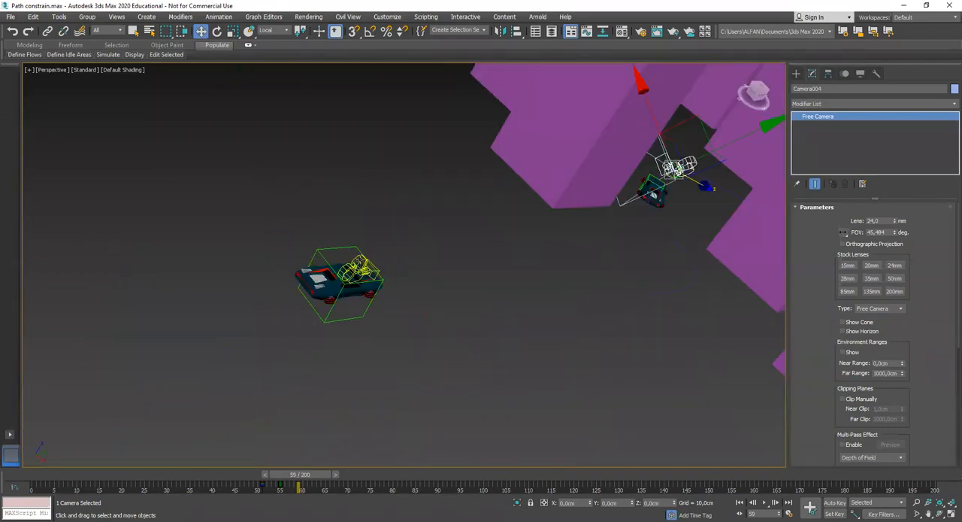
click(361, 261)
key(z)
alt+middle_drag(350, 296, 390, 316)
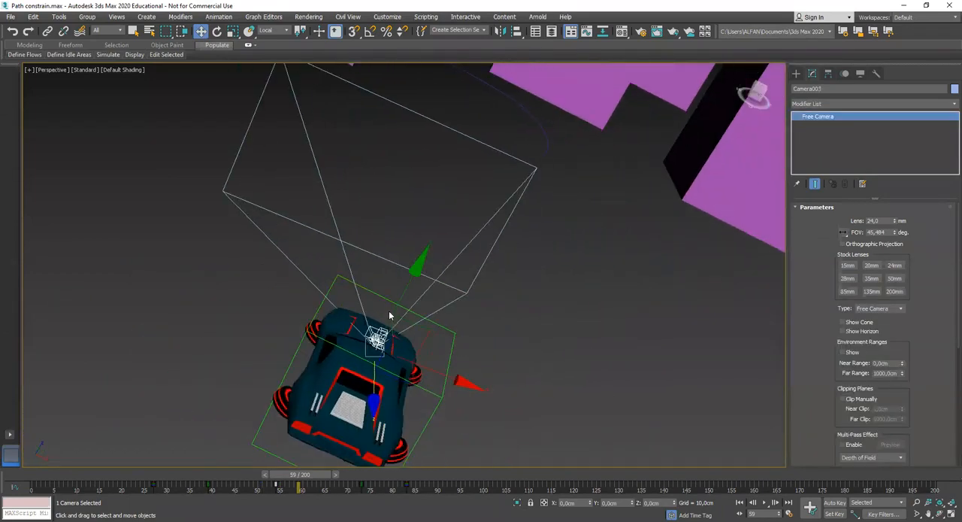
Examine where the selected camera sits on the hood of the car outside the buildings
scroll(389, 311, down, 2)
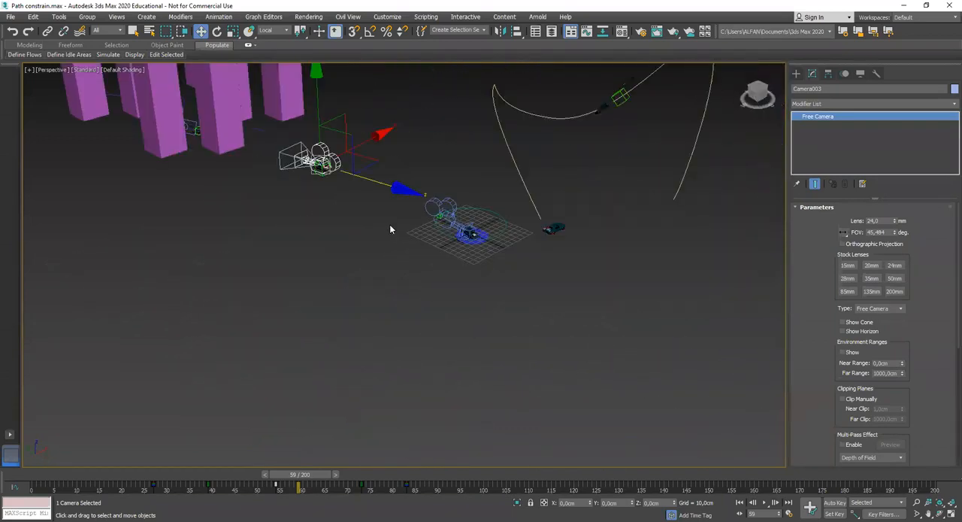
alt+middle_drag(390, 228, 348, 234)
scroll(349, 234, up, 4)
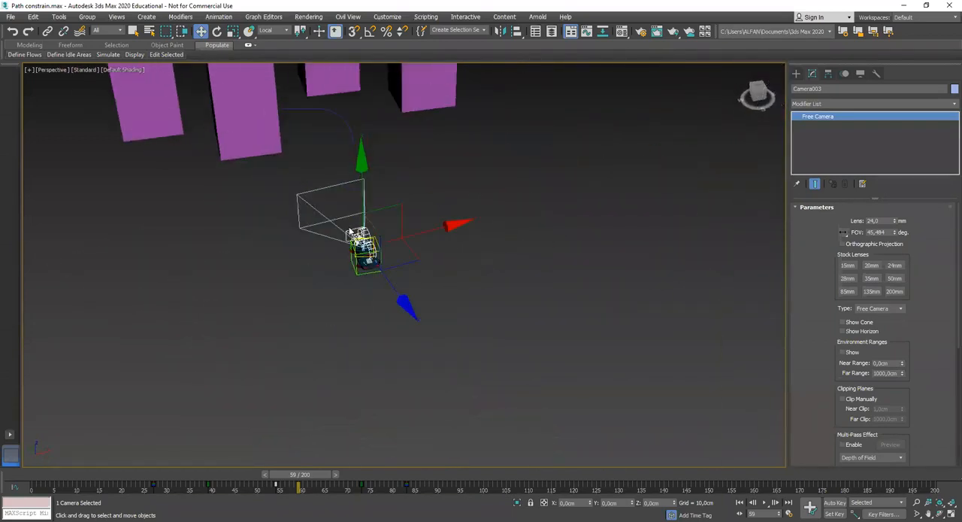
scroll(349, 233, up, 8)
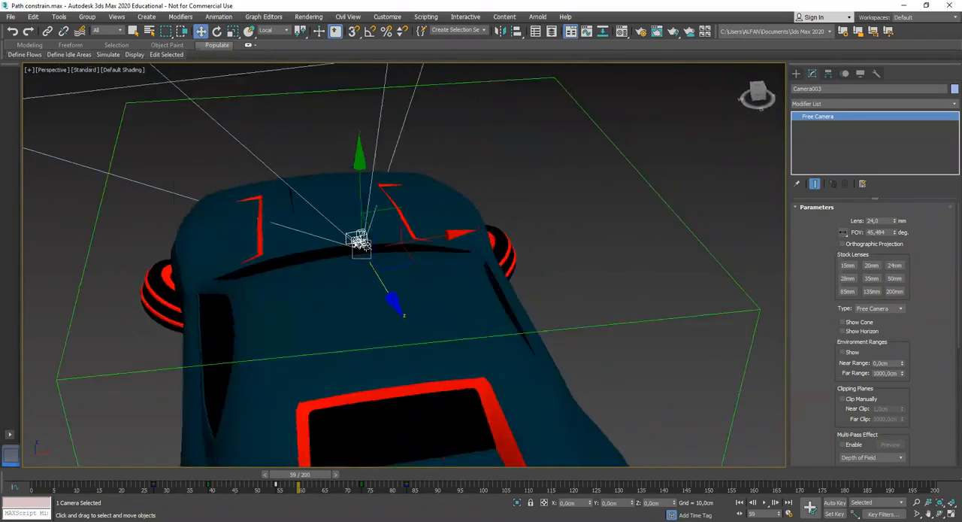
middle_drag(338, 251, 310, 263)
middle_drag(229, 245, 273, 255)
scroll(274, 256, up, 2)
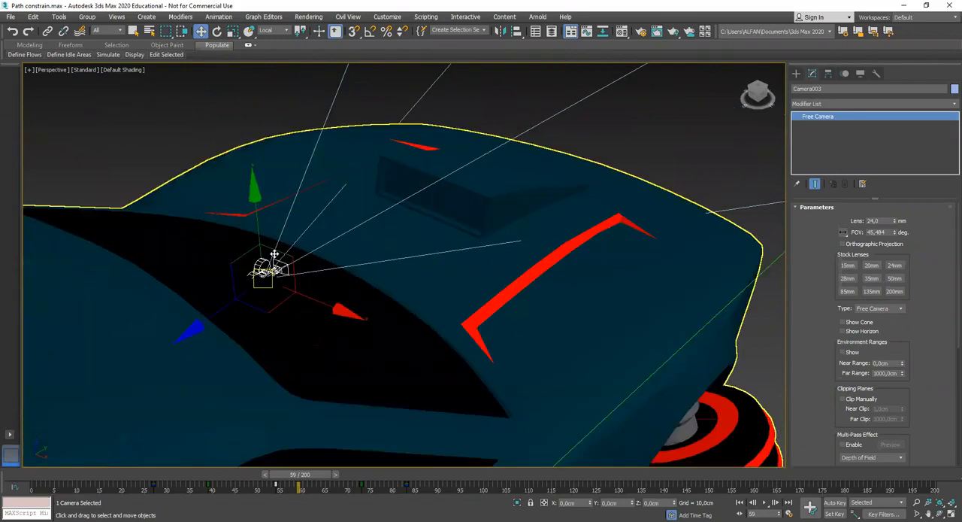
Select the dummy box around the car outside the buildings and view it from the side
scroll(274, 254, down, 5)
click(350, 225)
alt+middle_drag(336, 275, 388, 291)
click(366, 292)
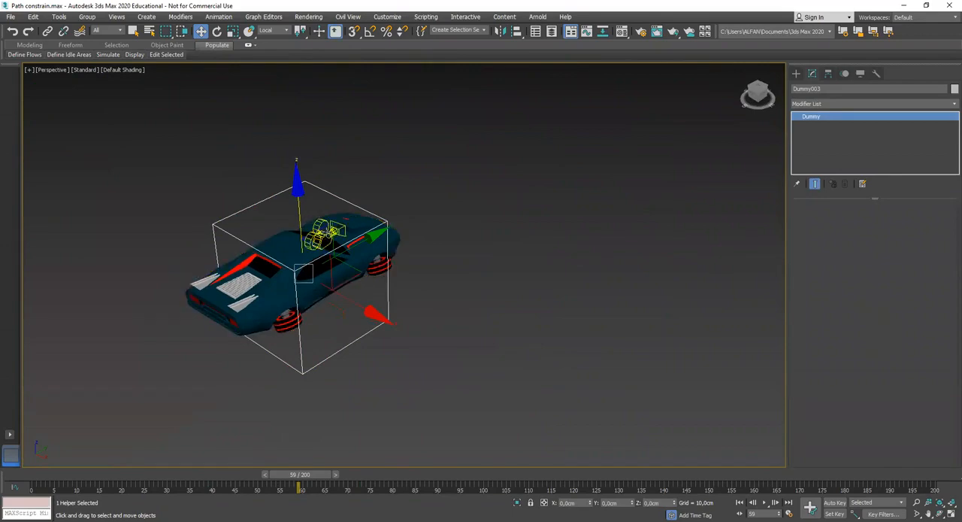
alt+middle_drag(339, 273, 289, 269)
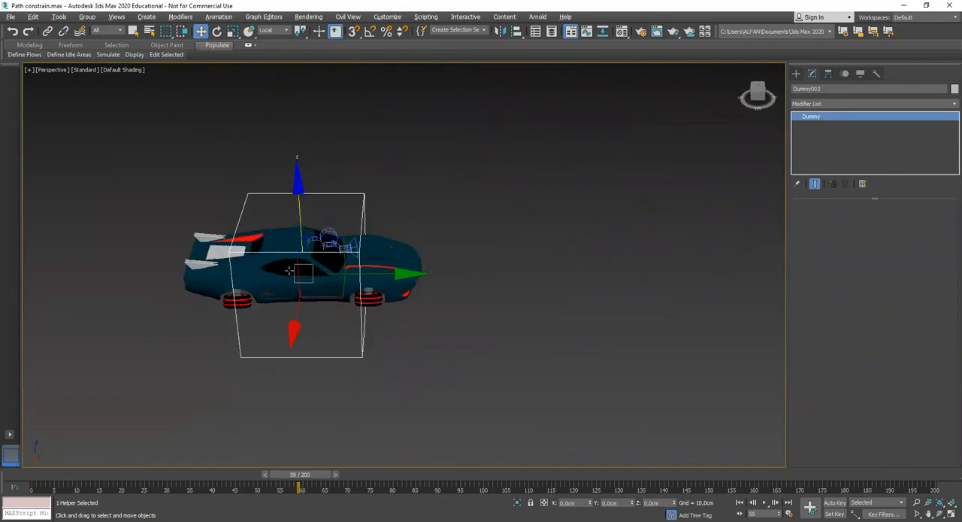
Clone the car with its dummy and camera beside the original as one independent copy
drag(487, 249, 327, 232)
alt+middle_drag(328, 232, 473, 258)
shift+drag(430, 287, 119, 223)
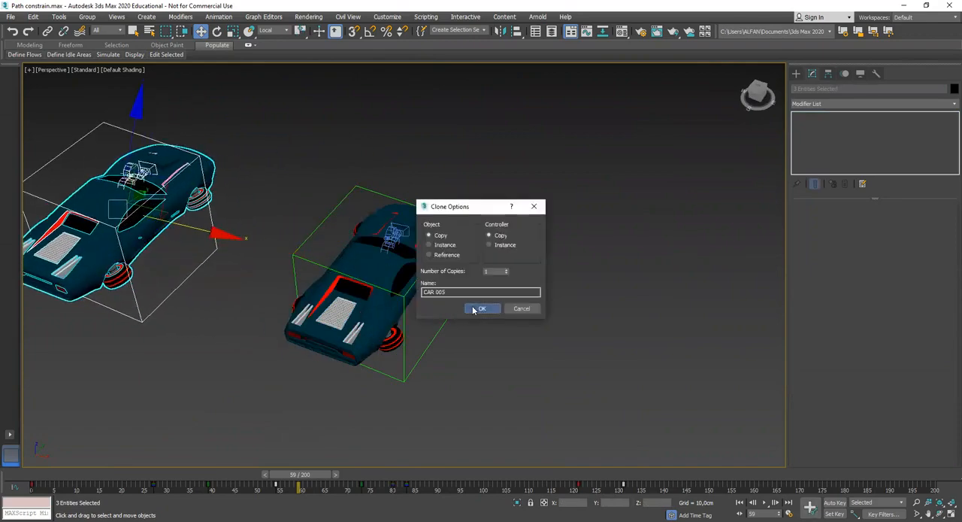
click(473, 310)
click(325, 157)
Scrub to frame 66 and check that the copied dummy, car and camera select together as a hierarchy
middle_drag(288, 176, 370, 239)
drag(272, 477, 338, 460)
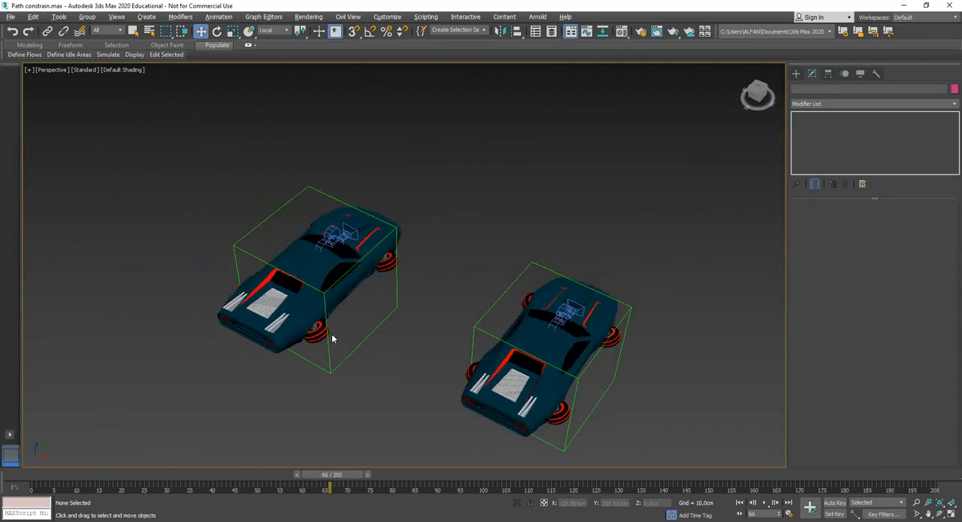
middle_drag(331, 333, 334, 346)
scroll(342, 337, up, 1)
scroll(343, 334, down, 1)
double_click(351, 253)
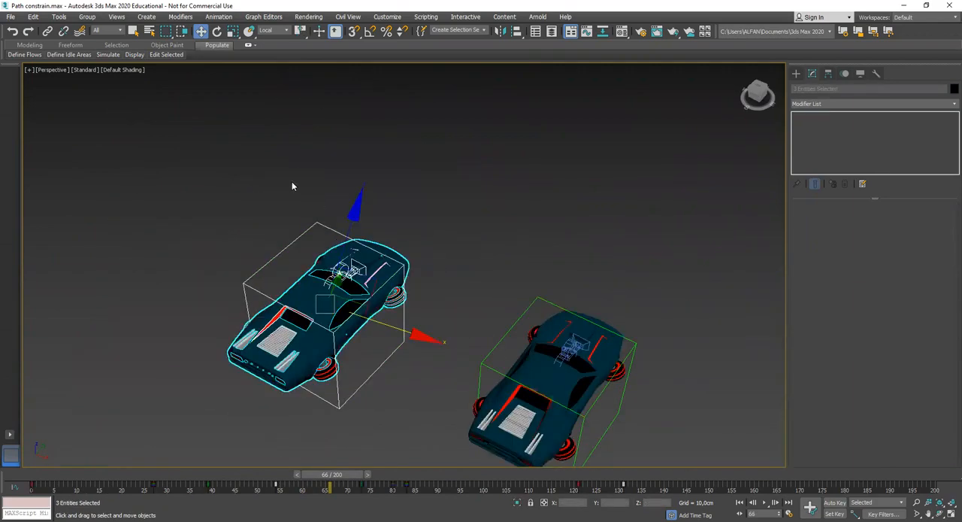
click(202, 125)
alt+middle_drag(403, 305, 343, 319)
drag(346, 482, 346, 463)
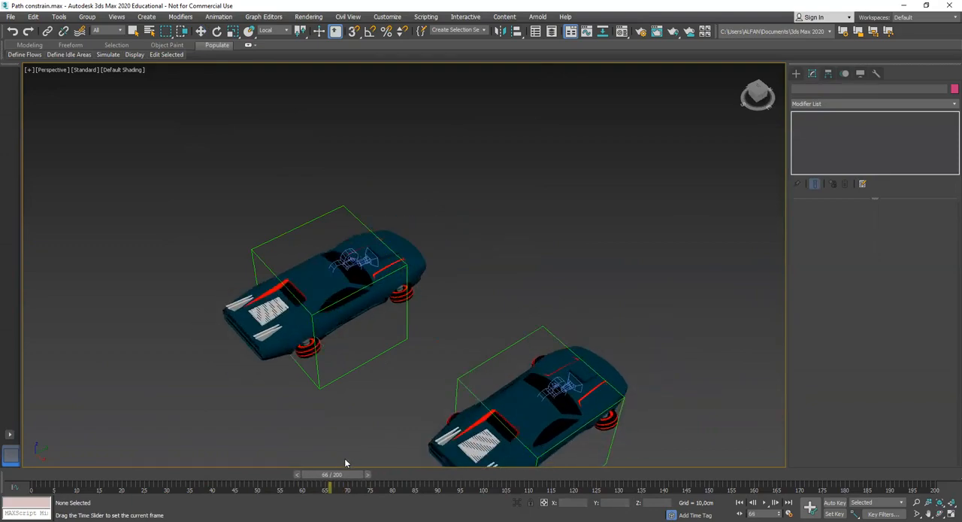
Select the dummy box around the copied car and activate Select and Link
key(w)
click(385, 351)
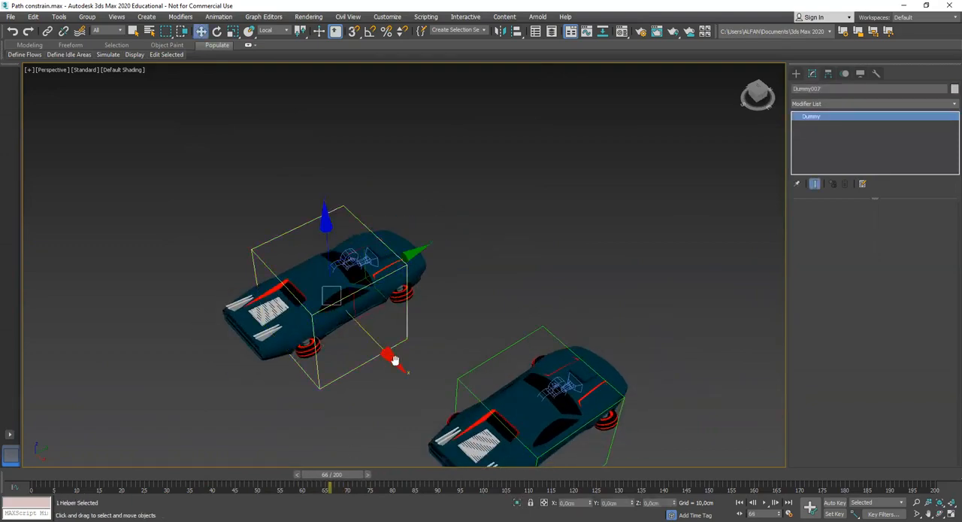
scroll(394, 360, up, 2)
scroll(397, 364, up, 2)
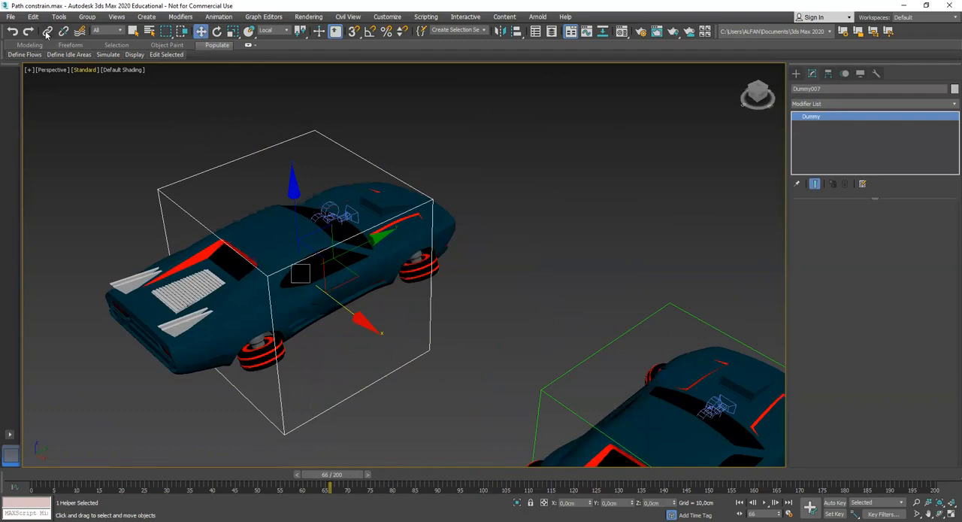
drag(434, 310, 447, 225)
scroll(460, 275, down, 2)
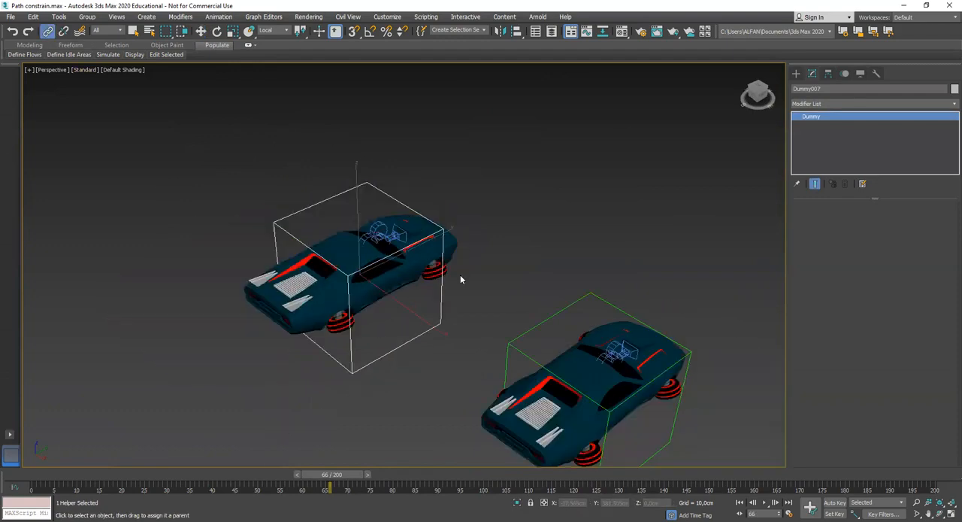
Scrub between frames 58 and 67 to check whether the copied camera follows its car and dummy
drag(341, 476, 312, 484)
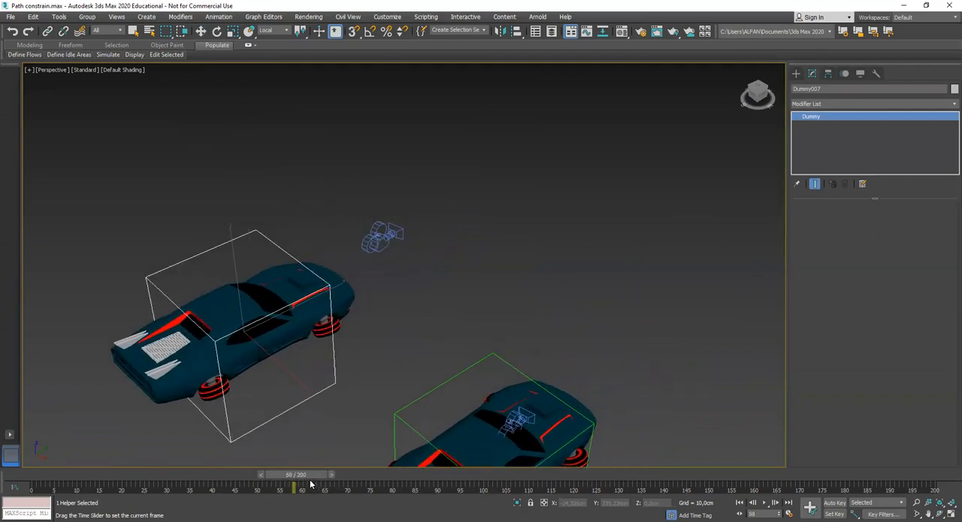
drag(311, 484, 354, 481)
drag(322, 486, 348, 482)
click(494, 267)
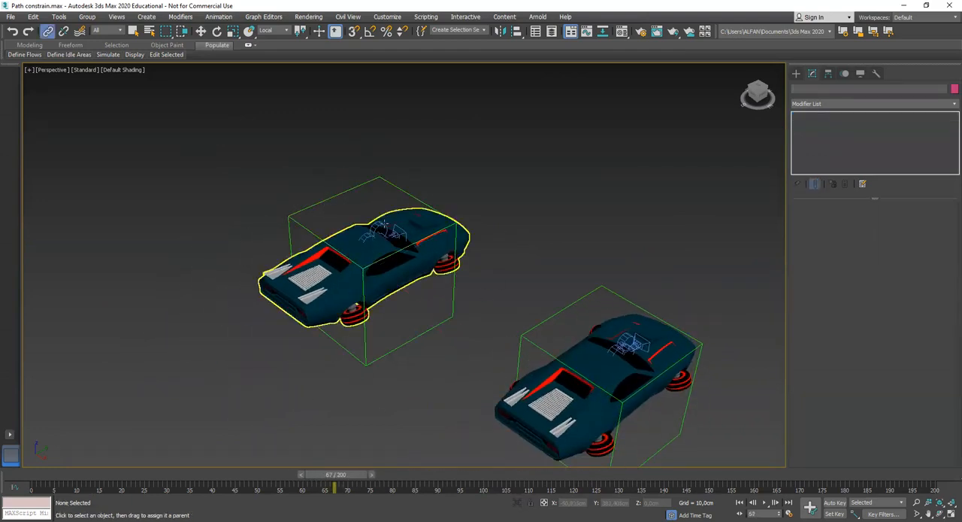
Link the copied car's camera to the dummy box around that car
click(385, 229)
scroll(387, 241, up, 3)
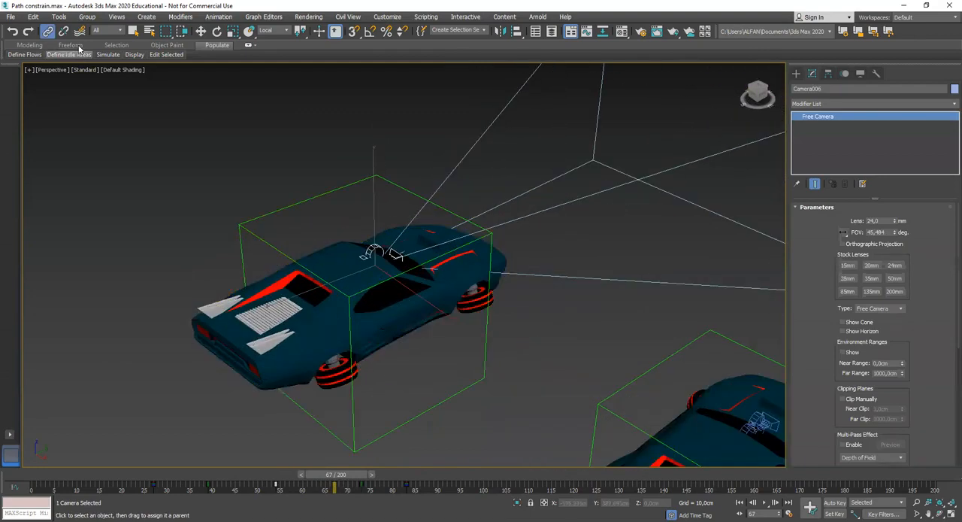
drag(352, 191, 351, 185)
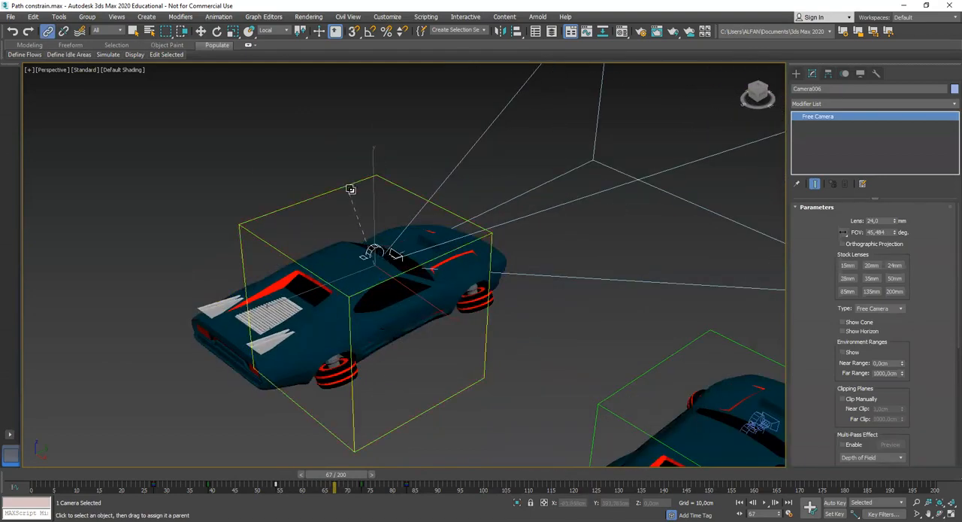
click(572, 298)
Scrub to frame 81 to check that the copied car, its dummy and its camera move together
scroll(572, 303, down, 5)
middle_drag(568, 310, 410, 452)
drag(340, 479, 396, 479)
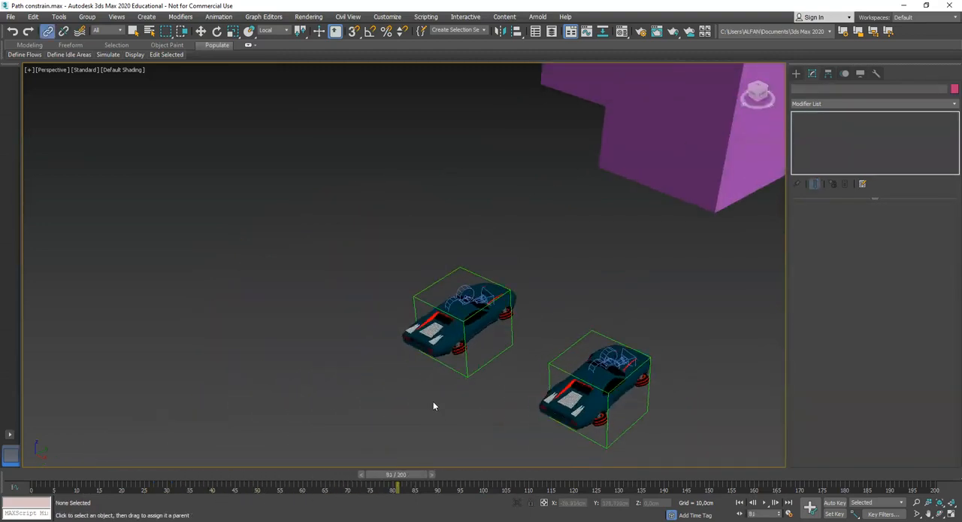
scroll(436, 383, down, 2)
scroll(417, 380, up, 8)
scroll(416, 377, down, 12)
scroll(411, 358, up, 6)
Leave linking, look through the copied car's camera and restore the four-viewport layout
click(502, 350)
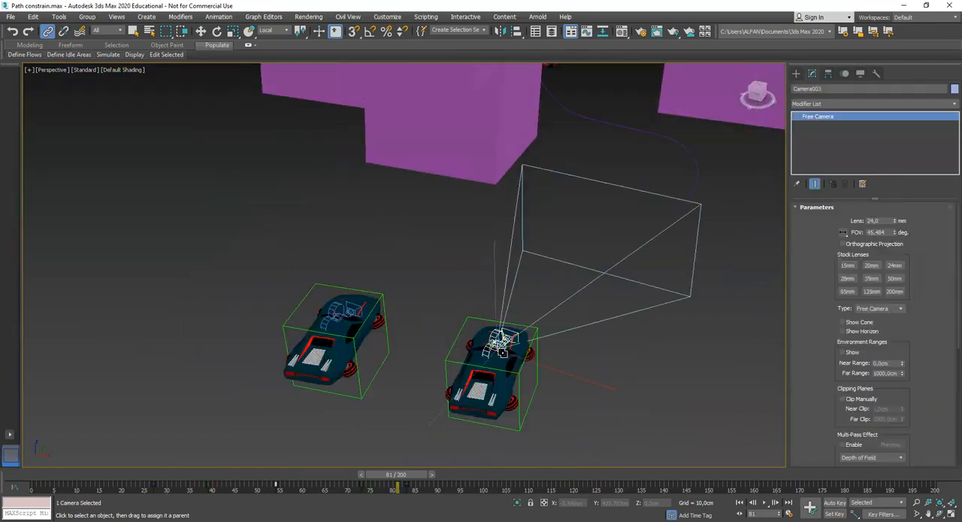
click(134, 31)
click(242, 163)
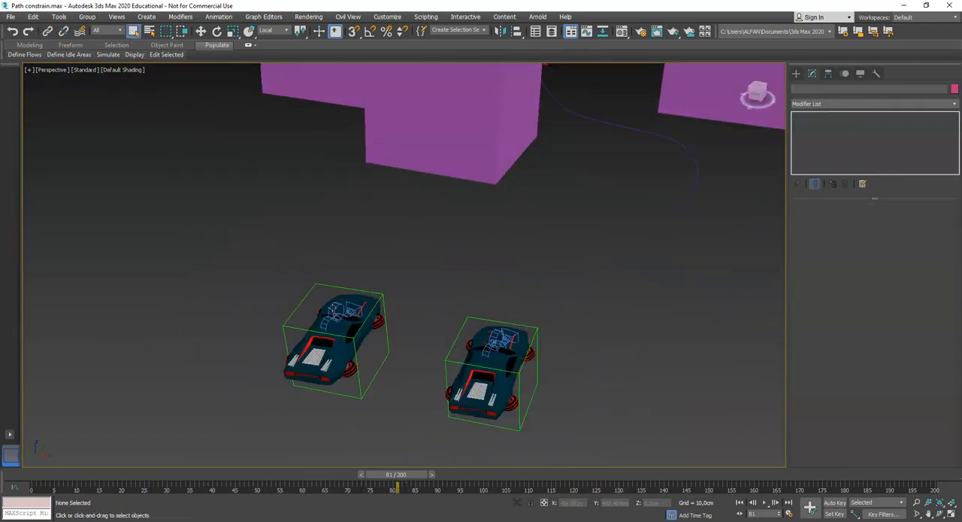
click(341, 310)
key(c)
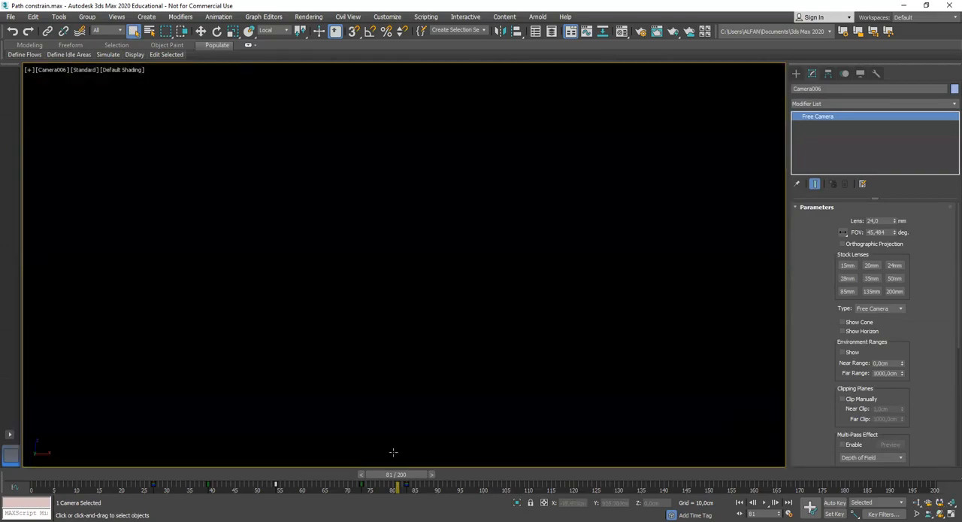
key(alt+w)
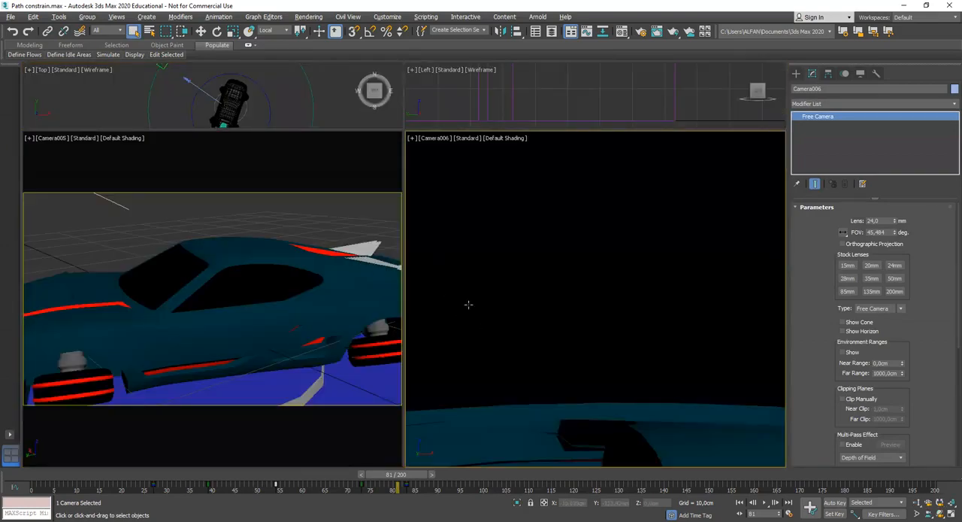
Switch the Camera006 viewport back to perspective and frame the copied car with its camera
right_click(465, 210)
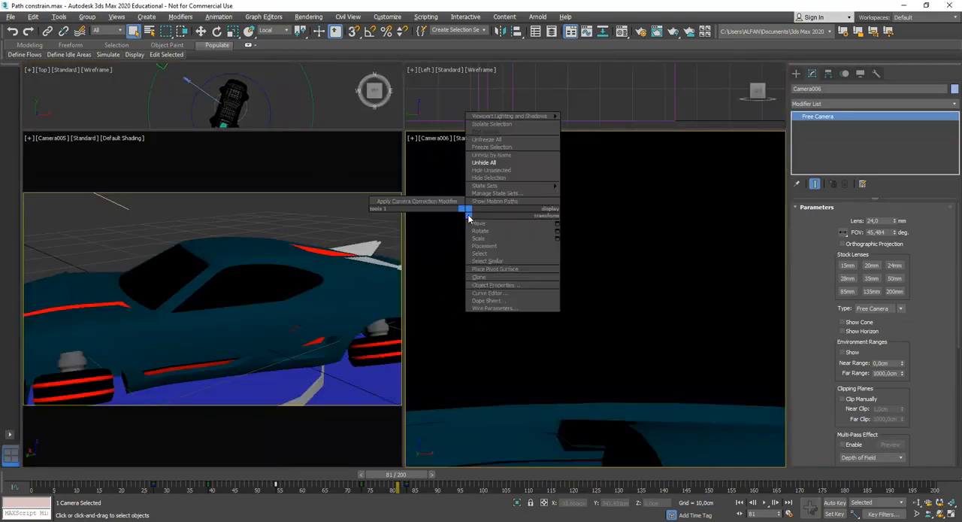
key(p)
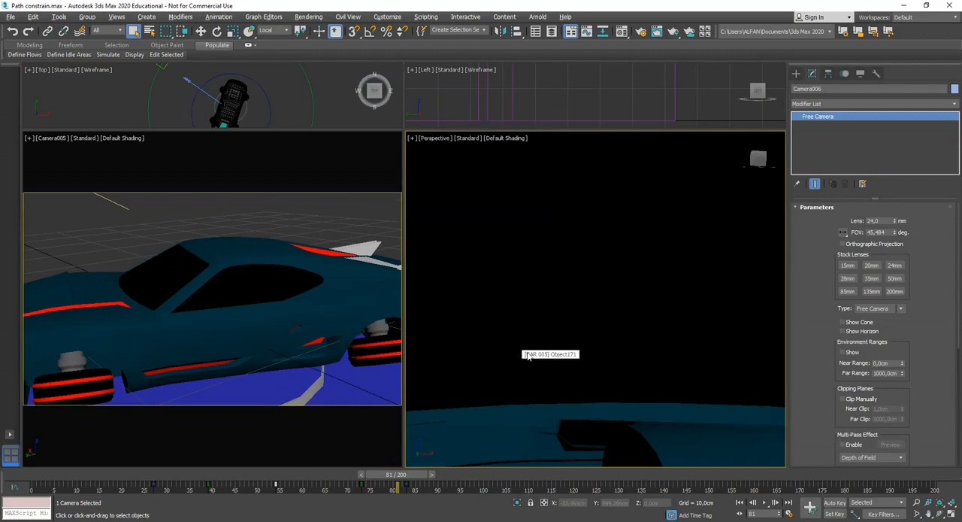
scroll(534, 353, down, 10)
key(w)
drag(415, 315, 430, 318)
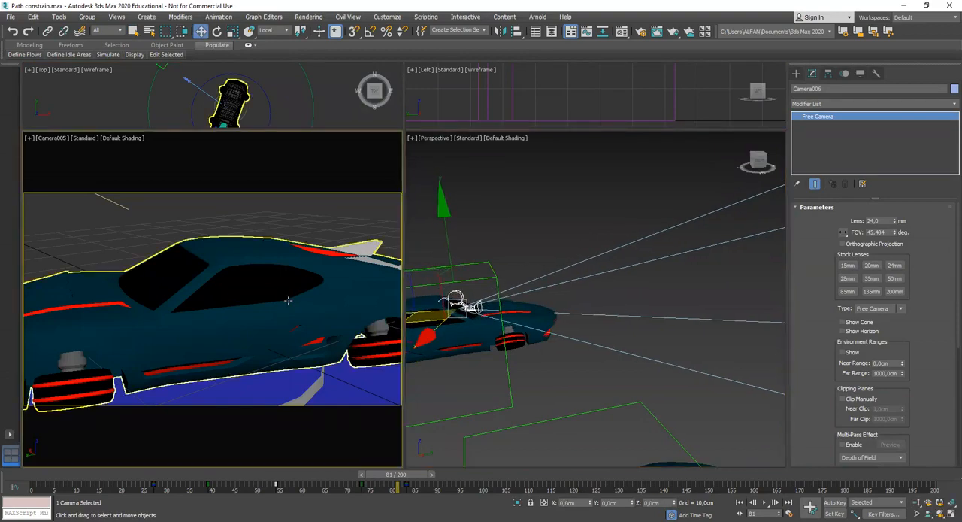
Change the Camera005 viewport to the Camera006 view, maximize it and scrub to frame 35
key(c)
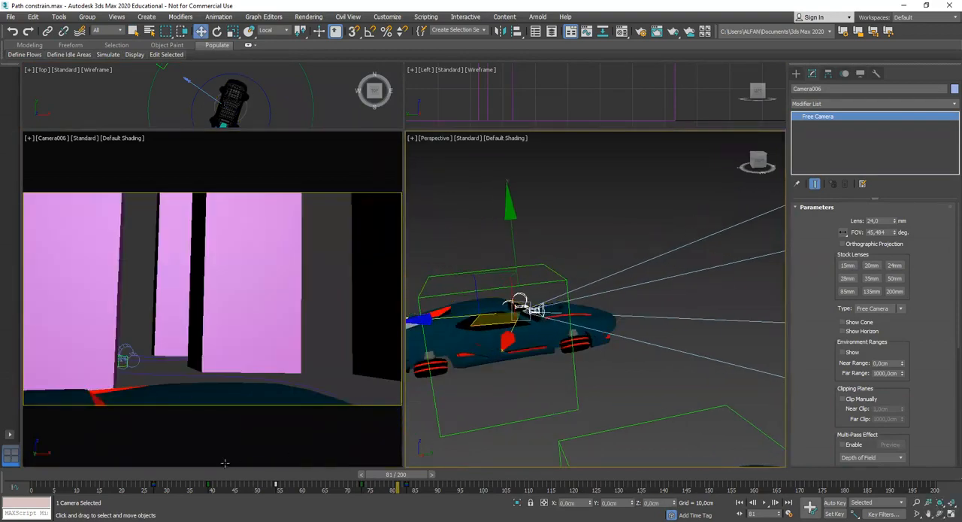
key(alt+w)
drag(402, 476, 205, 501)
Maximize the perspective viewport and zoom to the copied car's camera at frame 35
key(alt+w)
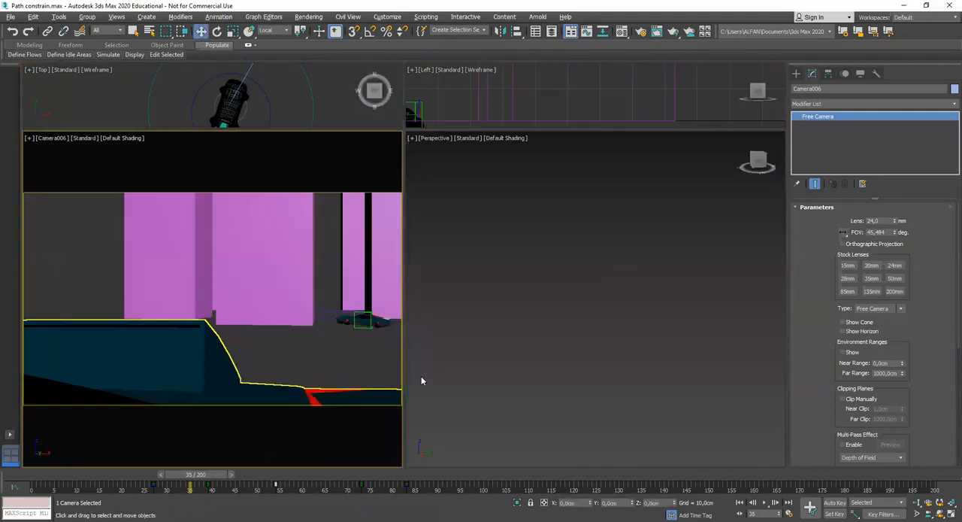
right_click(457, 343)
key(z)
key(alt+w)
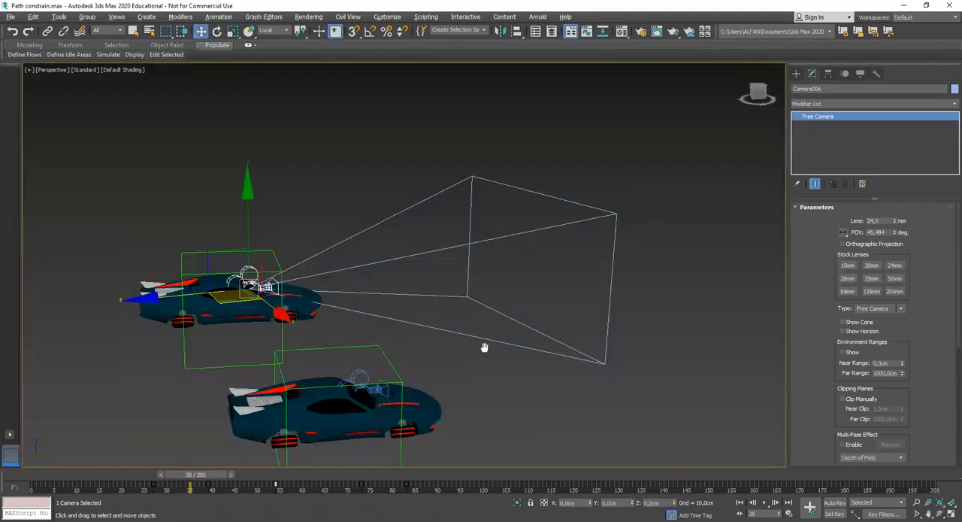
Scrub the animation to frame 59 and check how the copied car and its camera sit among the other cars and buildings
scroll(487, 350, down, 4)
drag(214, 476, 444, 481)
key(w)
scroll(499, 367, up, 2)
middle_drag(499, 366, 408, 400)
drag(448, 481, 304, 455)
scroll(610, 364, down, 5)
middle_drag(610, 364, 504, 327)
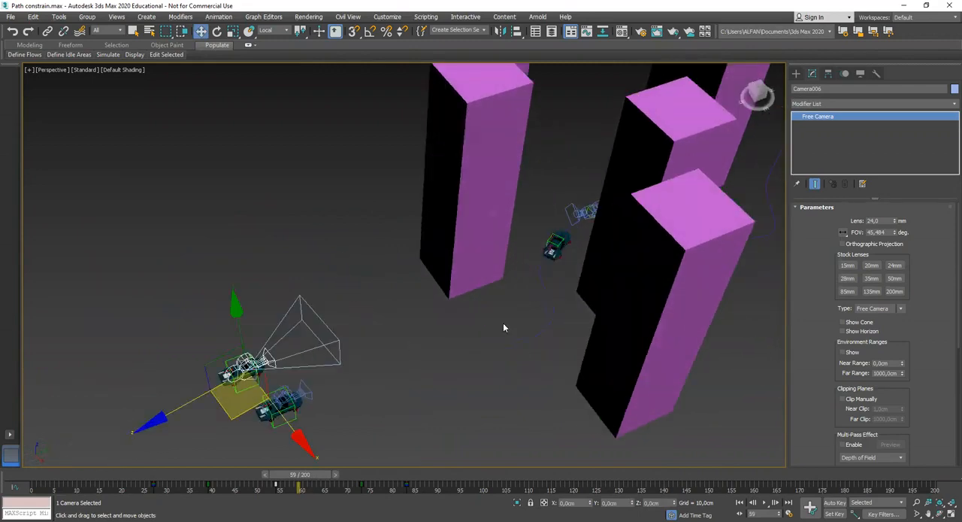
Select the Dummy004 helper of the car travelling along the path between the buildings, keeping that car framed up close
scroll(551, 290, up, 4)
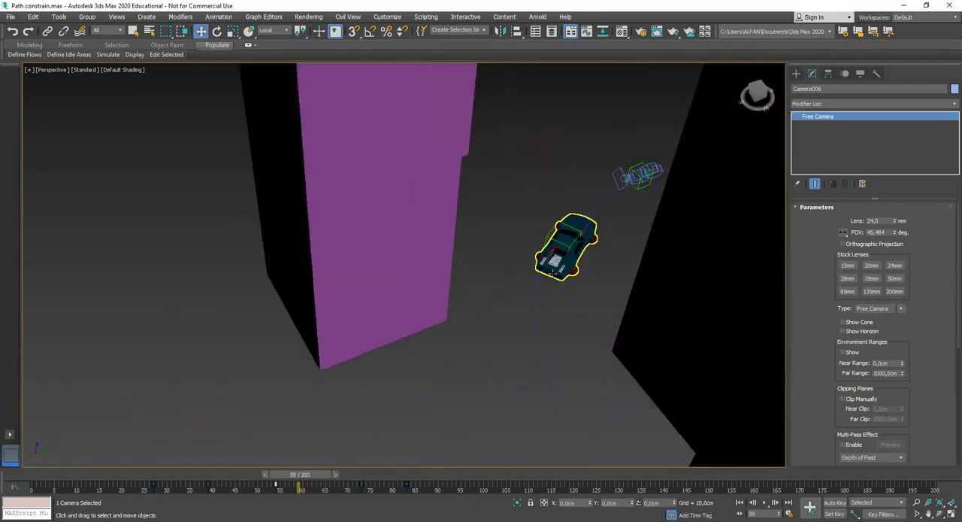
scroll(545, 278, up, 4)
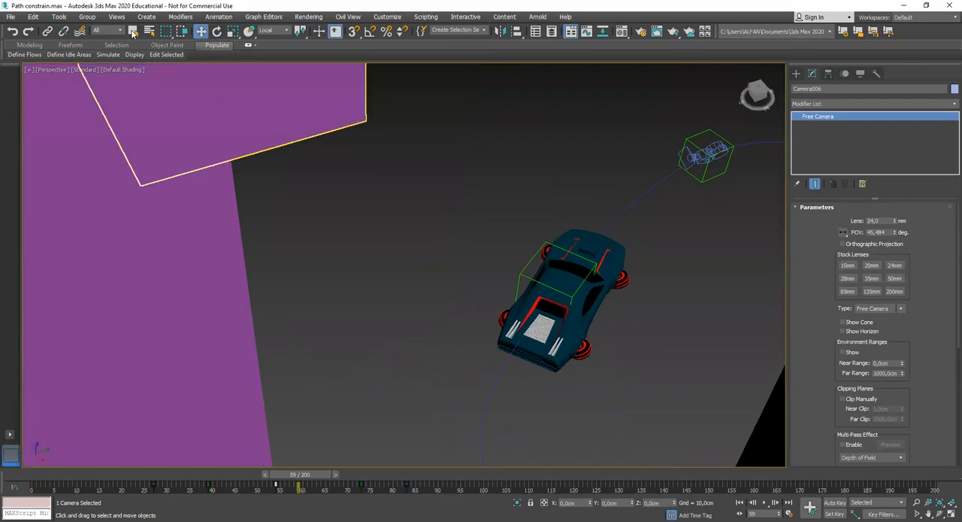
click(133, 31)
click(455, 198)
click(525, 269)
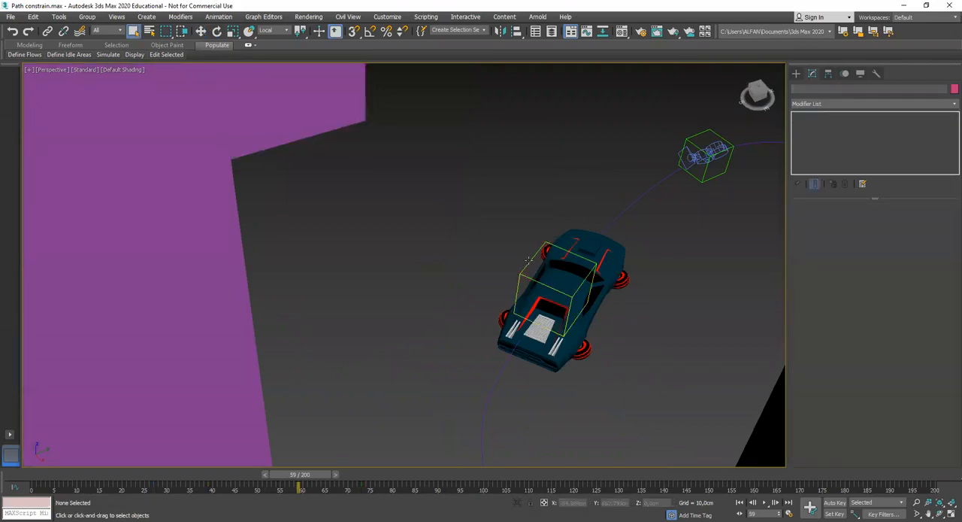
scroll(535, 281, up, 2)
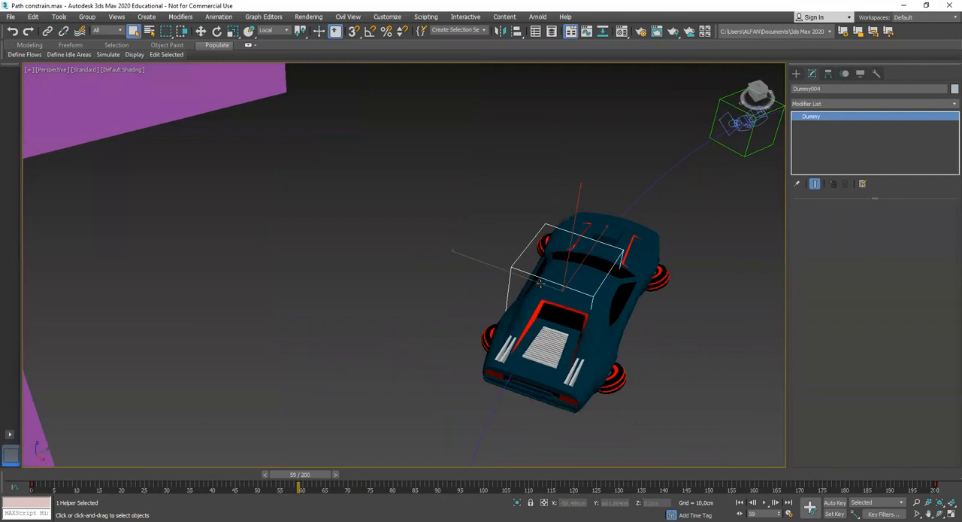
middle_drag(539, 282, 509, 280)
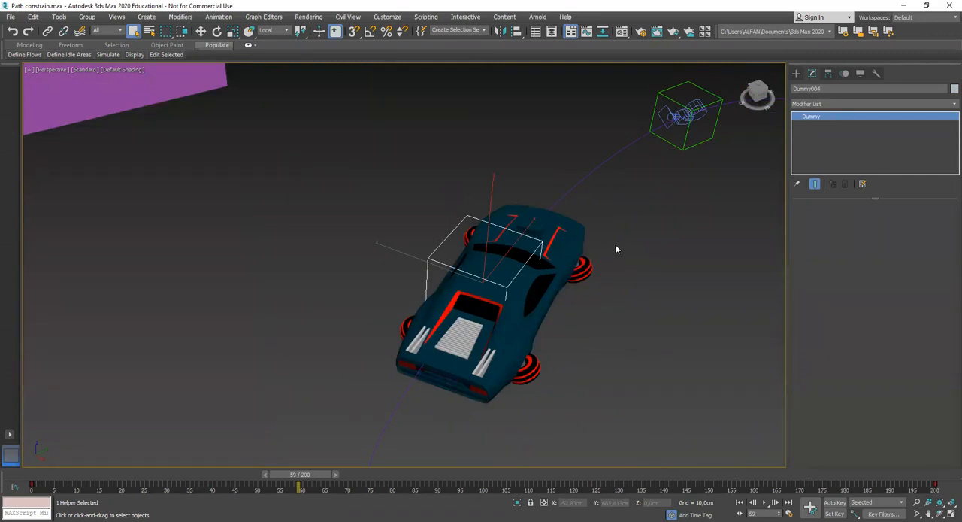
scroll(509, 293, up, 6)
scroll(508, 292, down, 5)
alt+middle_drag(502, 301, 476, 309)
click(134, 31)
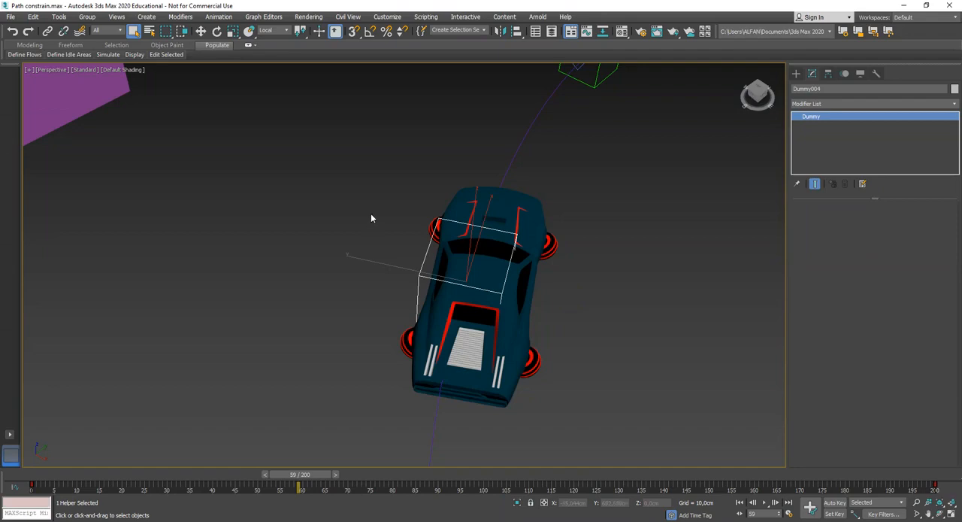
Select Camera004 ahead of the car on the path and examine how it is aimed at the car
alt+middle_drag(457, 283, 490, 265)
click(571, 293)
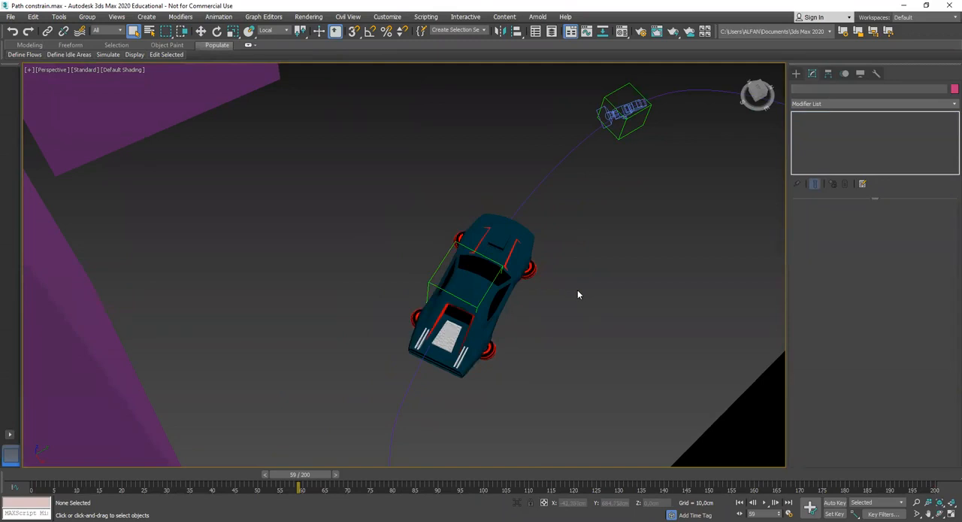
alt+middle_drag(580, 305, 606, 250)
click(618, 177)
key(w)
click(600, 256)
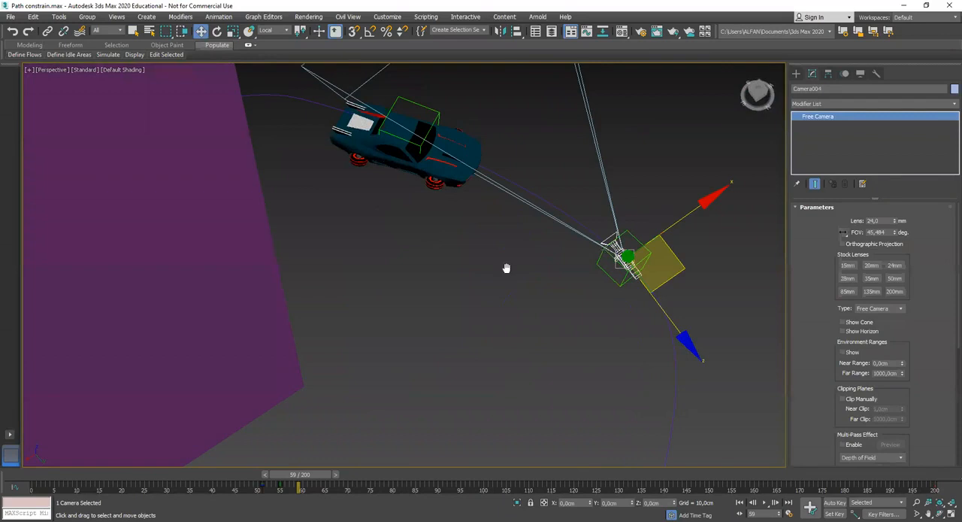
alt+middle_drag(476, 340, 502, 225)
click(502, 226)
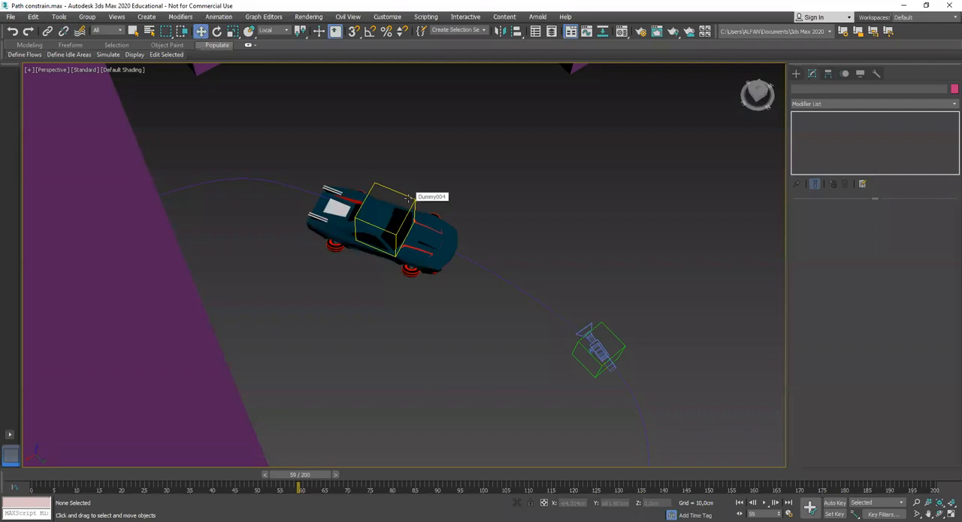
Inspect the rig ahead of the car by selecting its dummy and then Camera004 inside it
alt+middle_drag(453, 296, 436, 292)
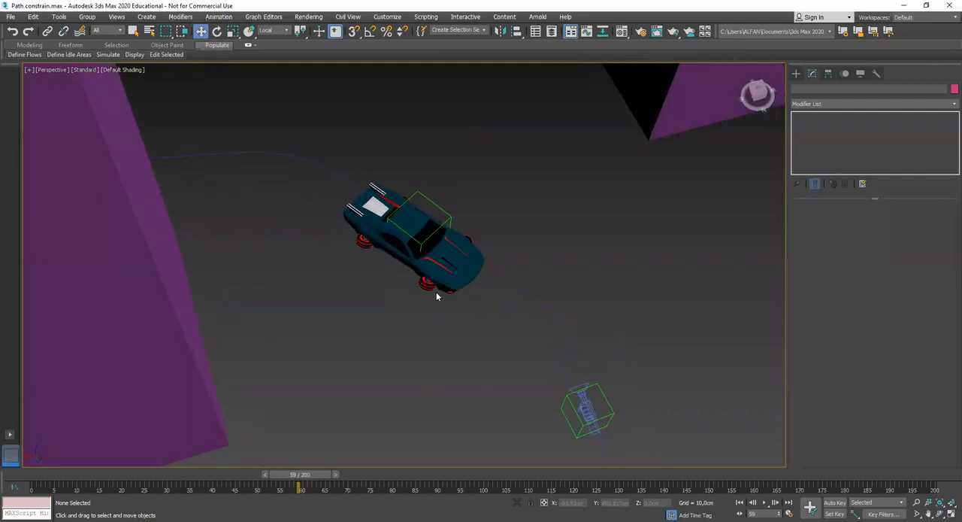
middle_drag(490, 318, 489, 288)
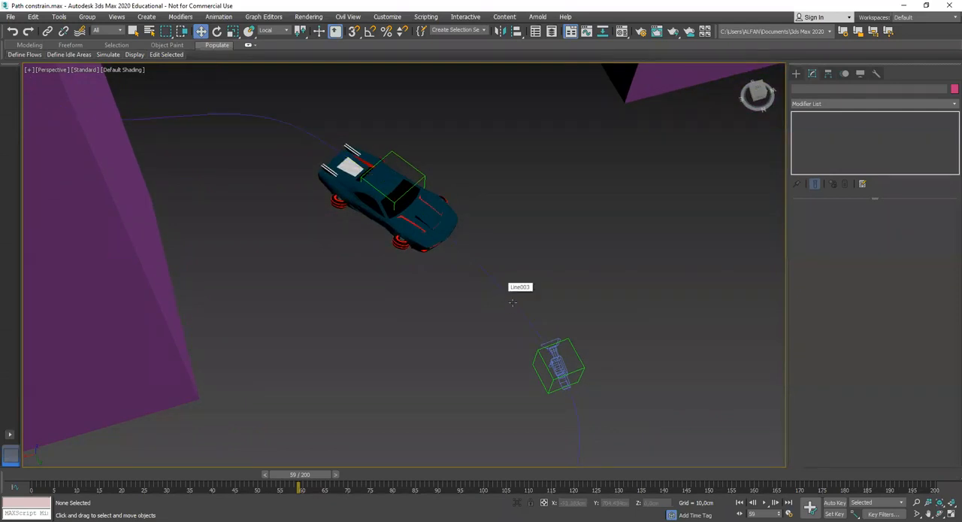
middle_drag(527, 336, 518, 333)
middle_drag(567, 358, 544, 329)
click(547, 323)
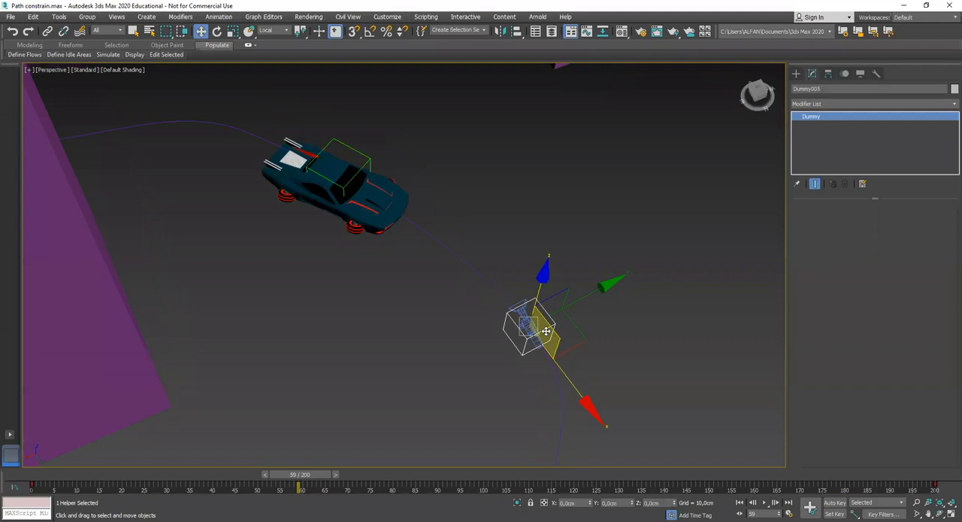
alt+middle_drag(554, 334, 489, 303)
scroll(550, 329, up, 4)
click(507, 237)
click(515, 320)
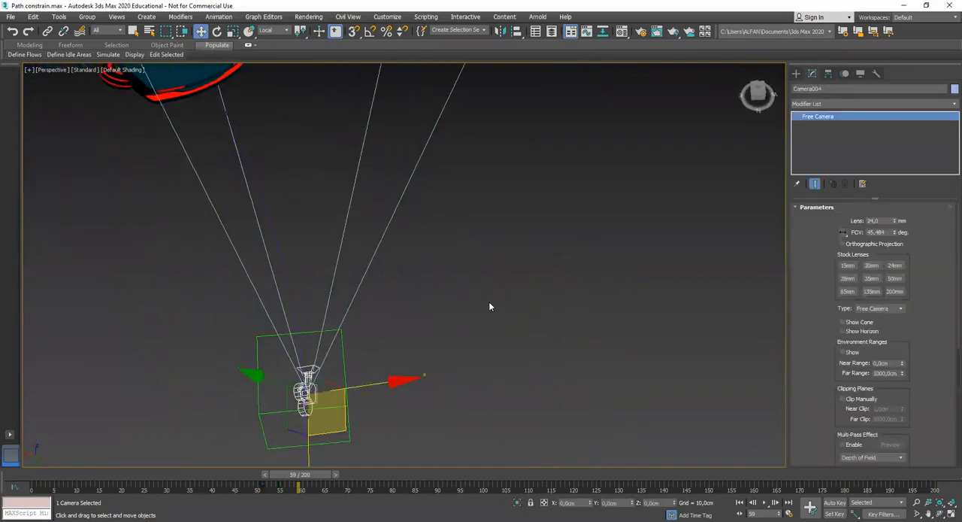
Check how Camera004's field of view covers the car and path between the buildings
scroll(489, 304, down, 4)
scroll(426, 296, up, 1)
scroll(426, 297, down, 6)
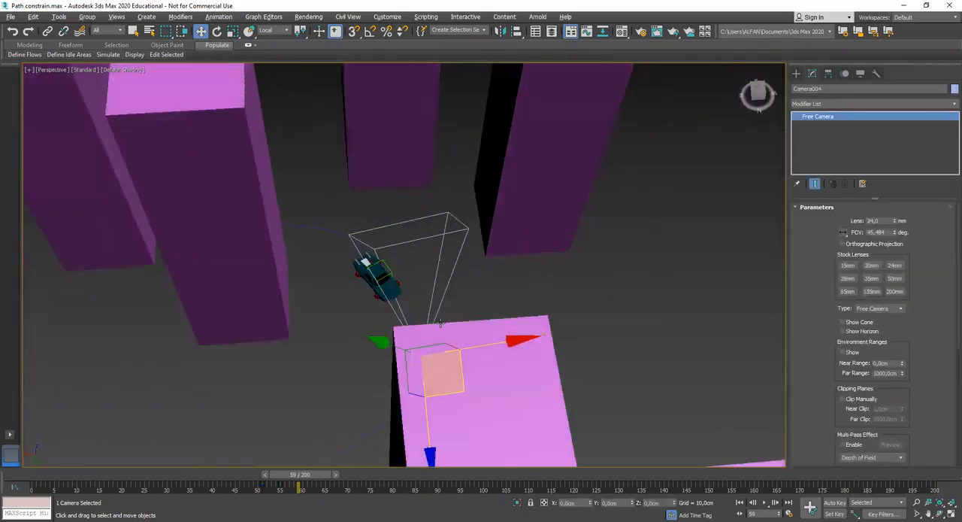
alt+middle_drag(426, 300, 390, 328)
scroll(390, 325, up, 10)
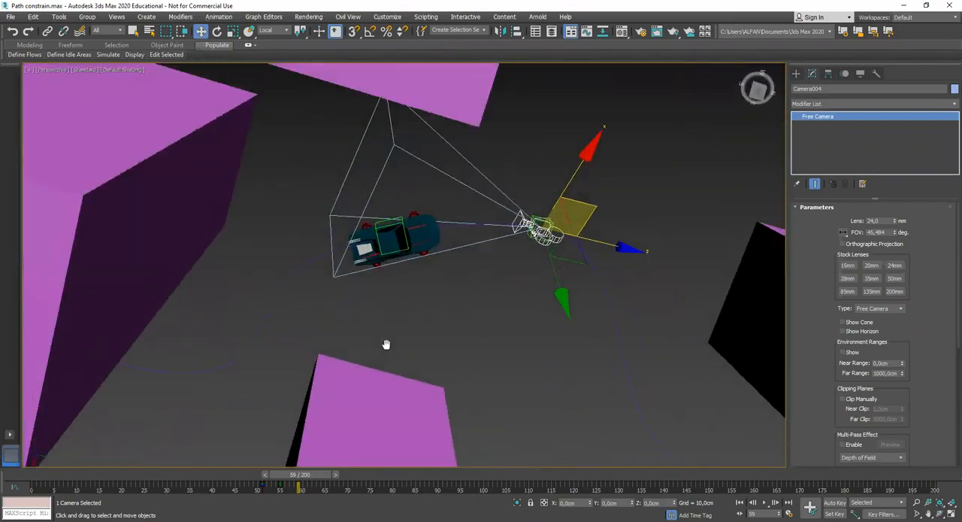
scroll(452, 318, down, 10)
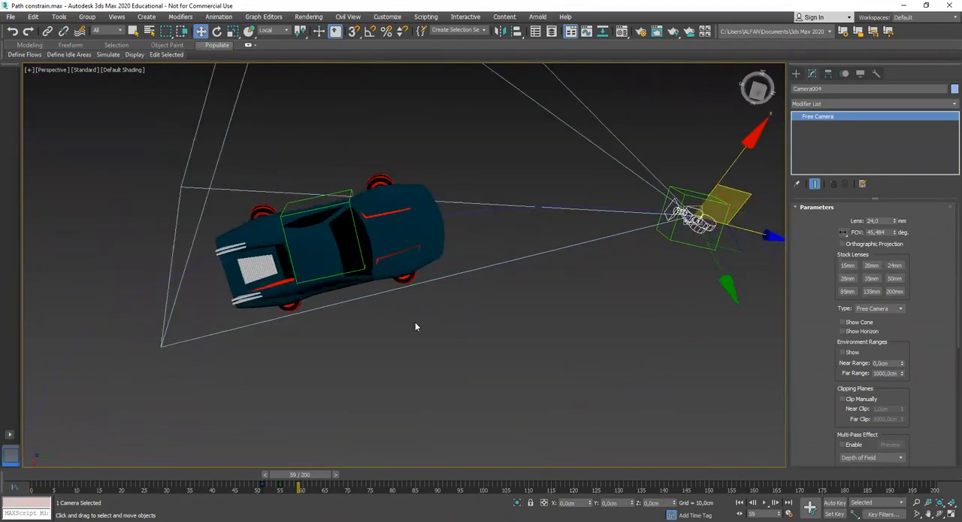
Examine the turntable car rig at the home grid, selecting its car, disc, circular path, dummy and camera together
middle_drag(474, 341, 460, 361)
scroll(421, 311, down, 2)
scroll(417, 332, down, 6)
click(483, 421)
middle_drag(356, 410, 474, 260)
scroll(265, 300, up, 6)
middle_drag(225, 282, 333, 306)
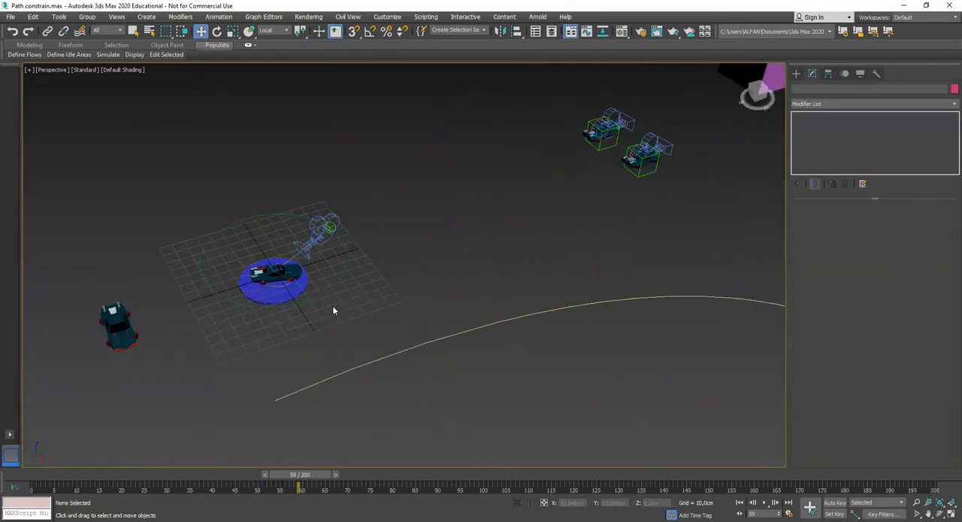
drag(229, 224, 226, 218)
scroll(290, 285, up, 3)
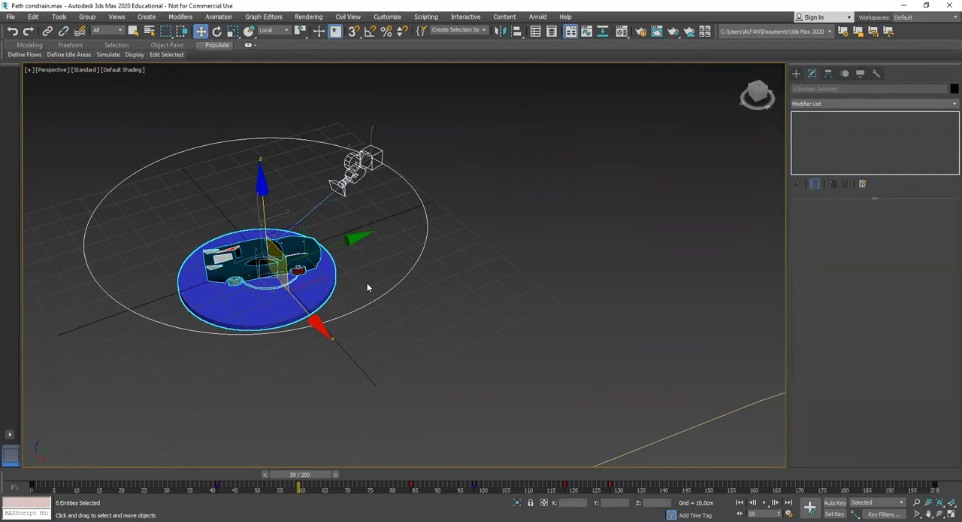
Select the CAR 004 group between the buildings and view it within the whole city scene
scroll(468, 270, down, 6)
middle_drag(631, 228, 376, 275)
middle_drag(376, 275, 318, 251)
scroll(425, 296, up, 3)
middle_drag(424, 295, 410, 283)
click(521, 385)
alt+middle_drag(520, 385, 420, 285)
click(408, 215)
key(z)
scroll(423, 268, down, 4)
scroll(445, 234, down, 1)
scroll(428, 331, up, 2)
scroll(425, 321, down, 5)
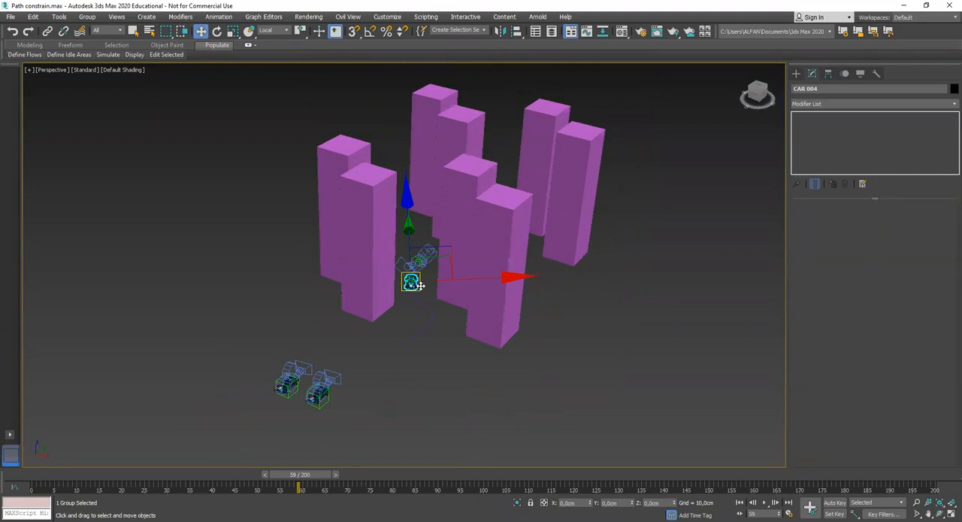
Select Camera003 on one of the two parked cars outside the buildings and check its aim
middle_drag(306, 381, 379, 301)
scroll(379, 302, up, 4)
middle_drag(385, 403, 446, 288)
scroll(446, 288, up, 3)
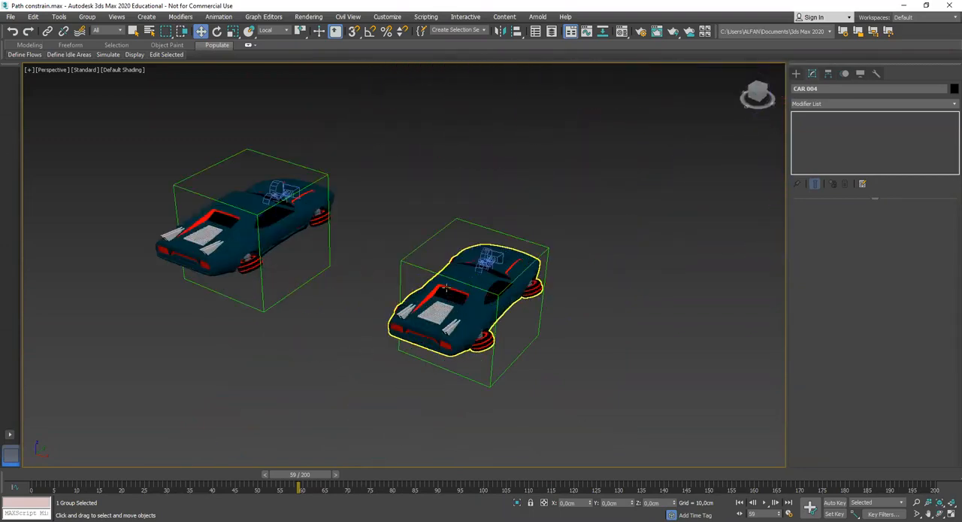
click(486, 260)
alt+middle_drag(486, 260, 407, 303)
scroll(442, 283, up, 4)
scroll(407, 303, down, 5)
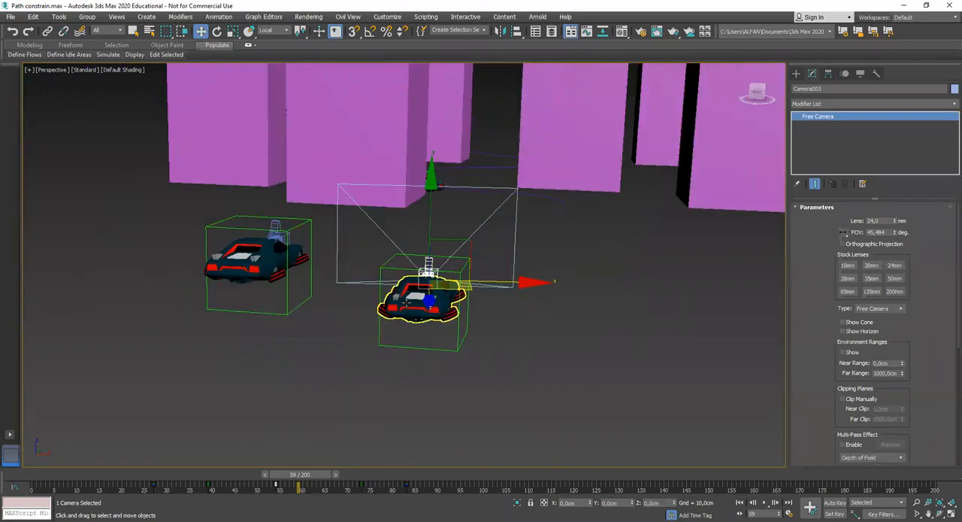
alt+middle_drag(473, 308, 493, 351)
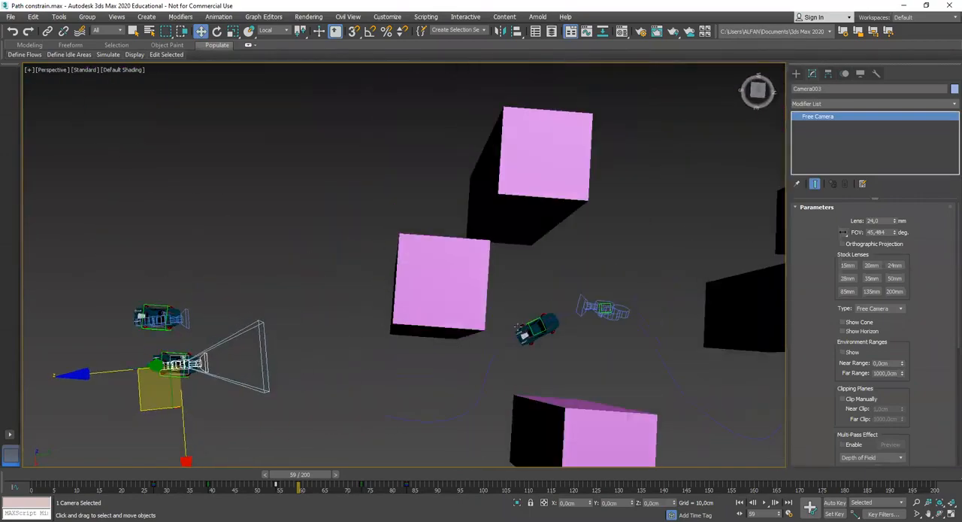
Return to the car between the buildings and select its Dummy004 helper
scroll(526, 329, up, 6)
alt+middle_drag(555, 325, 464, 262)
scroll(443, 269, down, 5)
scroll(426, 280, up, 3)
click(432, 302)
alt+middle_drag(433, 302, 491, 281)
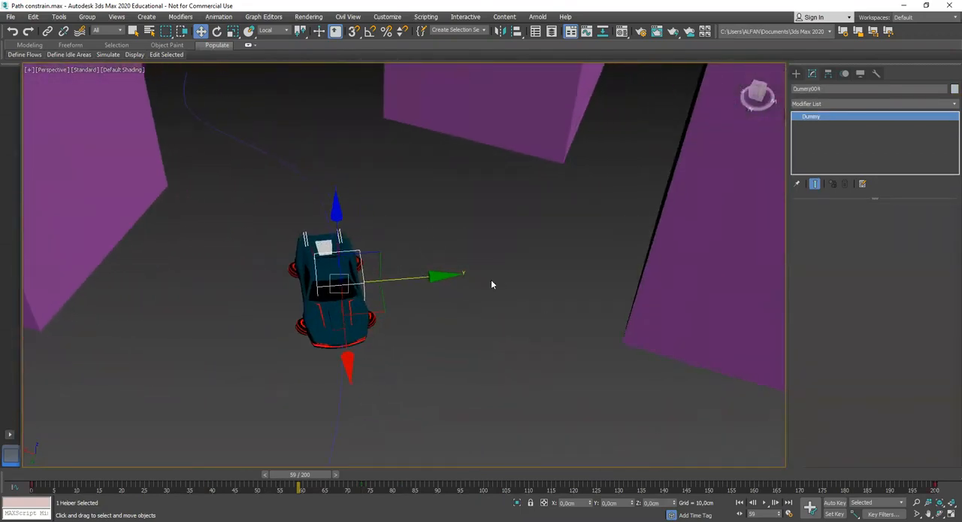
Create two small dummy helpers, one on each side of the car between the buildings
click(796, 73)
click(853, 134)
drag(466, 258, 486, 268)
drag(168, 294, 178, 314)
middle_drag(367, 337, 360, 322)
click(813, 75)
Link both side dummies to the car's Dummy004 helper and scrub to frame 60 to check that they follow
click(506, 239)
click(477, 229)
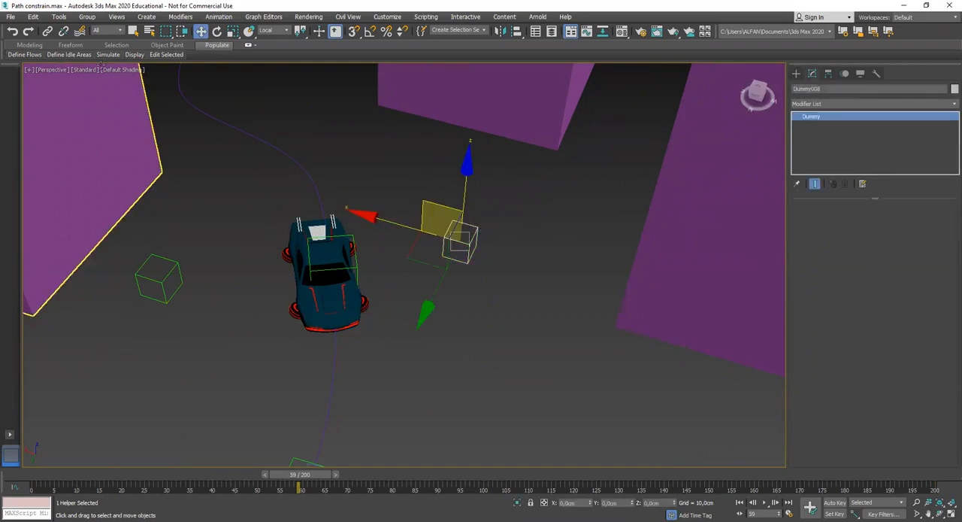
click(47, 31)
drag(474, 245, 359, 266)
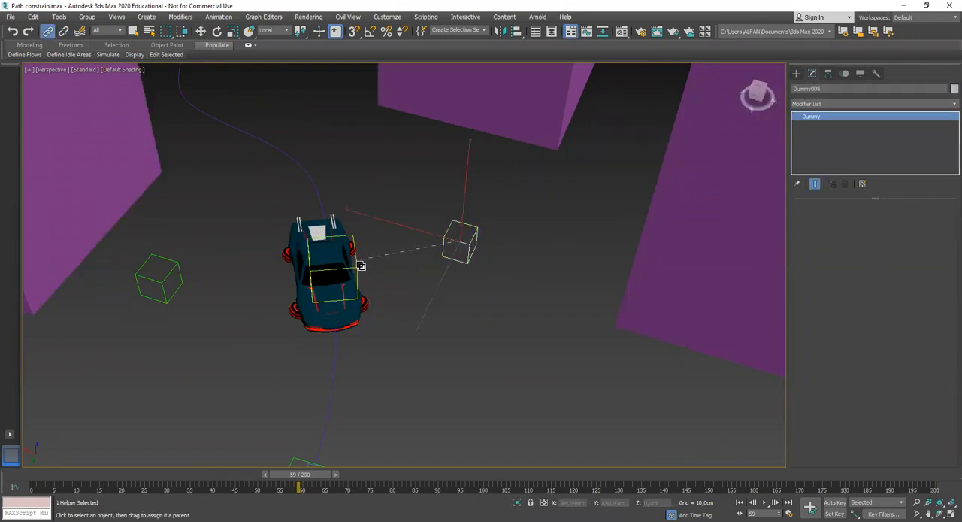
click(171, 280)
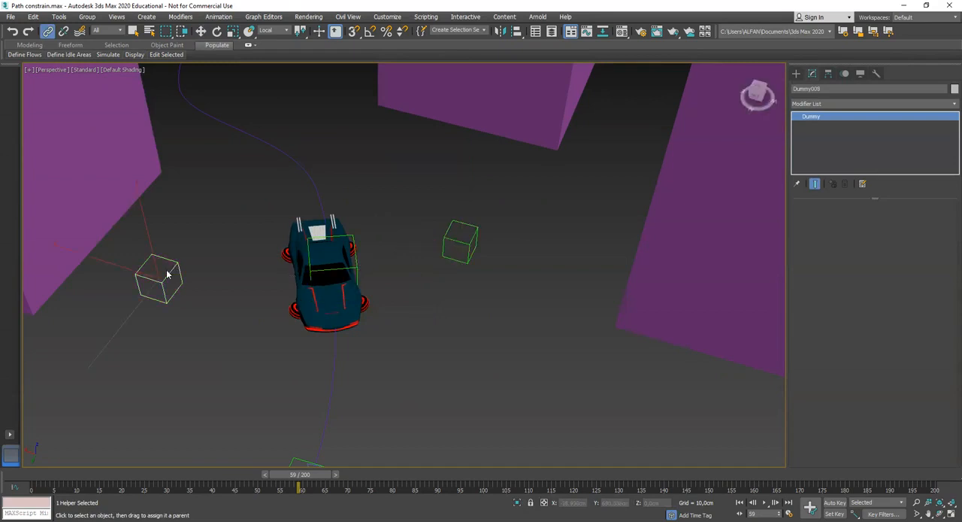
drag(167, 274, 360, 265)
scroll(396, 321, down, 3)
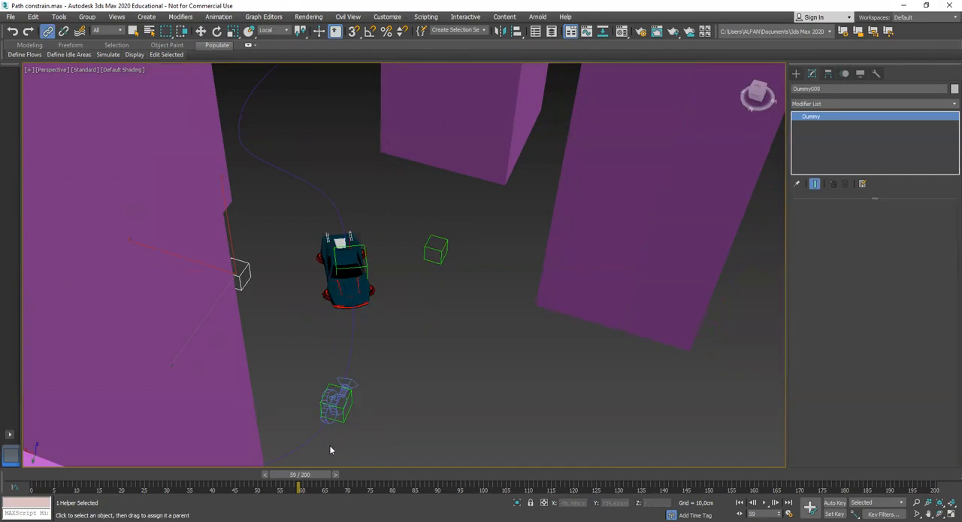
drag(307, 479, 302, 479)
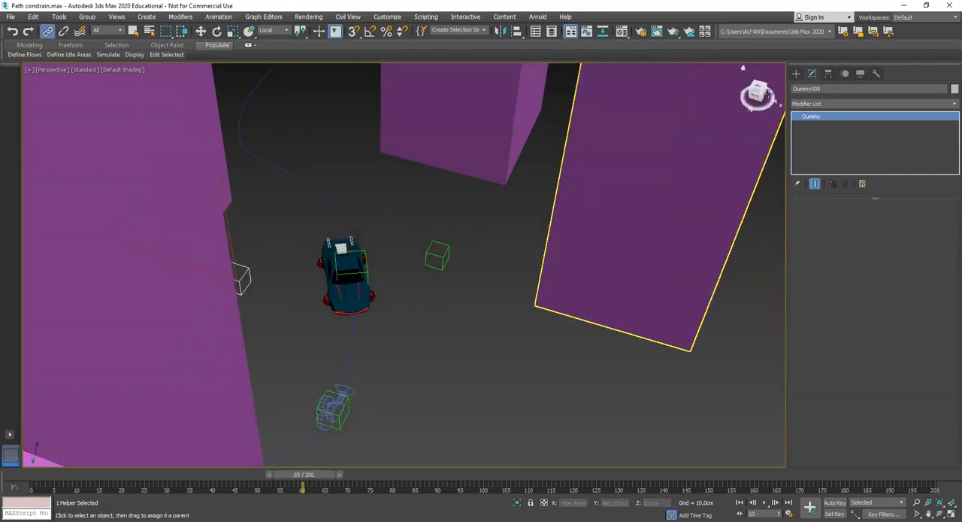
Create a free camera with the 24 mm lens at the Dummy008 helper beside the car
click(797, 73)
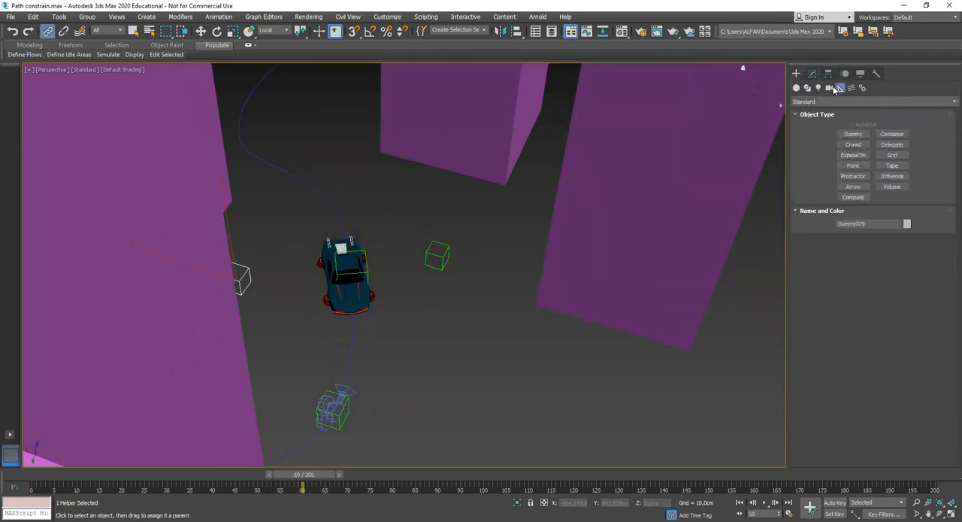
alt+middle_drag(500, 288, 467, 302)
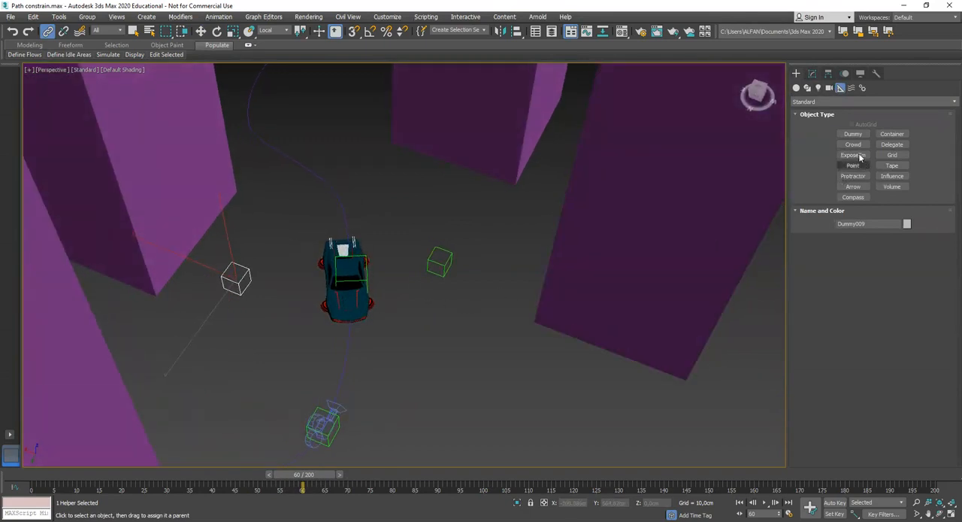
click(829, 88)
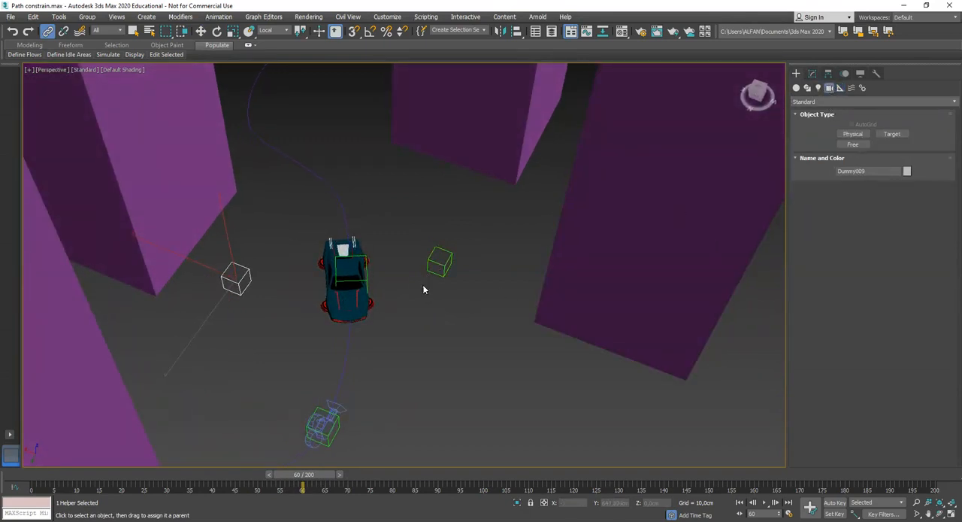
alt+middle_drag(423, 284, 412, 299)
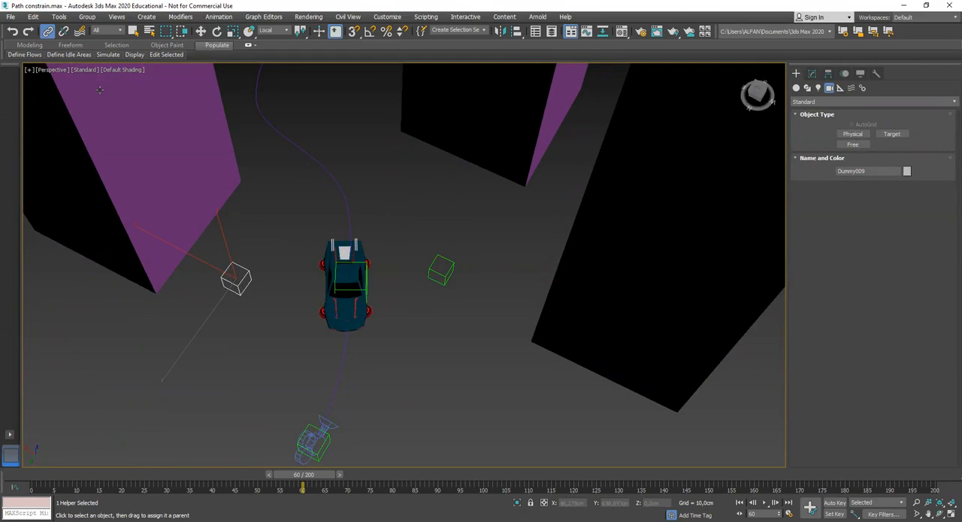
click(48, 30)
click(854, 144)
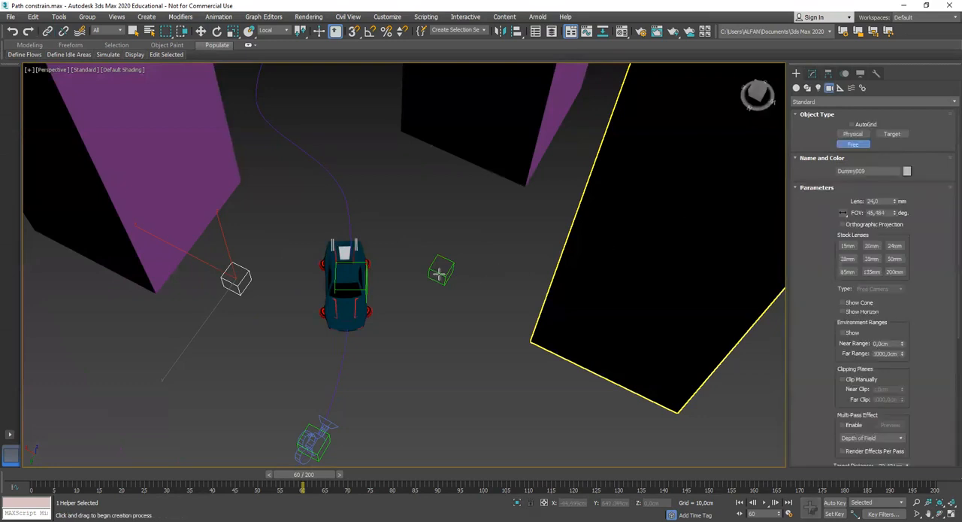
click(439, 274)
click(828, 74)
mouse_move(475, 290)
alt+middle_down()
mouse_move(487, 301)
mouse_move(474, 293)
alt+middle_up()
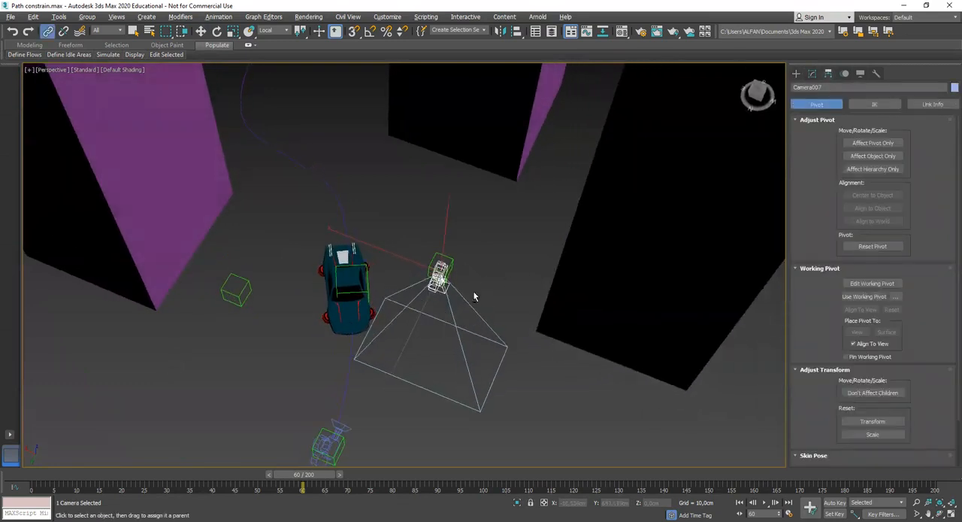
Rotate the new free camera at the side dummy so that it faces the car
click(217, 31)
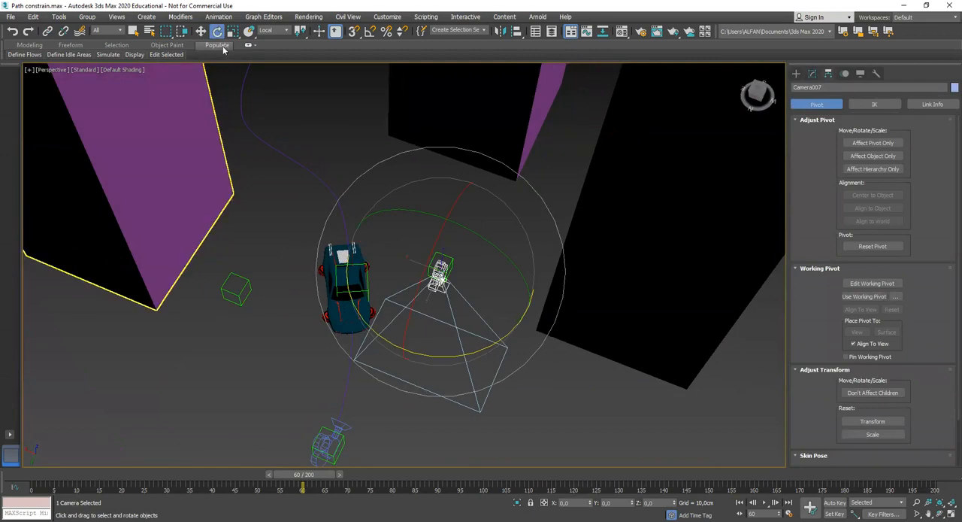
alt+middle_drag(451, 269, 462, 242)
drag(461, 243, 531, 284)
scroll(463, 286, up, 3)
drag(396, 269, 425, 166)
alt+middle_drag(414, 262, 415, 273)
scroll(415, 271, up, 3)
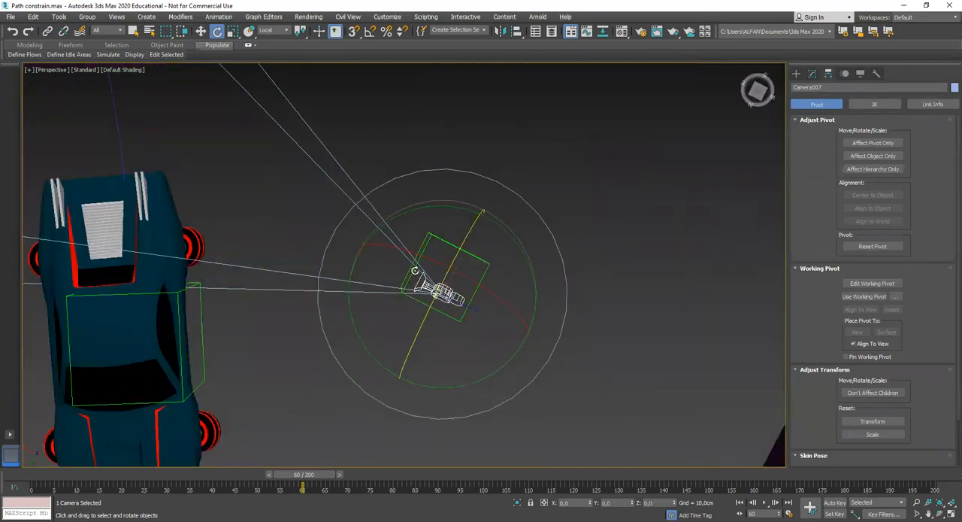
Try to rotate the side dummy and its free camera together, and undo the last change
click(459, 151)
click(466, 254)
click(524, 300)
drag(525, 300, 289, 114)
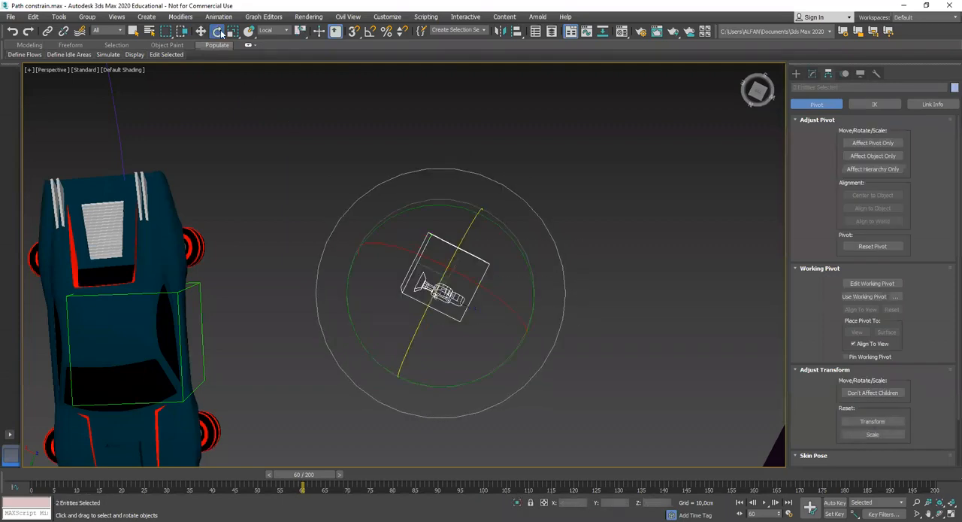
drag(479, 377, 507, 356)
key(ctrl+z)
click(589, 300)
alt+middle_drag(505, 335, 468, 307)
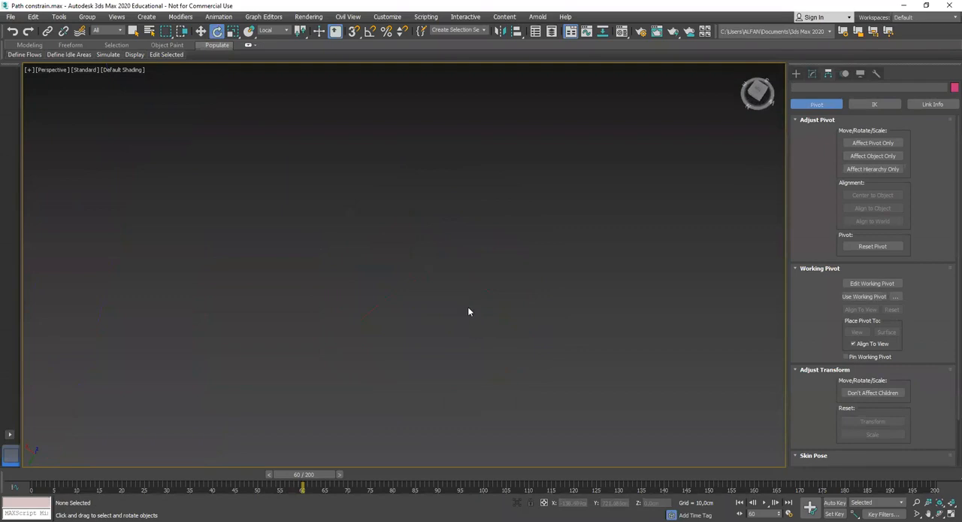
Hide the objects around the home grid, including the turntable car and its camera rig
key(z)
scroll(444, 246, up, 2)
scroll(444, 246, down, 4)
middle_drag(443, 247, 444, 299)
scroll(464, 299, up, 4)
middle_drag(543, 268, 532, 331)
drag(566, 330, 259, 109)
right_click(351, 178)
click(375, 142)
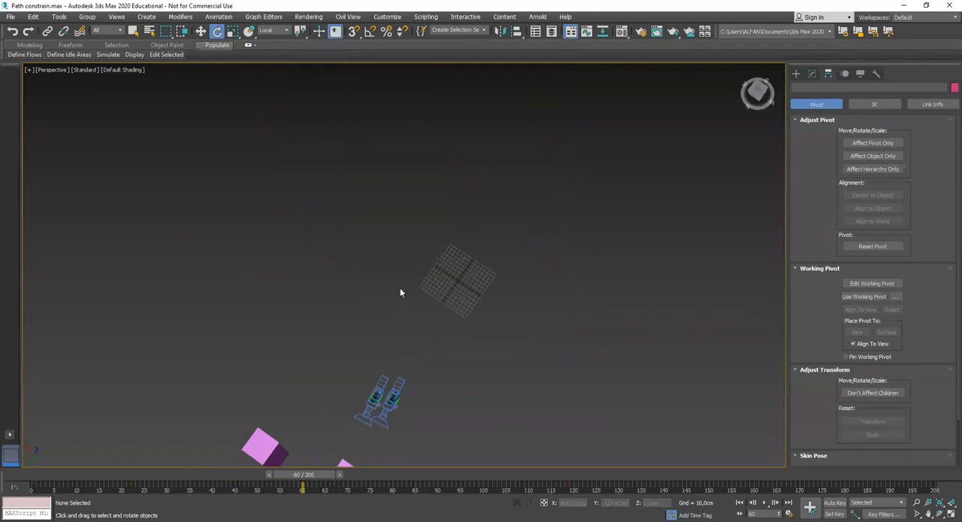
Hide the remaining pair of cameras and their dummies beside the home grid
middle_drag(410, 393, 412, 293)
drag(417, 292, 367, 303)
right_click(393, 295)
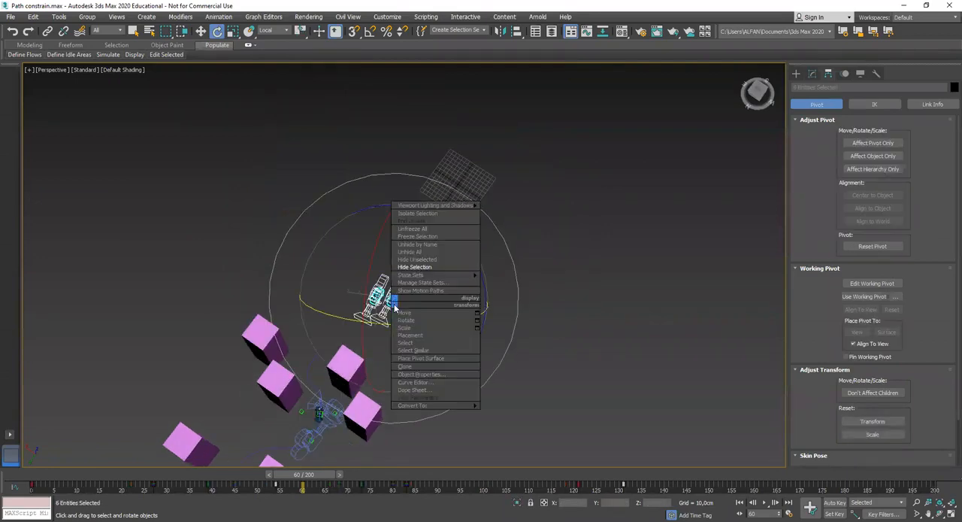
click(421, 267)
Link the car's side camera to the dummy around it, and move the time slider to frame 70
middle_drag(337, 448, 478, 358)
key(ctrl+a)
key(z)
click(479, 357)
scroll(451, 301, up, 10)
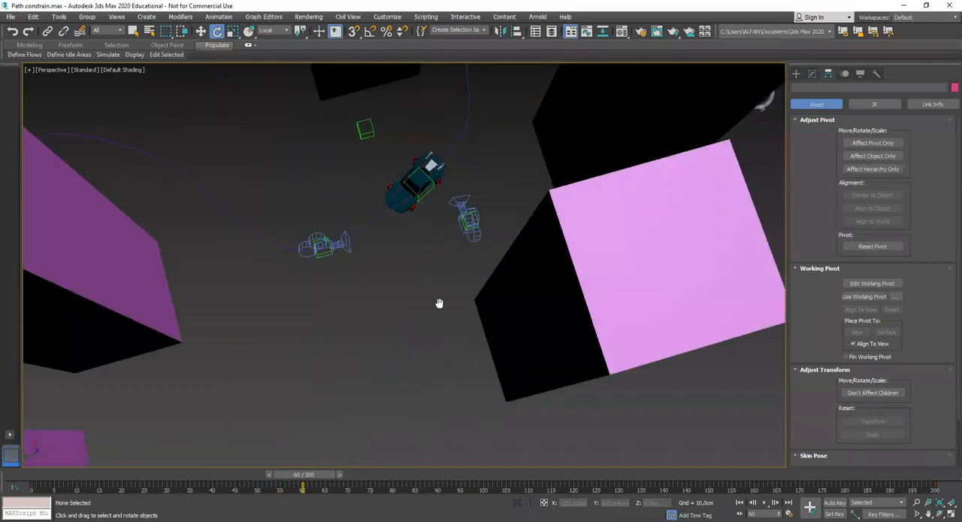
scroll(487, 259, up, 2)
click(474, 293)
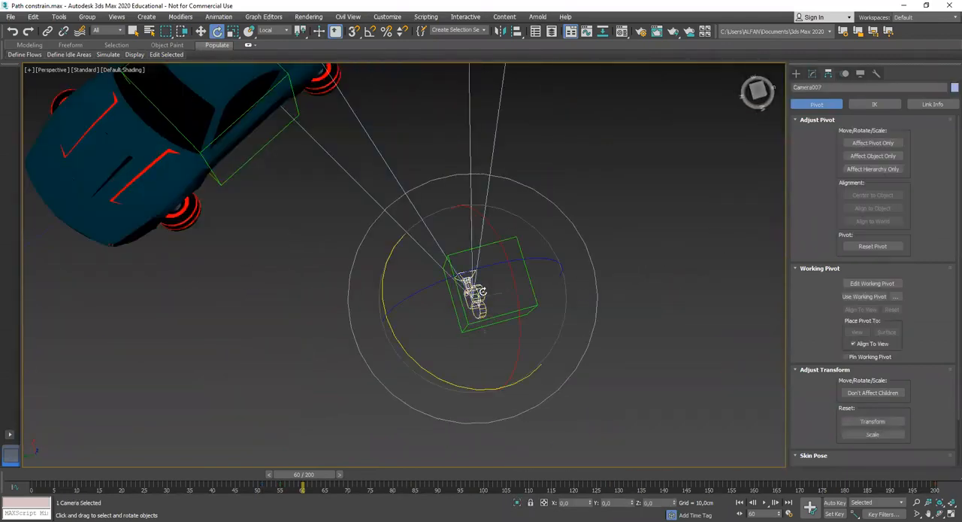
click(46, 31)
scroll(521, 310, down, 3)
alt+middle_drag(522, 310, 507, 352)
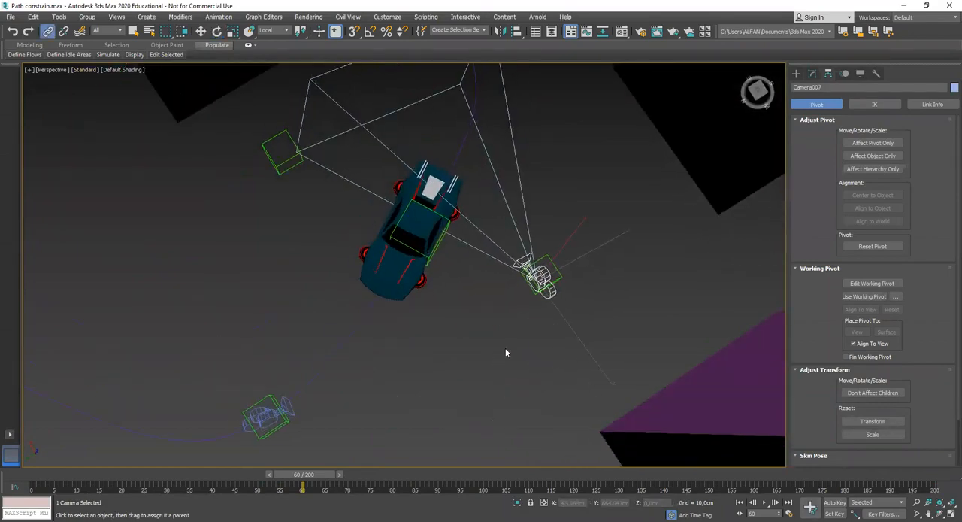
drag(314, 477, 366, 474)
alt+middle_drag(382, 413, 355, 379)
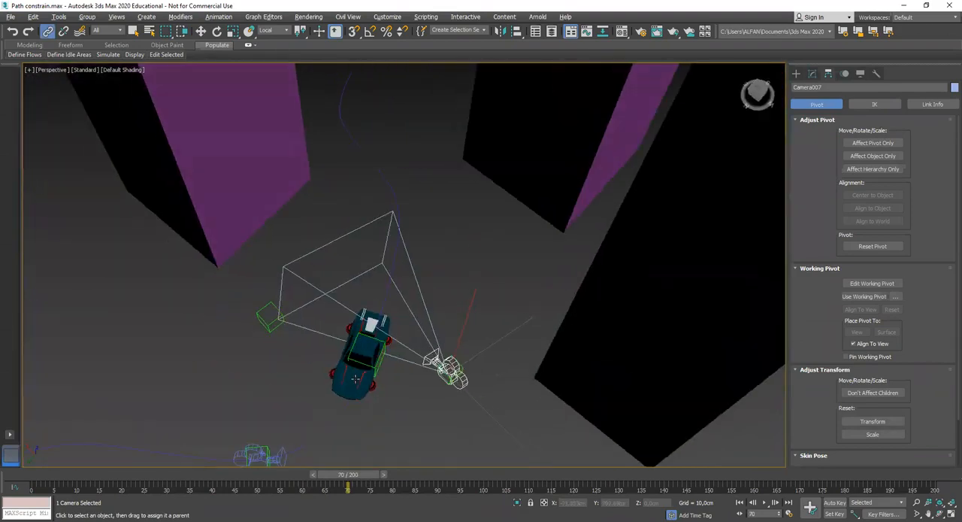
Rotate the side camera so that it points at the side of the car
click(459, 273)
click(445, 366)
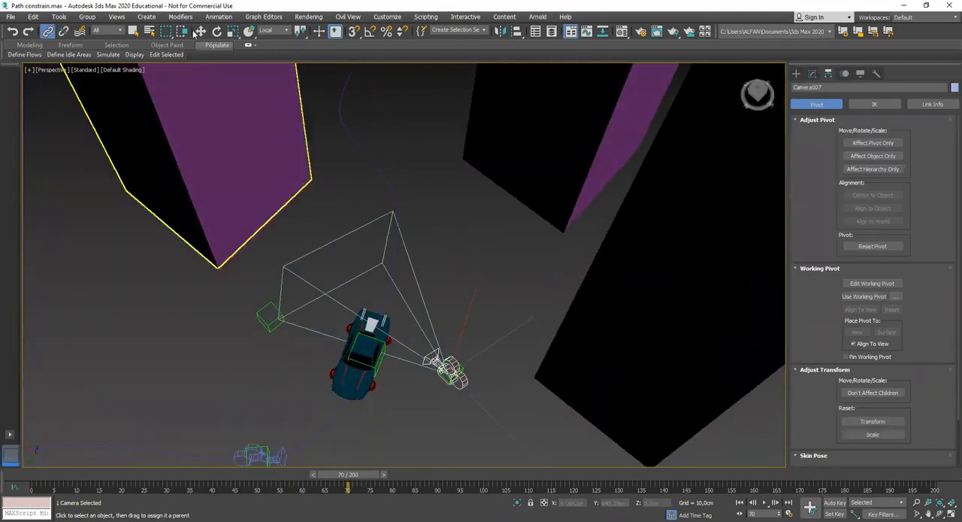
key(e)
drag(428, 448, 478, 423)
middle_drag(473, 412, 439, 336)
alt+middle_drag(439, 336, 441, 360)
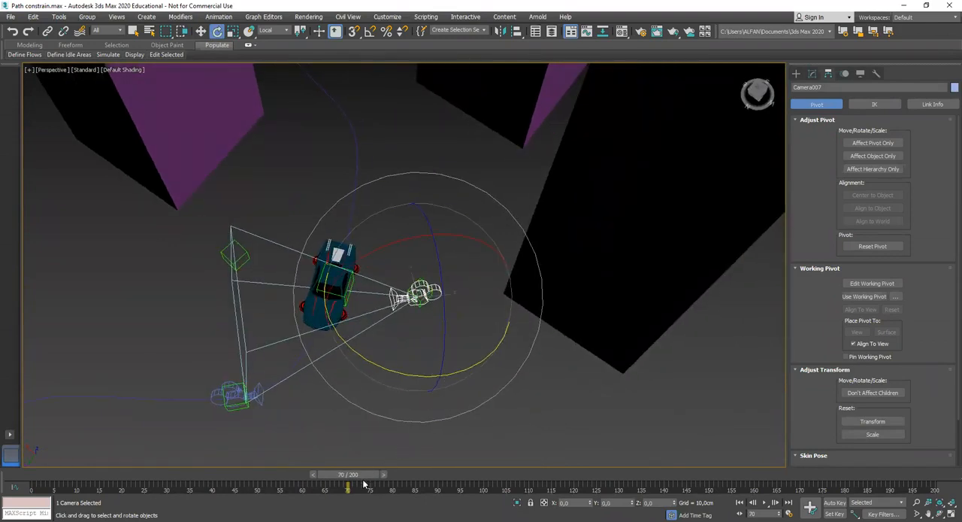
Check the side camera's own view of the car while scrubbing the animation back to frame 58
key(c)
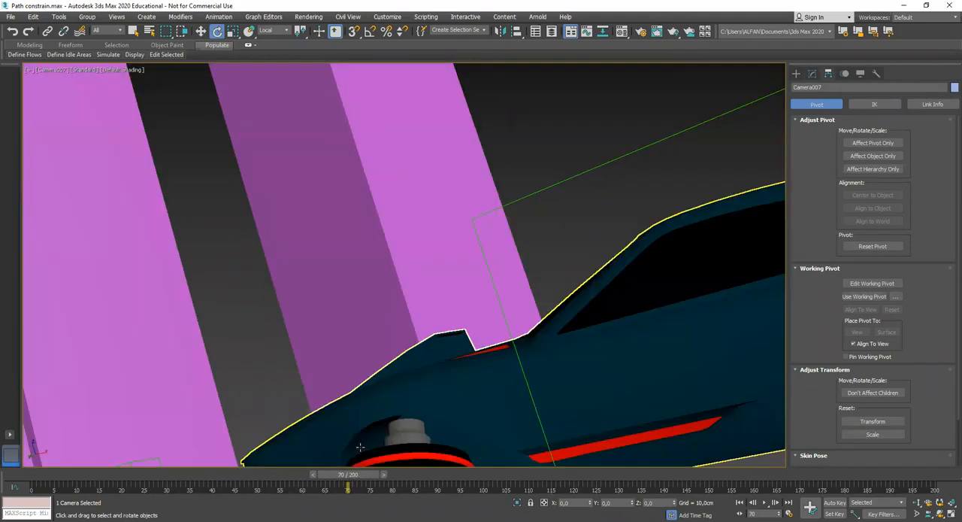
drag(348, 474, 311, 487)
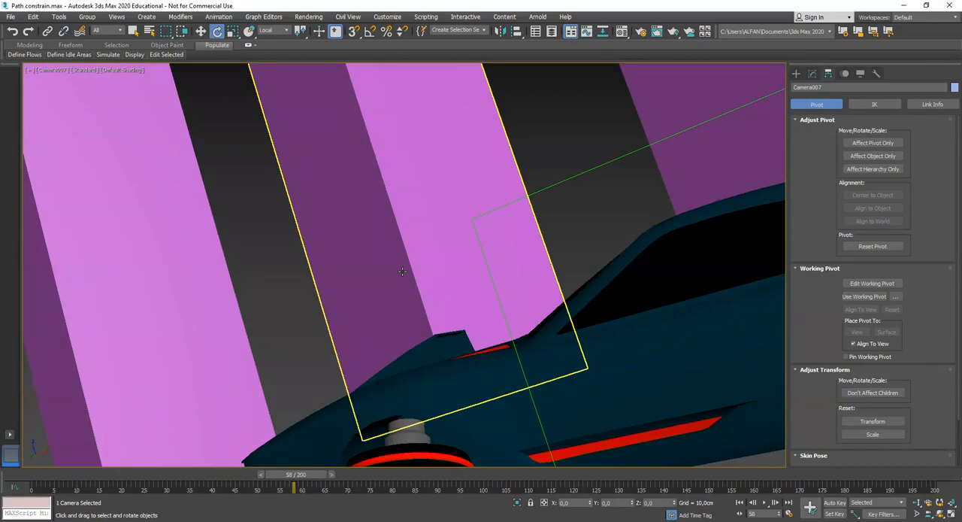
key(p)
Examine the car, its path and the attached cameras and dummies among the city buildings from several angles
alt+middle_drag(418, 264, 534, 308)
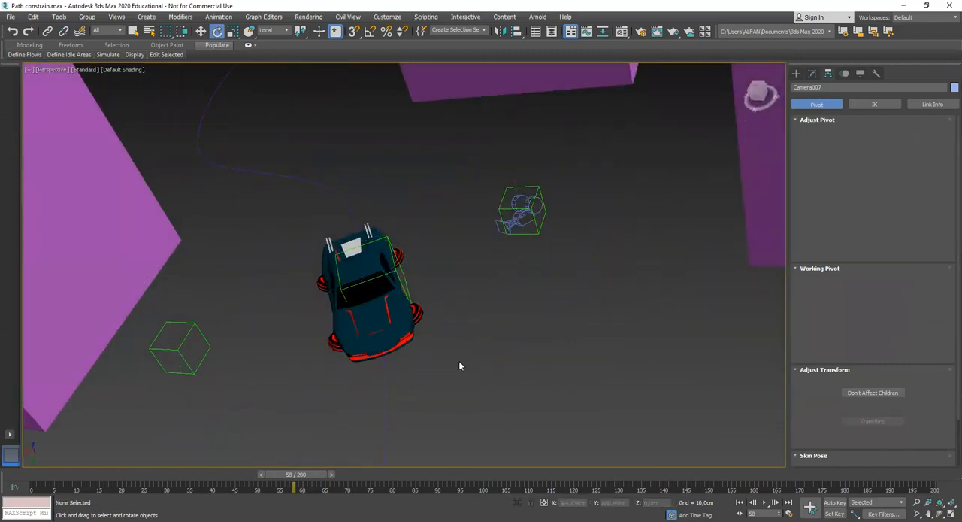
click(467, 362)
scroll(481, 340, down, 4)
alt+middle_drag(422, 341, 455, 331)
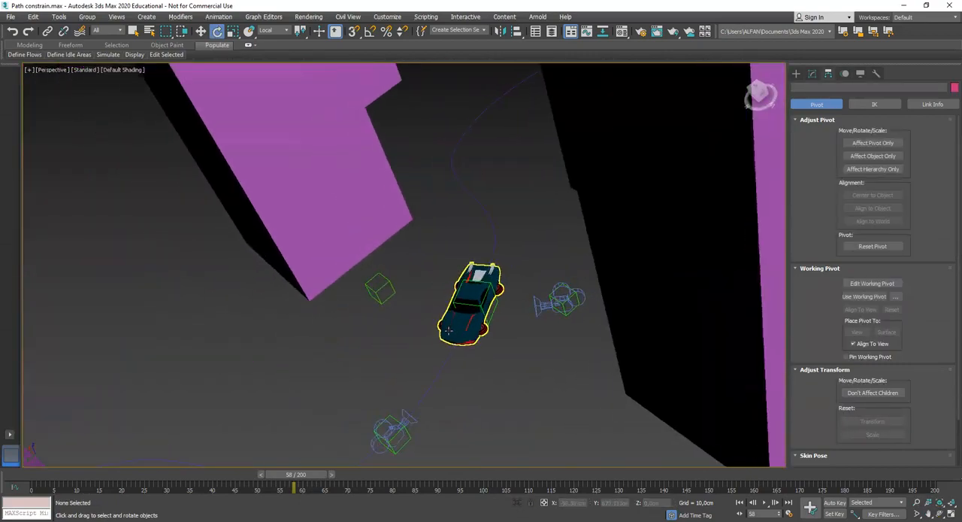
scroll(454, 336, down, 4)
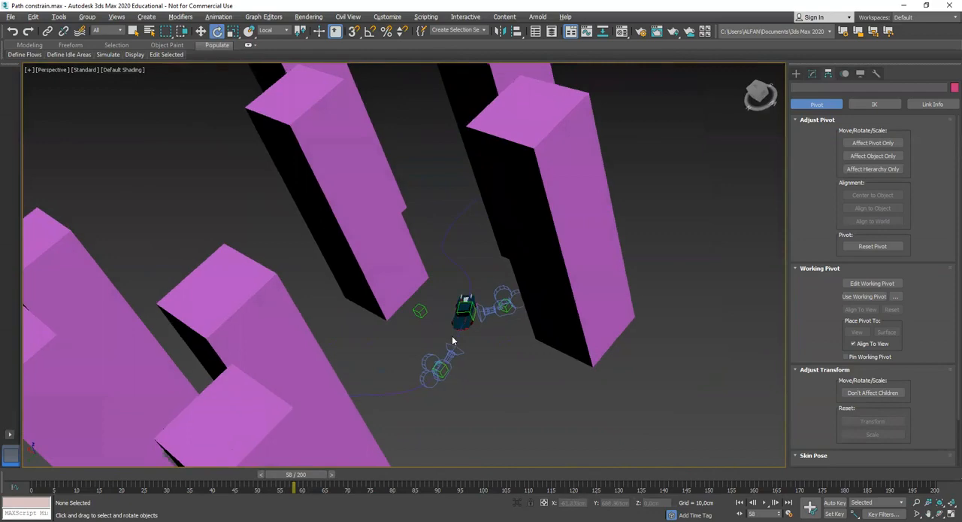
click(743, 69)
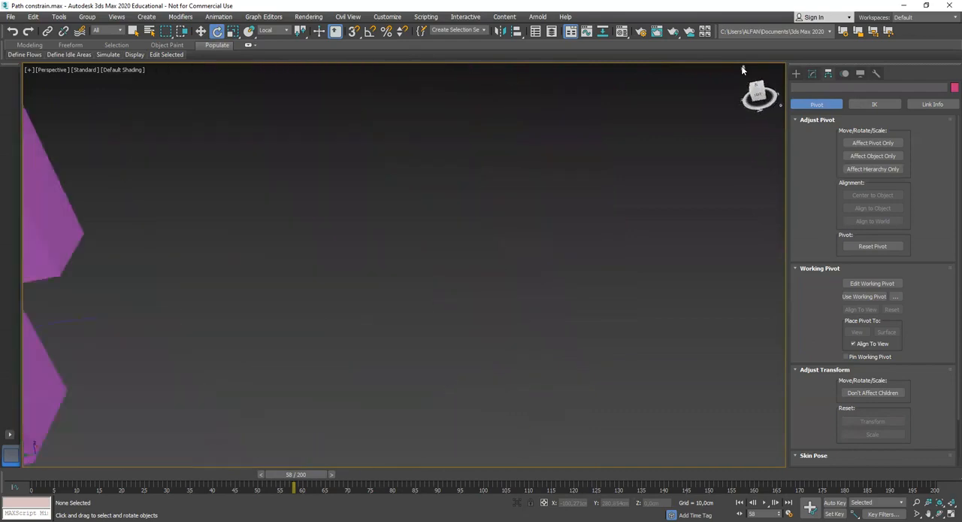
scroll(457, 309, up, 10)
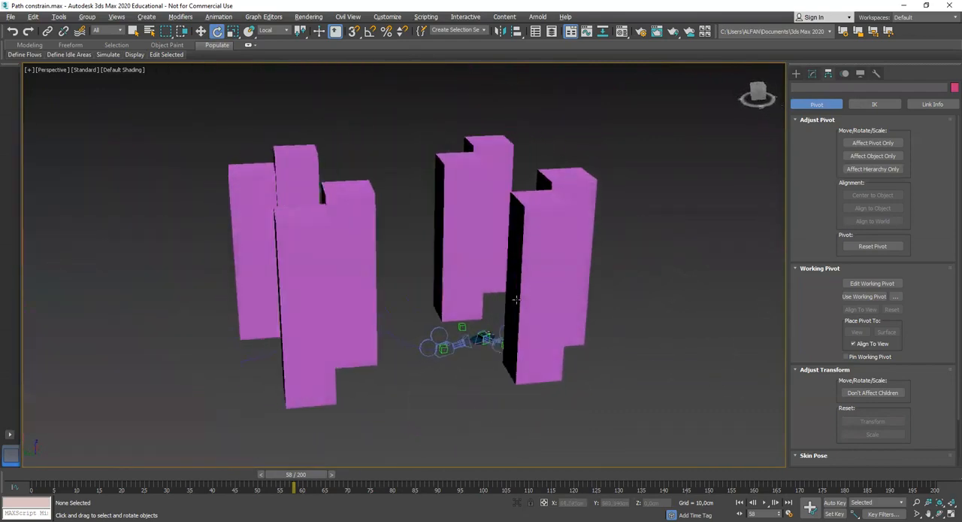
alt+middle_drag(487, 310, 515, 301)
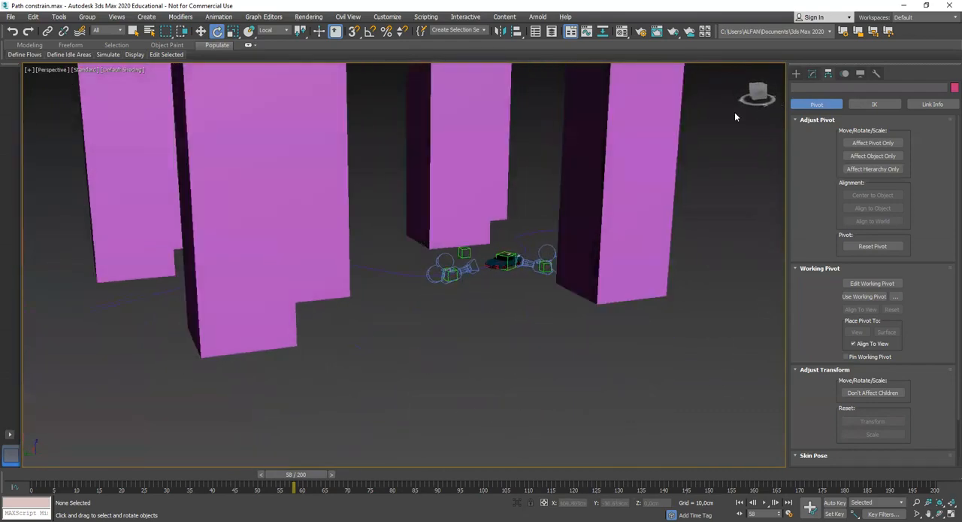
click(742, 70)
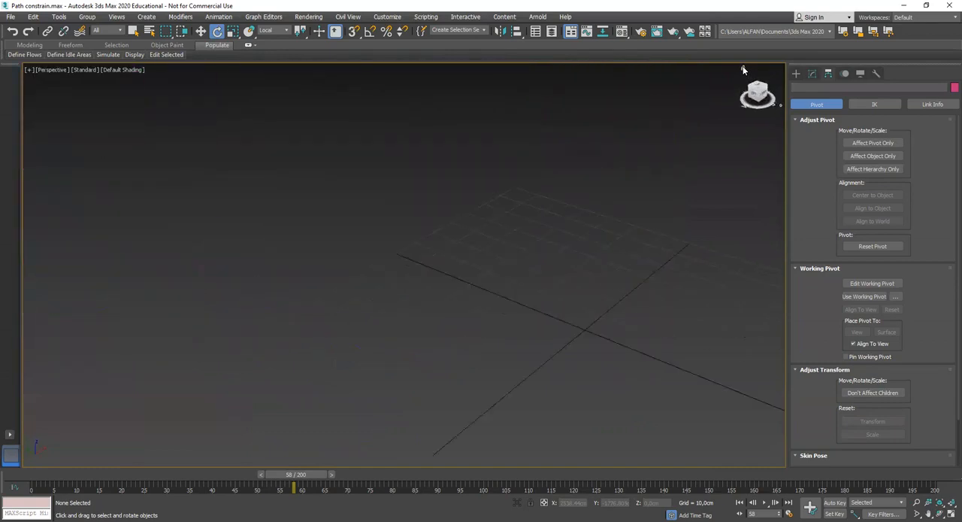
scroll(509, 235, down, 5)
middle_drag(509, 234, 644, 275)
scroll(644, 275, down, 4)
middle_drag(402, 169, 488, 310)
drag(518, 290, 320, 112)
key(z)
alt+middle_drag(410, 245, 505, 235)
click(594, 223)
middle_drag(447, 349, 482, 311)
scroll(479, 306, up, 5)
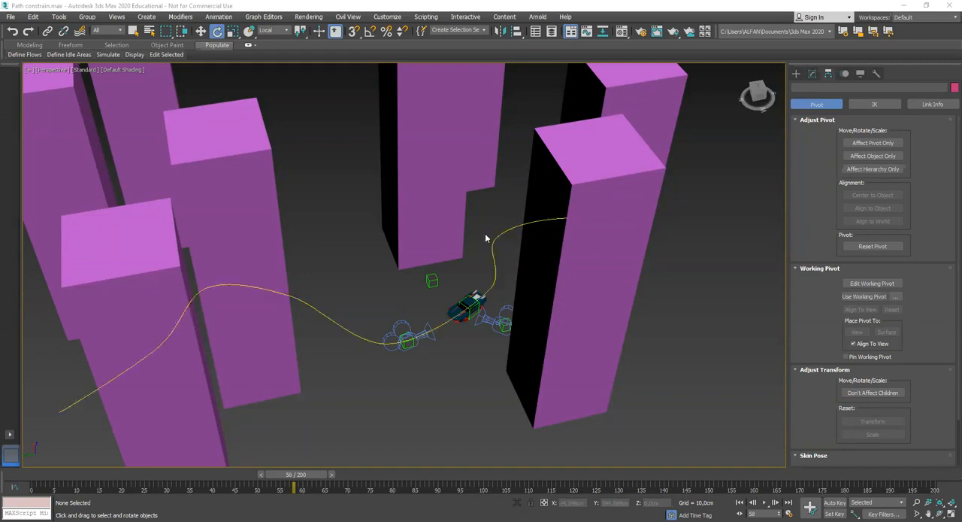
alt+middle_drag(533, 249, 512, 261)
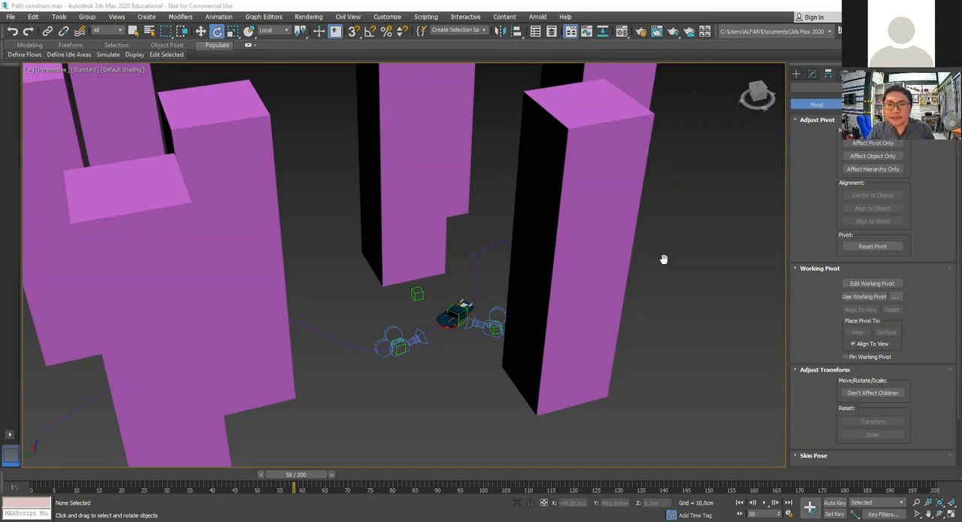
scroll(664, 258, down, 4)
alt+middle_drag(607, 268, 658, 260)
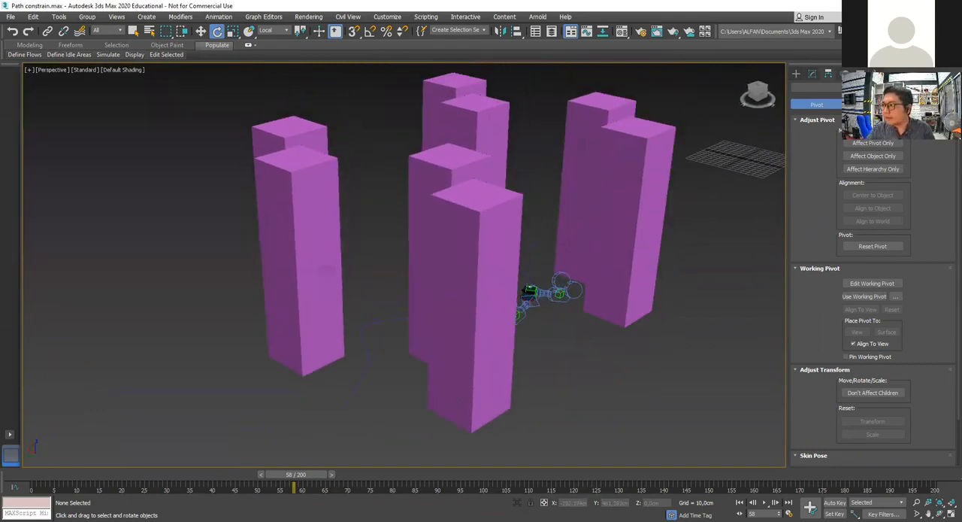